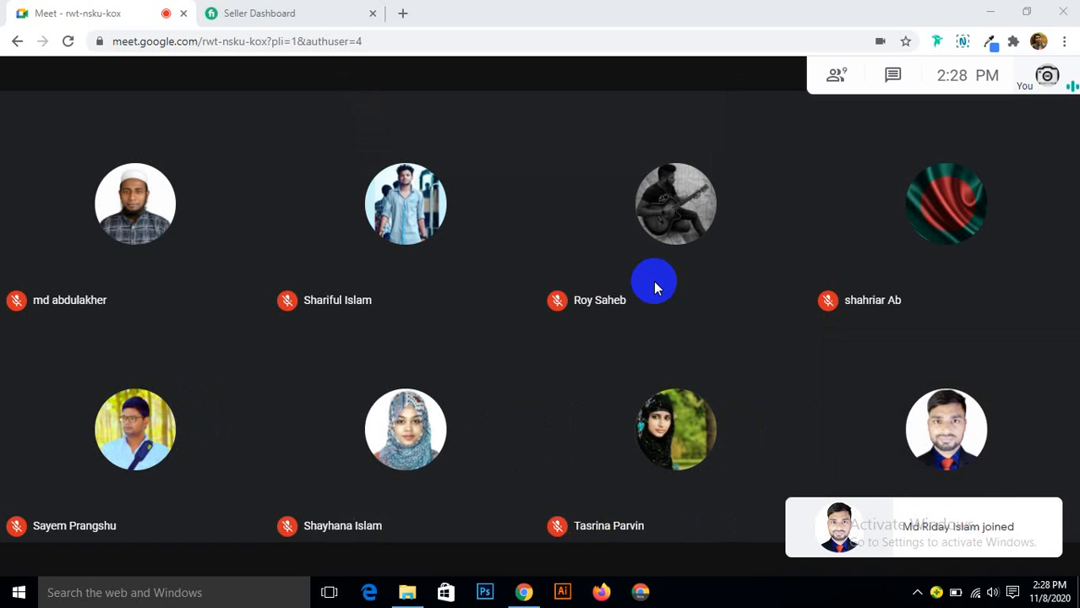
Step: Review the list of people in the meeting and close the meeting details
click(834, 82)
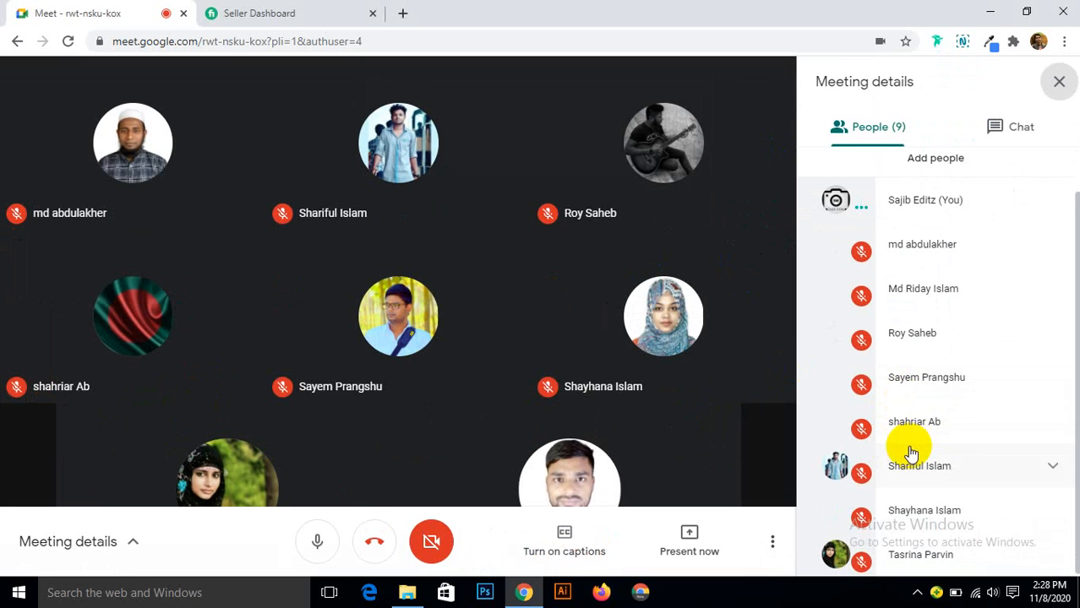
scroll(908, 456, up, 1)
scroll(908, 463, down, 1)
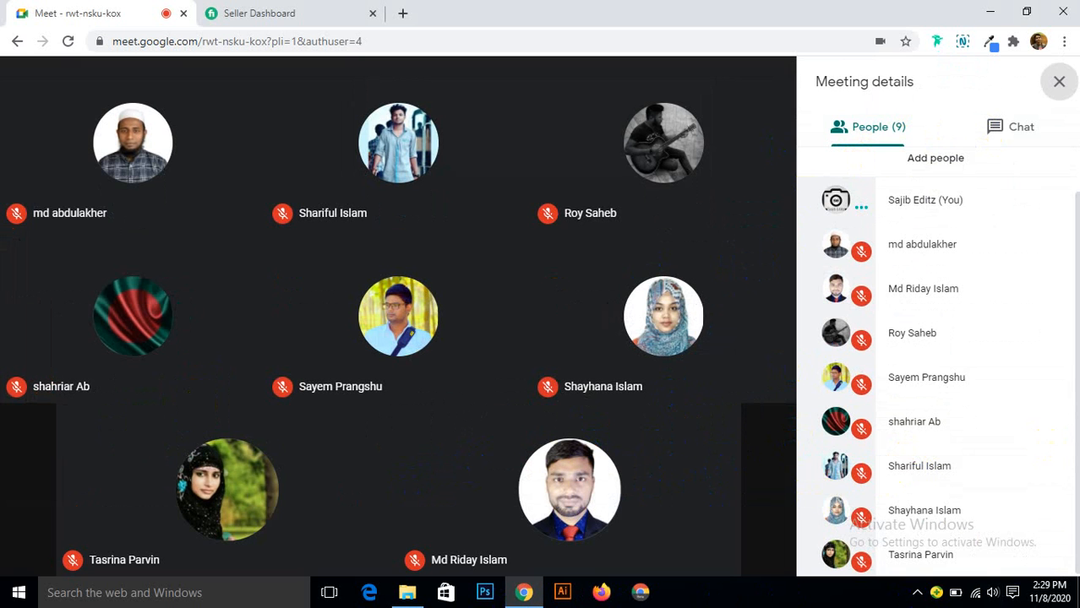
click(1058, 81)
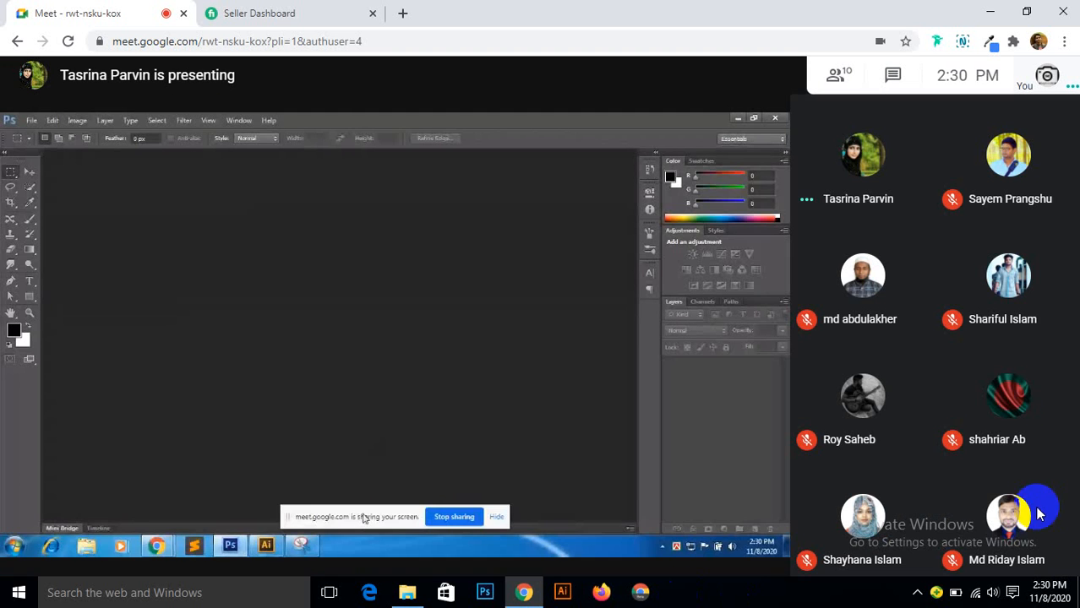
Step: Set the computer's speaker volume to 83
click(993, 592)
drag(950, 555, 998, 555)
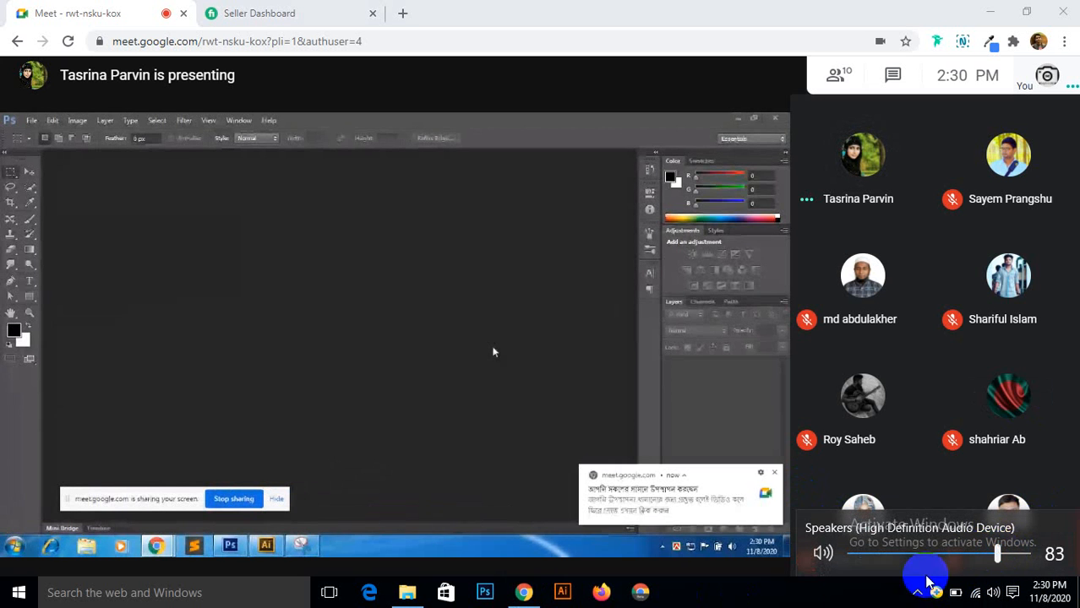
click(837, 597)
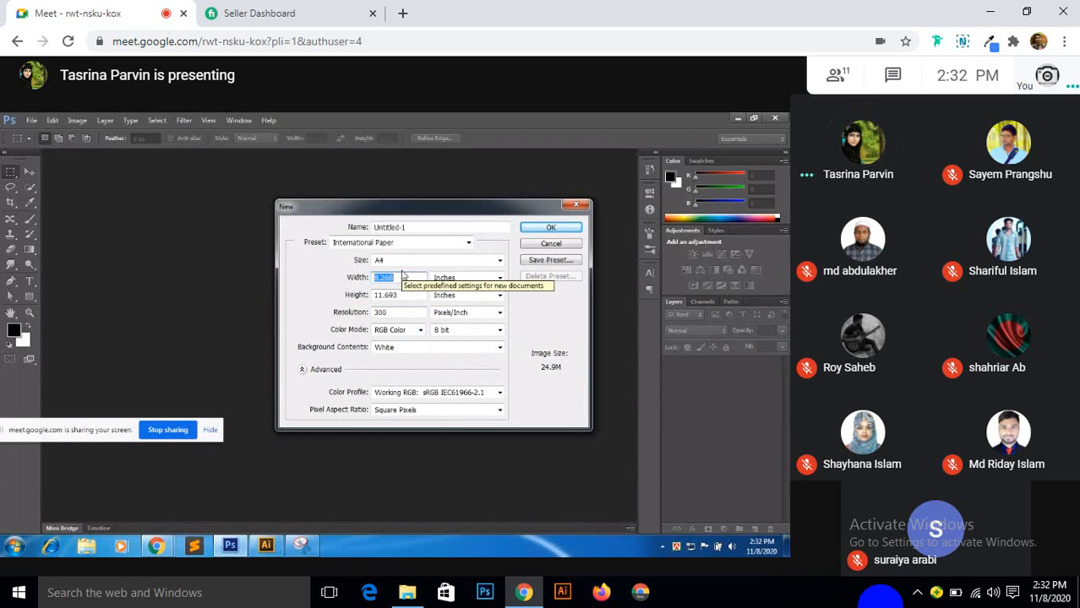
Step: Create a new document 3.25 inches wide and 1.75 inches high in the shared Photoshop session
text(3.25)
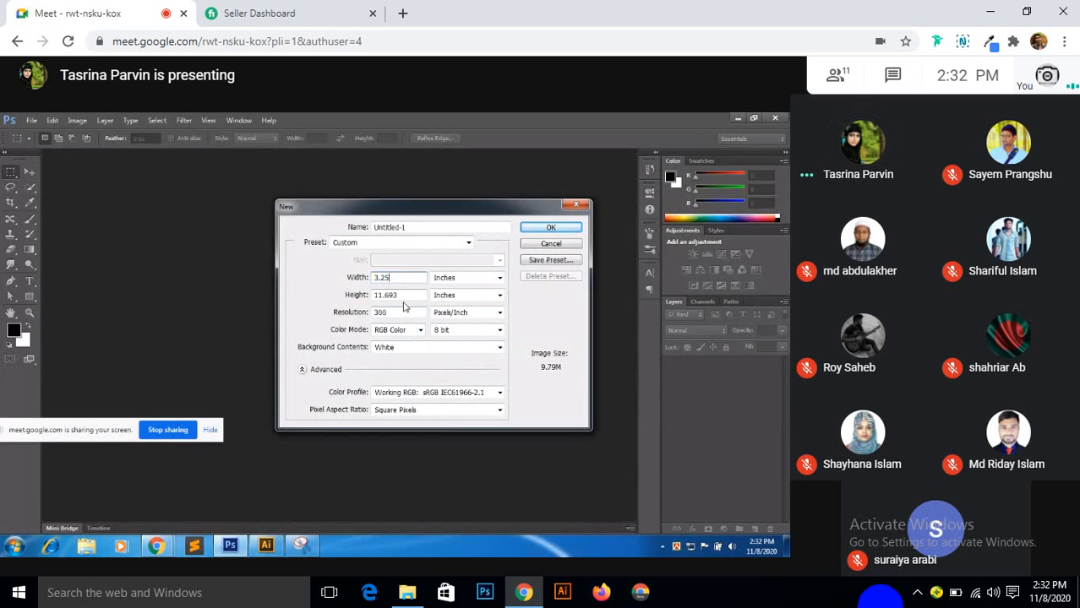
key(Tab)
text(1.75)
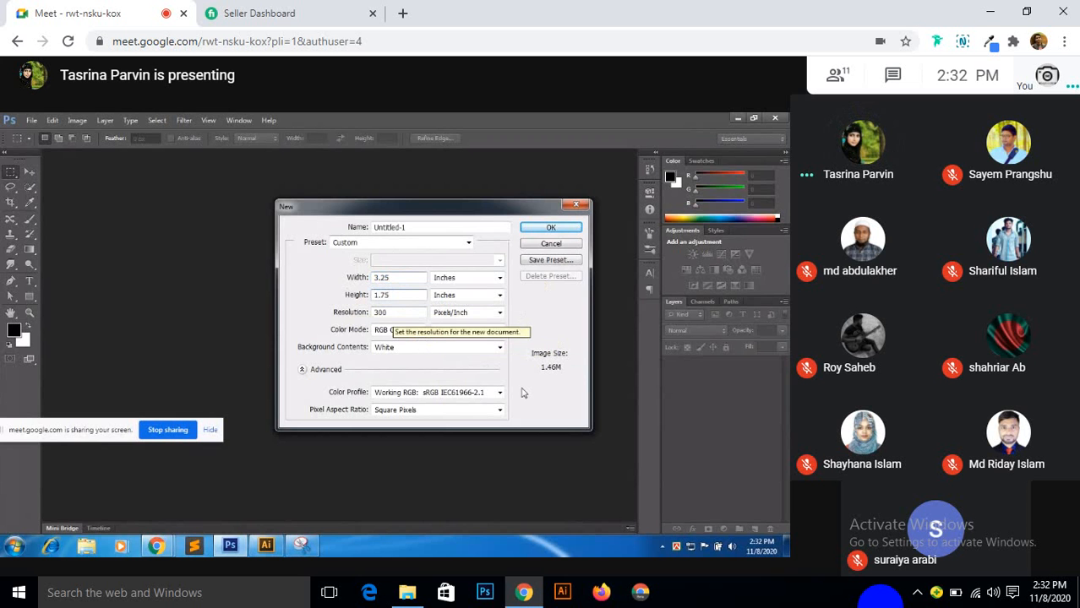
click(550, 228)
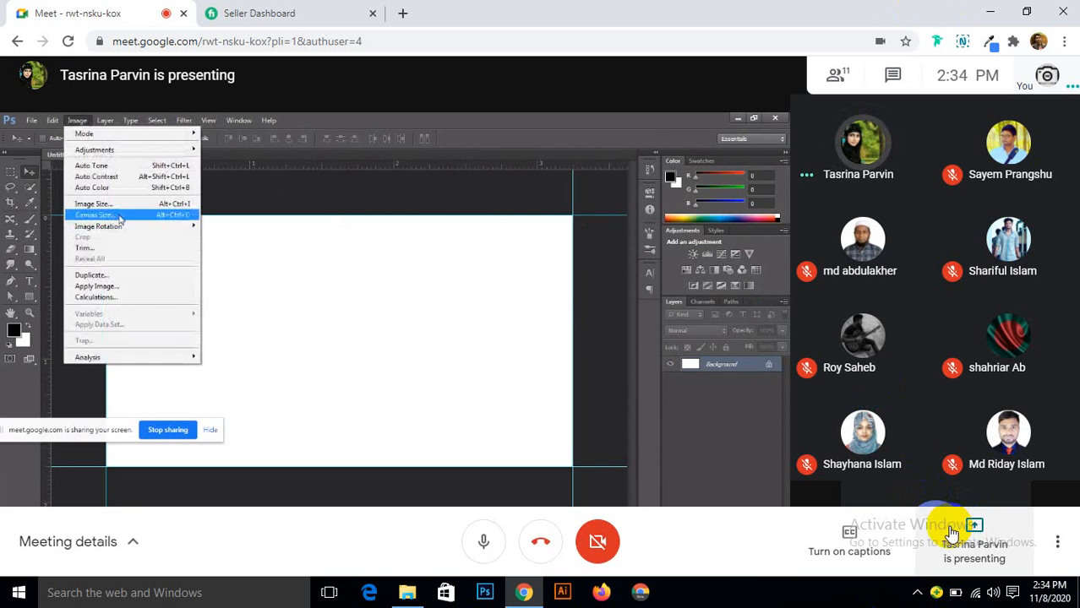
Step: Look through the meeting's full list of participants while the screen presentation continues
mouse_move(919, 476)
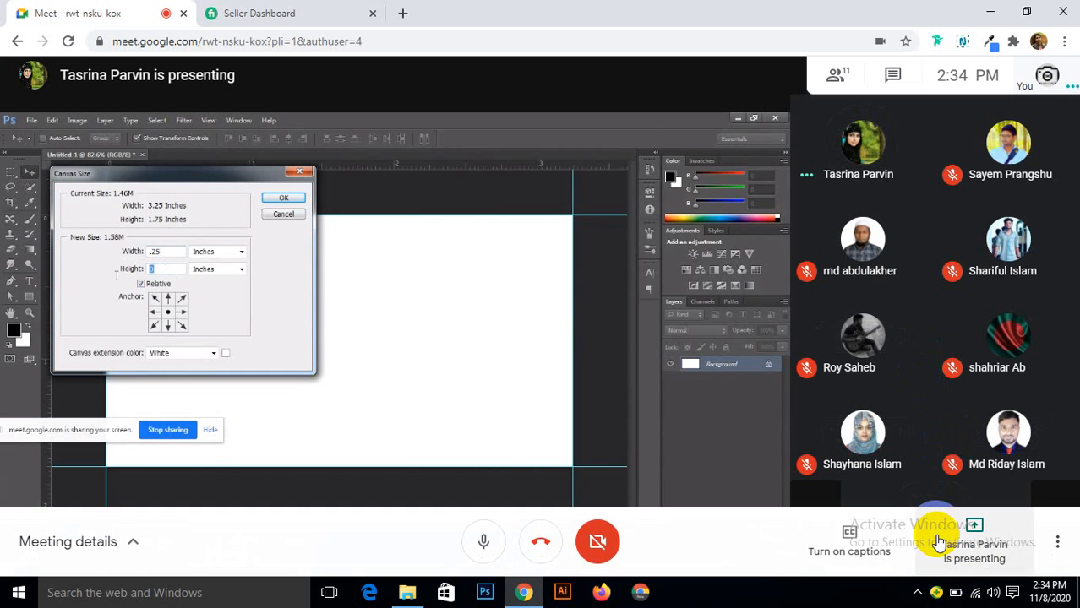
click(843, 80)
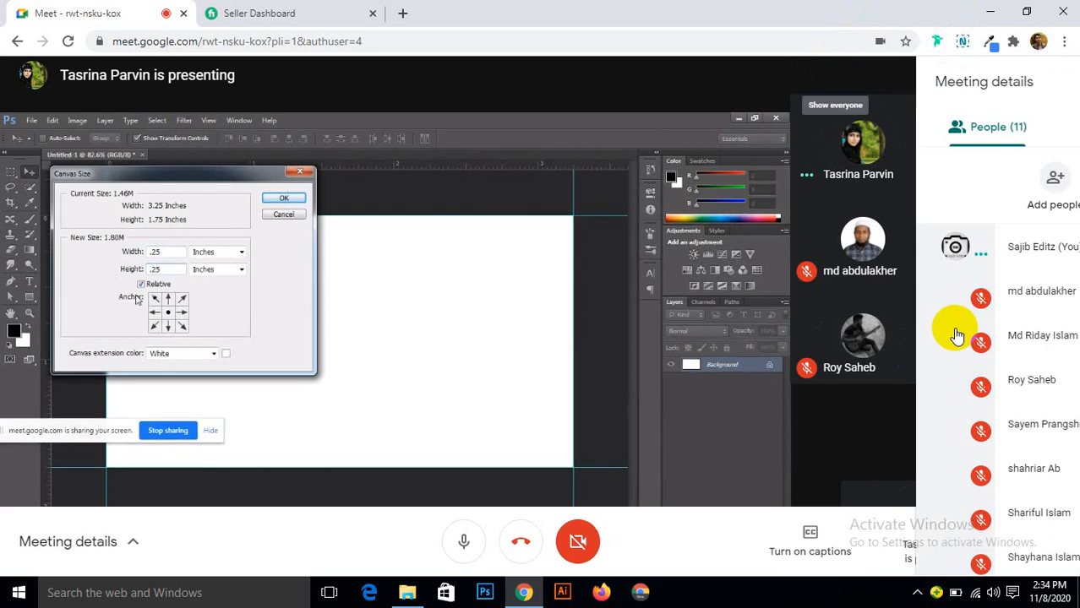
scroll(904, 422, down, 3)
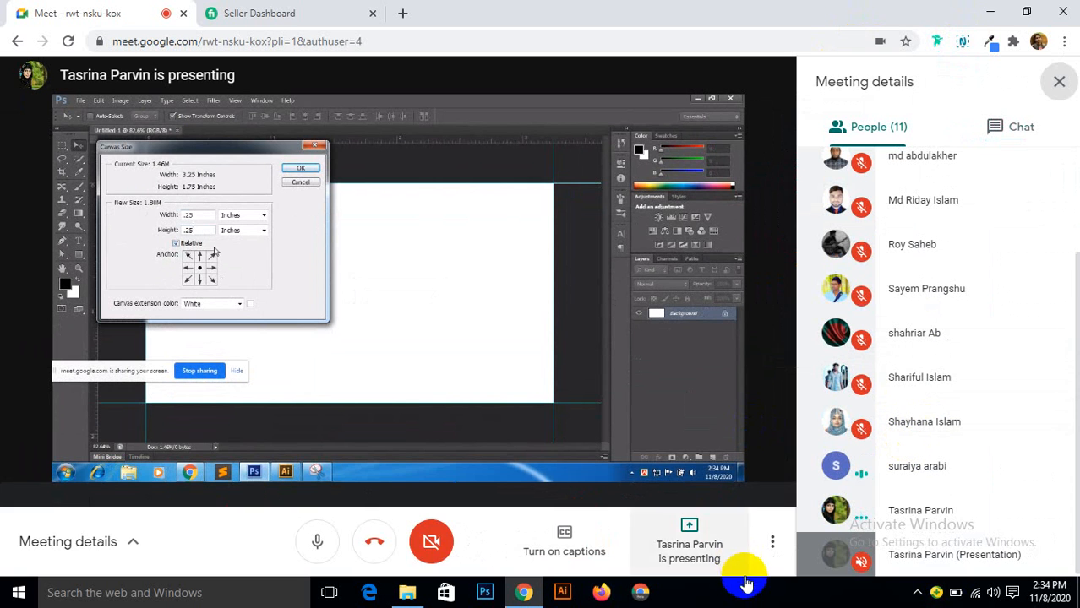
click(852, 595)
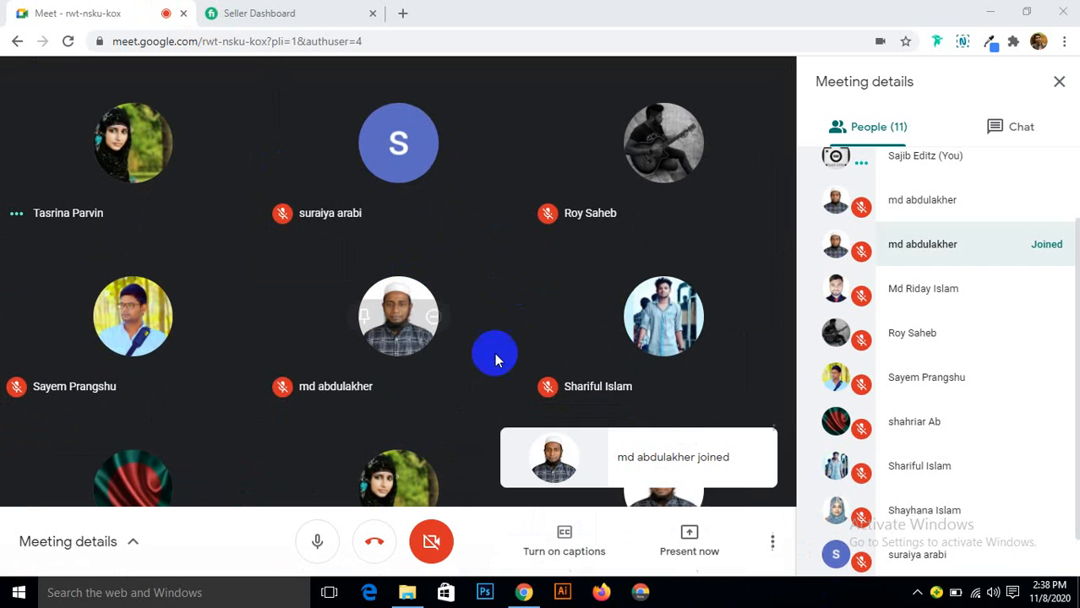
Step: Present the entire screen to the meeting
click(687, 545)
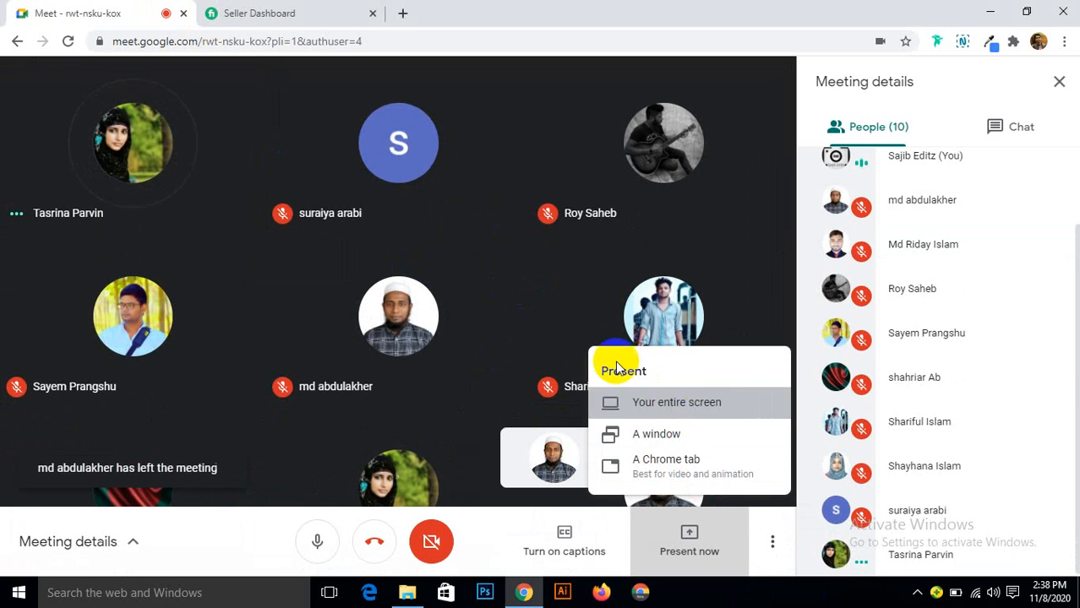
click(630, 398)
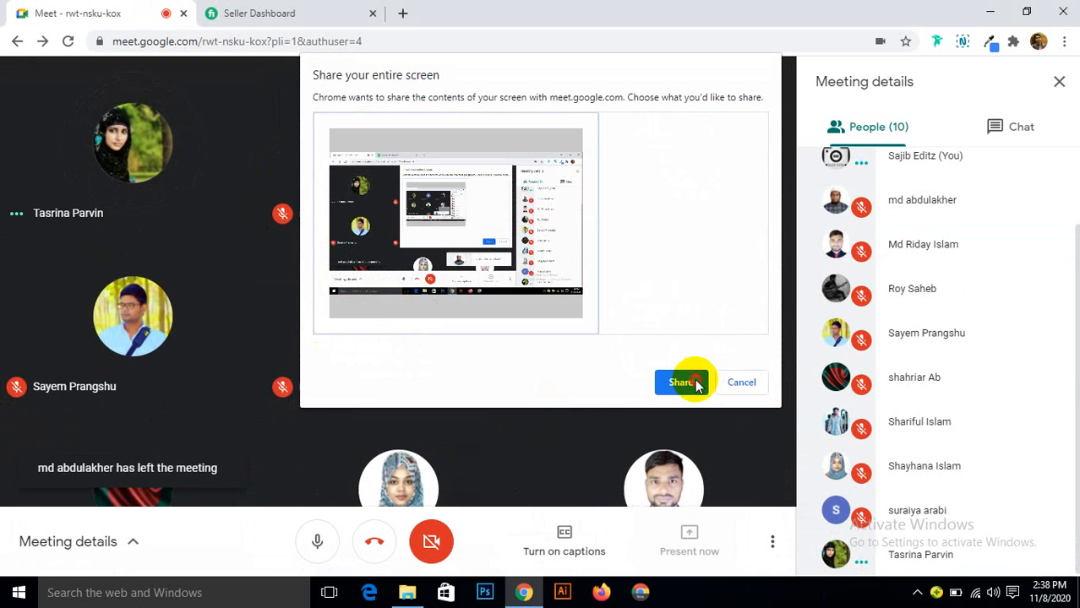
click(682, 381)
Step: Minimize the browser, switch to Photoshop and dismiss the Selective Tool palette
click(990, 12)
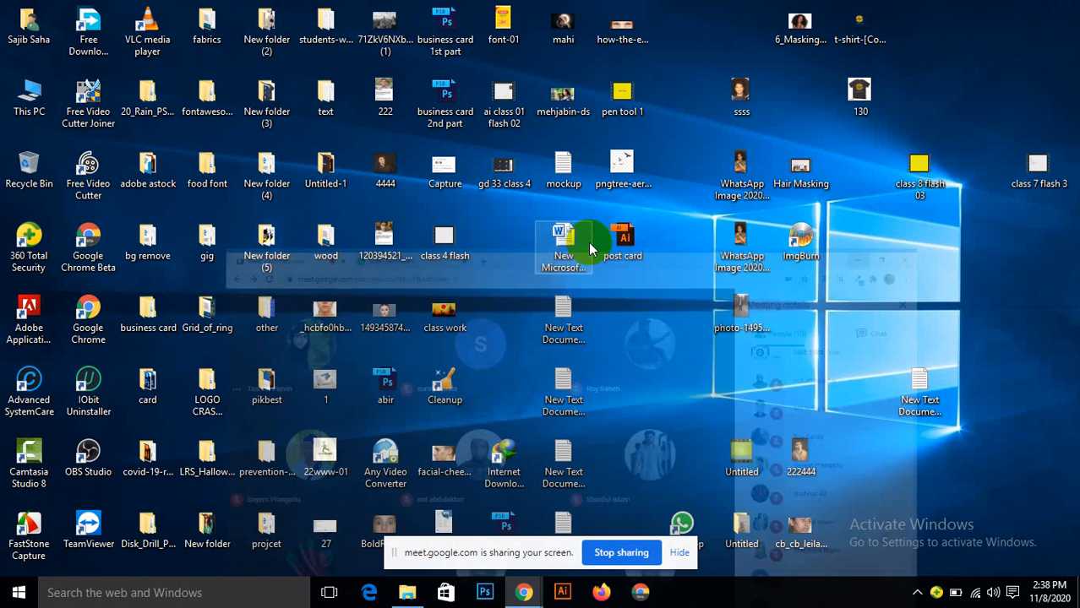
click(482, 590)
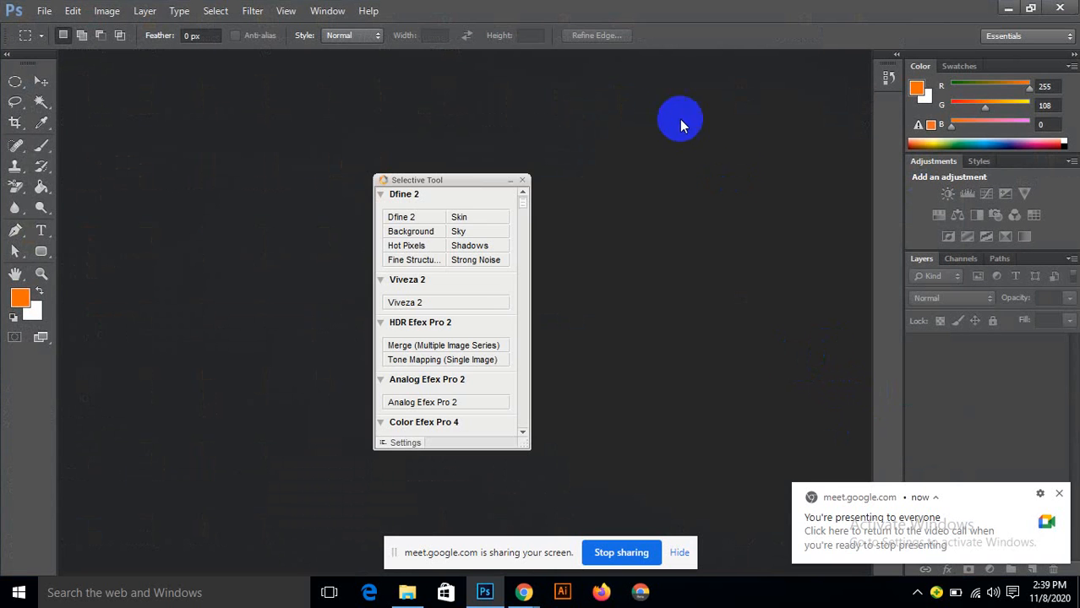
click(522, 180)
Step: Create a new 3.25 × 1.75 inch document at 300 pixels/inch in CMYK Color with a white background
click(43, 11)
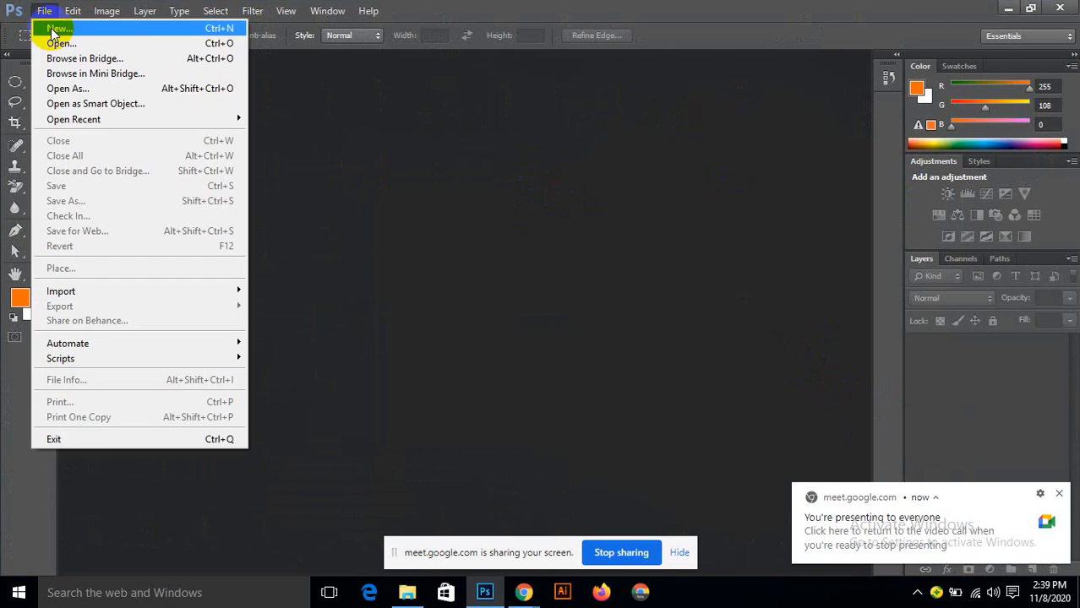
click(51, 27)
drag(344, 101, 504, 88)
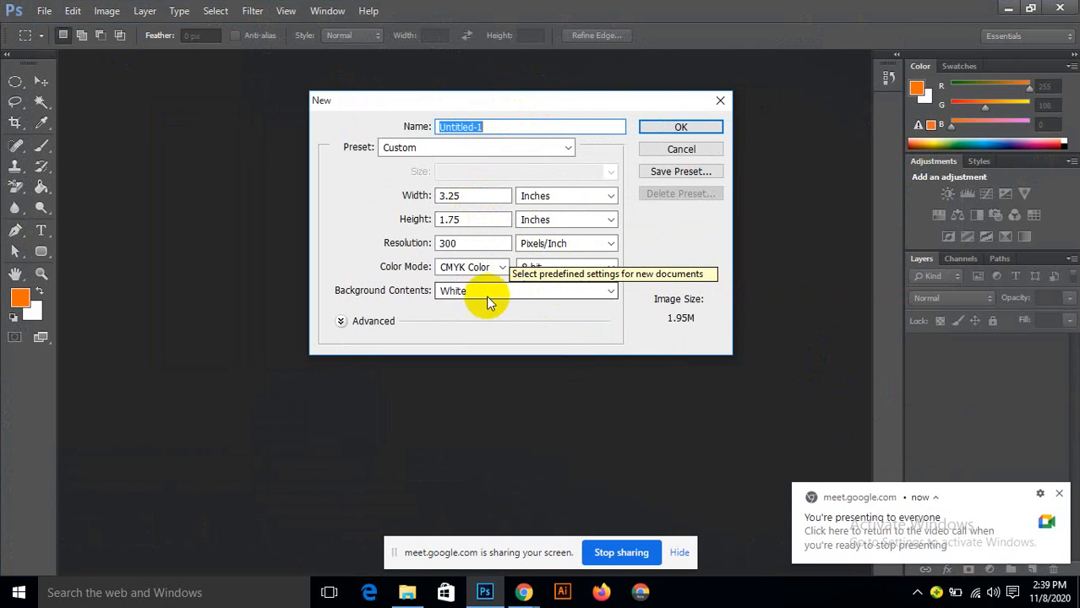
click(649, 127)
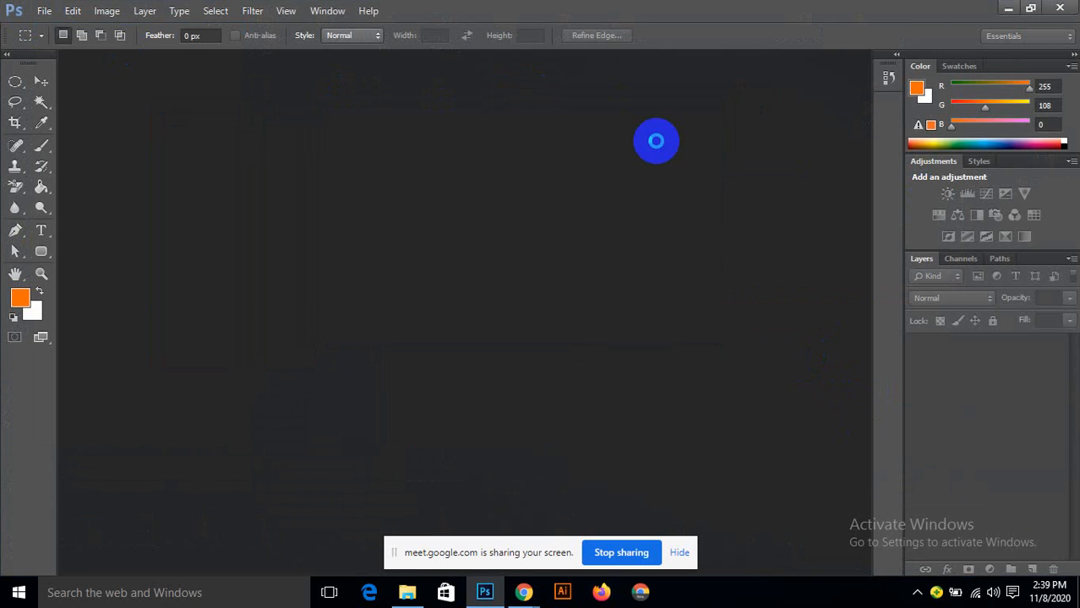
scroll(243, 212, down, 3)
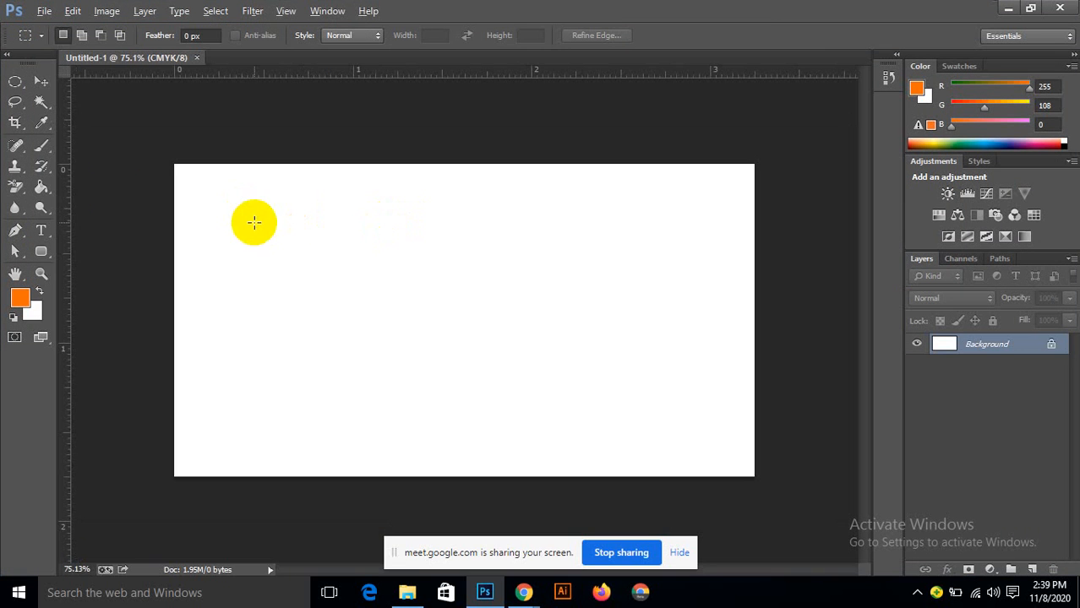
Step: Place guides along all four edges of the white canvas
drag(67, 176, 175, 228)
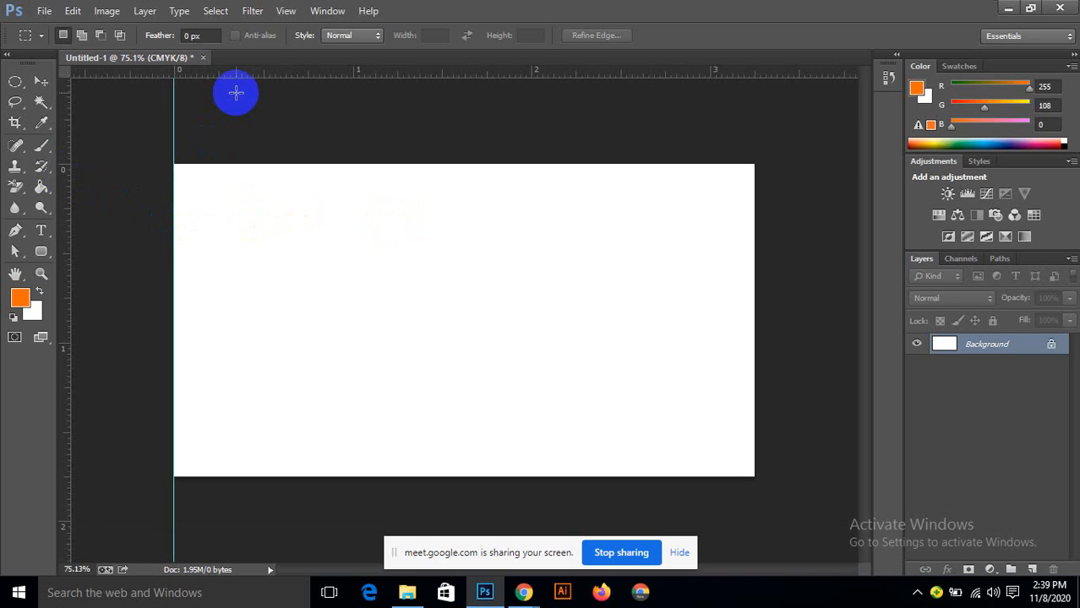
drag(234, 74, 160, 161)
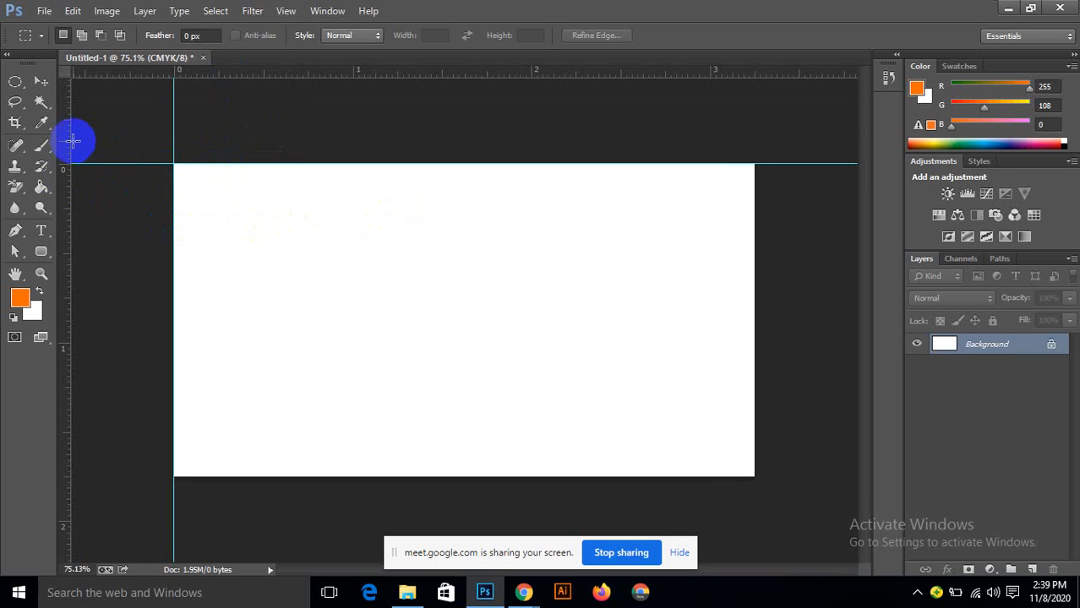
drag(73, 135, 754, 268)
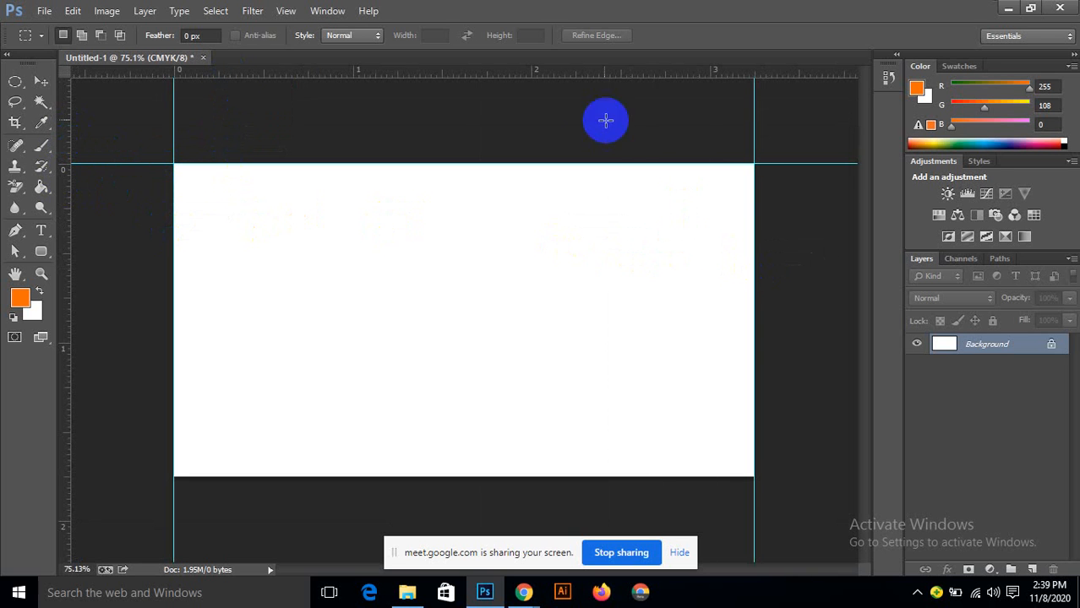
drag(560, 76, 634, 477)
Step: Enlarge the canvas by a relative .25 inches in both width and height, anchored at the centre
click(117, 12)
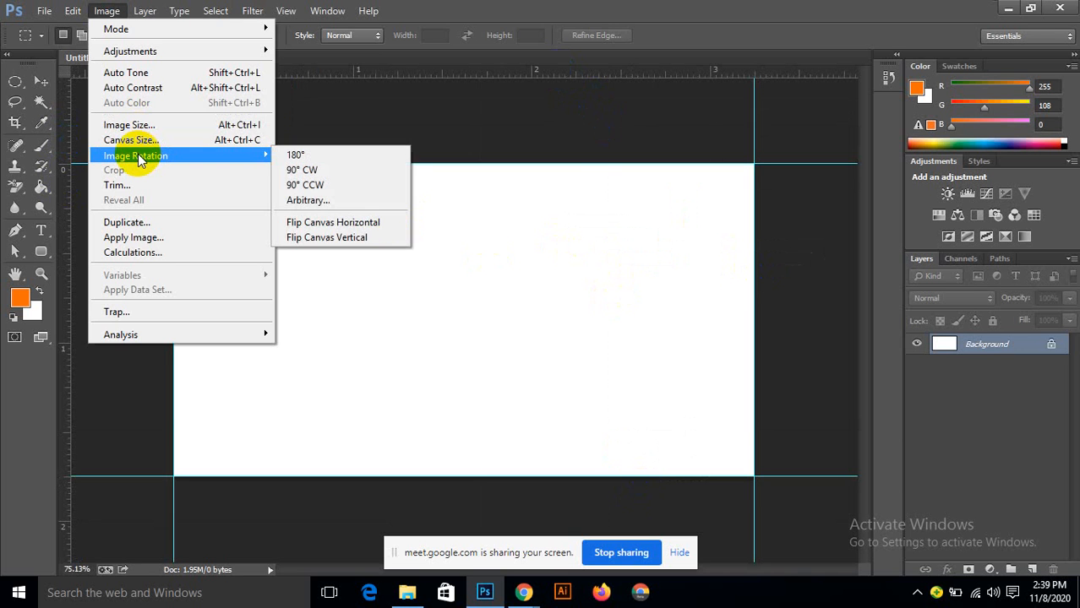
click(134, 141)
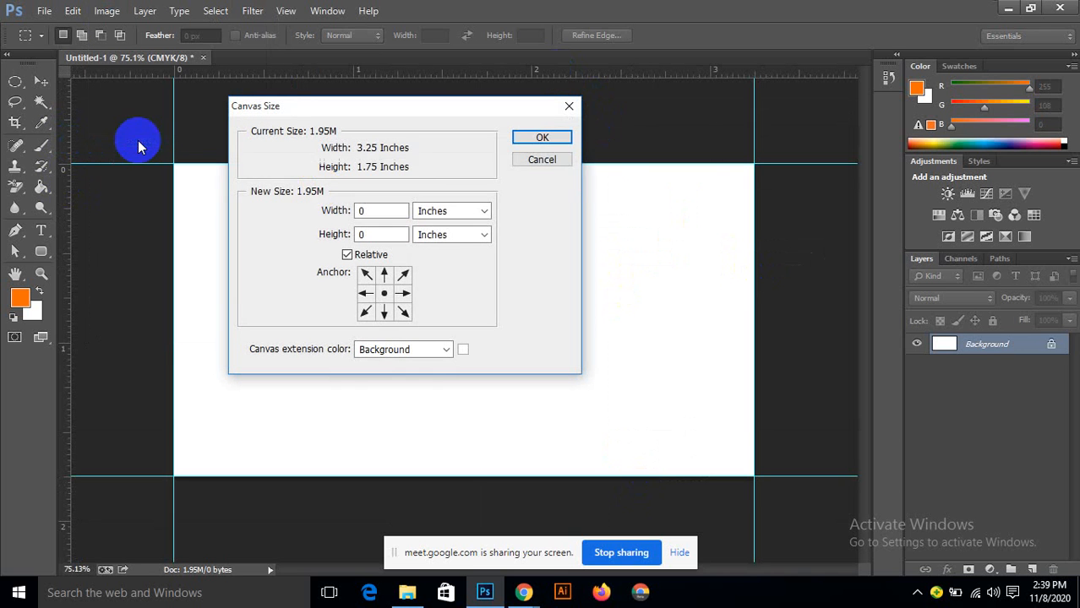
click(381, 211)
double_click(365, 212)
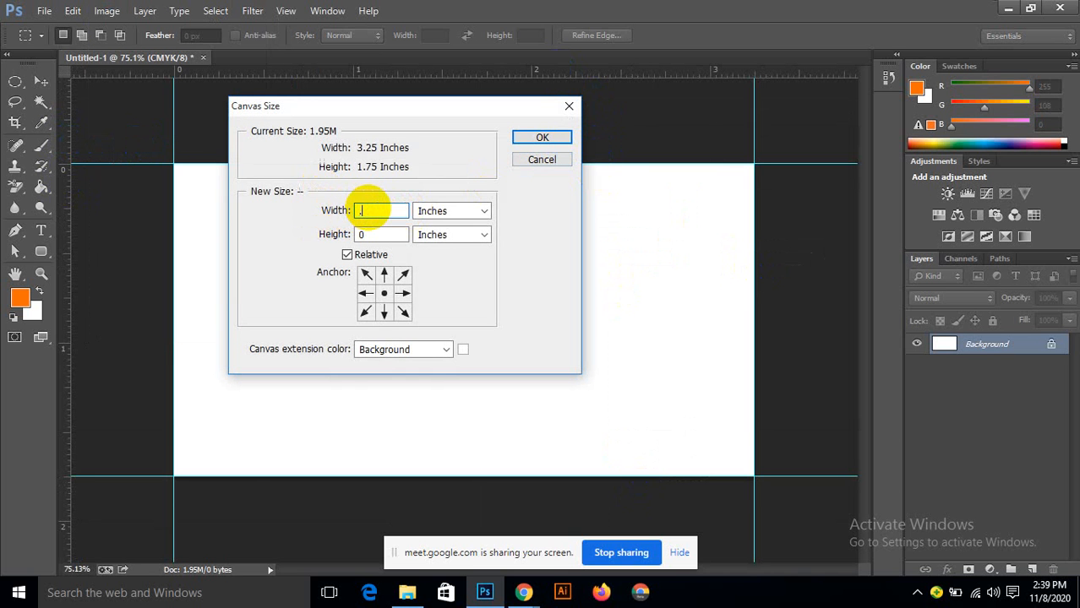
text(.25)
key(Tab)
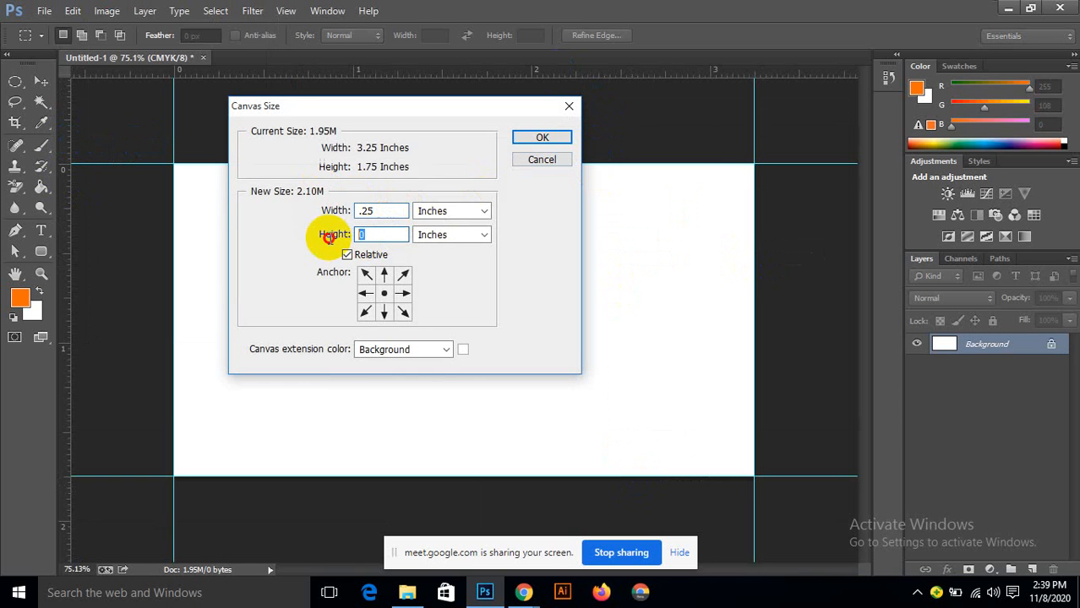
text(.25)
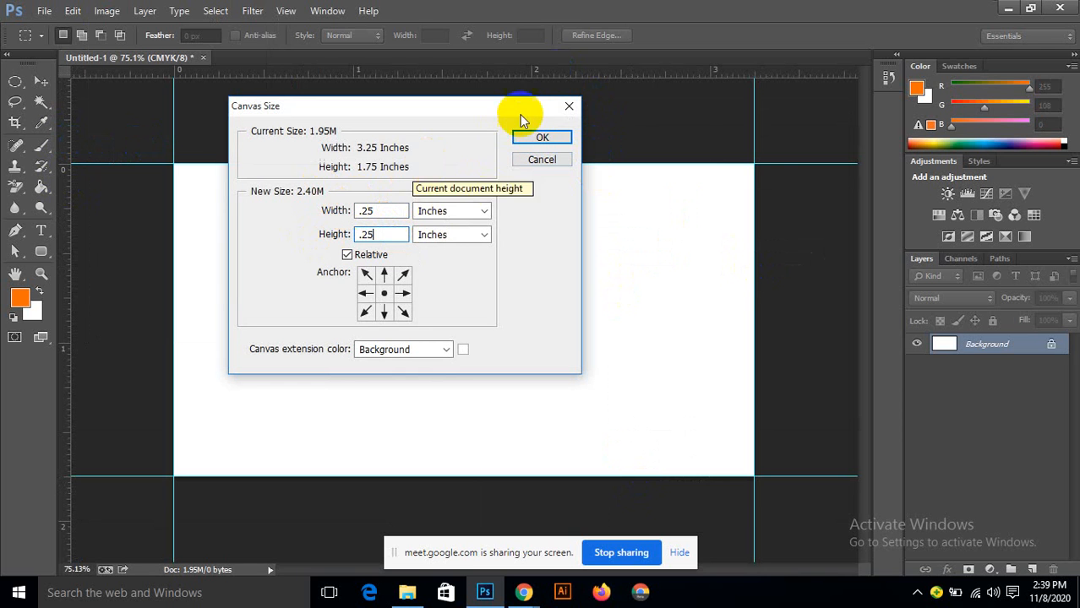
click(539, 137)
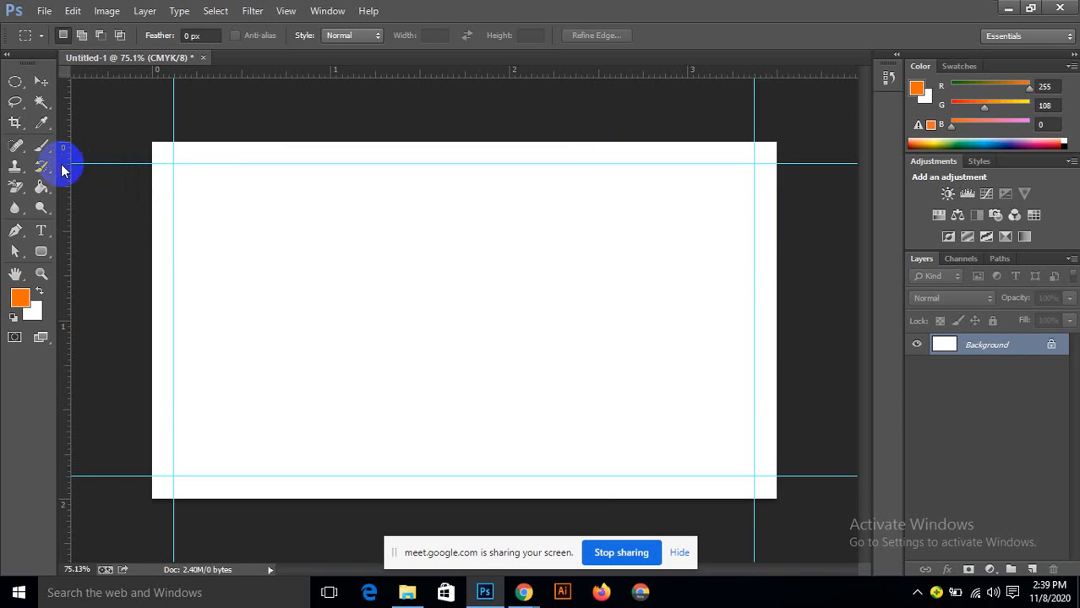
Step: Add a second set of guides along the four outer edges of the enlarged canvas
drag(65, 164, 153, 224)
drag(69, 200, 776, 329)
drag(566, 65, 532, 142)
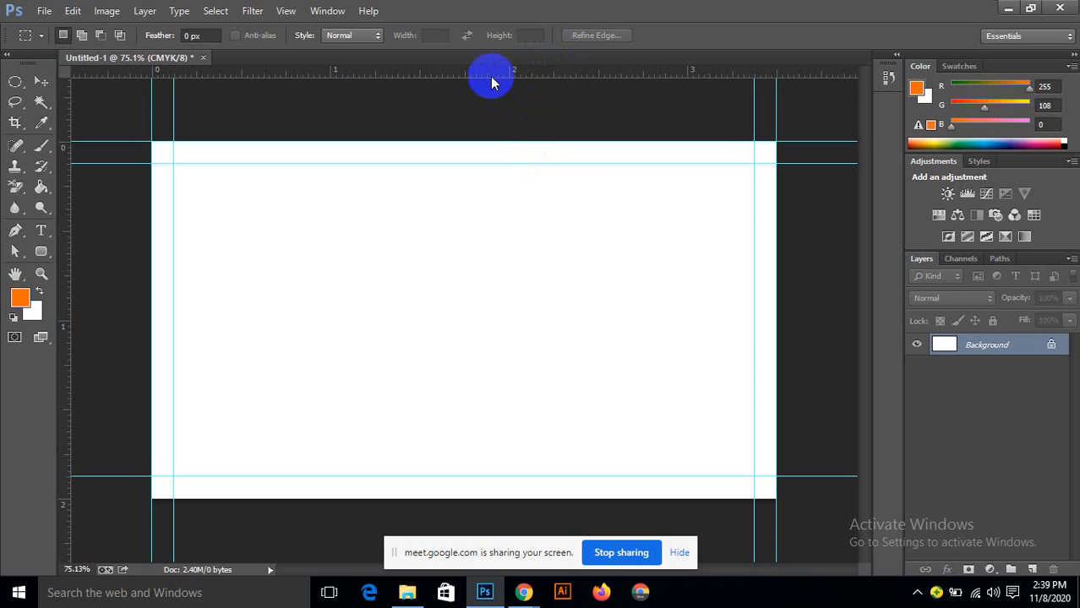
drag(489, 74, 575, 499)
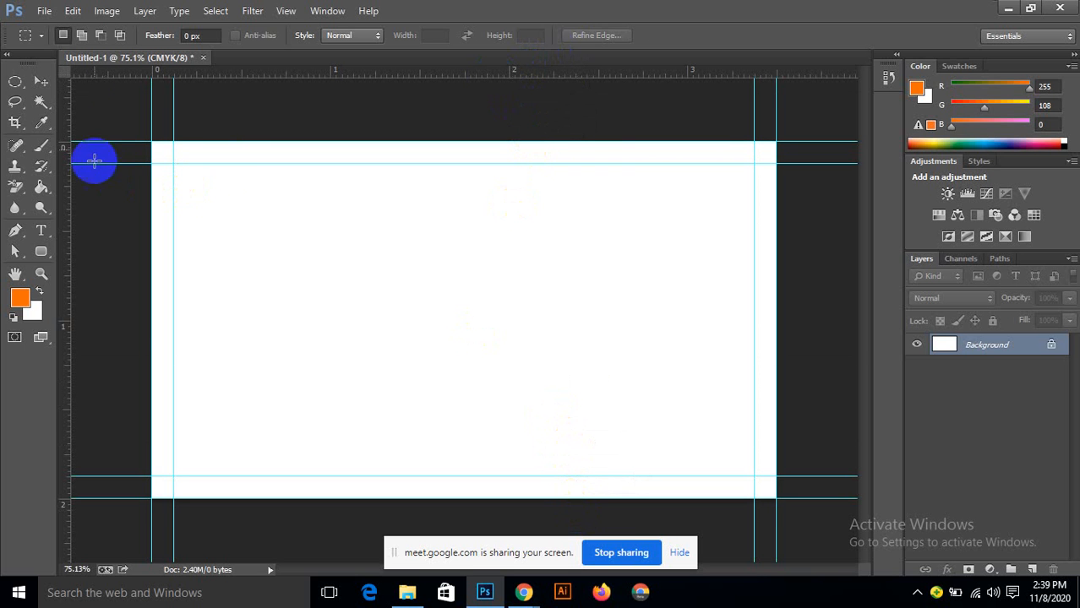
Step: Enlarge the canvas again by a relative .25 inches in both width and height, anchored at the centre
click(103, 11)
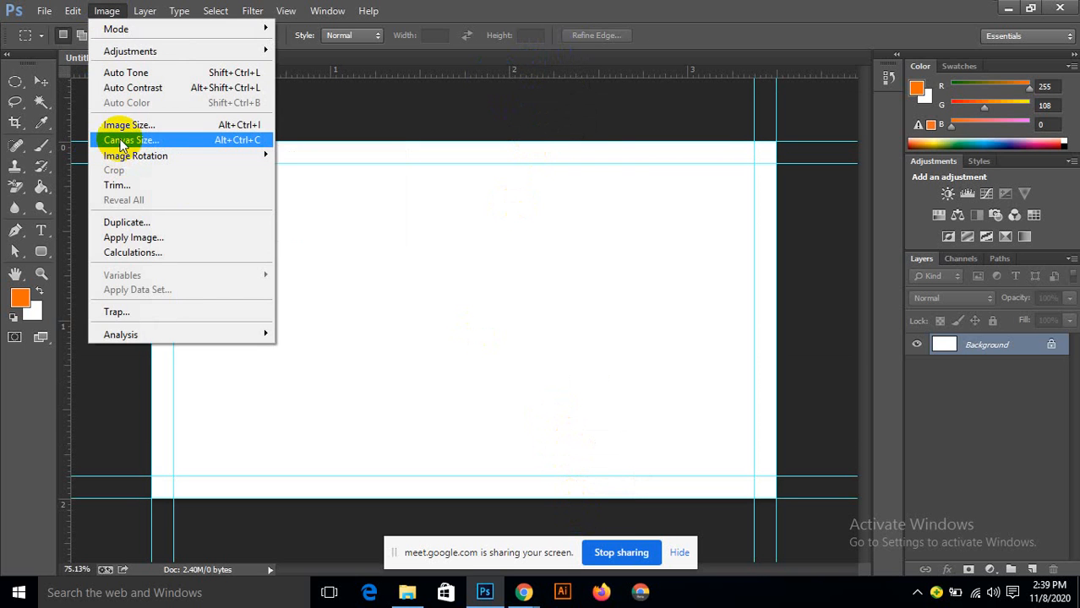
click(123, 140)
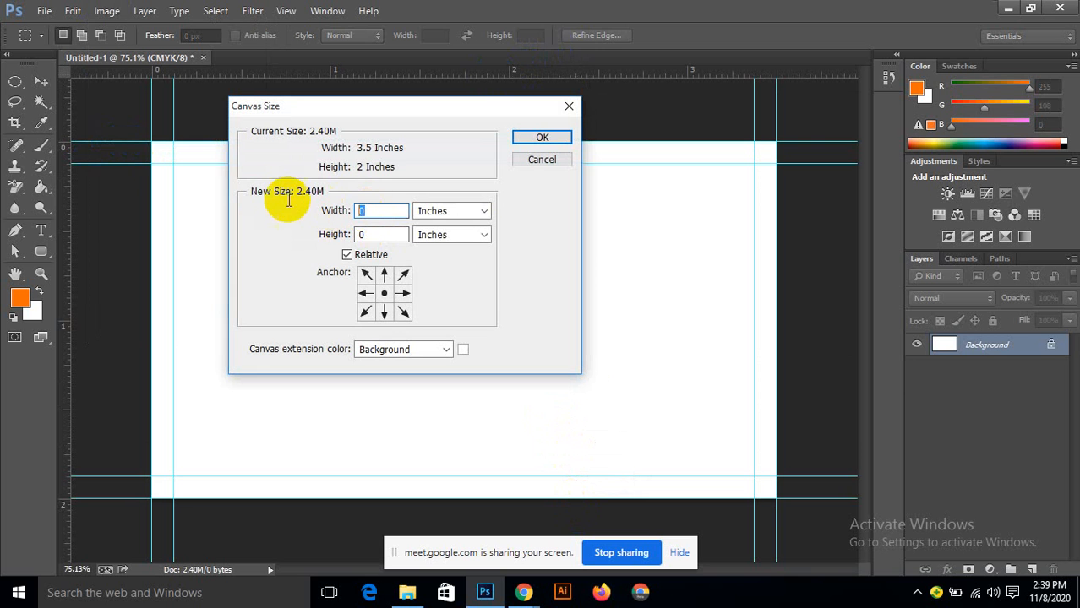
text(.25)
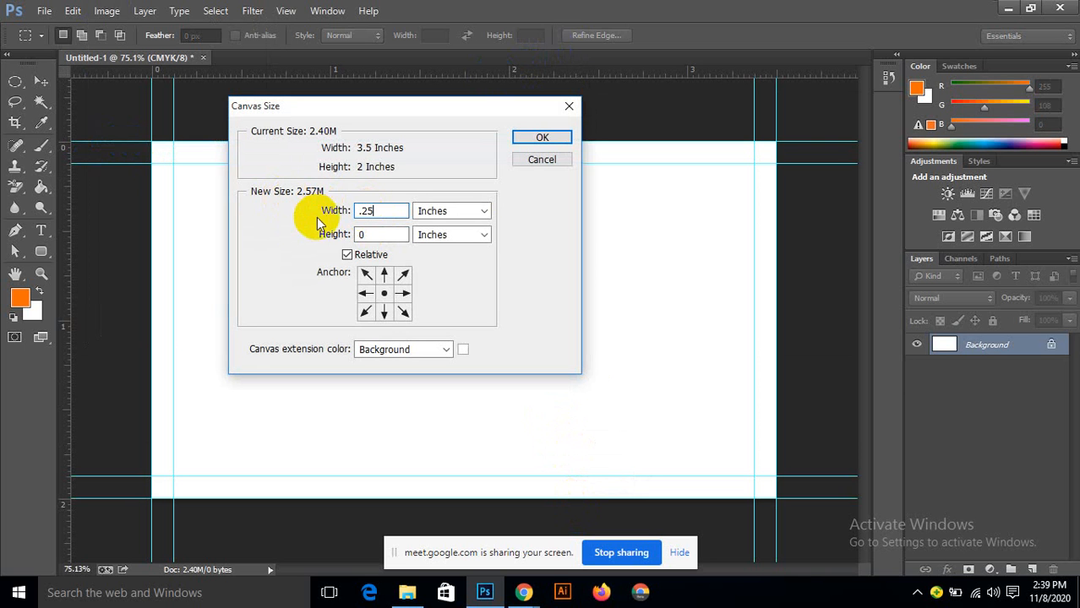
click(367, 234)
text(.2)
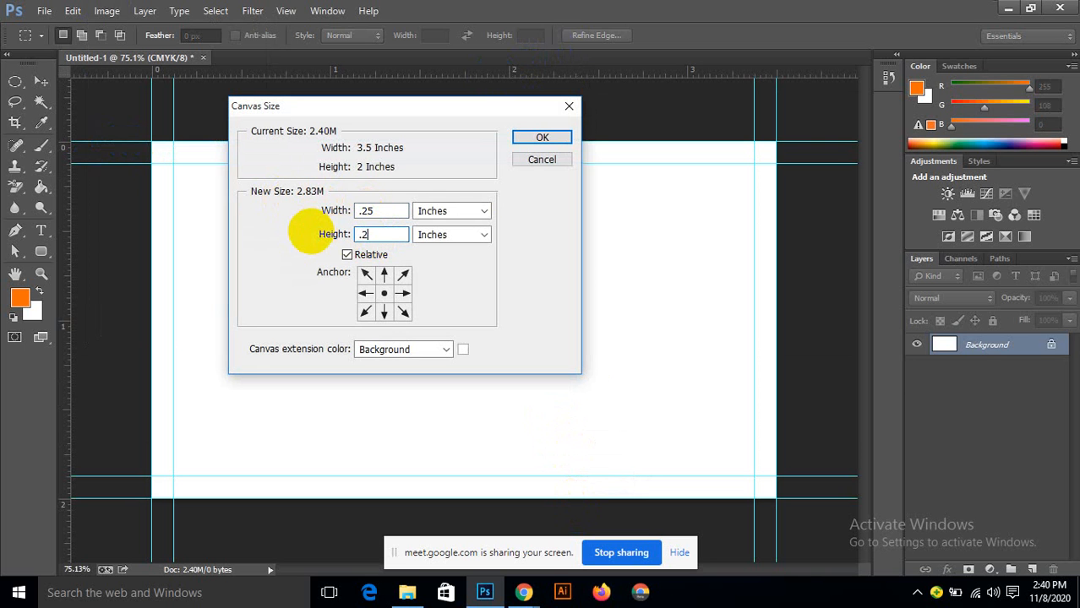
text(5)
click(542, 138)
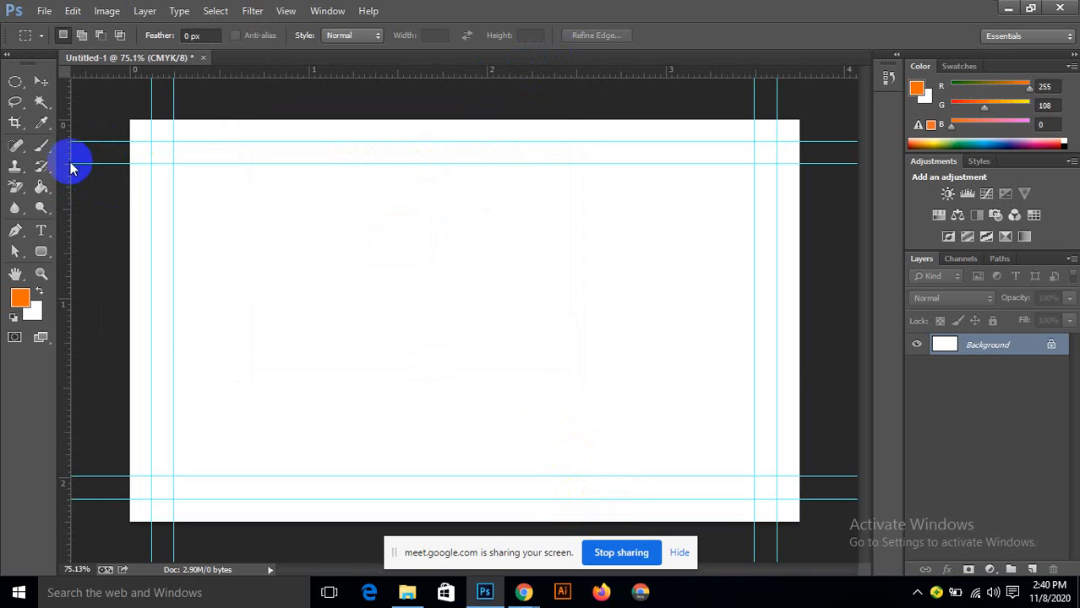
Step: Add a third set of guides along the four outer edges of the newly enlarged canvas
drag(71, 168, 129, 228)
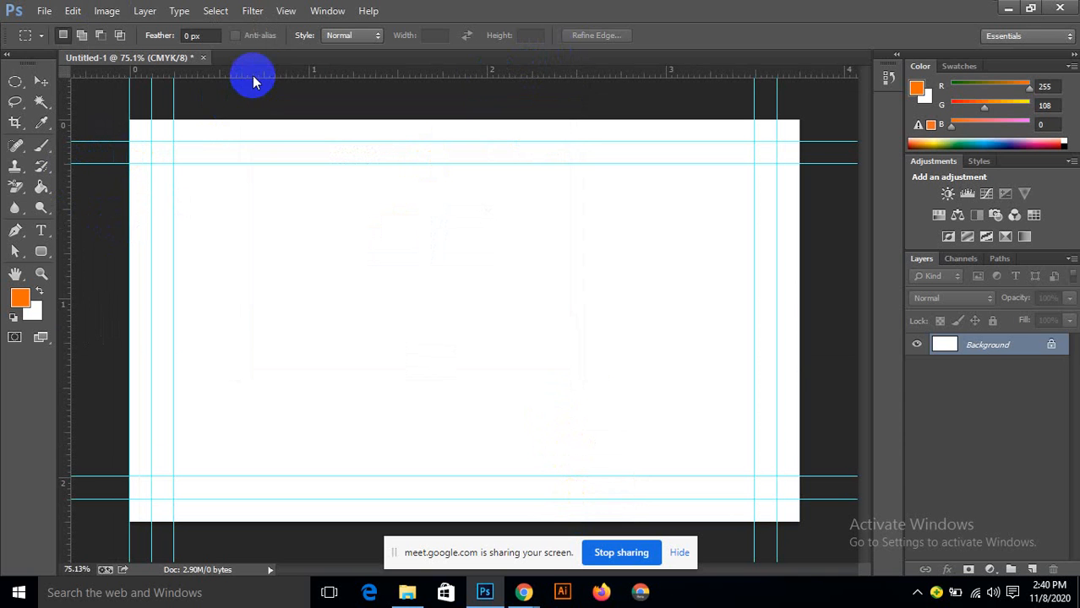
drag(254, 75, 260, 119)
drag(64, 158, 799, 253)
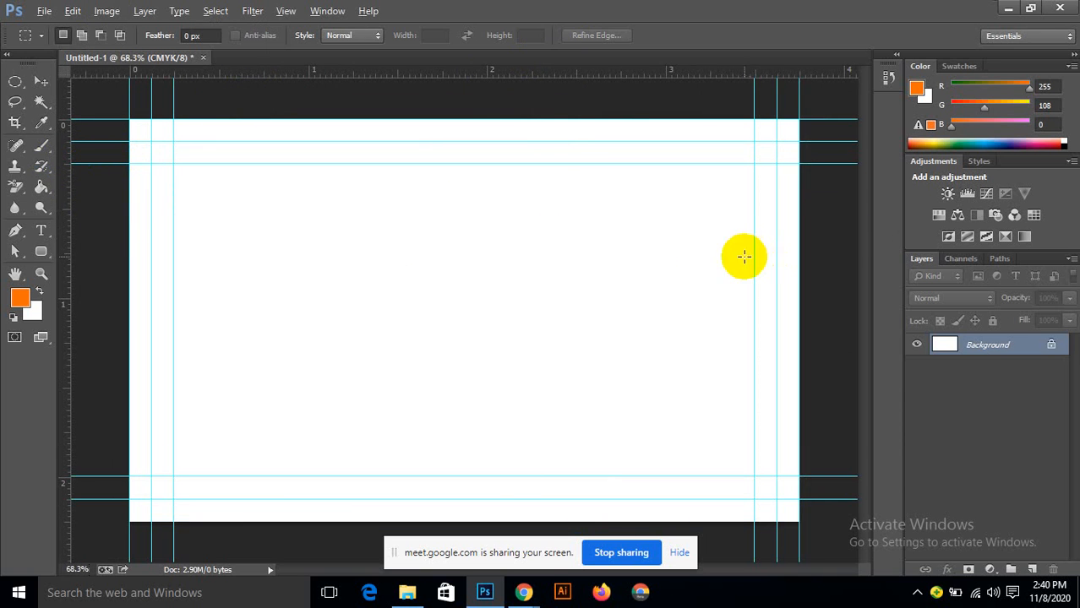
scroll(744, 257, down, 1)
drag(446, 74, 517, 487)
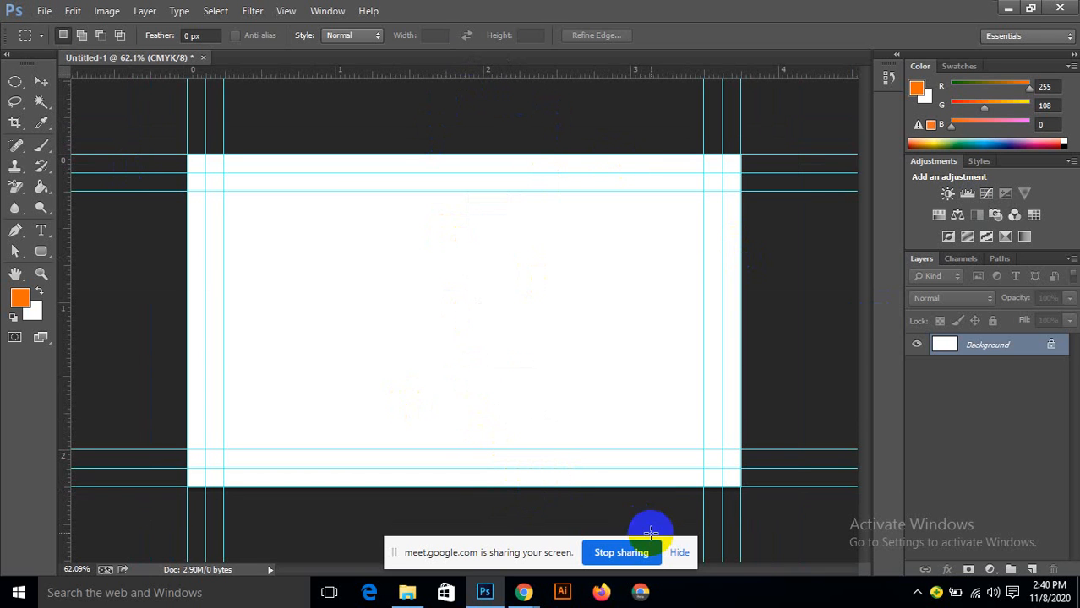
click(685, 554)
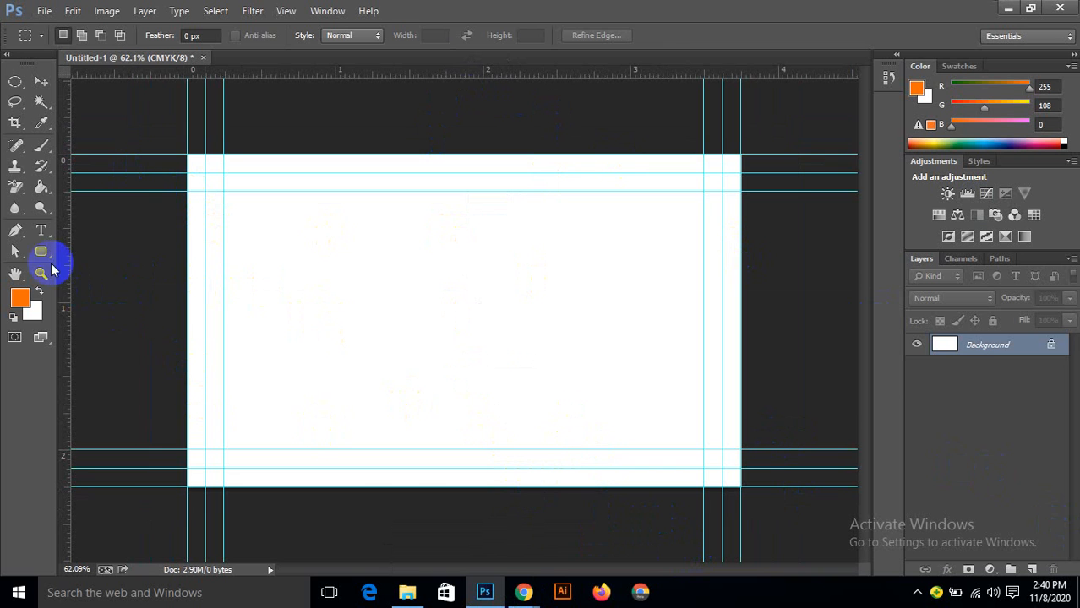
Step: Draw a 1125 × 675 px rectangle shape covering the whole canvas and fill it with white (ffffff)
drag(41, 251, 119, 251)
drag(186, 155, 742, 484)
click(860, 179)
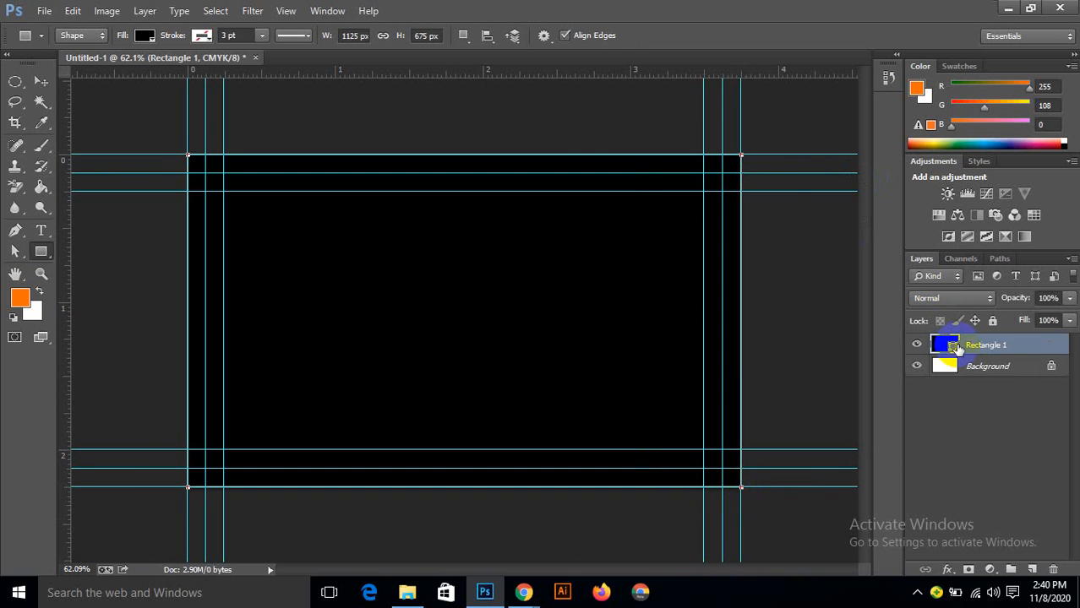
double_click(952, 344)
drag(344, 155, 290, 119)
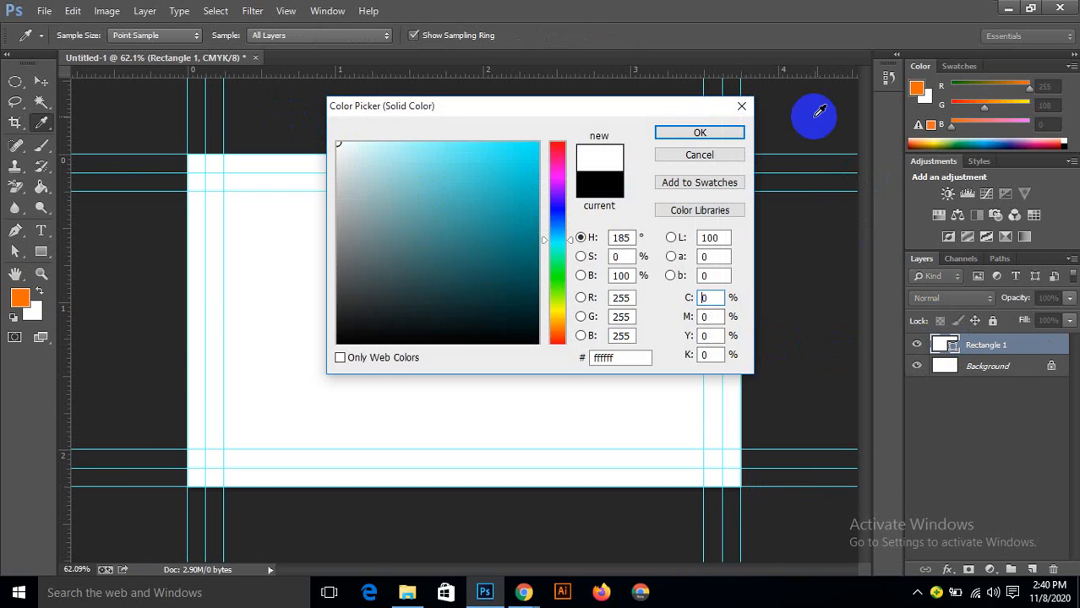
click(715, 132)
Step: Delete the locked Background layer and put the white rectangle in a collapsed group named BG
click(990, 366)
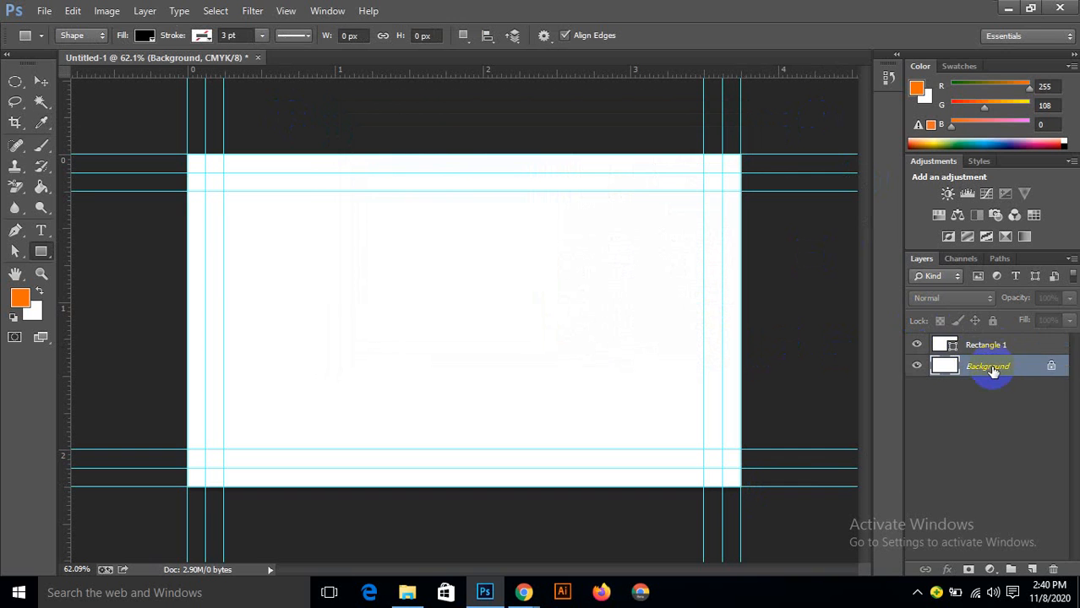
key(Delete)
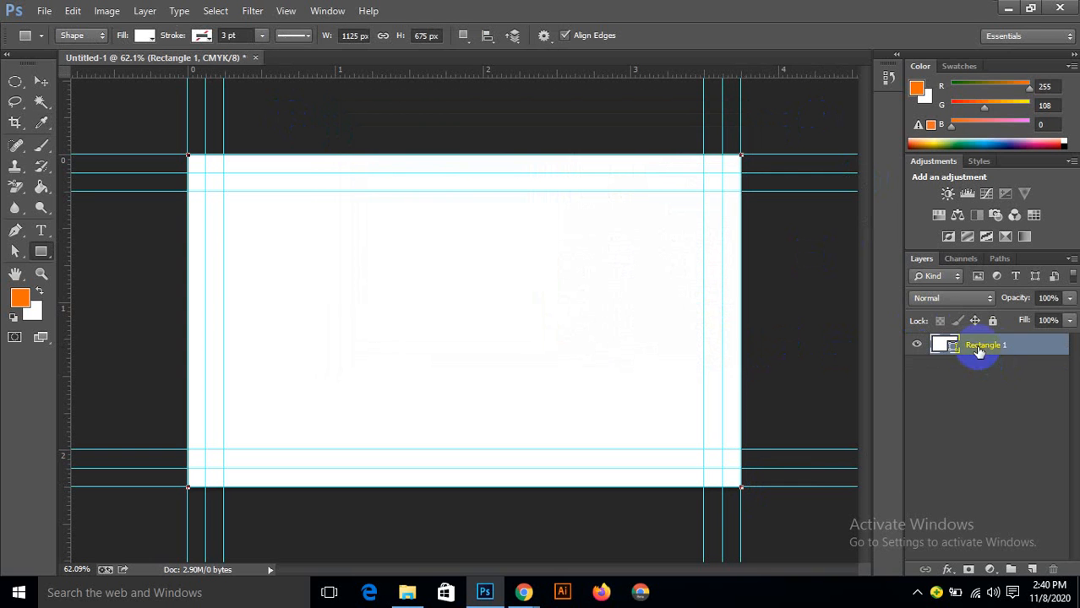
key(ctrl+g)
double_click(982, 344)
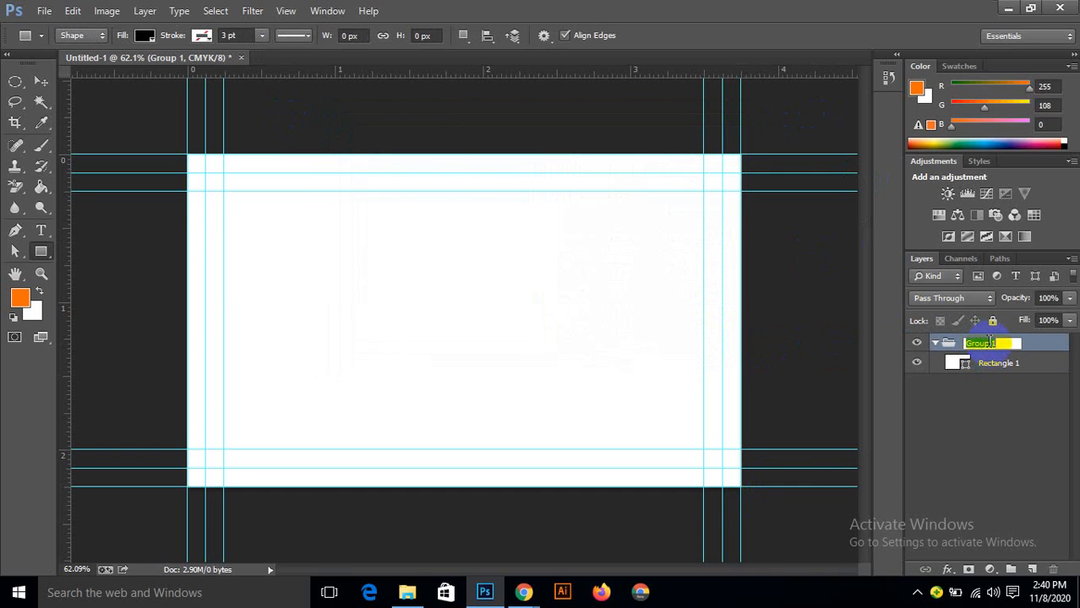
click(1039, 350)
click(934, 344)
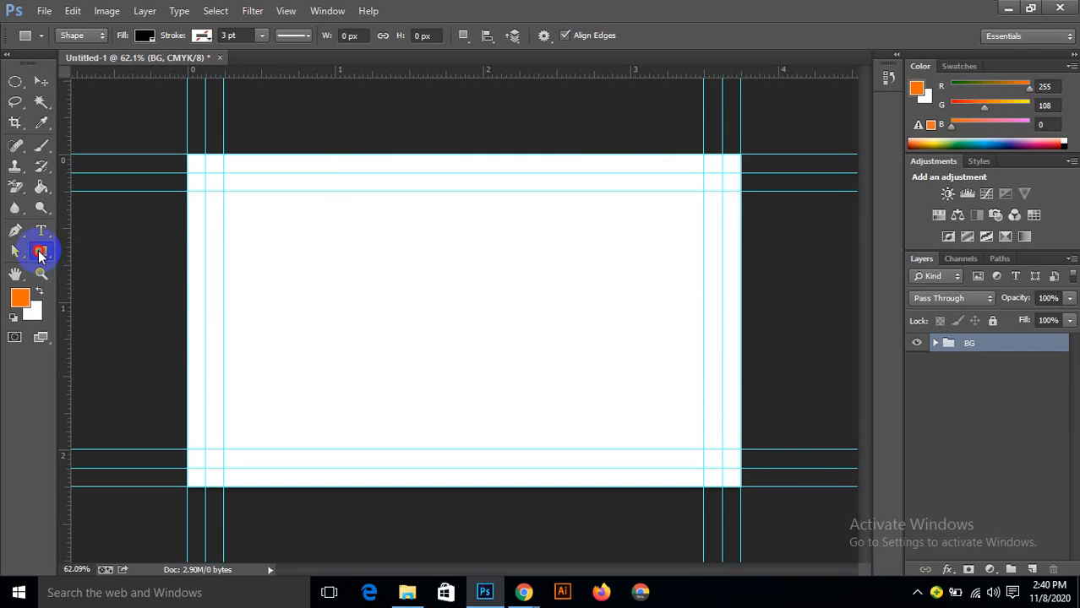
Step: Draw a second 1125 × 675 px rectangle over the whole canvas above the BG group and fill it red
click(182, 171)
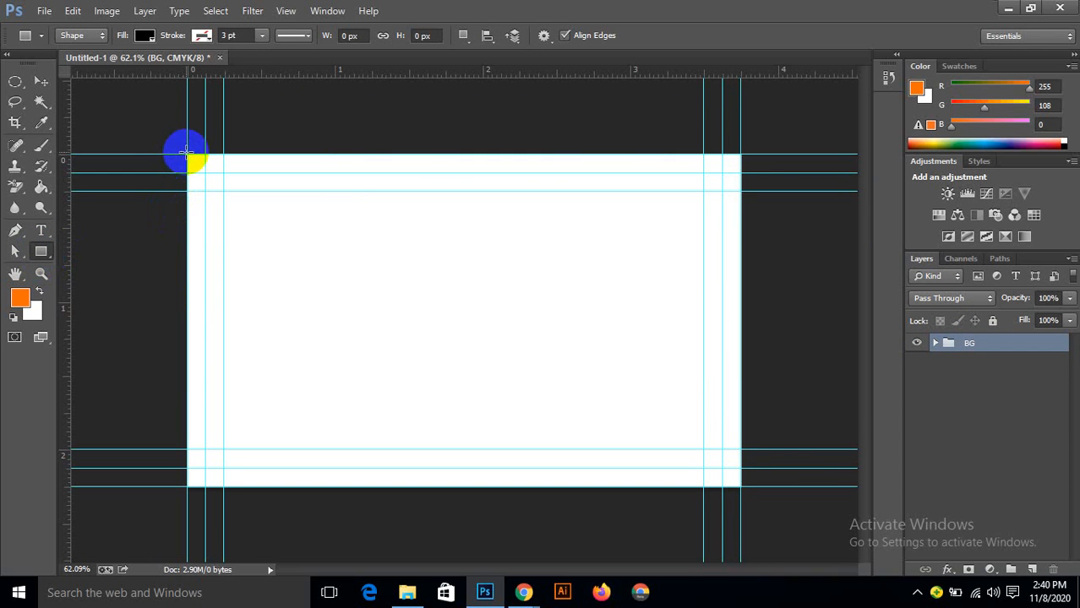
drag(186, 154, 736, 483)
click(658, 284)
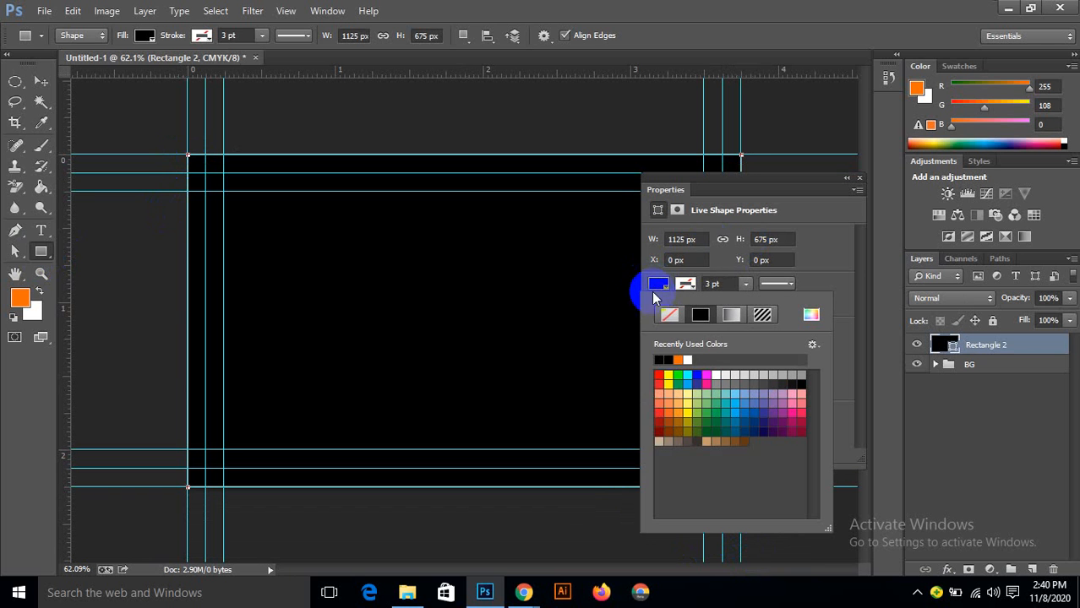
click(658, 375)
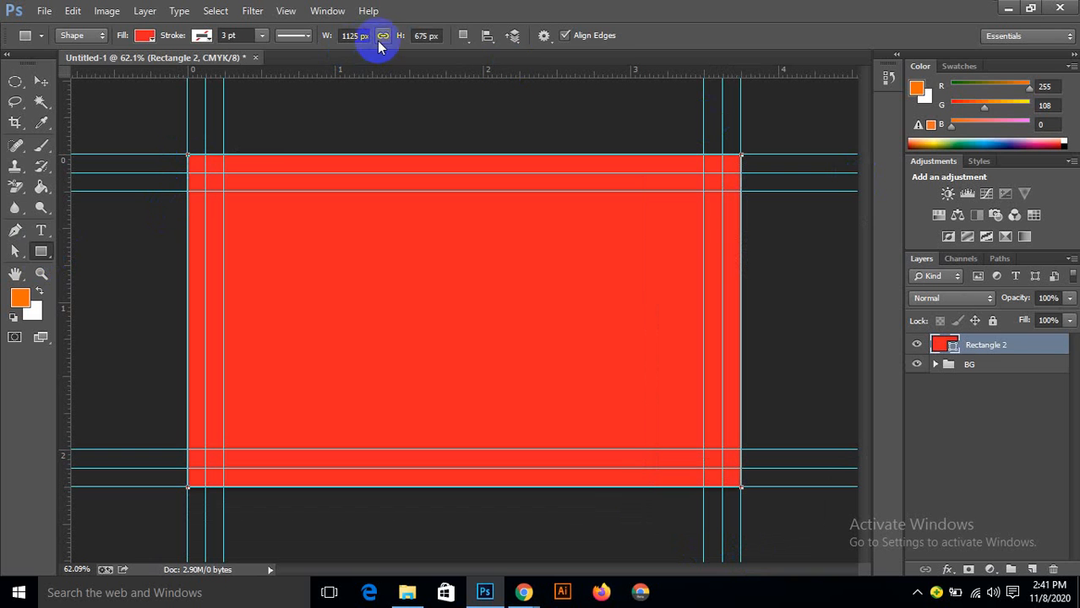
Step: Subtract a 1050 × 600 px rectangle along the middle guides from the red rectangle with Subtract Front Shape, forming a border
click(463, 35)
click(542, 87)
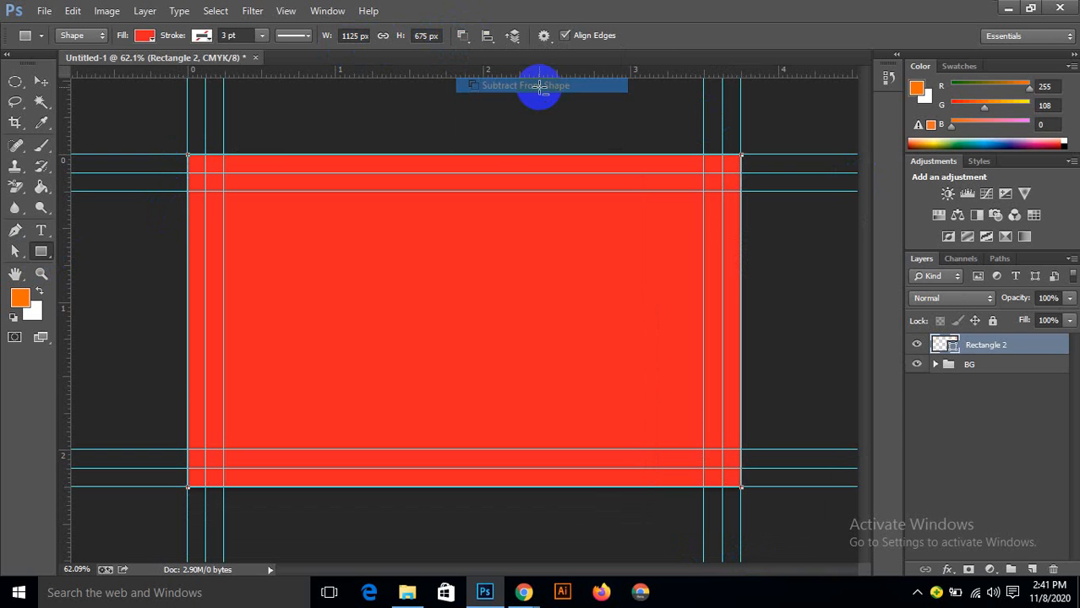
key(ctrl+z)
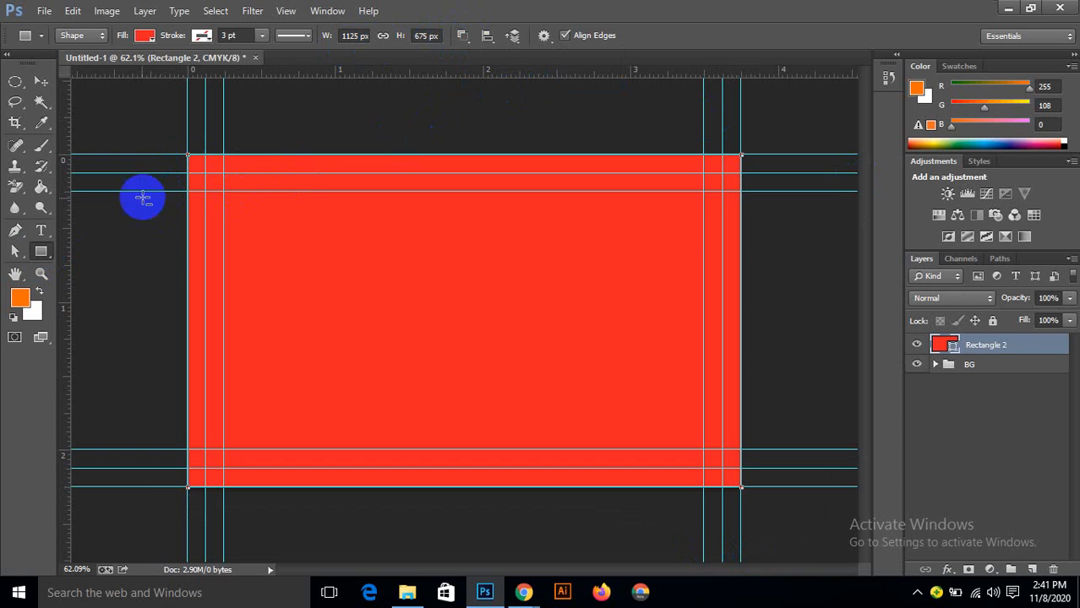
right_click(41, 251)
click(147, 251)
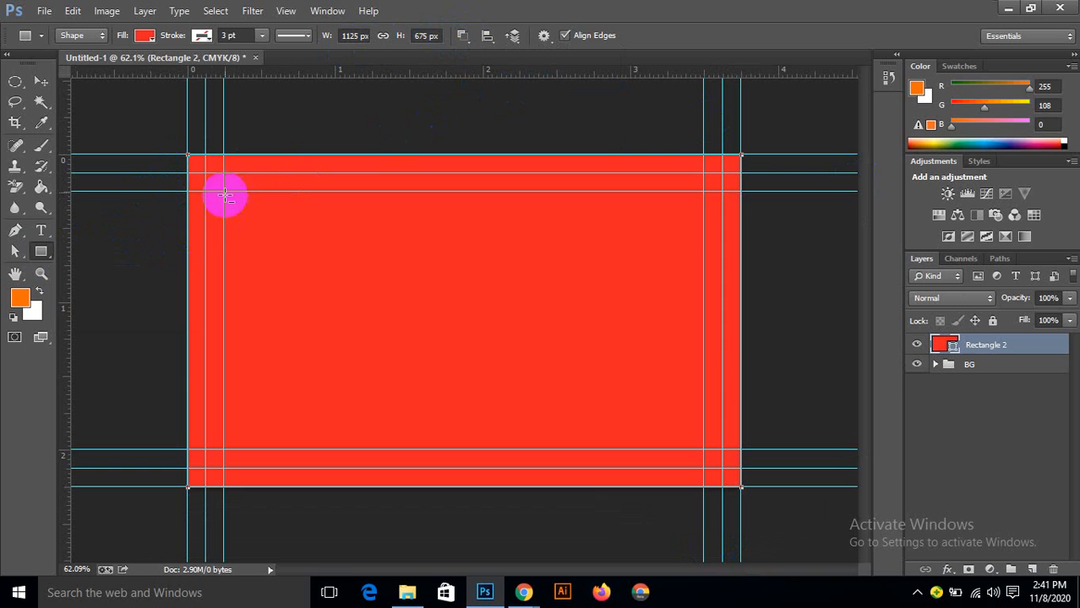
drag(205, 172, 722, 470)
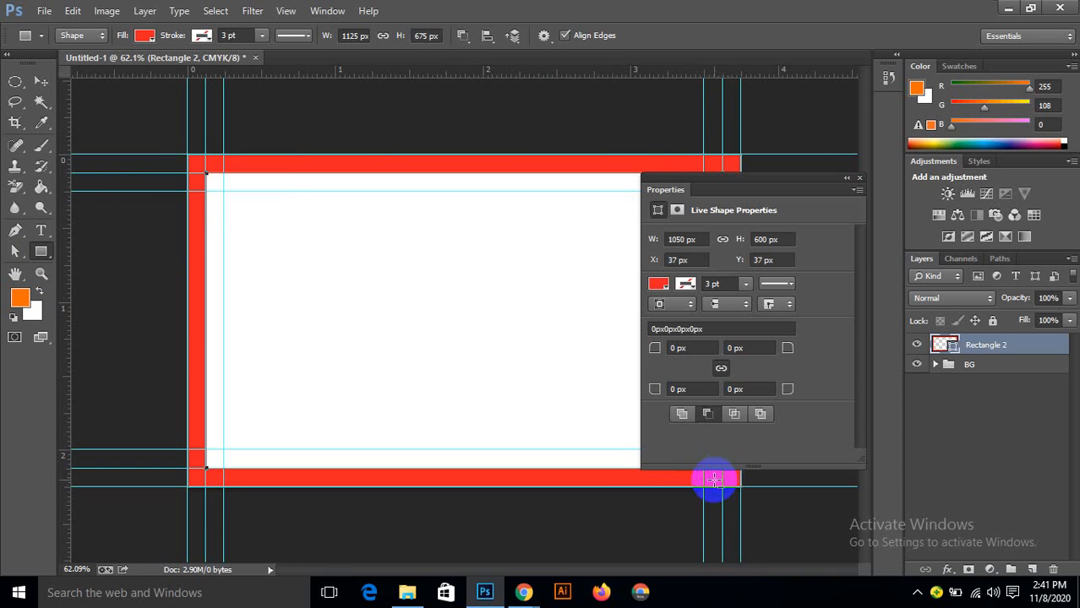
click(860, 179)
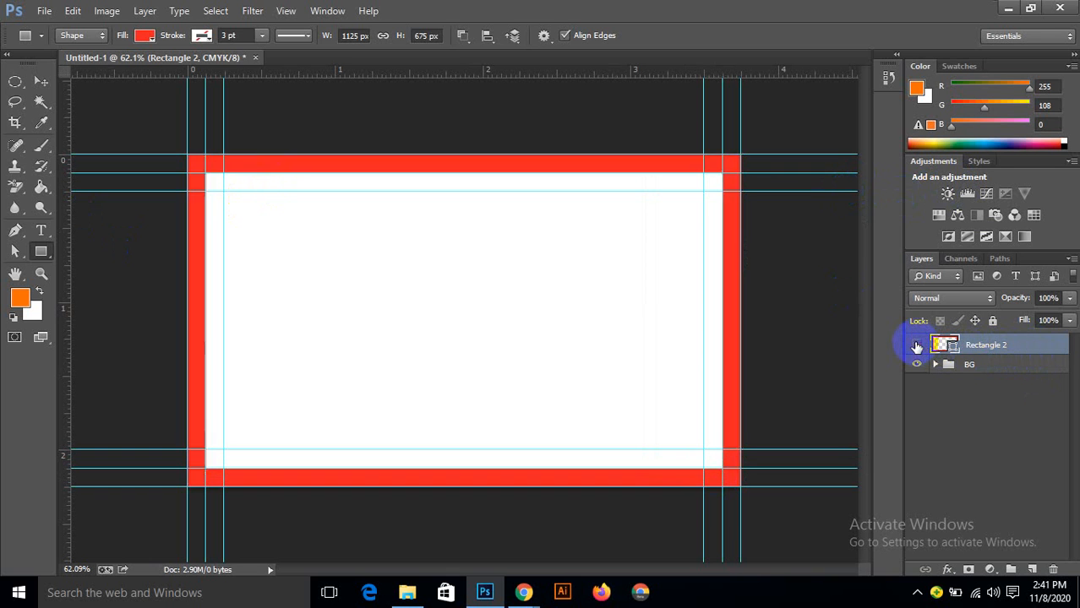
Step: Hide the Rectangle 2 border layer and draw a new red 1125 × 675 px rectangle covering the whole canvas
click(916, 346)
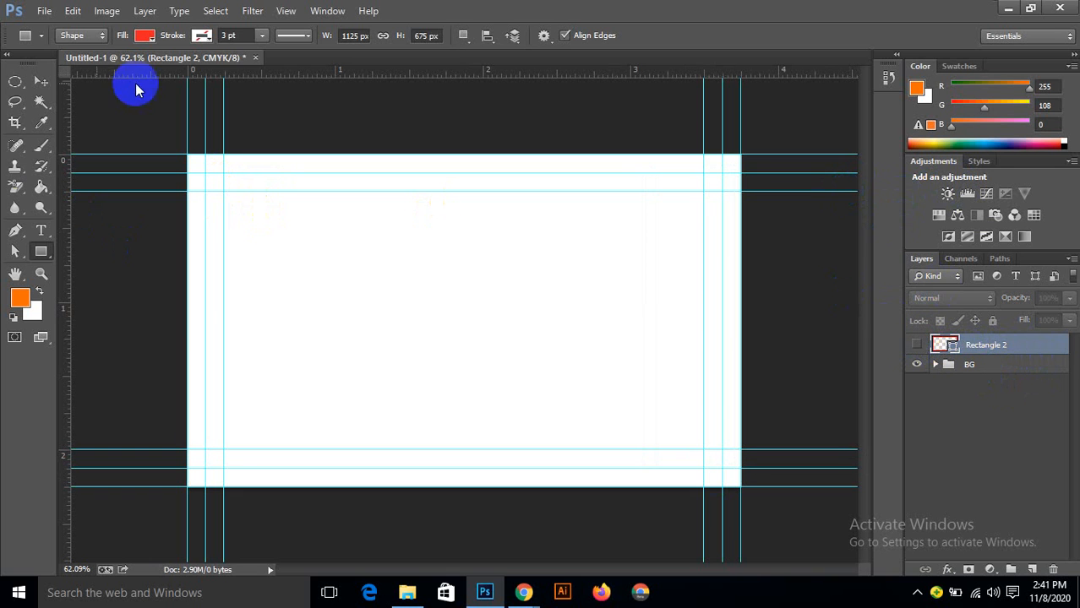
click(40, 252)
click(95, 248)
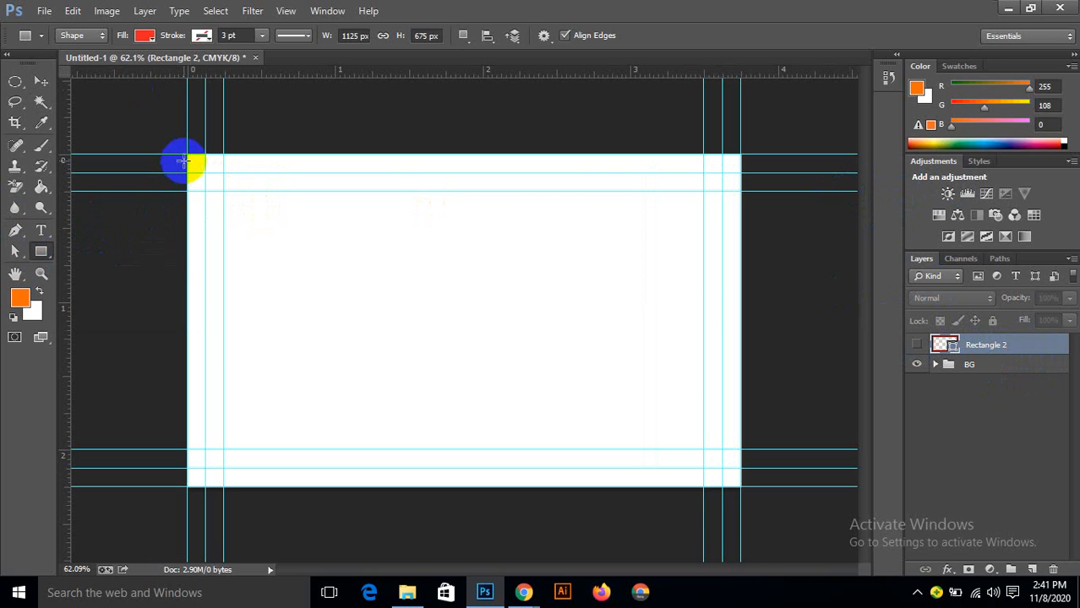
drag(186, 155, 741, 487)
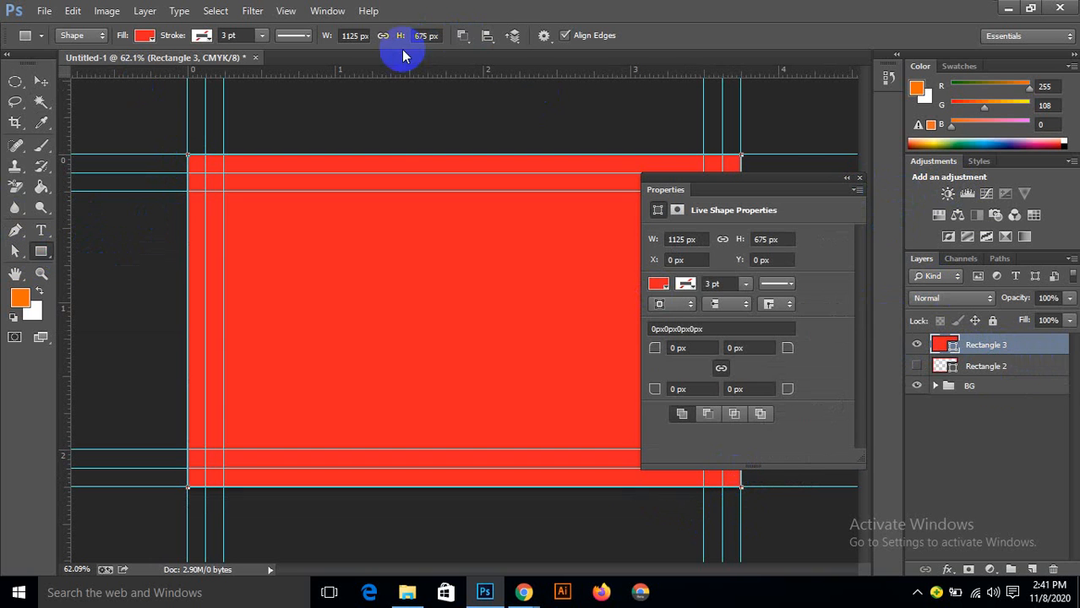
click(858, 183)
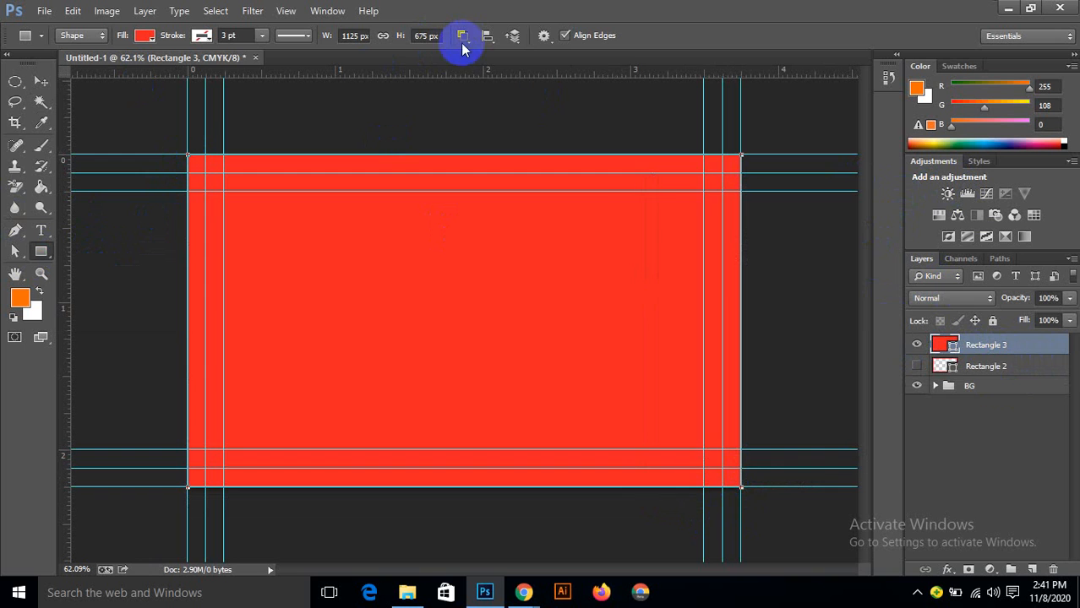
Step: Subtract a 1050 × 600 px rounded rectangle with 25 px radius along the middle guides from the new red rectangle and rename its layer Rounded
click(470, 34)
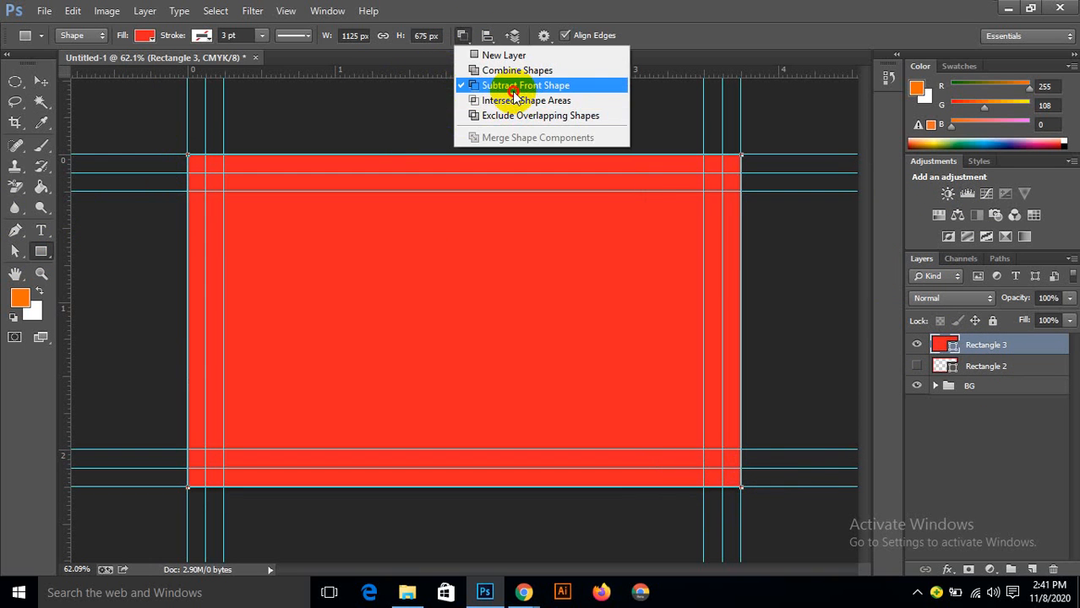
click(437, 84)
key(ctrl+z)
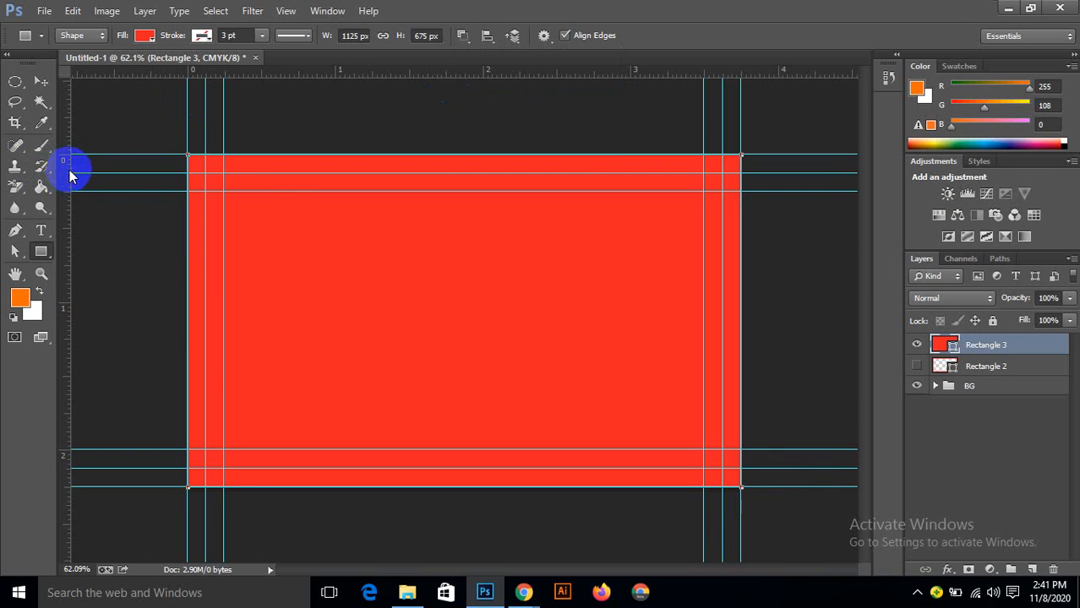
right_click(41, 249)
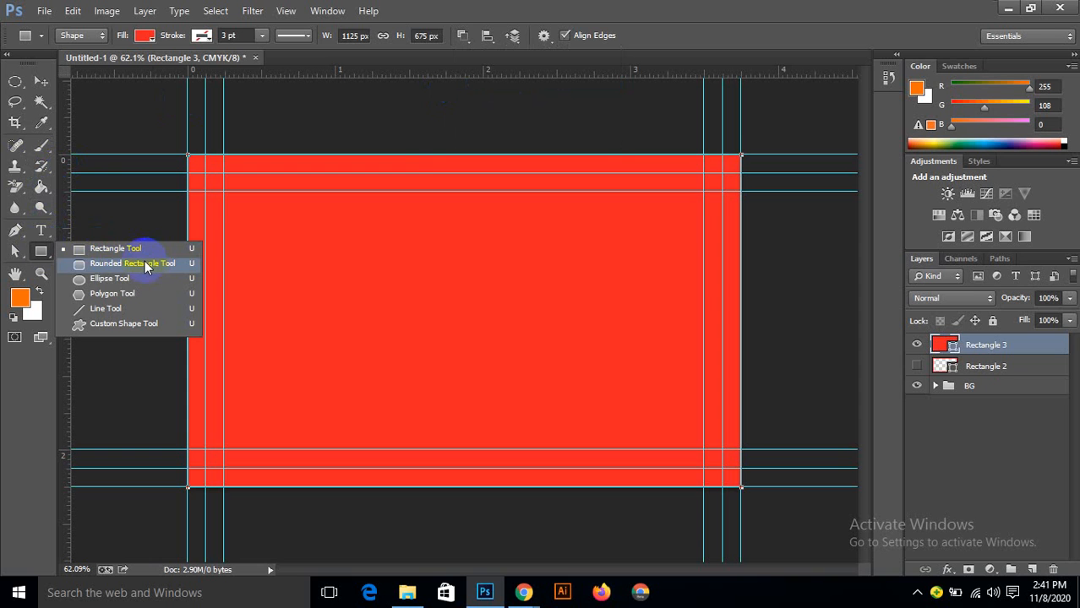
click(145, 263)
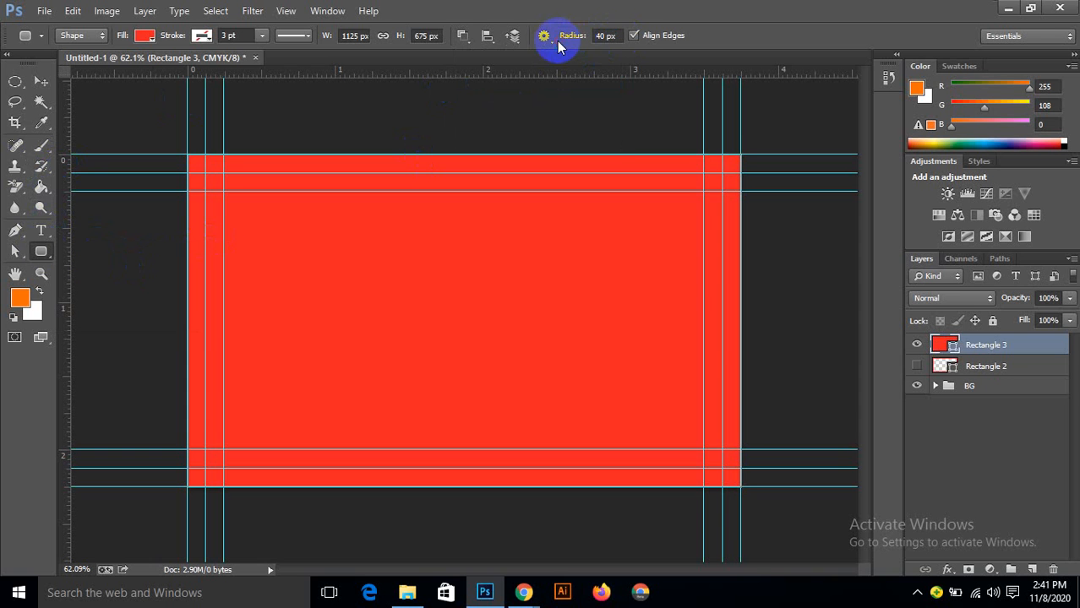
click(601, 35)
text(25)
key(Return)
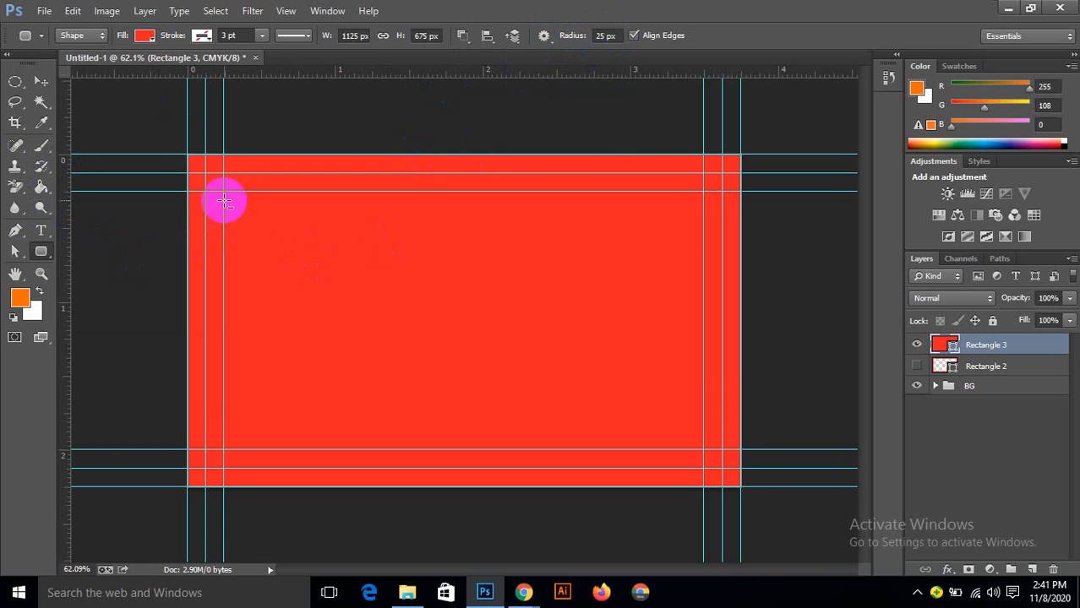
drag(205, 172, 713, 466)
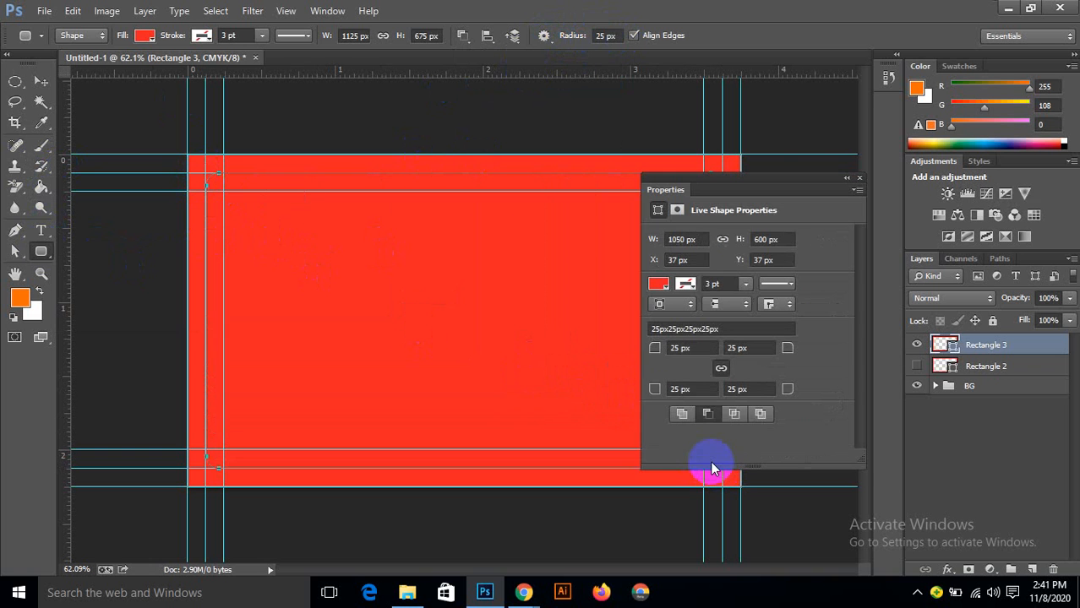
click(859, 179)
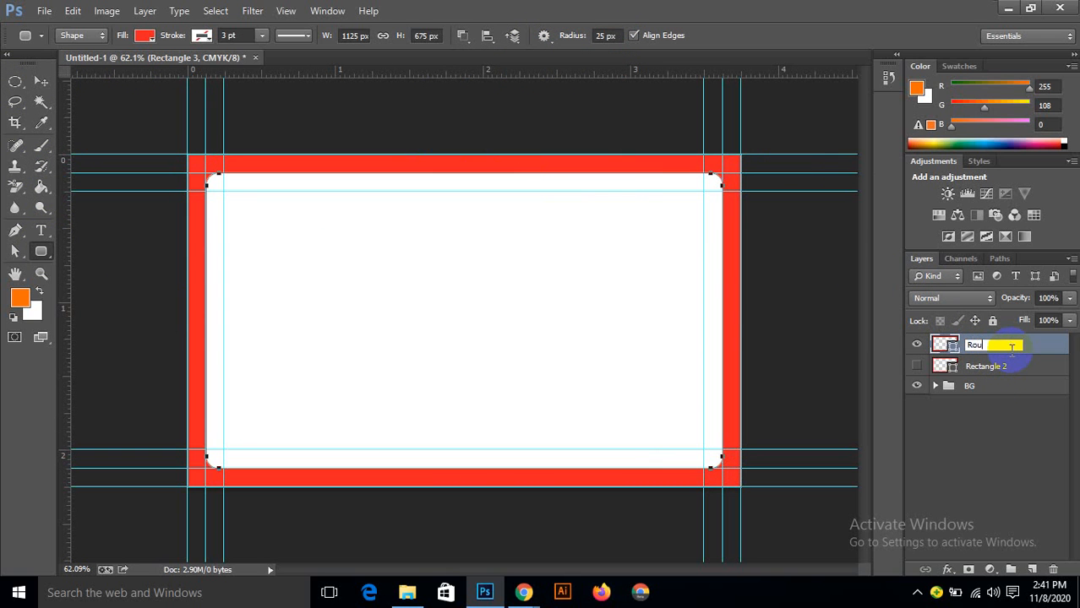
key(Return)
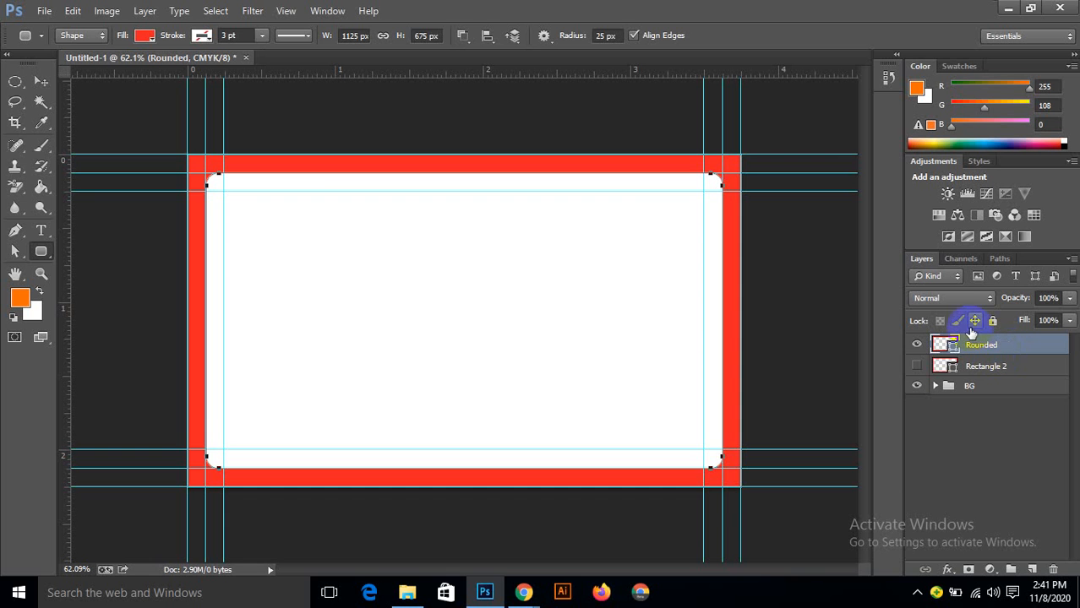
Step: Hide the Rounded layer, group it with the Rectangle 2 layer and name the group Bleed
click(974, 345)
click(916, 343)
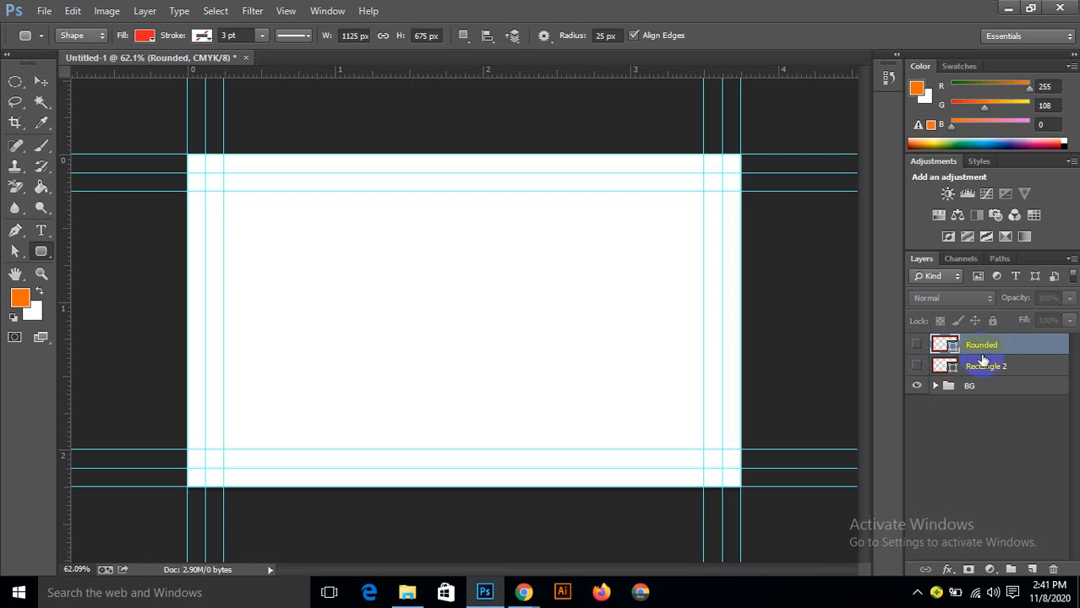
click(921, 365)
shift+click(985, 371)
key(ctrl+g)
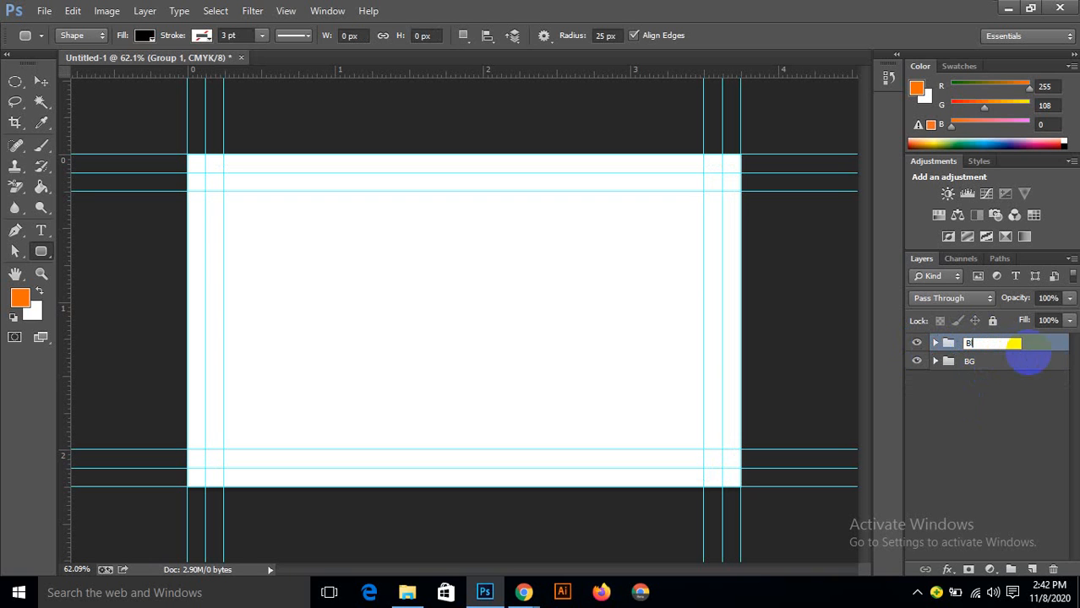
key(Return)
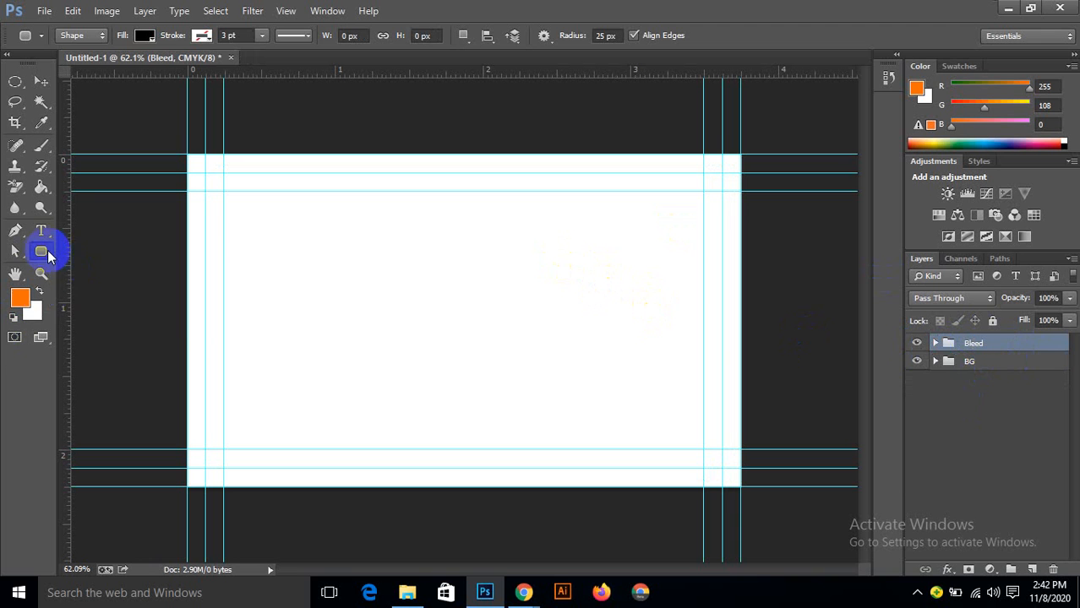
Step: Draw a 1050 × 600 px rounded rectangle along the middle guides with 25 px radius, no fill and a 1 pt red stroke
drag(40, 250, 124, 263)
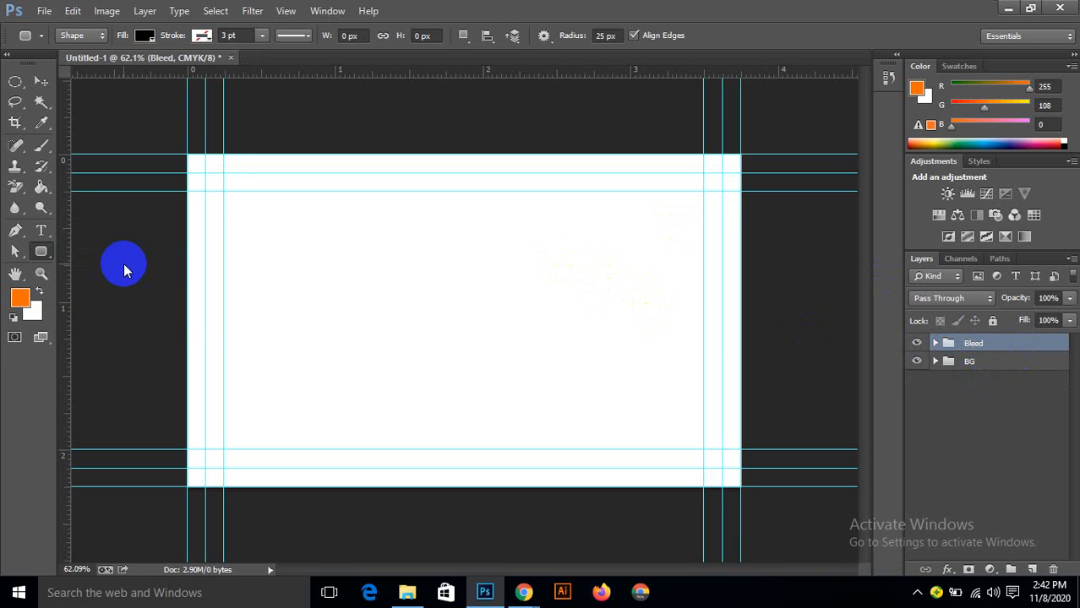
click(146, 37)
click(78, 68)
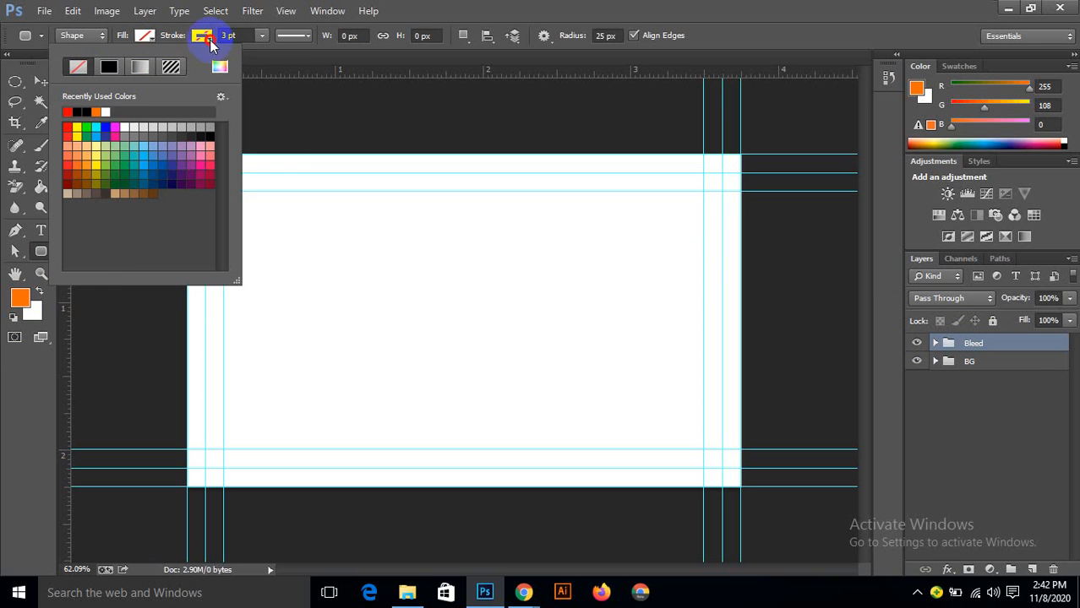
click(202, 37)
click(123, 112)
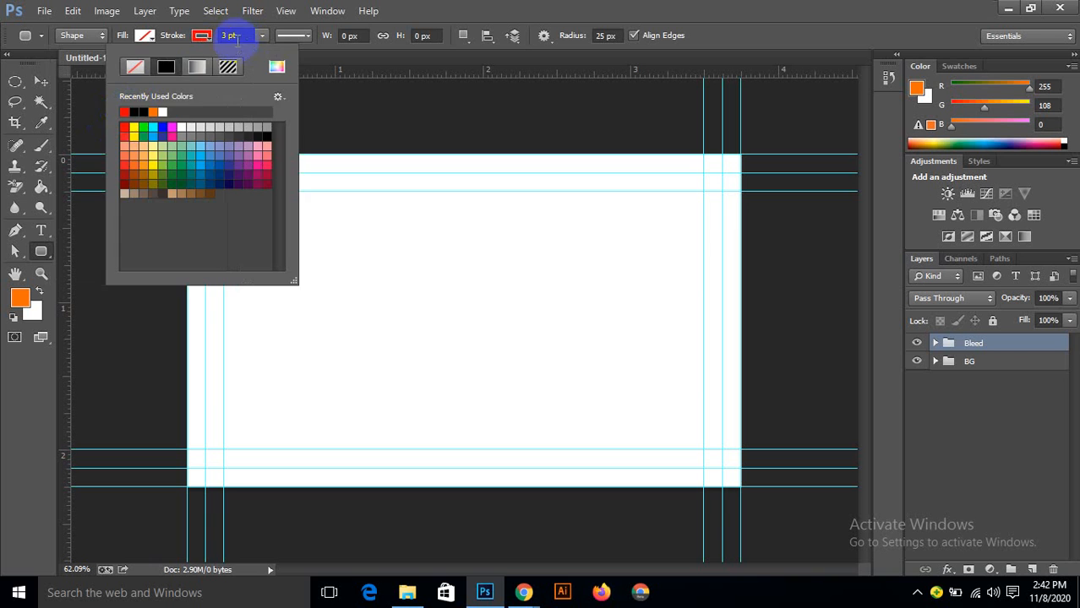
click(237, 38)
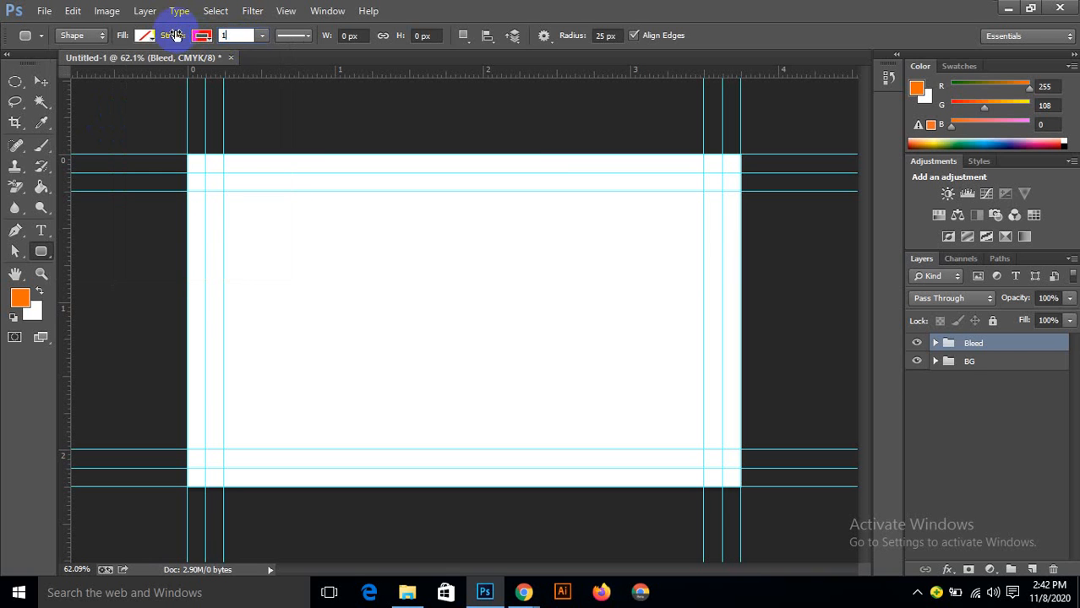
key(Return)
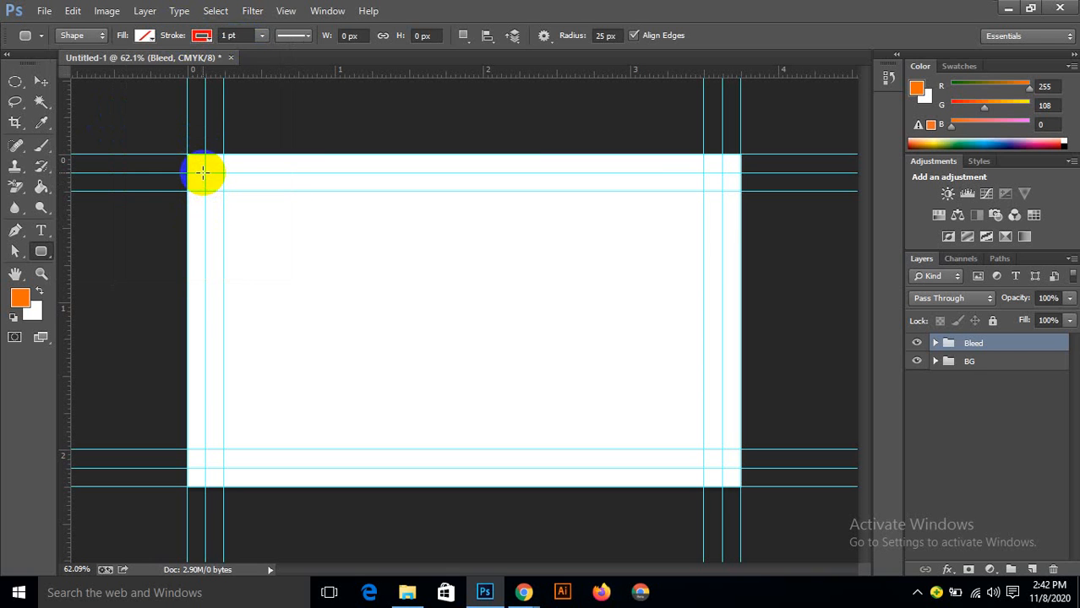
drag(204, 173, 724, 470)
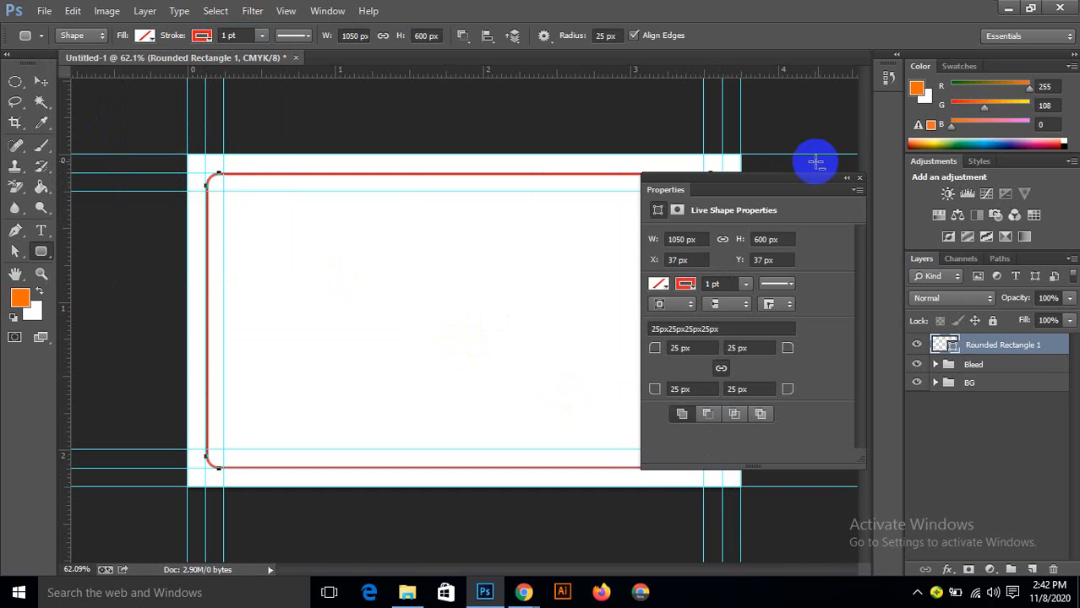
click(857, 179)
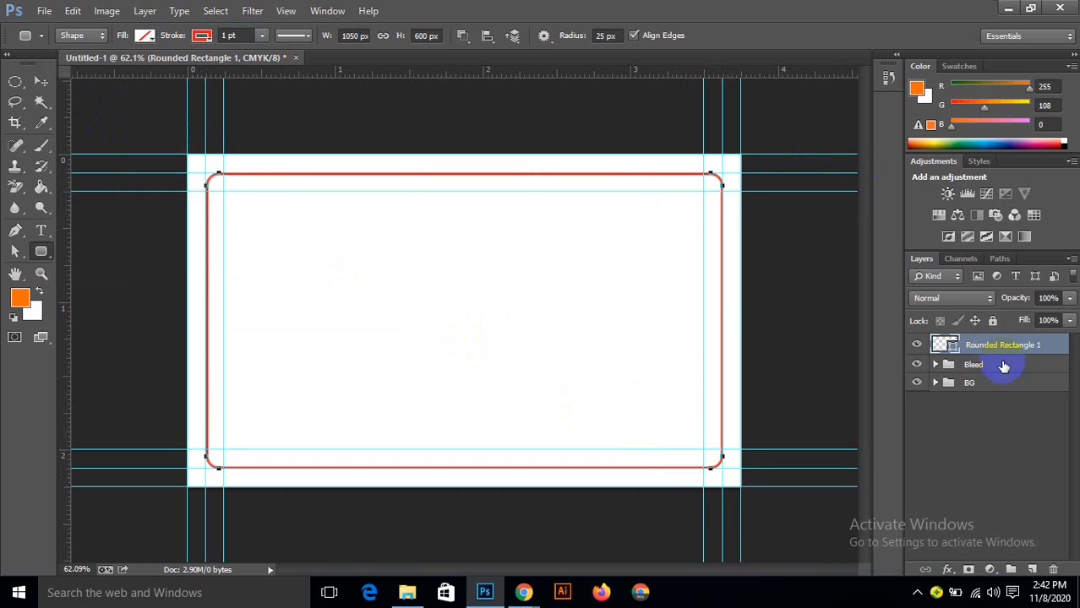
Step: Put the outlined rounded rectangle into a group named Die cut, then hide and collapse that group
key(ctrl+g)
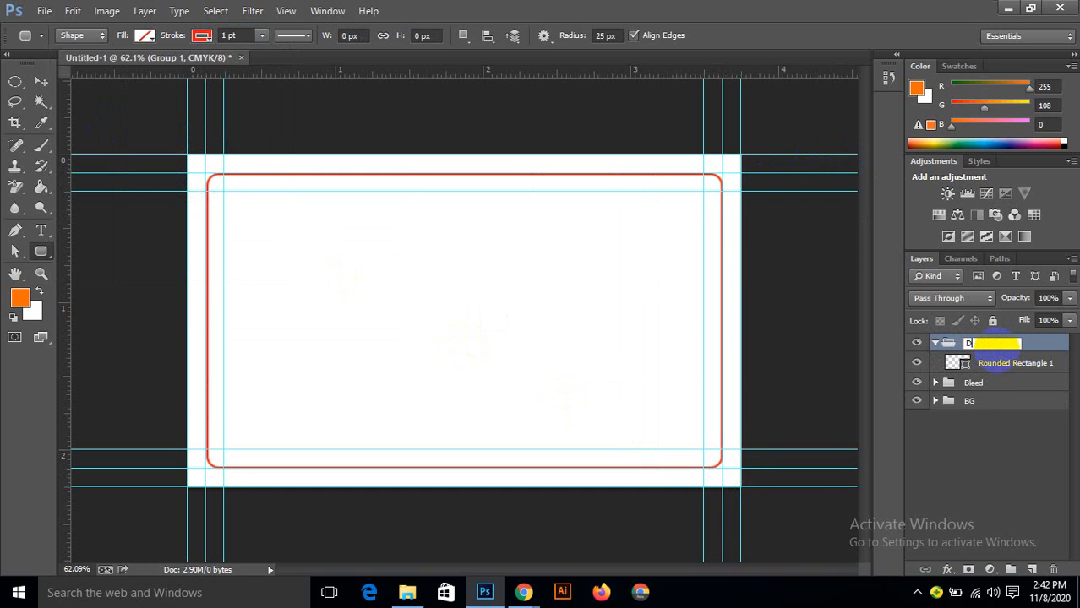
text(Die cut)
key(Return)
click(917, 343)
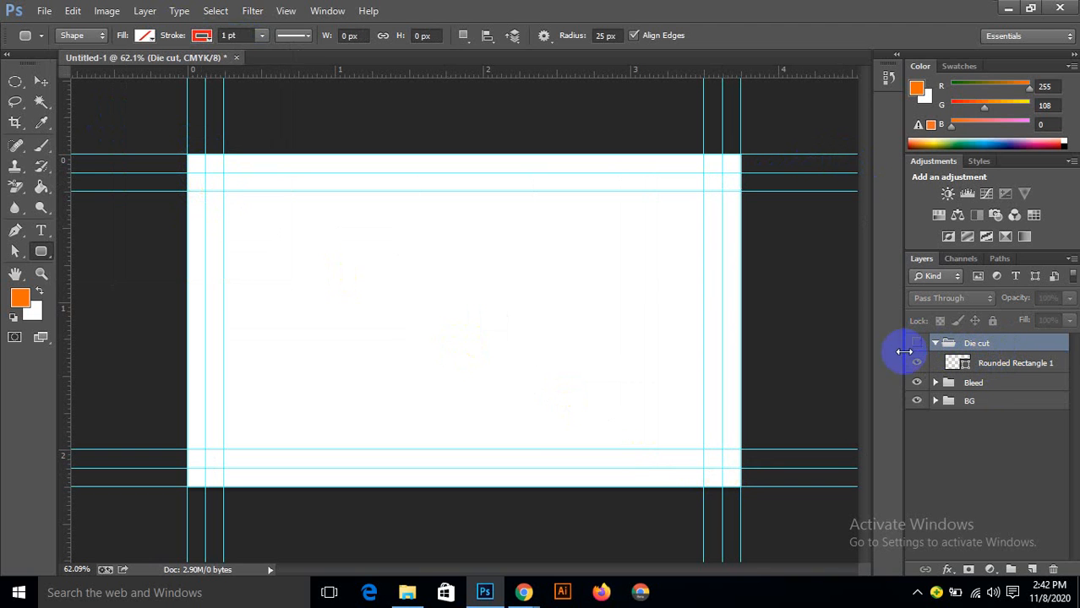
click(935, 343)
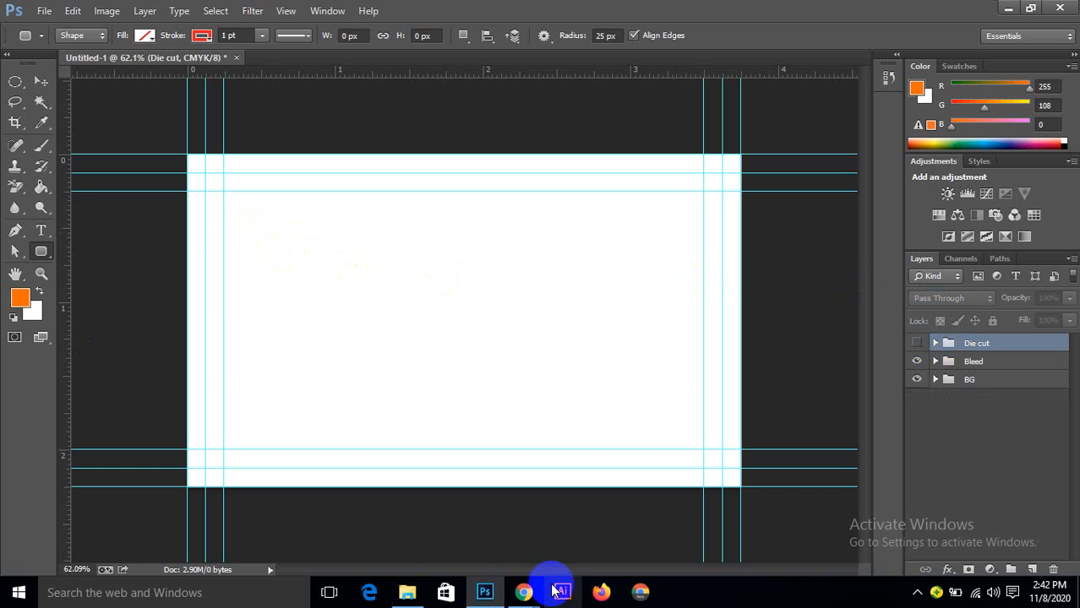
Step: Switch to Chrome, open graphicriver.net in a new tab and go to its Business Cards print templates
mouse_move(524, 591)
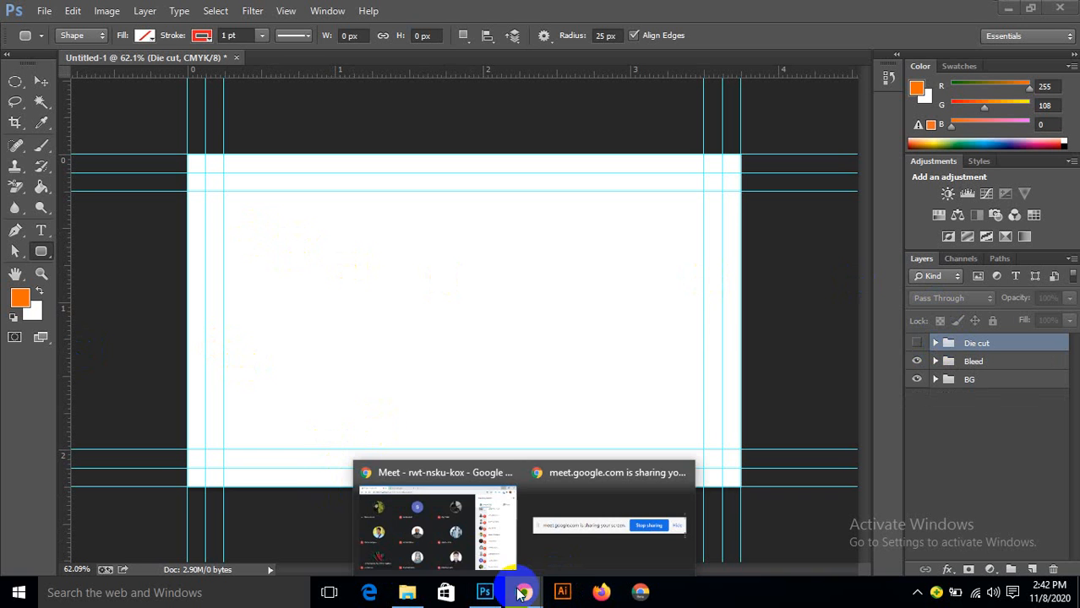
click(460, 463)
click(413, 14)
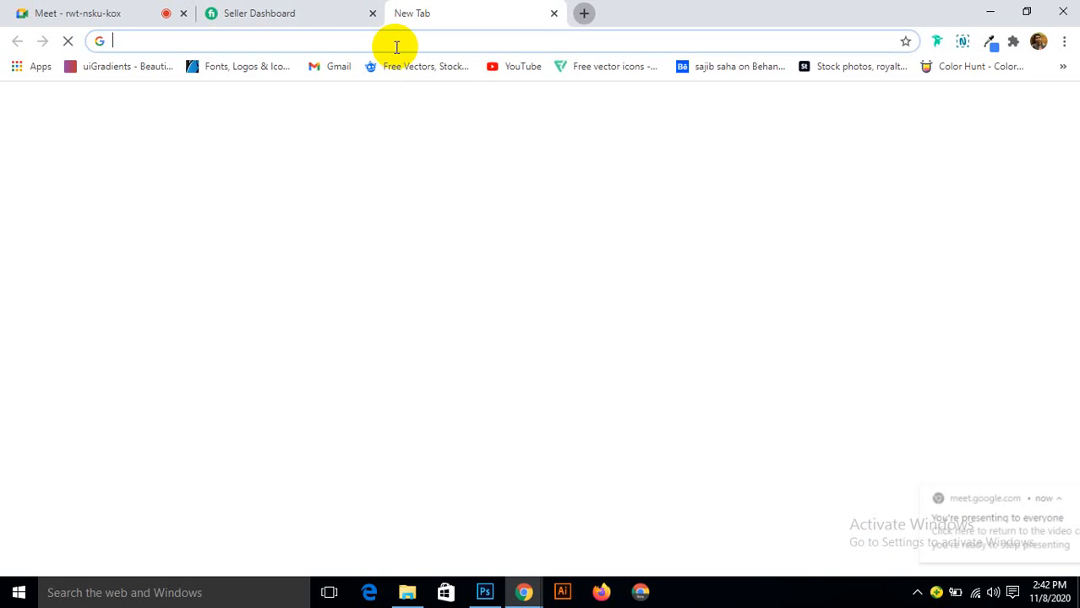
text(graphicriver.net)
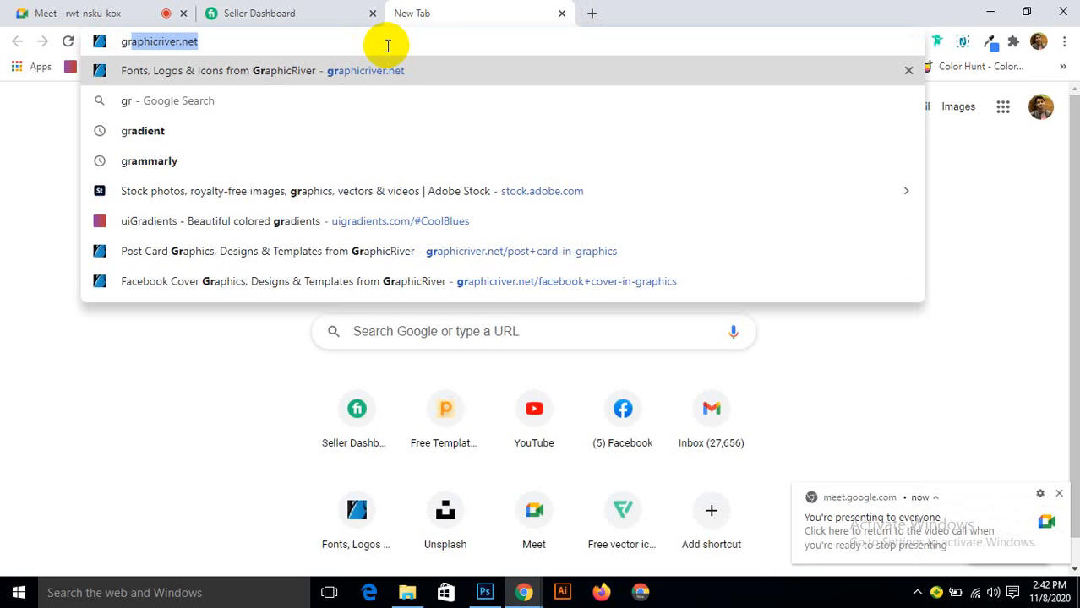
key(Return)
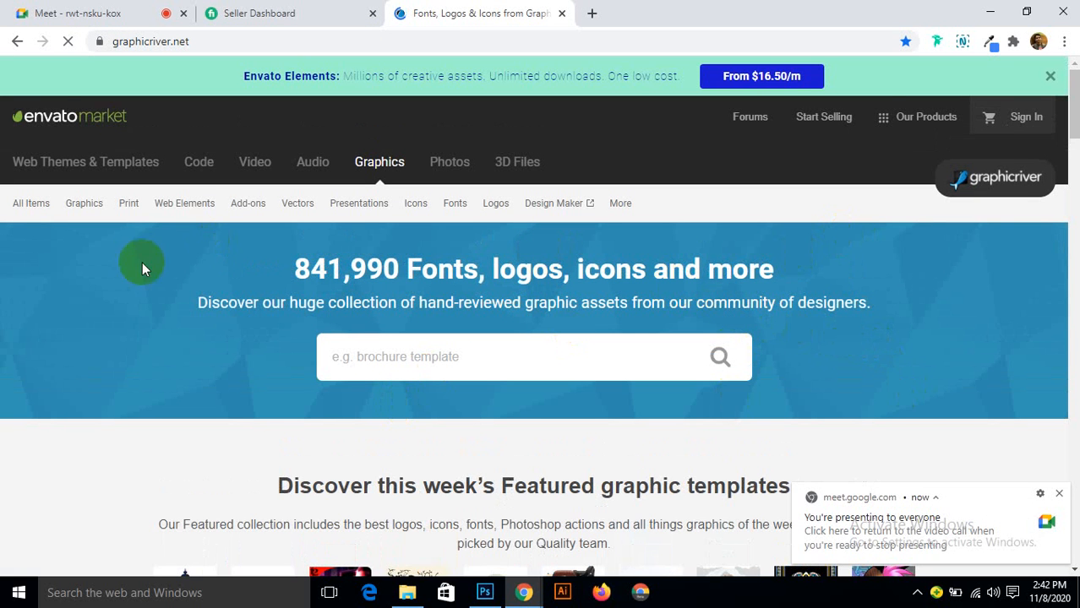
mouse_move(122, 212)
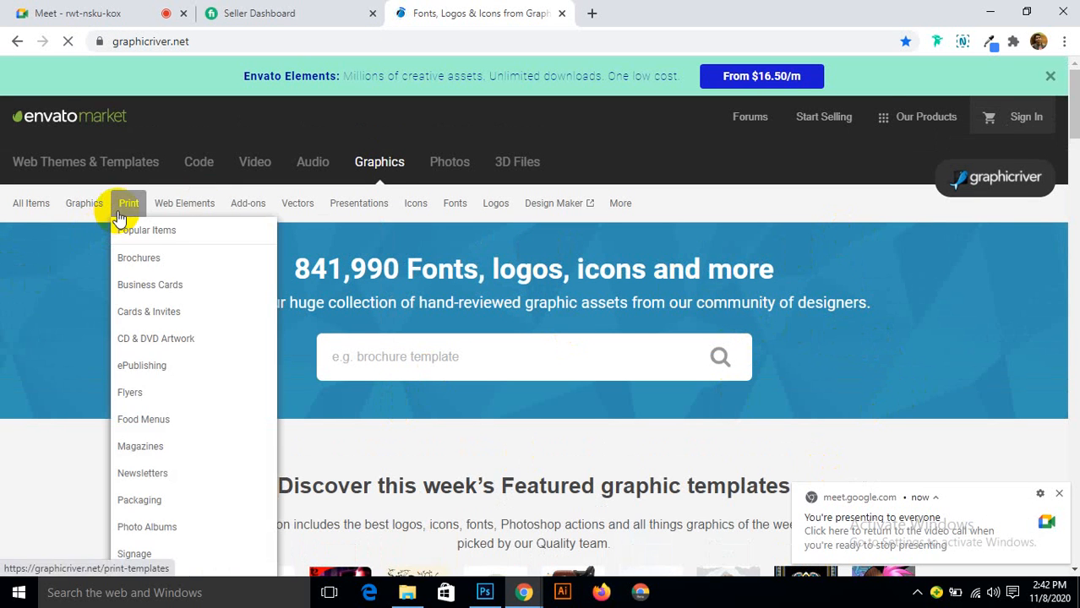
click(157, 285)
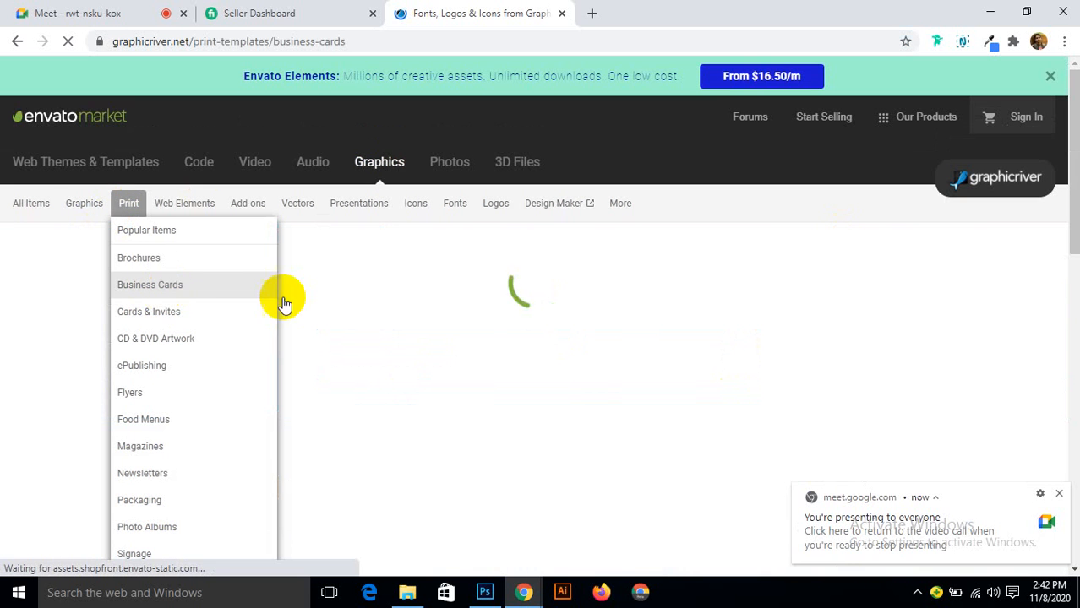
Step: Browse the business card template listings from the sale items down to the New bestsellers for a reference design
scroll(436, 347, down, 4)
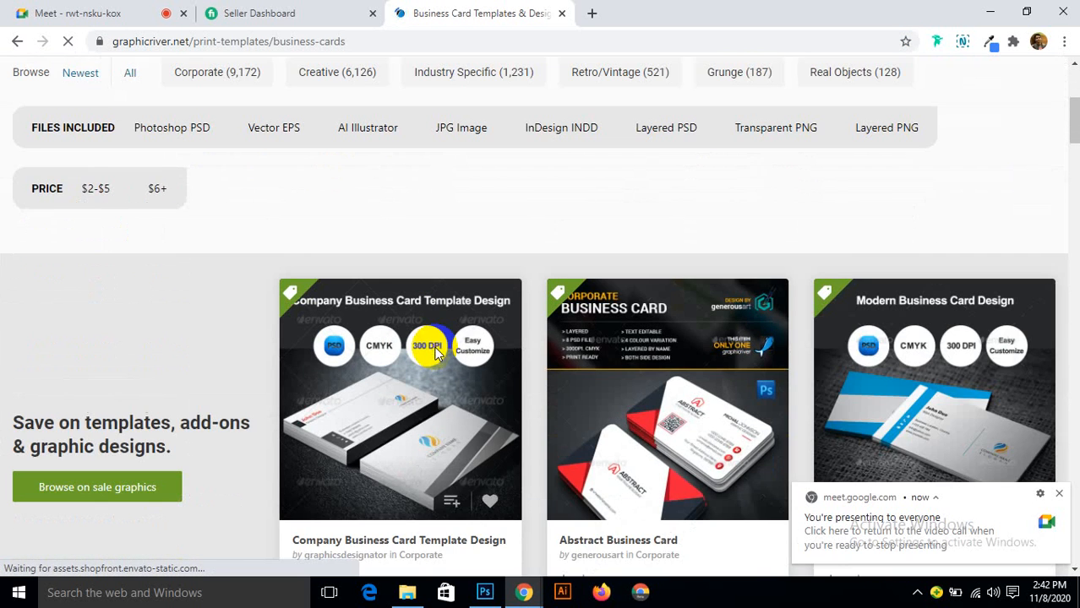
scroll(317, 355, down, 2)
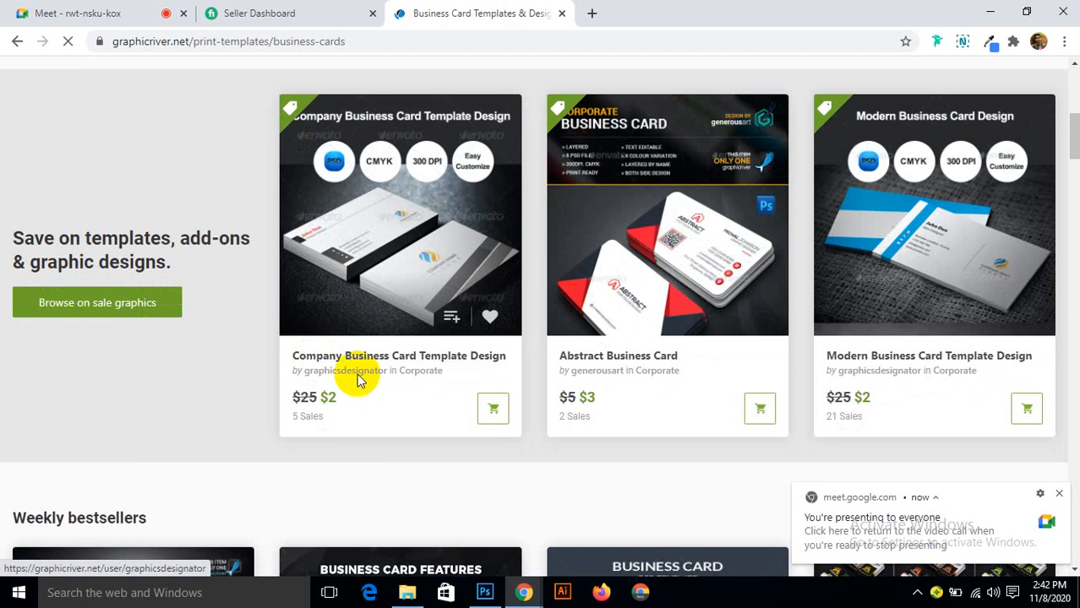
scroll(356, 380, down, 2)
scroll(356, 376, up, 1)
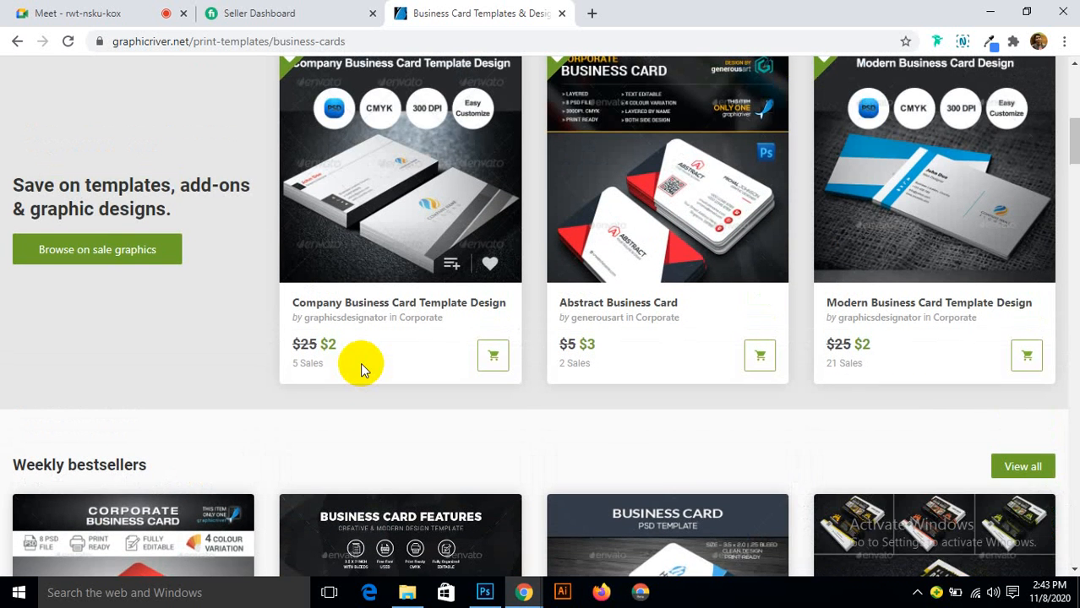
scroll(380, 359, down, 4)
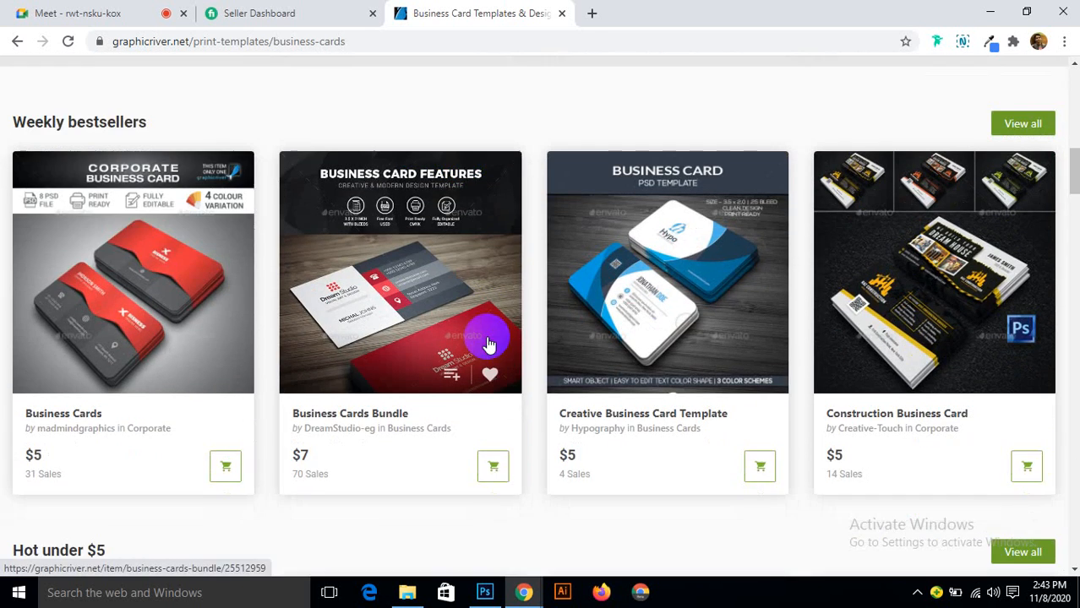
scroll(486, 355, down, 5)
scroll(485, 372, down, 4)
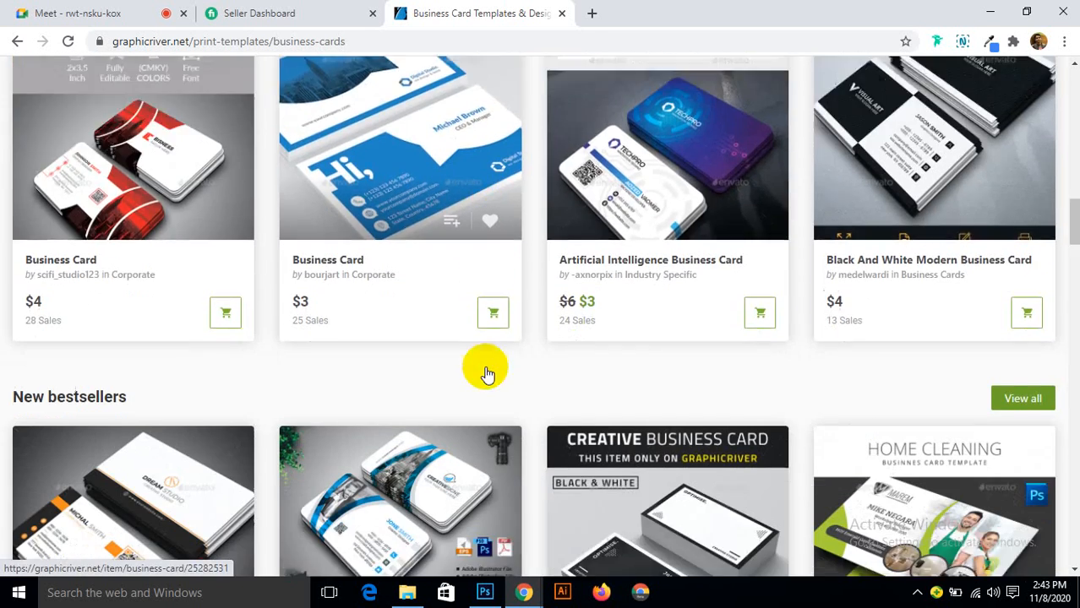
scroll(142, 378, down, 2)
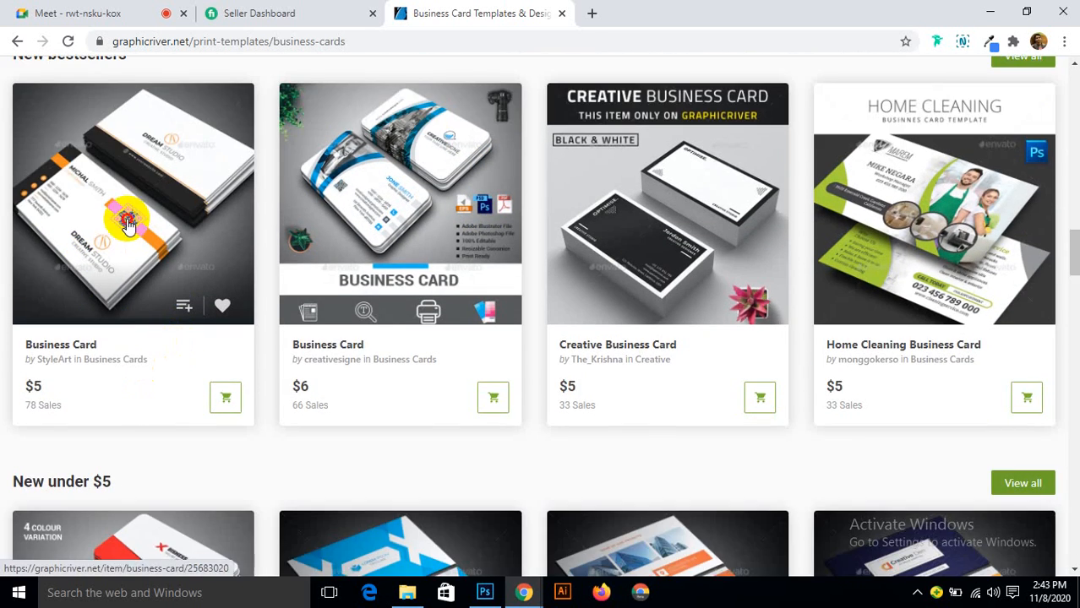
Step: Open the orange and black Dream Studio business card under New bestsellers and display its second enlarged preview image
click(127, 222)
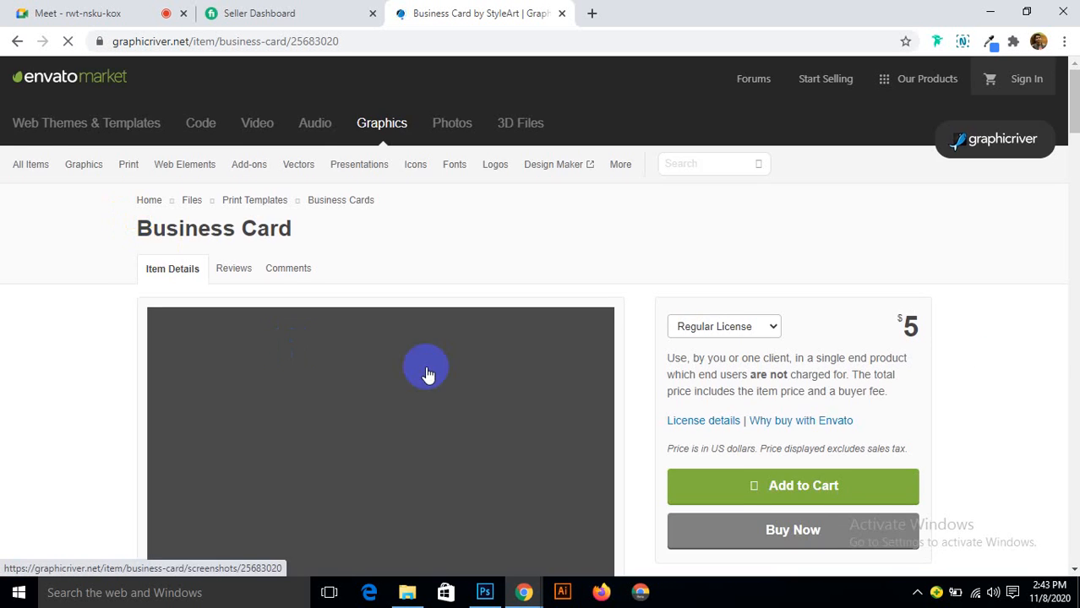
scroll(407, 374, down, 2)
click(410, 343)
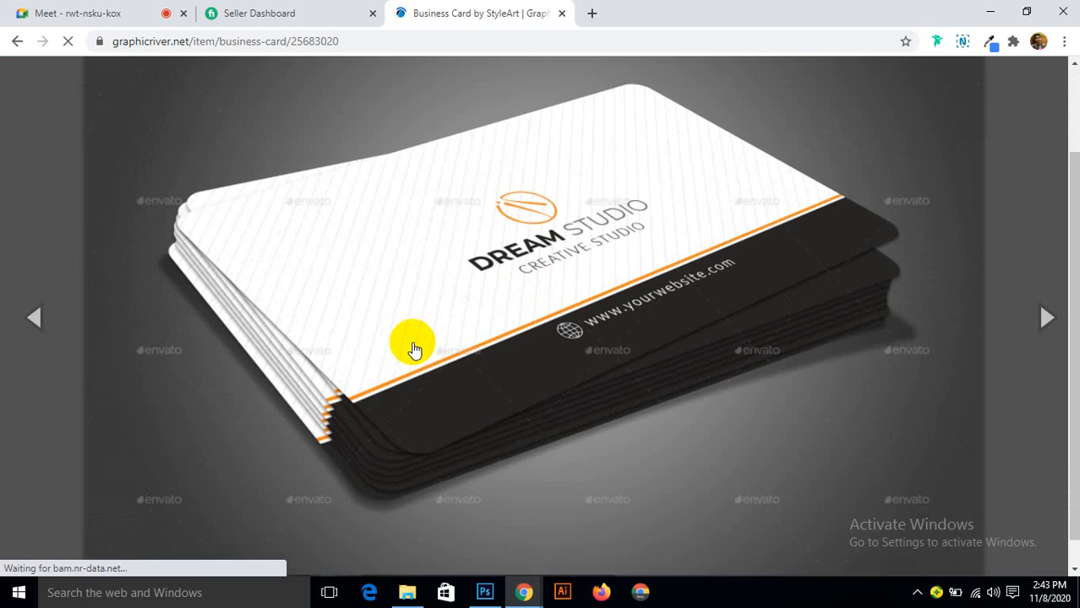
scroll(414, 349, down, 1)
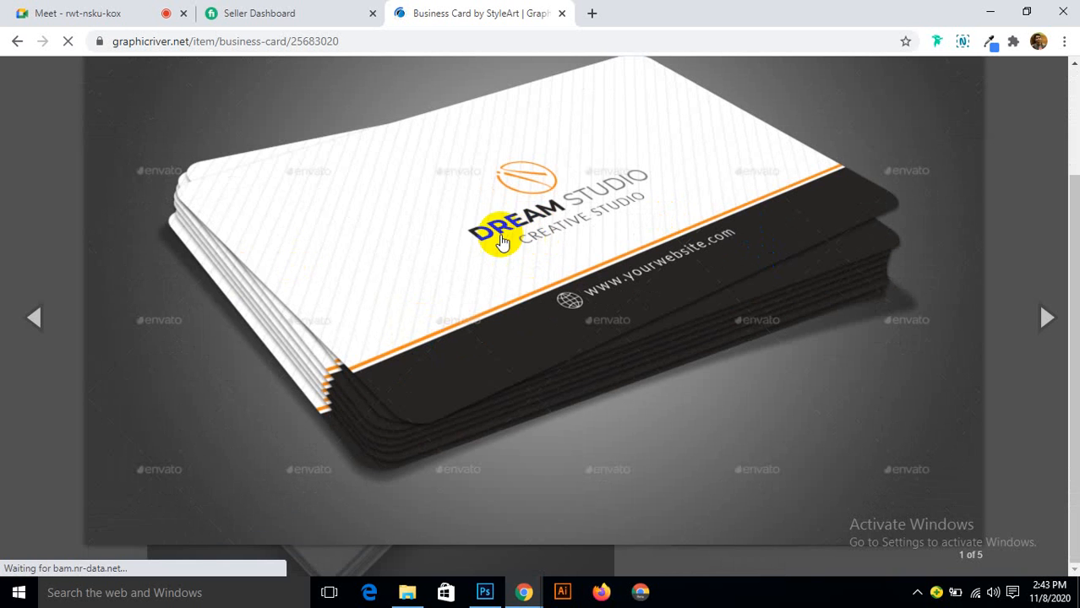
click(1046, 316)
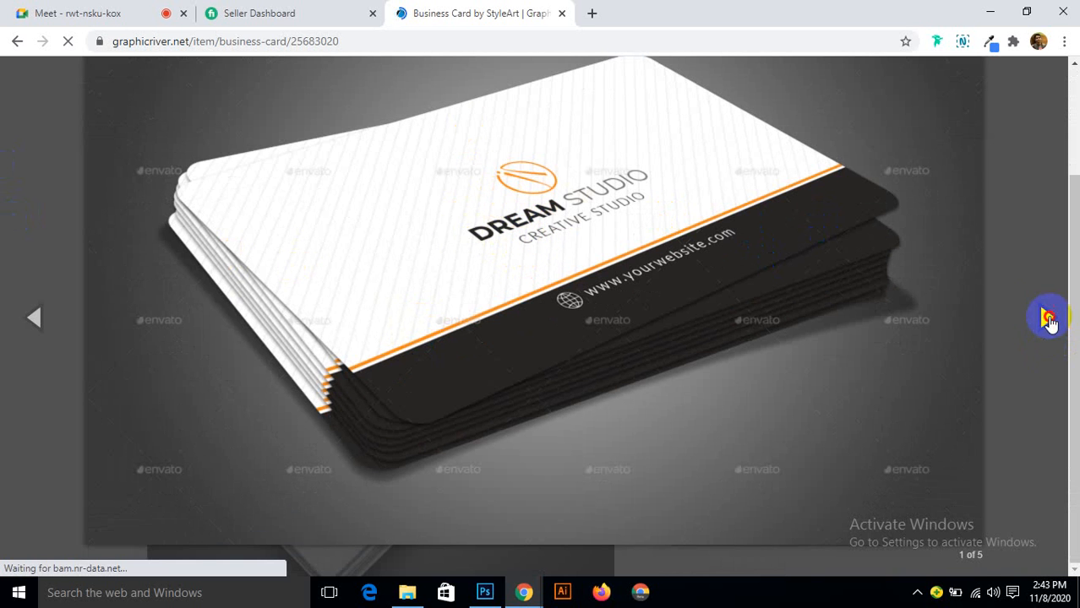
scroll(803, 138, up, 2)
scroll(341, 297, down, 2)
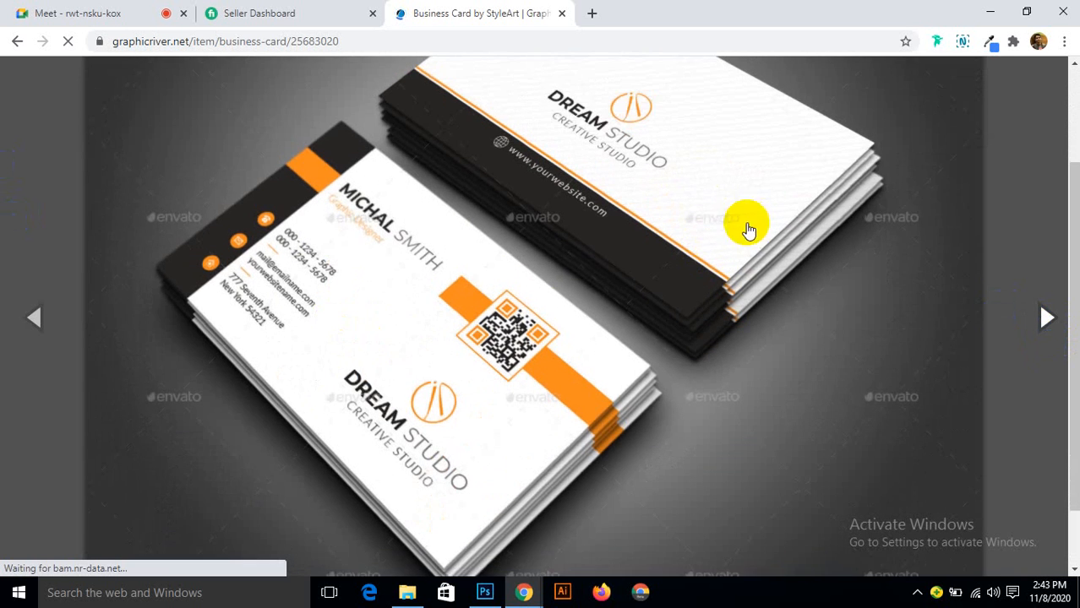
scroll(296, 223, up, 2)
scroll(536, 235, down, 2)
Step: Save the displayed business card image to the Desktop as a JPEG named 2
click(355, 242)
right_click(356, 244)
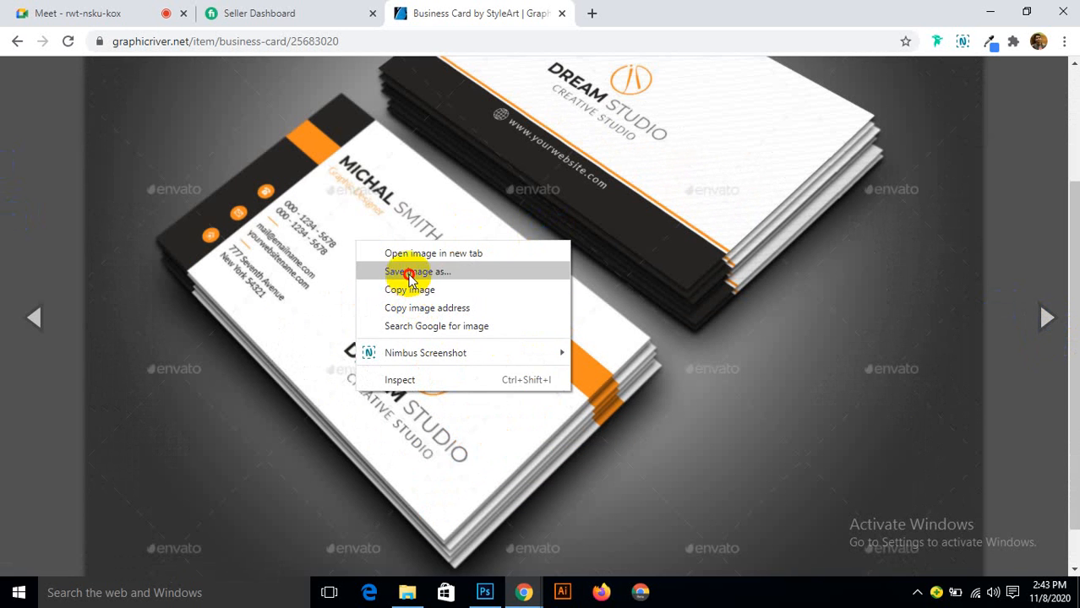
click(409, 272)
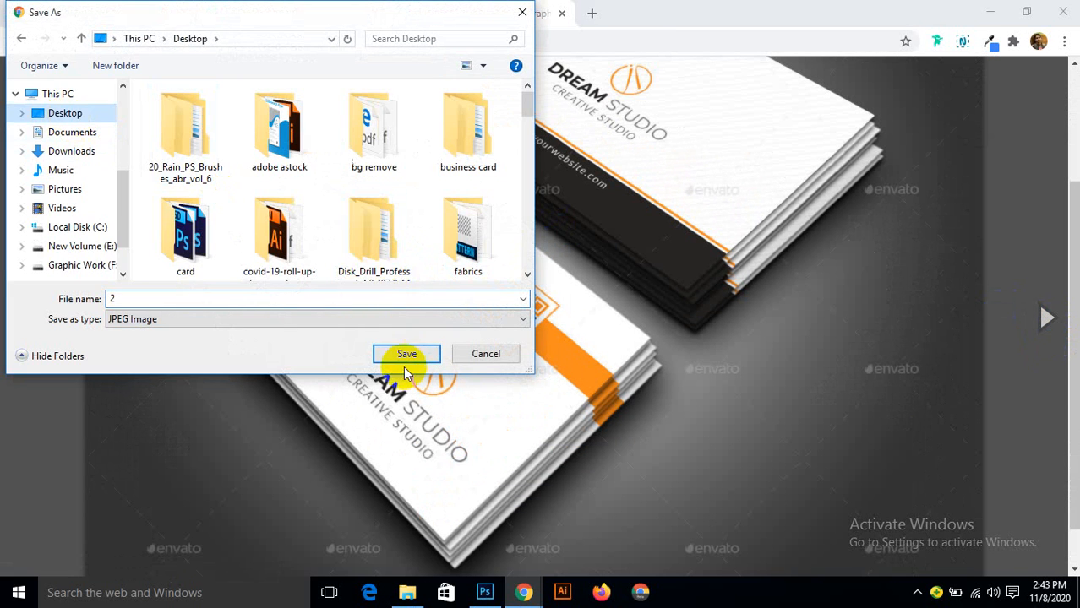
click(406, 354)
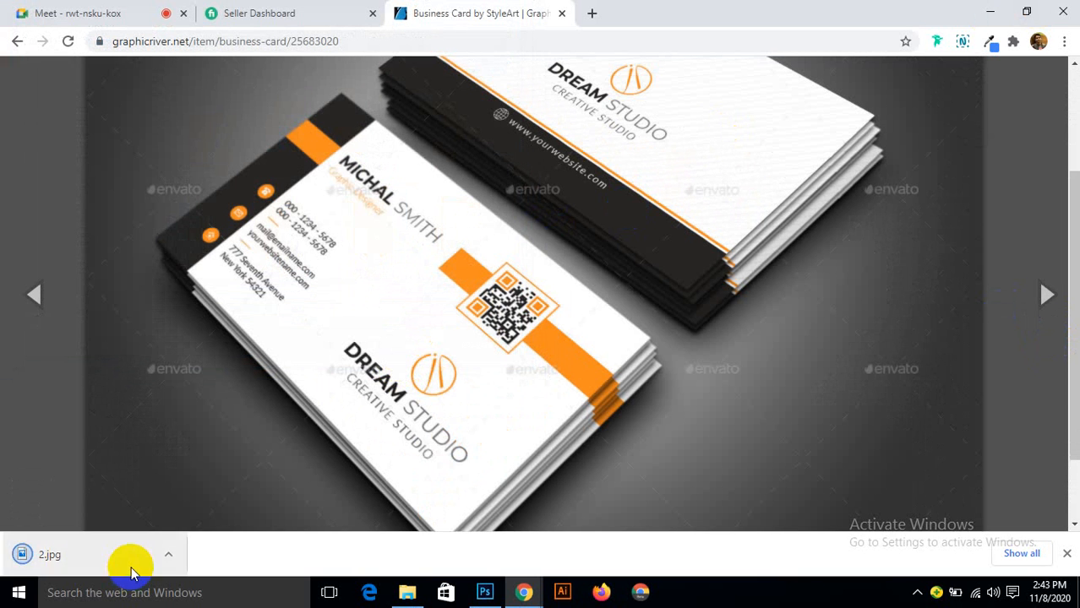
Step: Show the downloaded 2.jpg in its folder and open it in Photoshop as a separate document
click(167, 556)
click(186, 511)
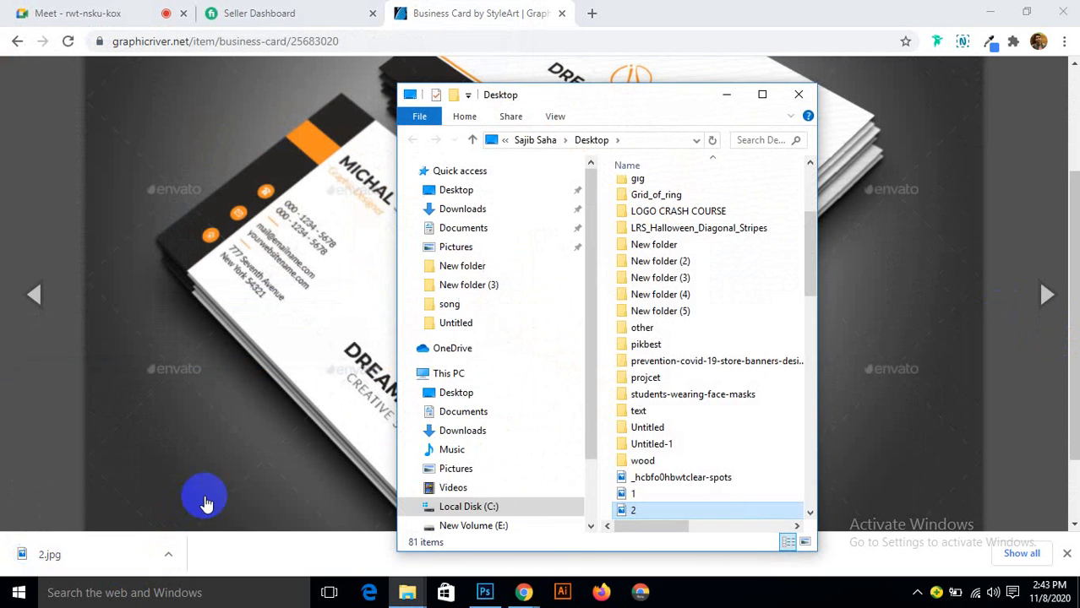
drag(677, 514, 644, 67)
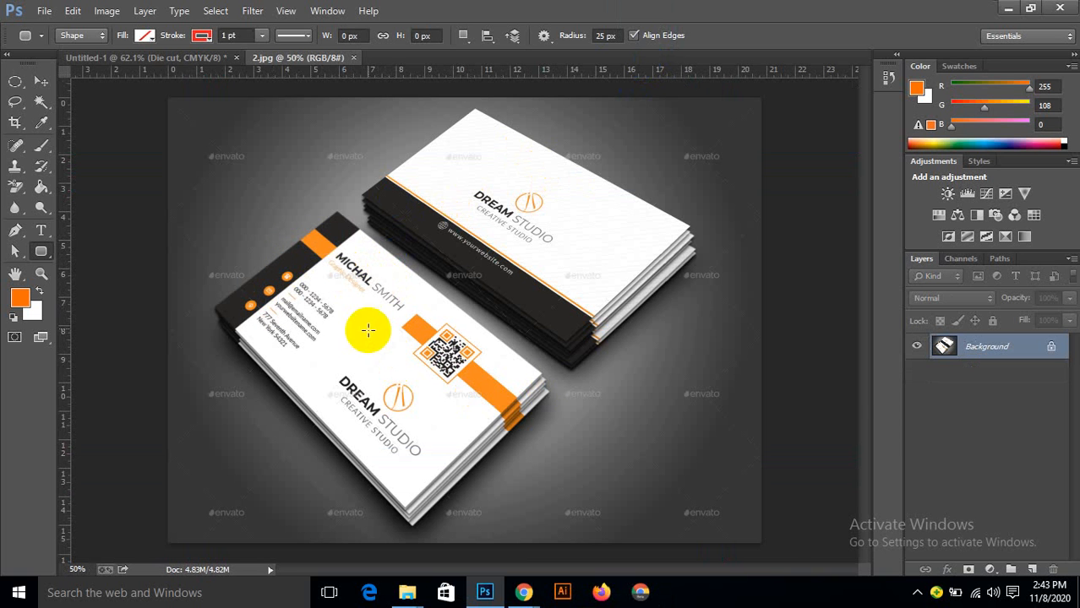
Step: Perspective-crop the 2.jpg image to the four corners of the front business card with the black and orange strip
scroll(427, 439, up, 1)
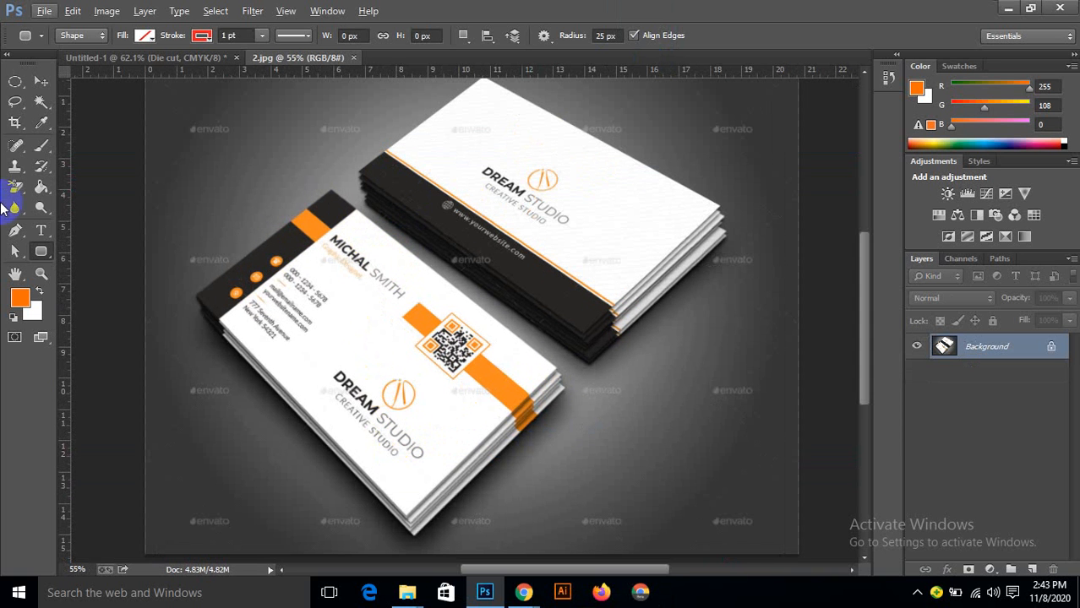
click(14, 123)
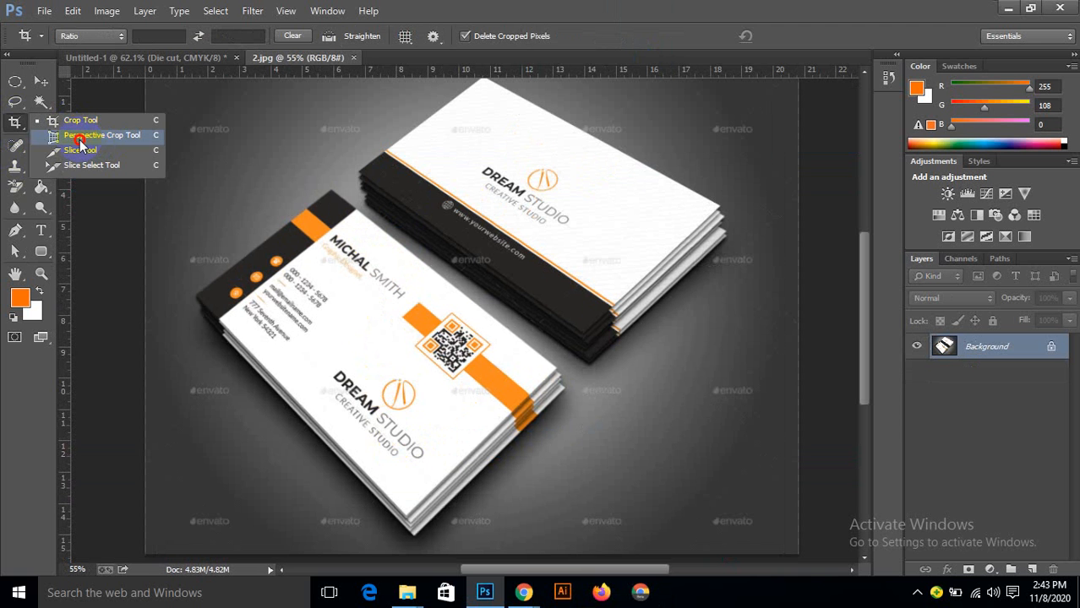
click(139, 136)
scroll(325, 211, up, 3)
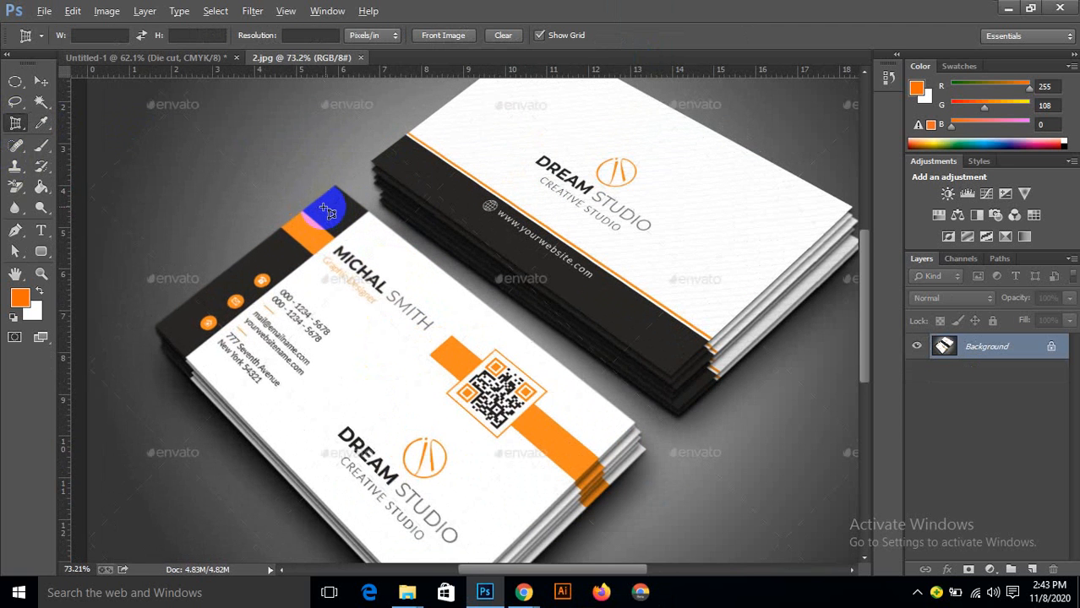
scroll(336, 205, down, 2)
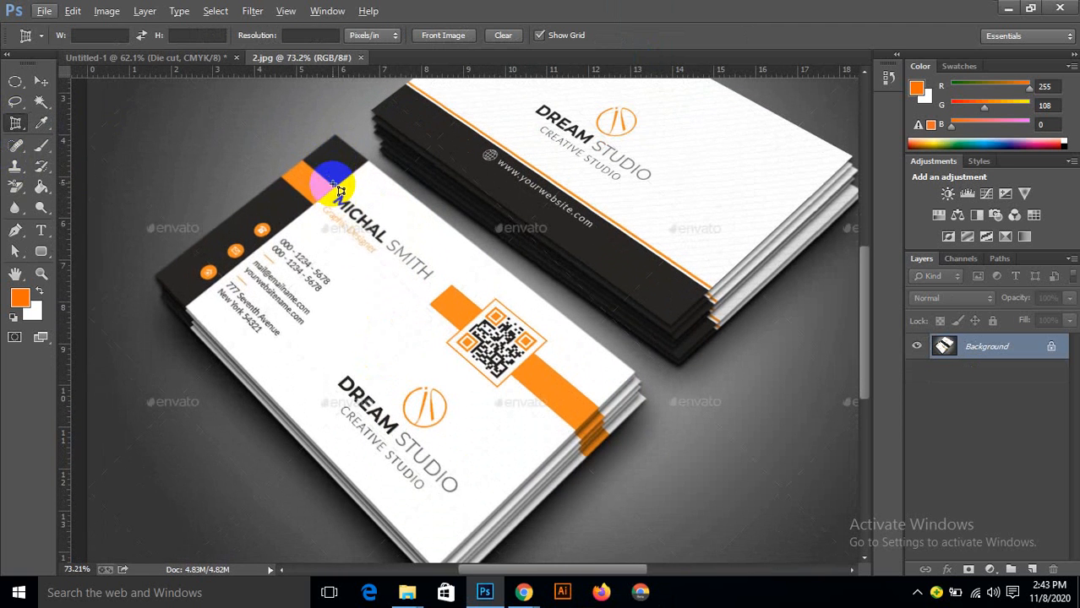
click(334, 135)
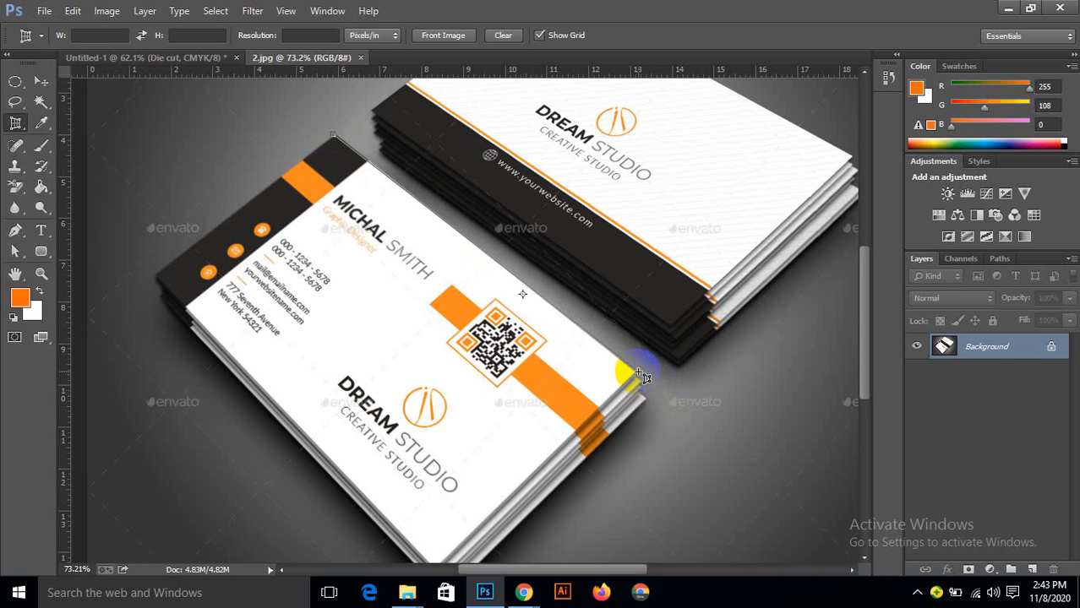
click(640, 375)
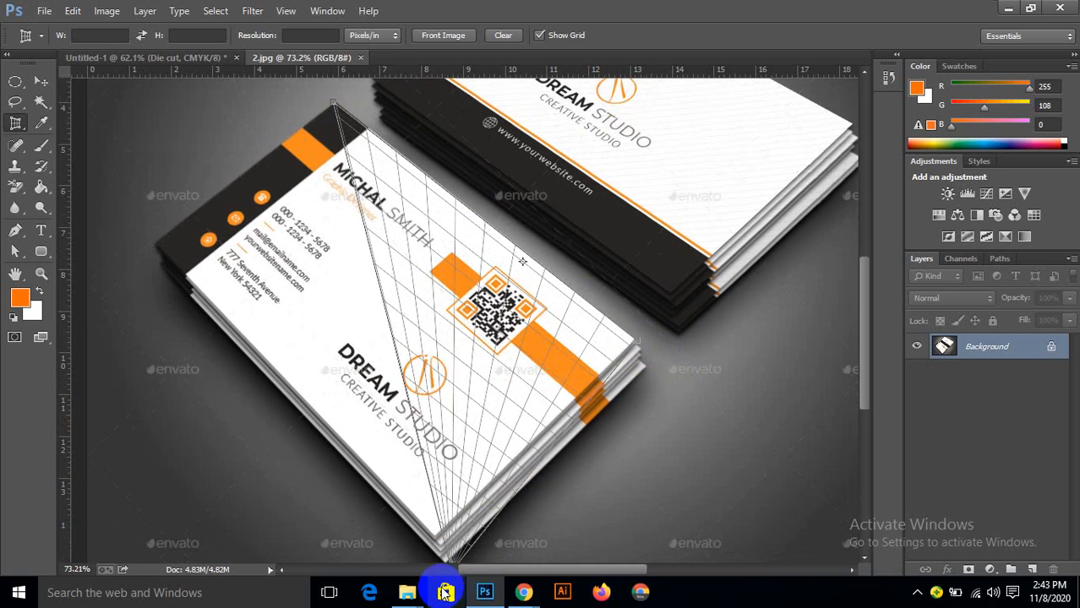
click(435, 512)
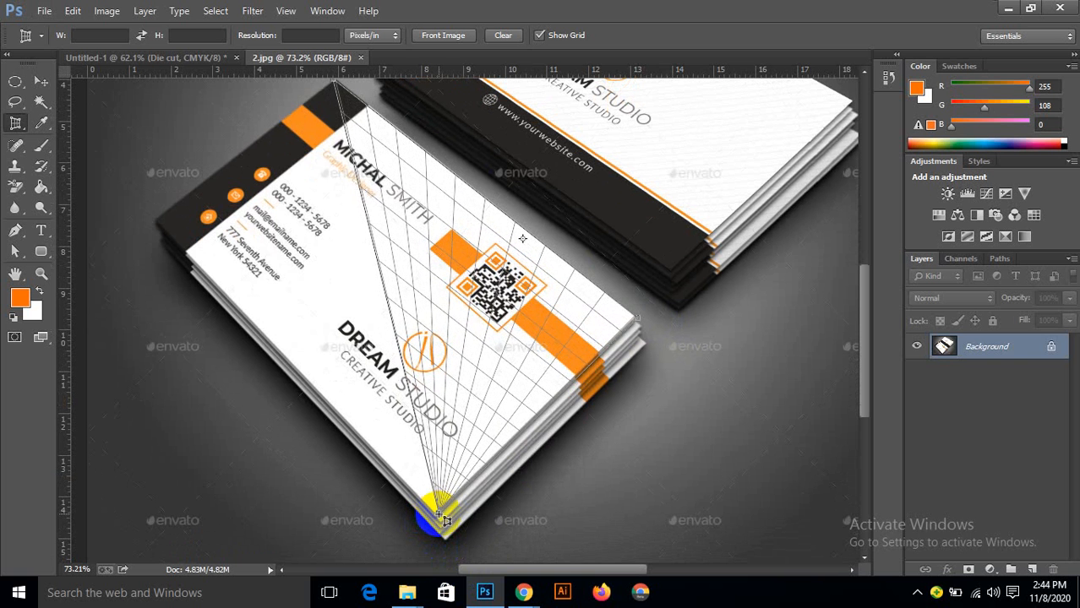
click(438, 519)
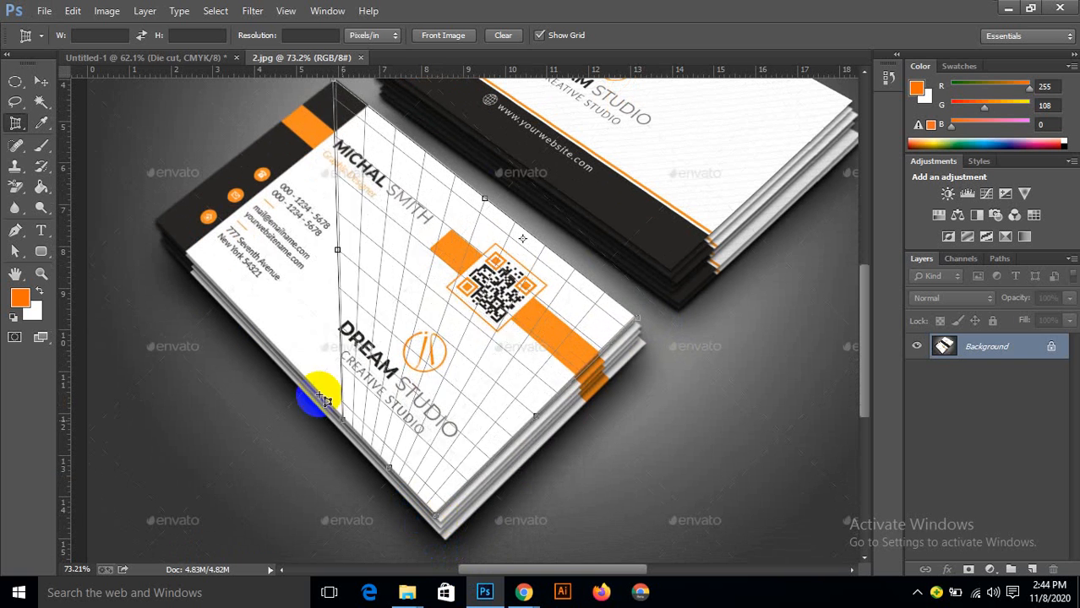
click(158, 222)
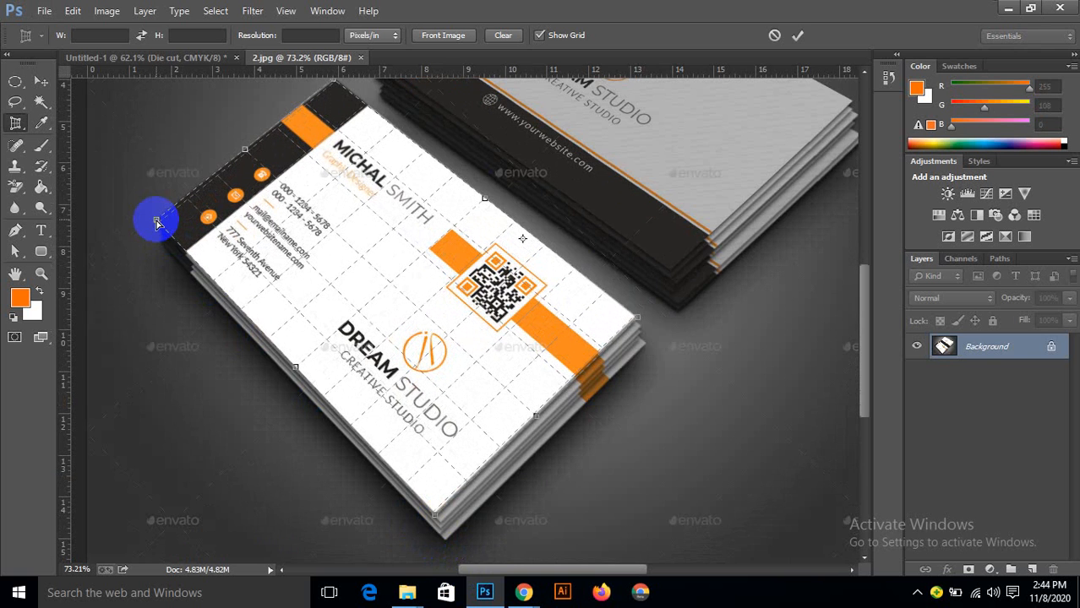
key(Return)
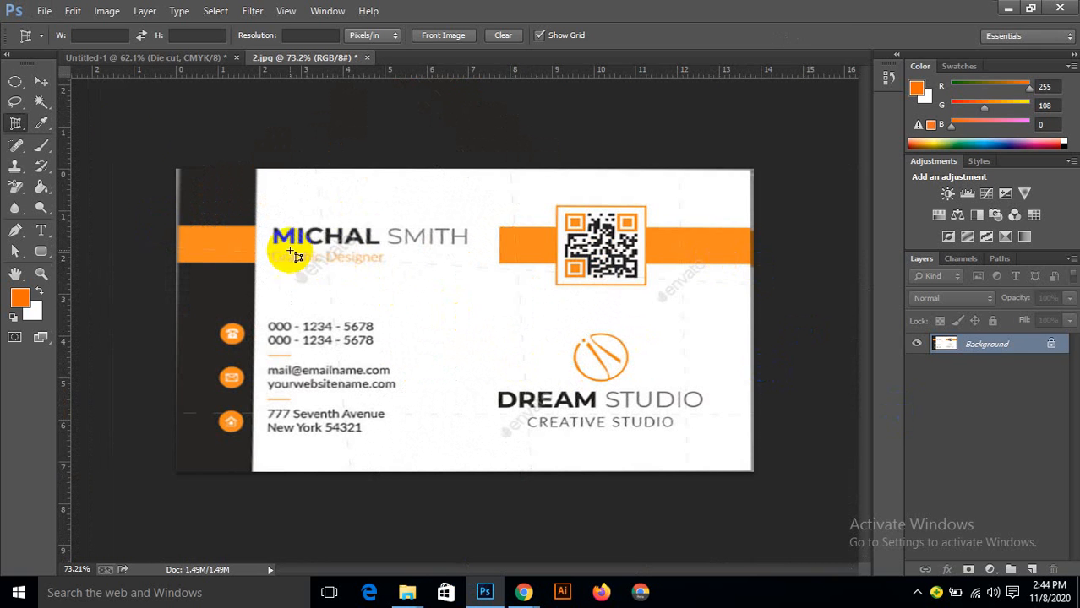
Step: Move the flattened card image into the Untitled-1 document and scale it to 3.5 × 2 in within the middle guides
click(41, 81)
drag(457, 275, 371, 257)
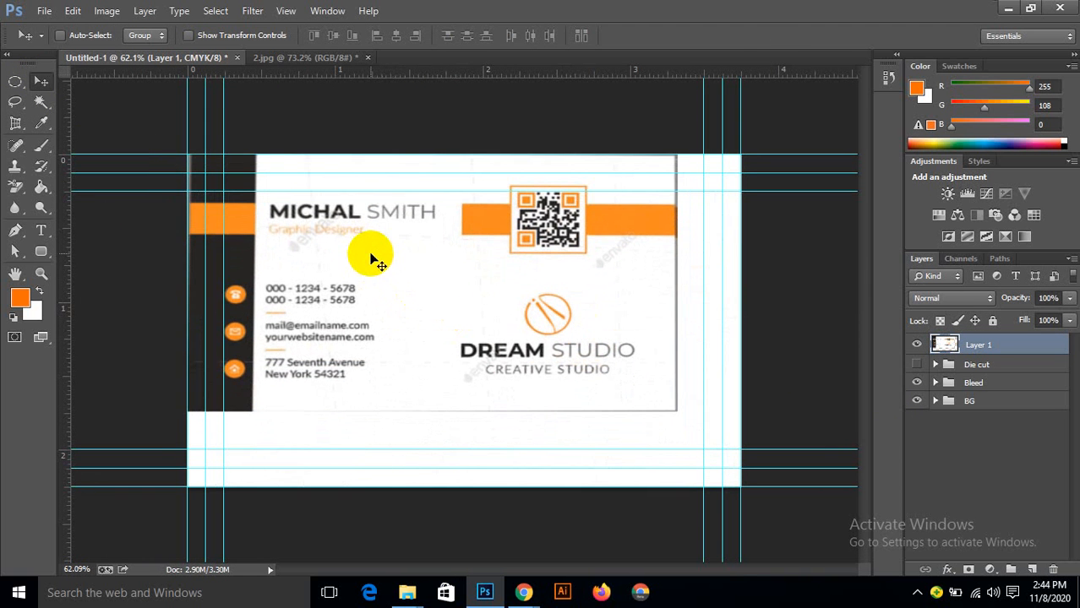
key(ctrl+t)
mouse_move(290, 238)
mouse_down()
mouse_move(349, 278)
mouse_move(301, 248)
mouse_up()
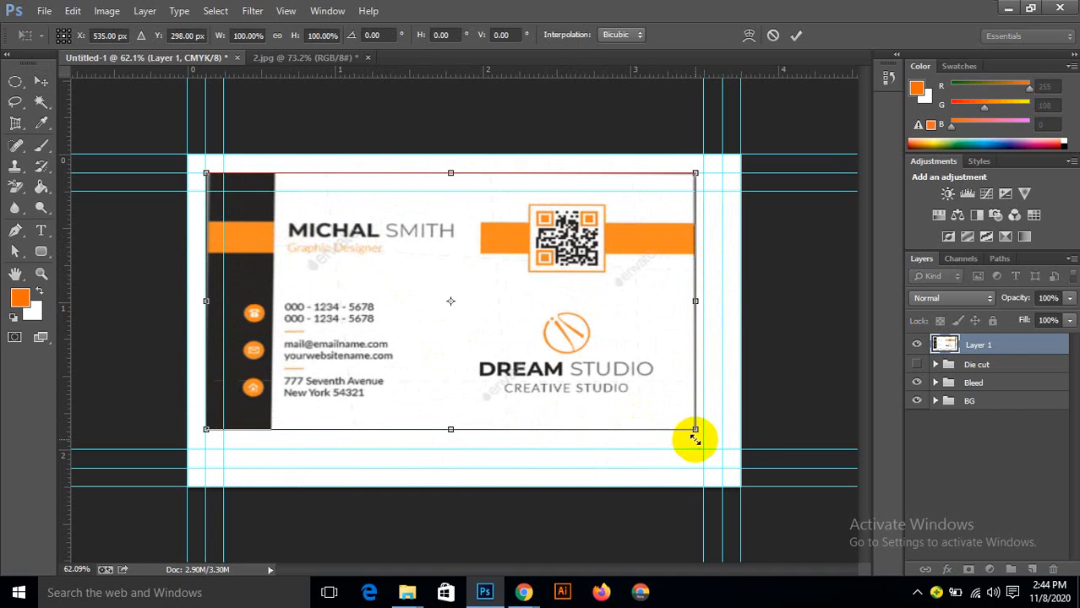
drag(692, 434, 715, 465)
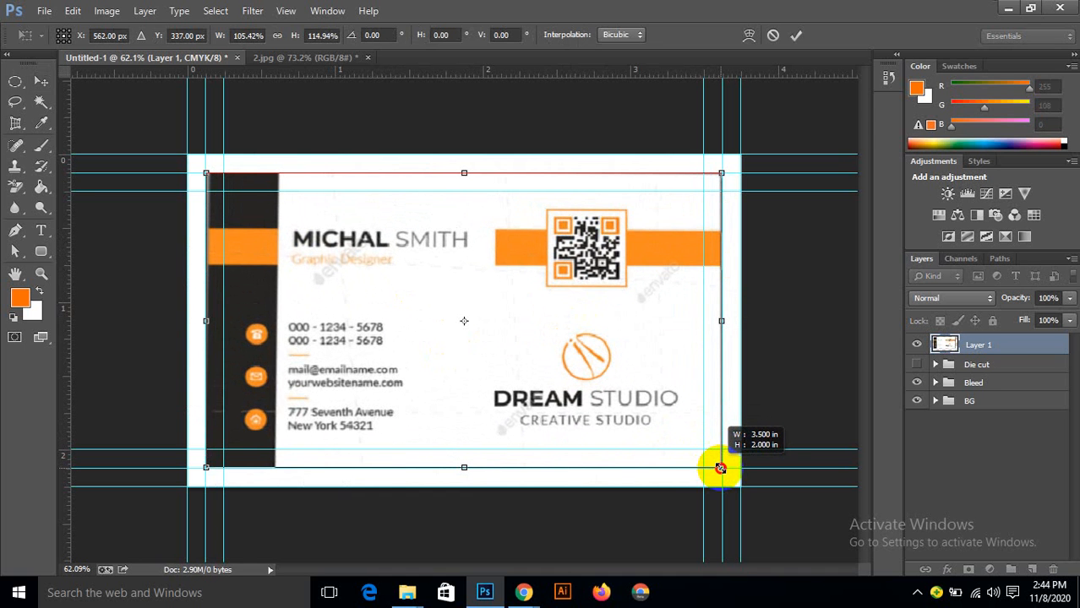
click(796, 34)
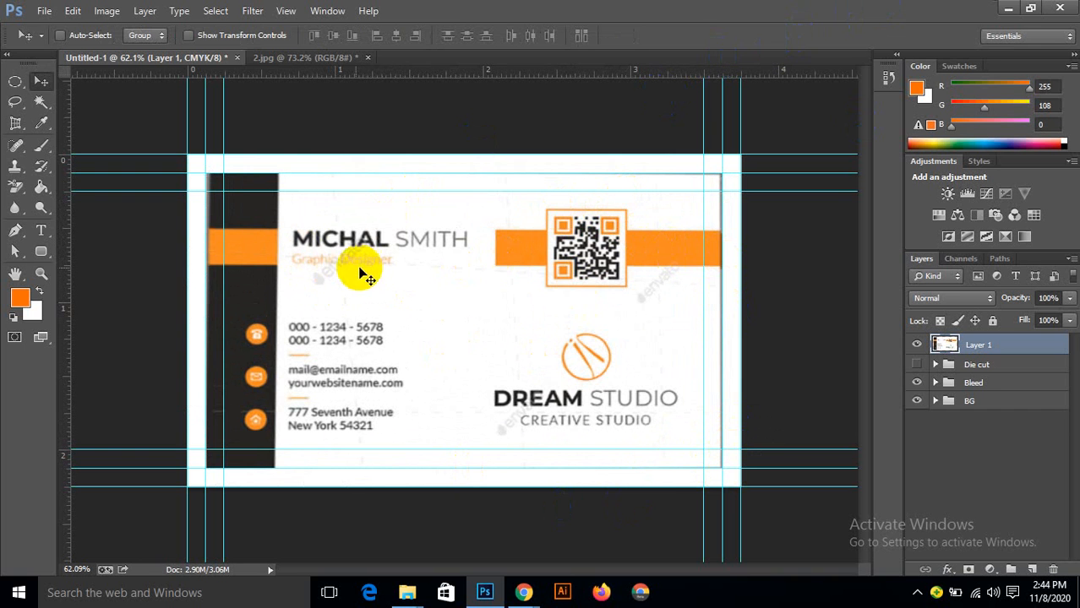
scroll(360, 230, up, 2)
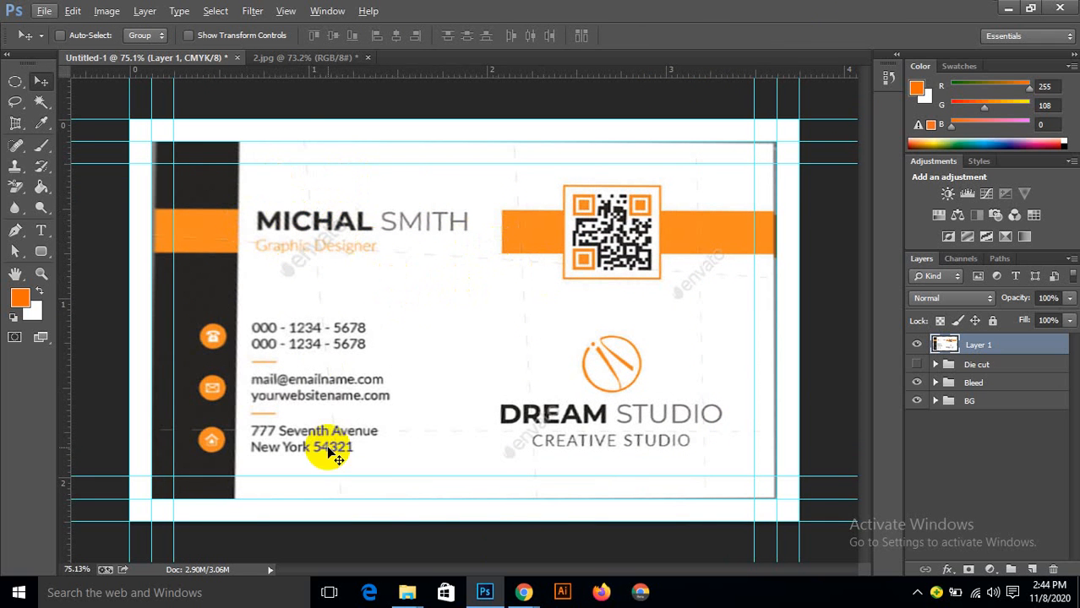
Step: Switch to Chrome, close the enlarged card preview and find the FONT section in the item's description
mouse_move(524, 583)
click(416, 494)
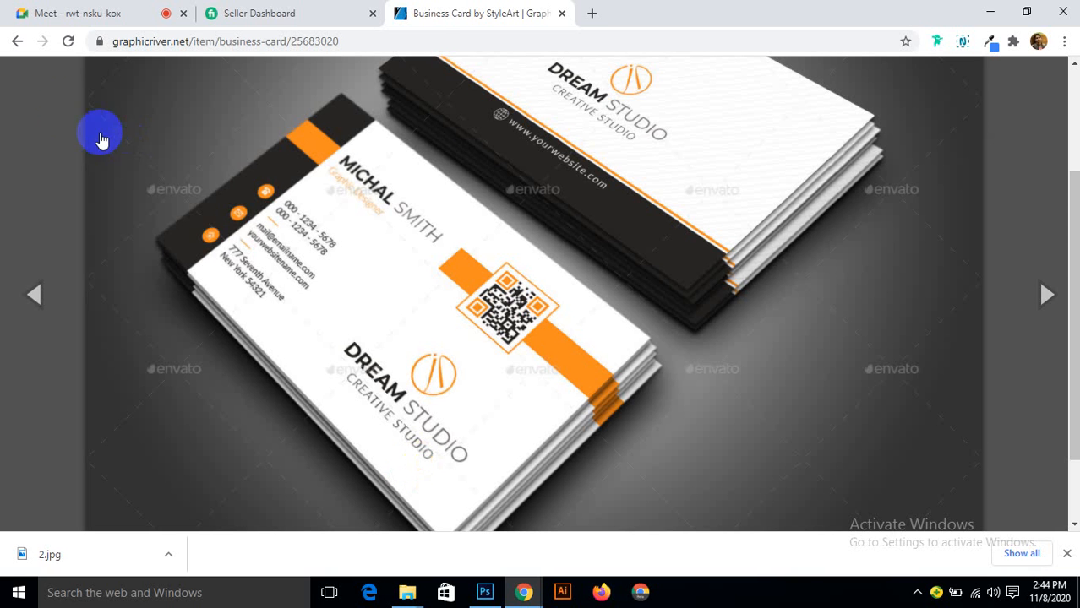
scroll(1023, 152, up, 2)
click(985, 75)
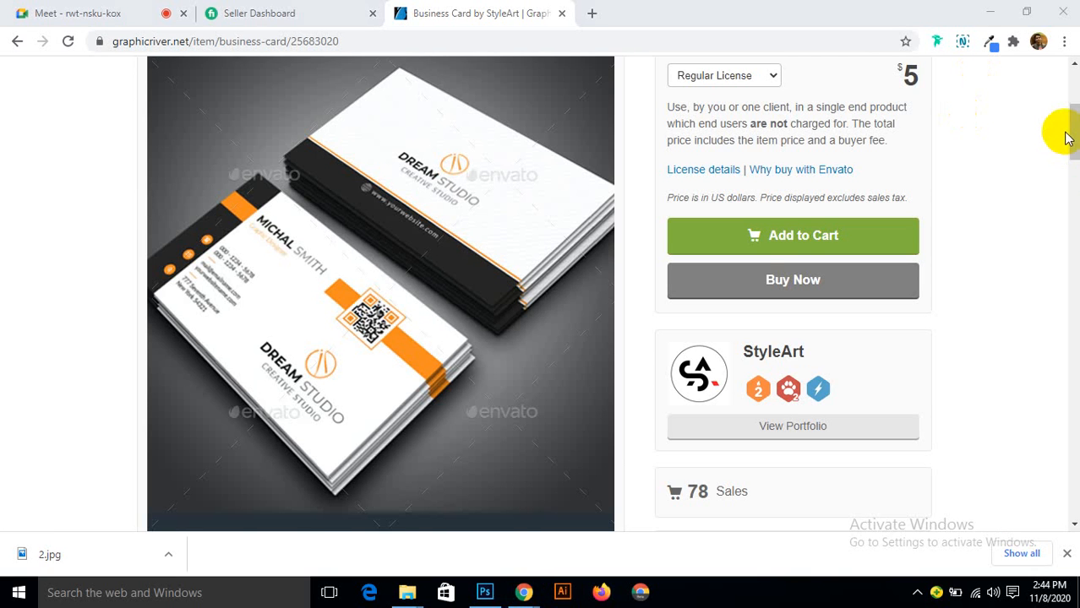
drag(1067, 137, 1061, 402)
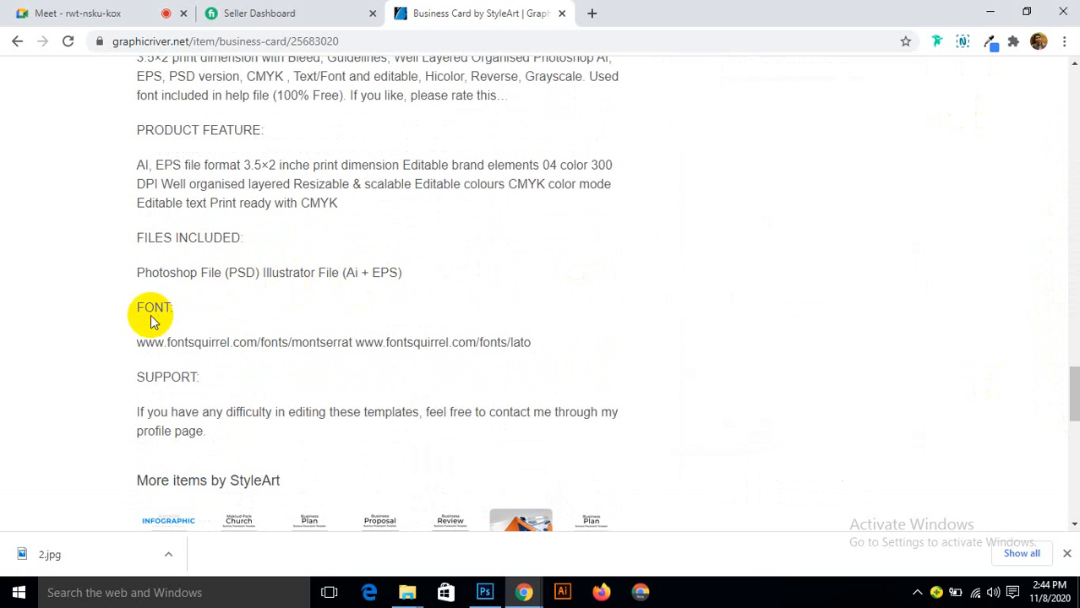
drag(169, 344, 390, 367)
click(330, 344)
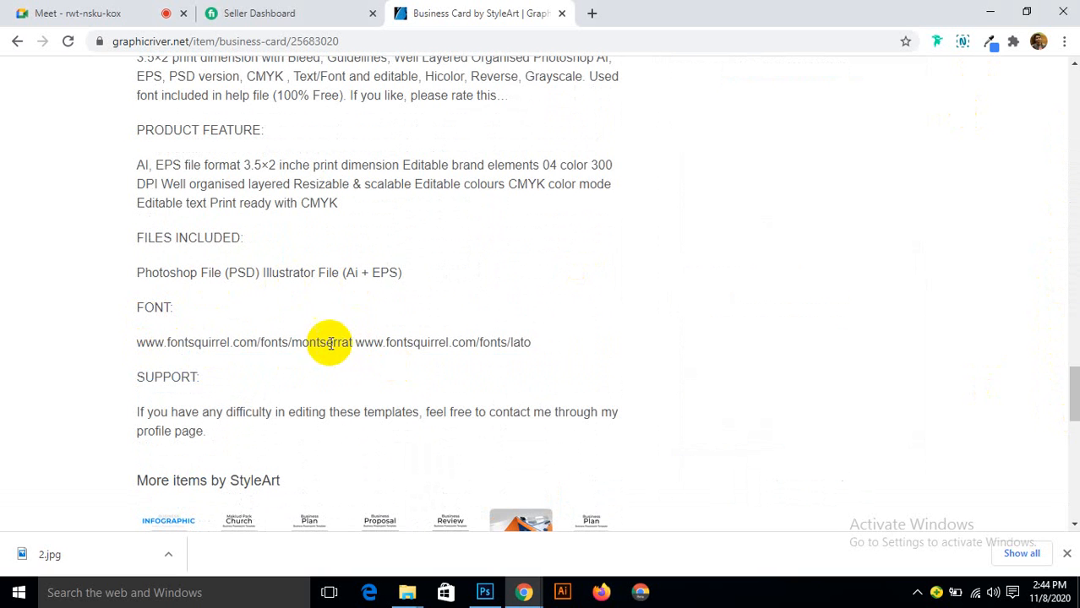
drag(169, 344, 466, 352)
click(465, 353)
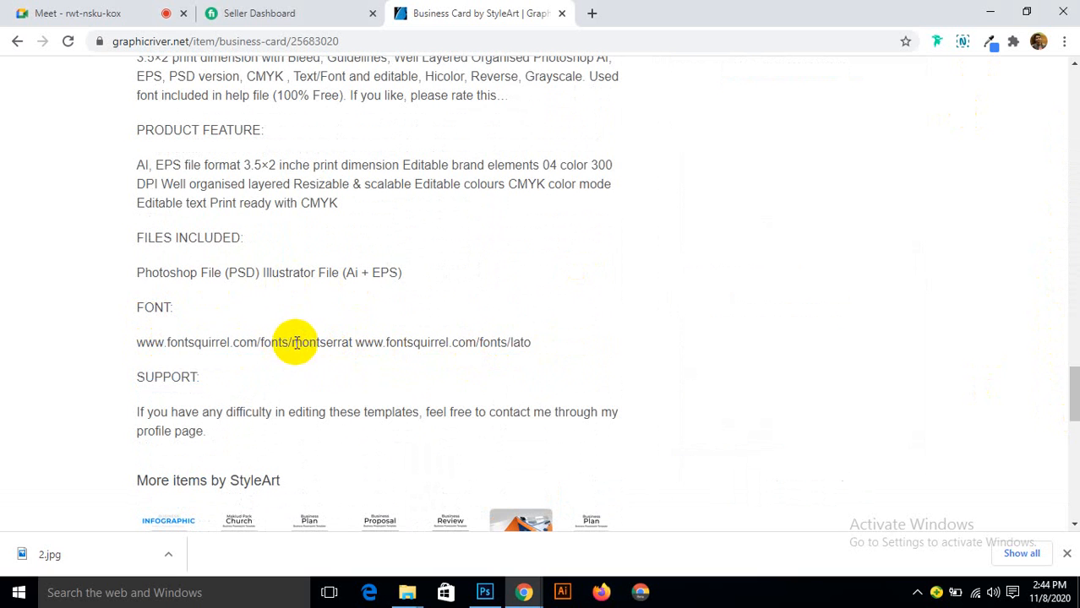
drag(351, 343, 125, 352)
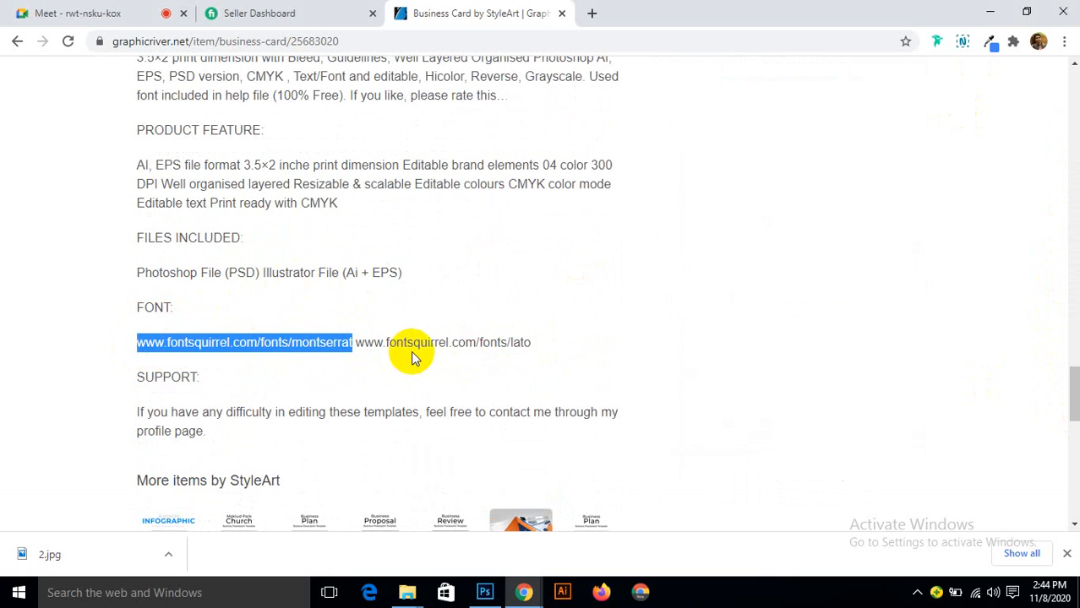
click(469, 345)
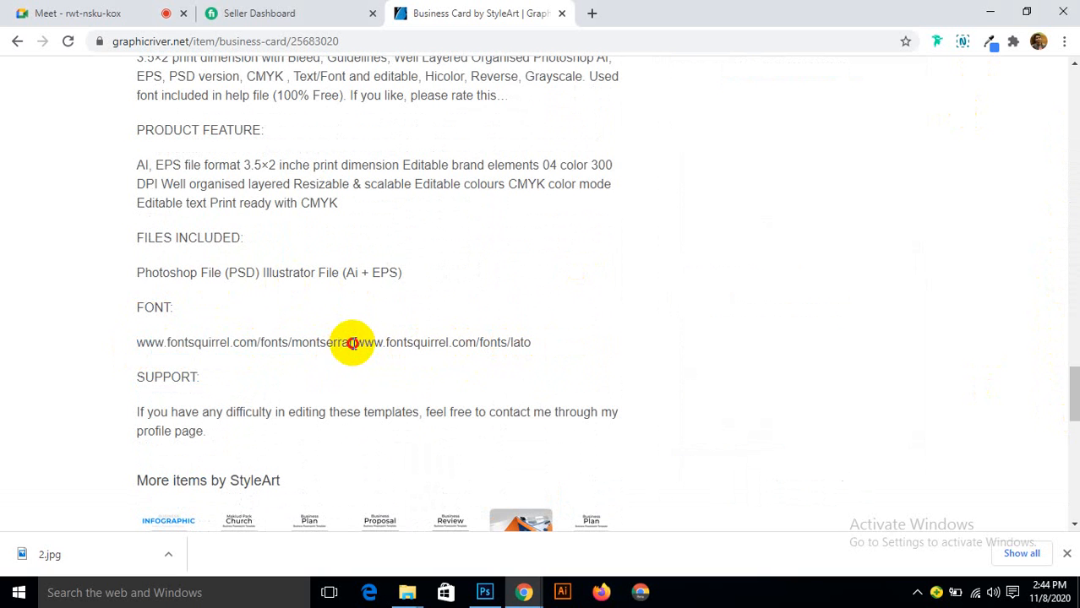
drag(351, 343, 139, 357)
key(ctrl+c)
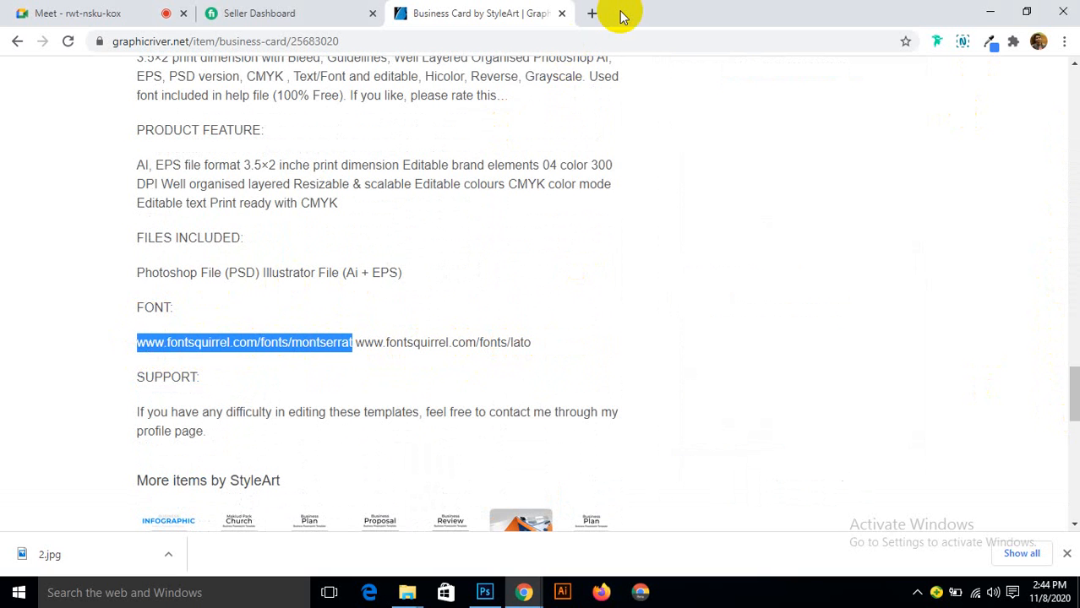
click(592, 12)
click(524, 40)
key(ctrl+v)
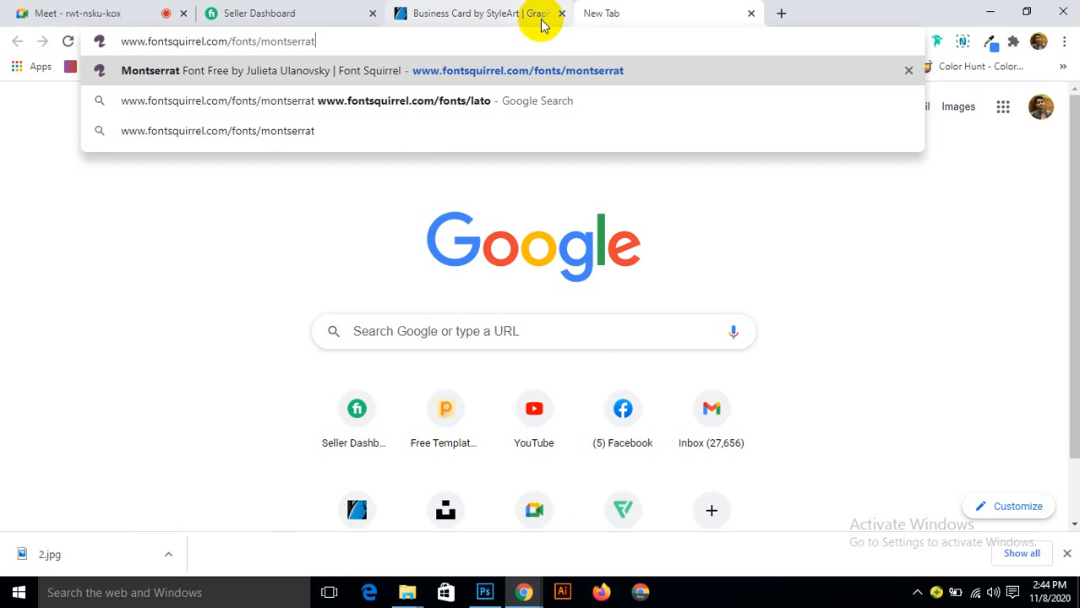
key(Return)
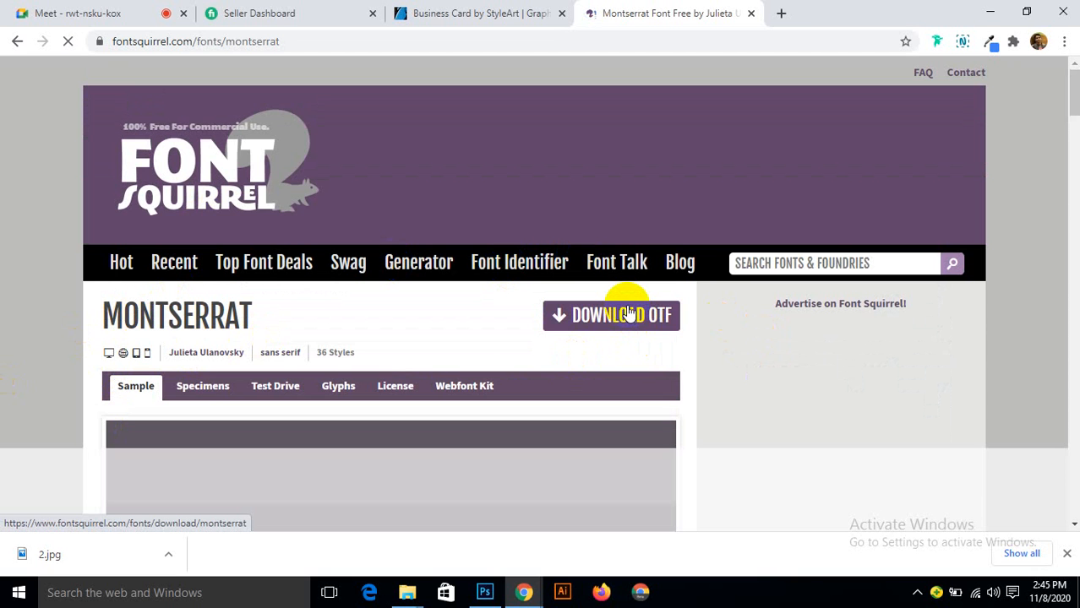
Step: Start downloading the Montserrat OTF archive from Font Squirrel and cancel the download
click(627, 312)
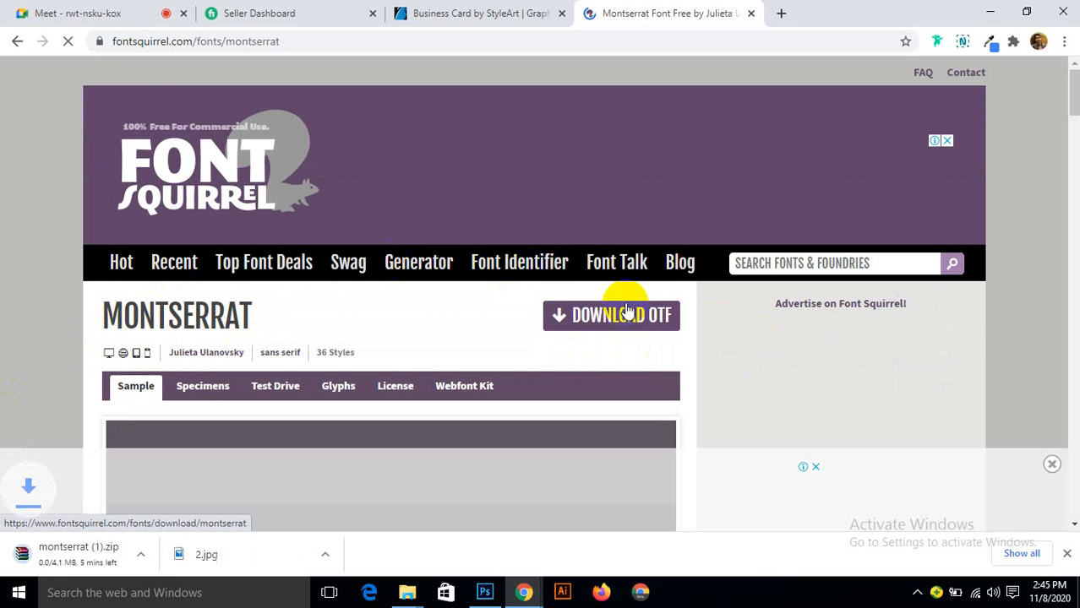
right_click(74, 554)
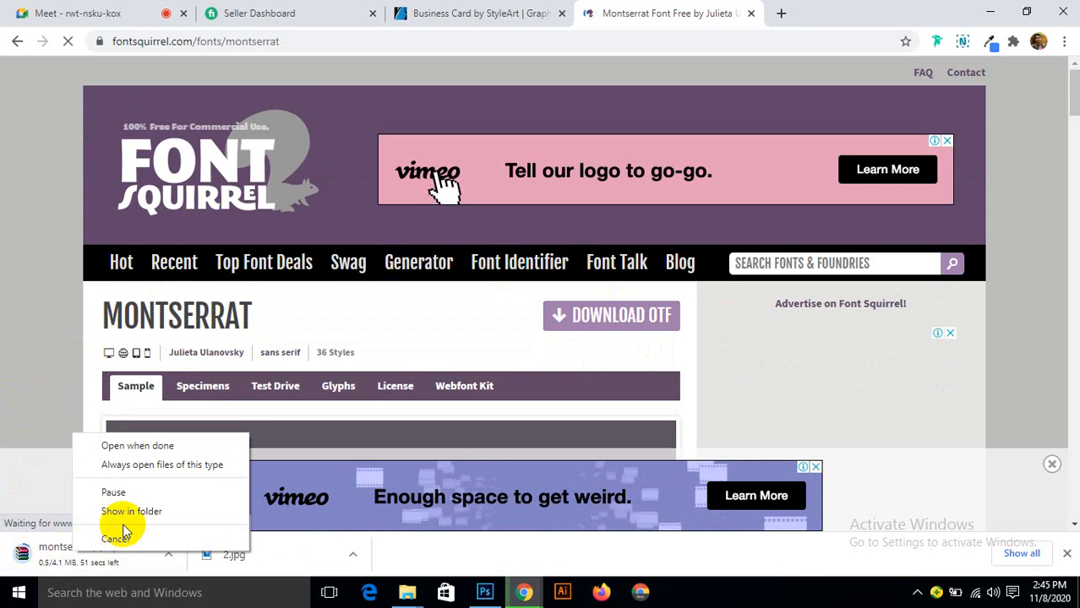
click(131, 550)
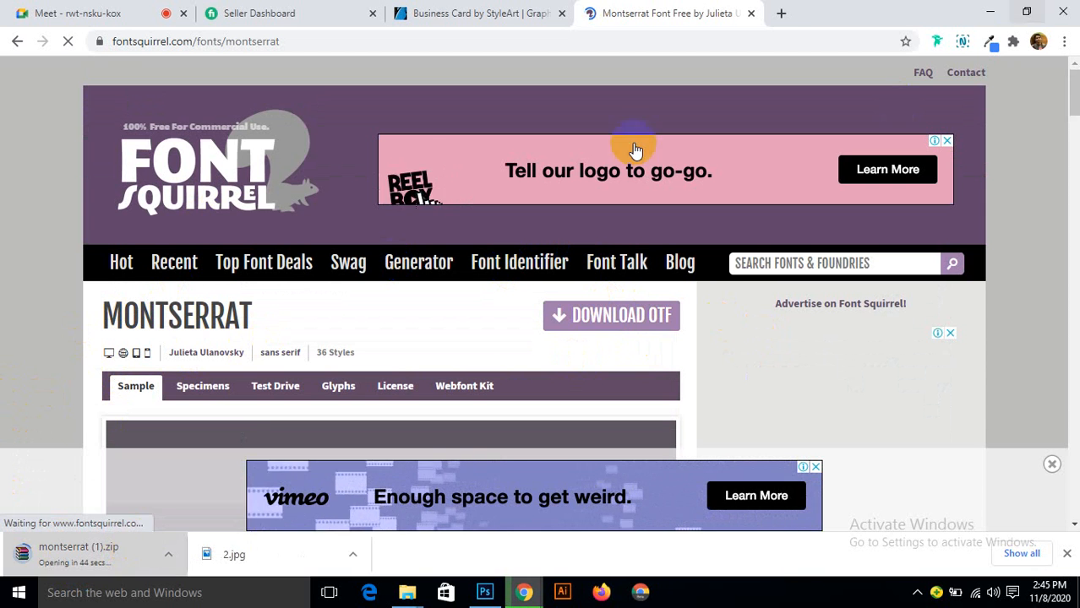
right_click(95, 545)
click(125, 533)
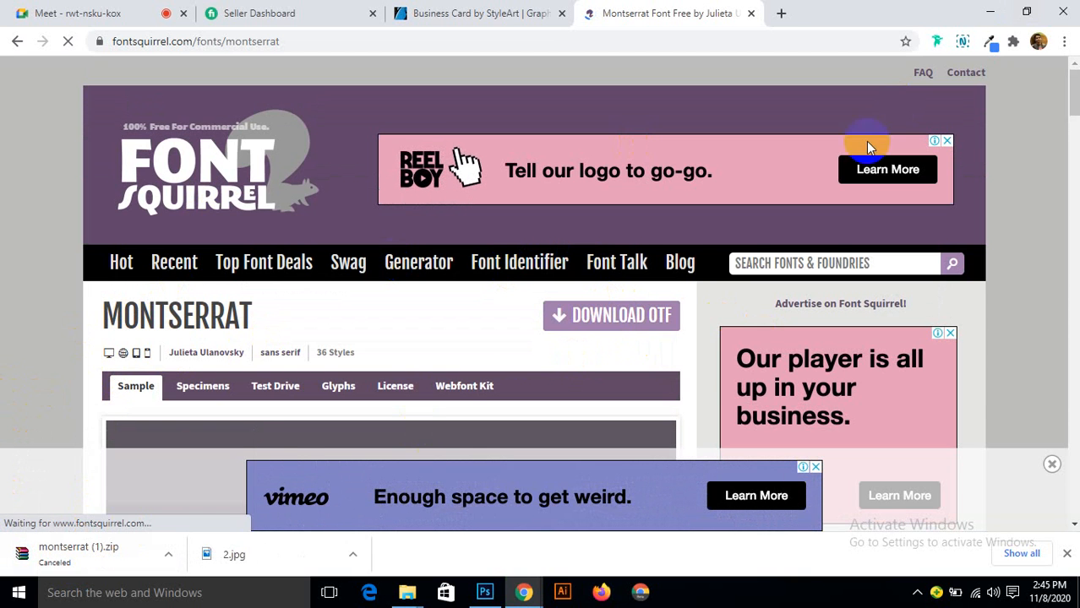
Step: Minimize Chrome and Photoshop and open the abuget font folder from Downloads in File Explorer
click(993, 10)
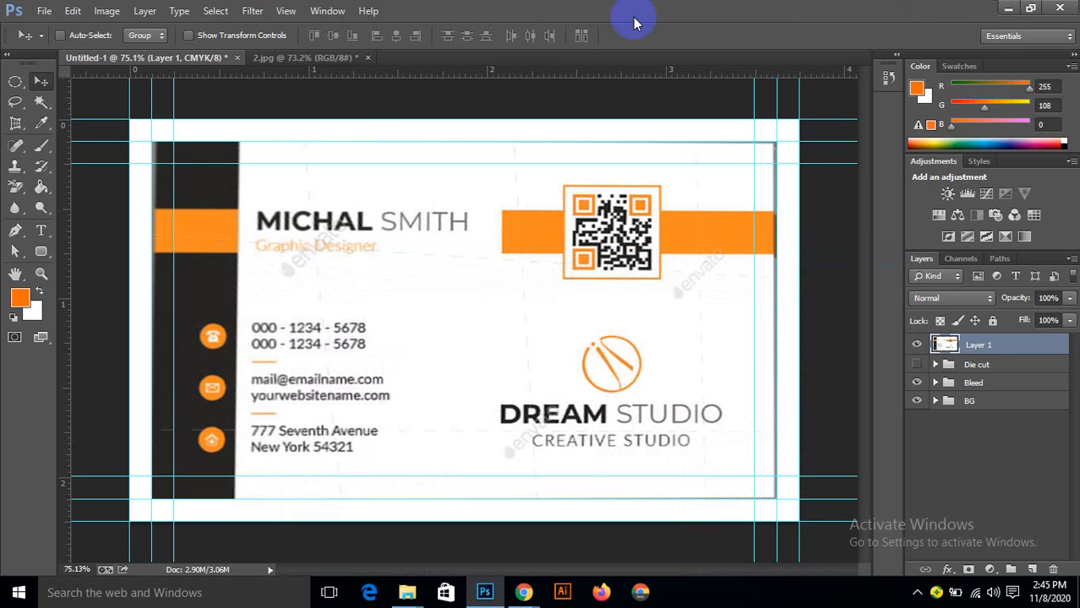
click(1005, 10)
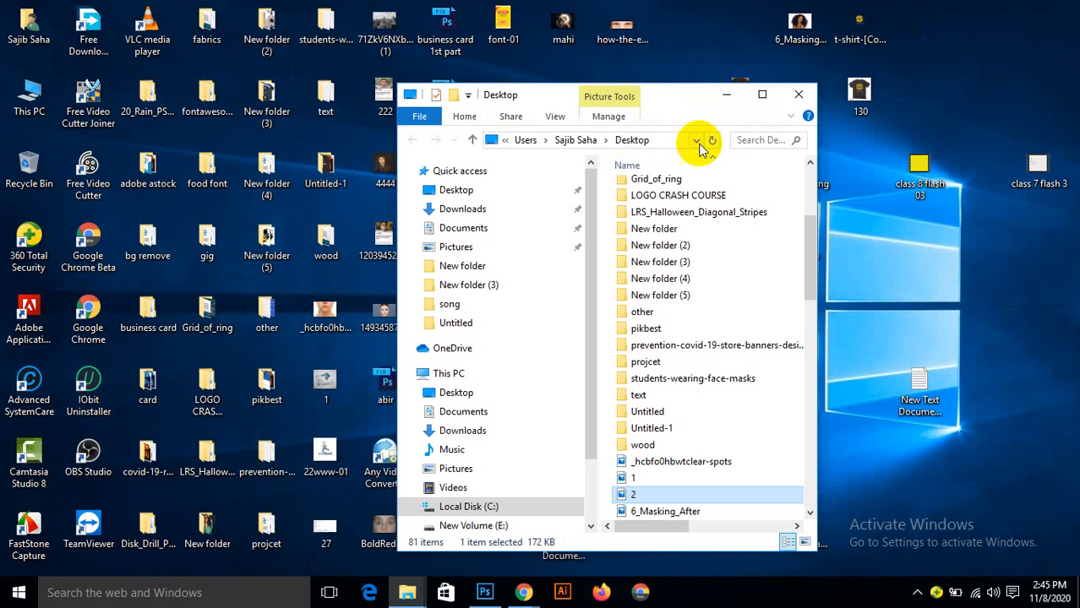
click(772, 95)
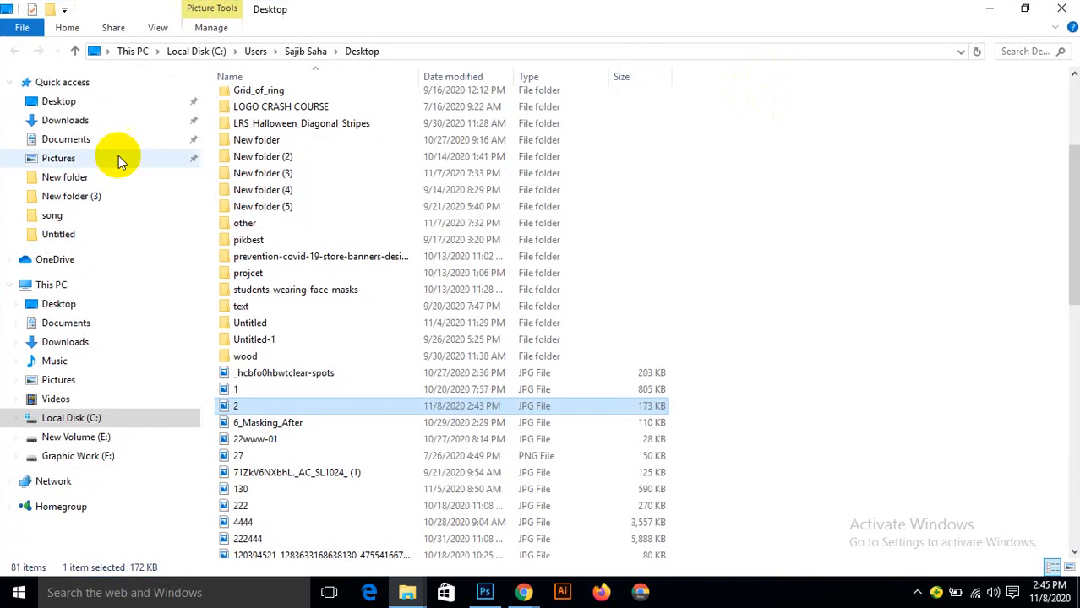
click(65, 120)
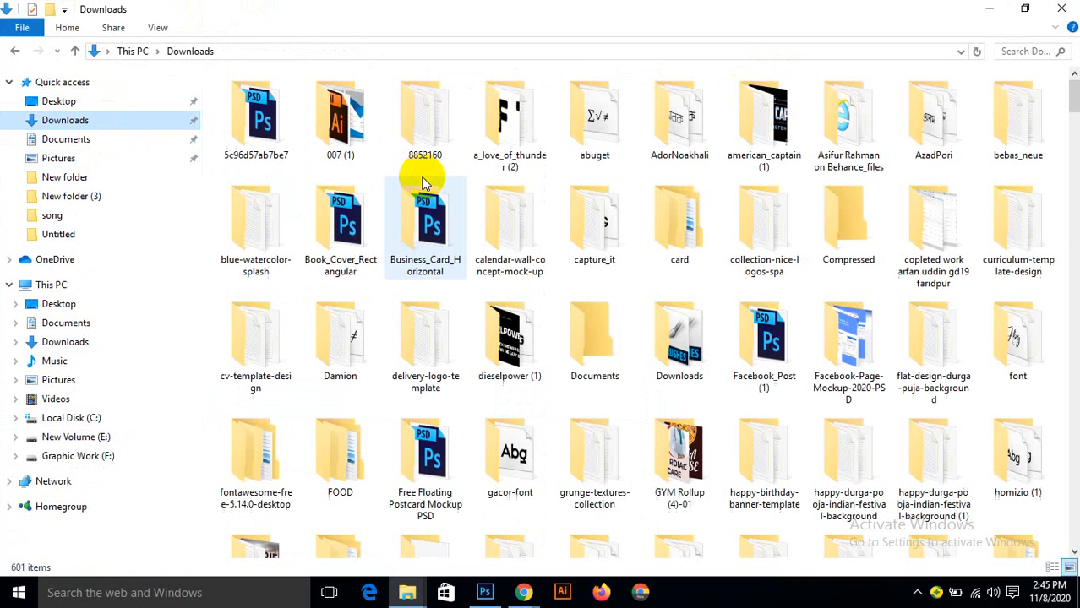
double_click(593, 131)
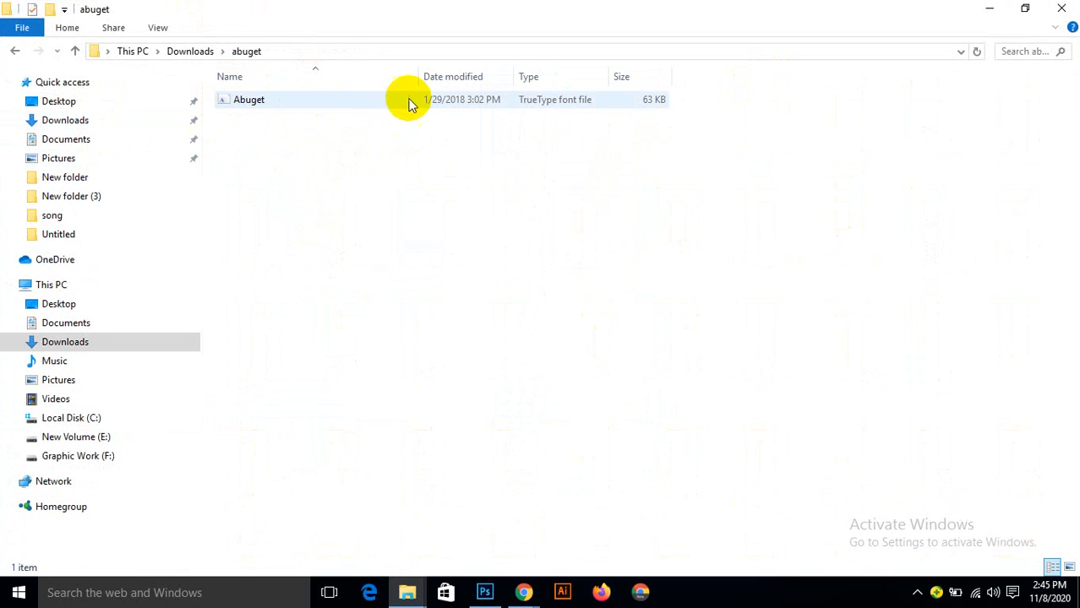
Step: Install the Abuget TrueType font, replacing the copy that is already installed
click(258, 104)
right_click(258, 104)
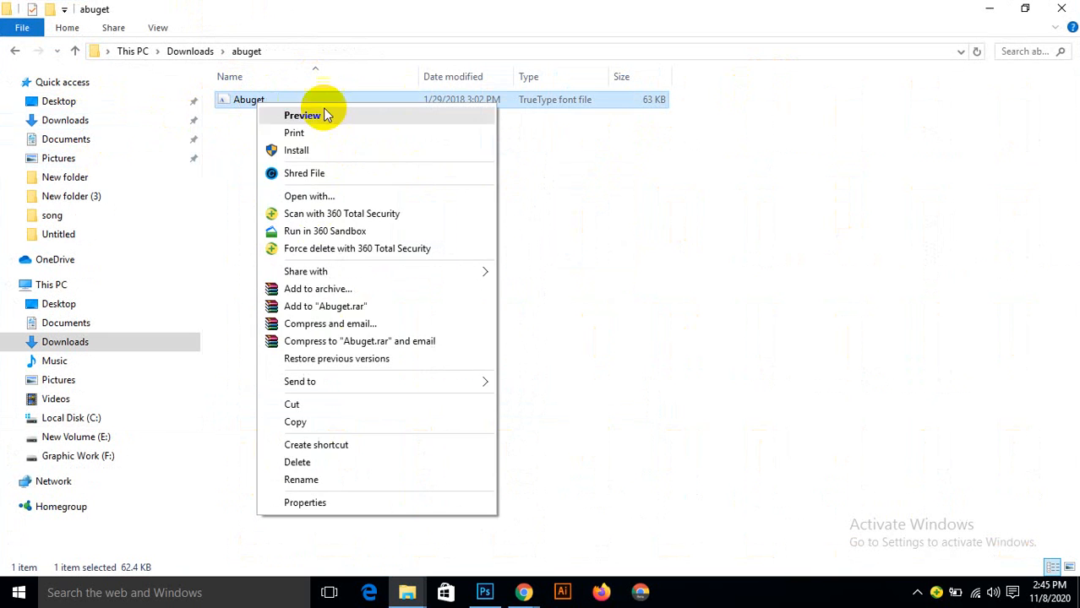
click(292, 151)
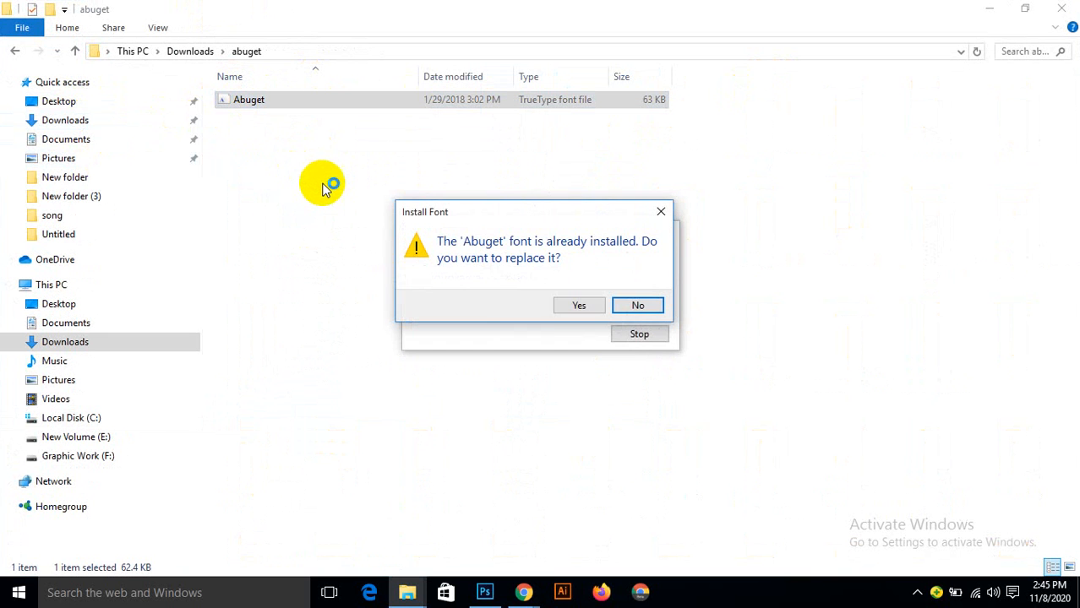
click(574, 302)
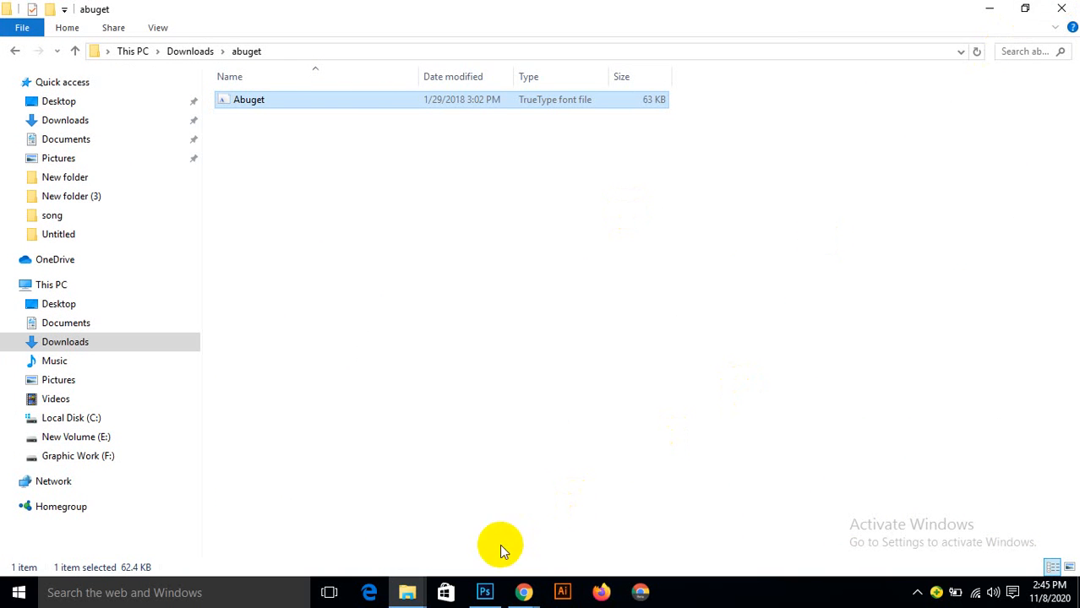
Step: Switch back to Photoshop and set up the Rectangle tool in Shape mode with no stroke
click(487, 589)
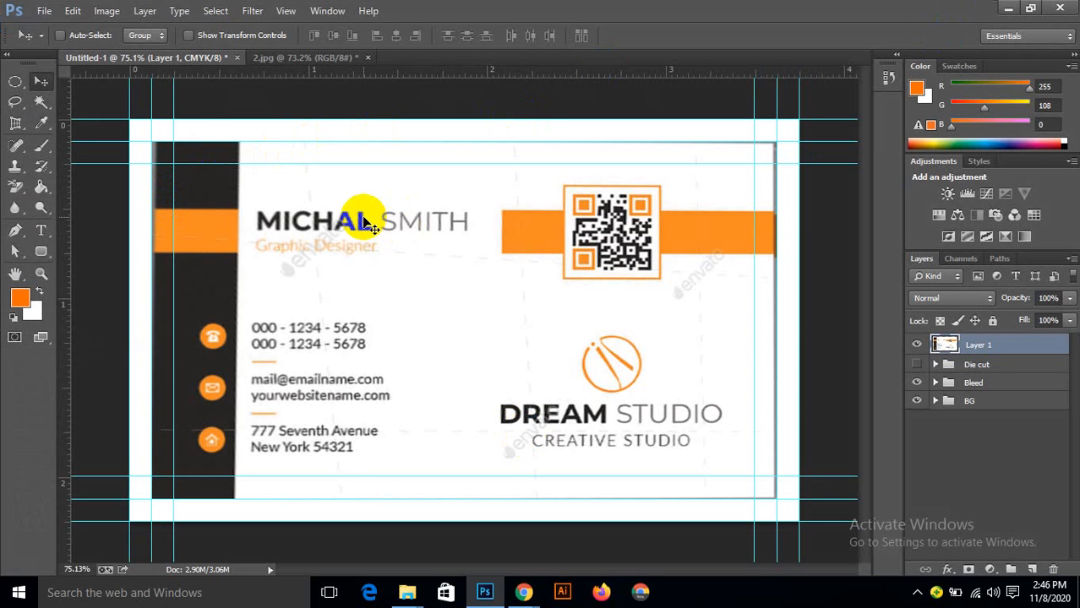
scroll(374, 470, down, 2)
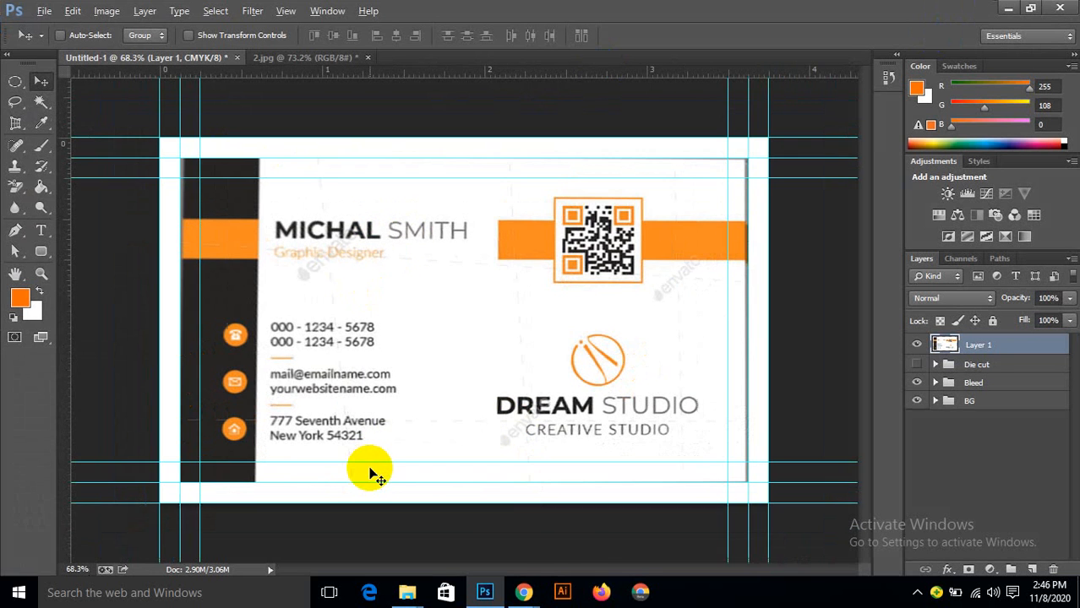
scroll(573, 557, down, 4)
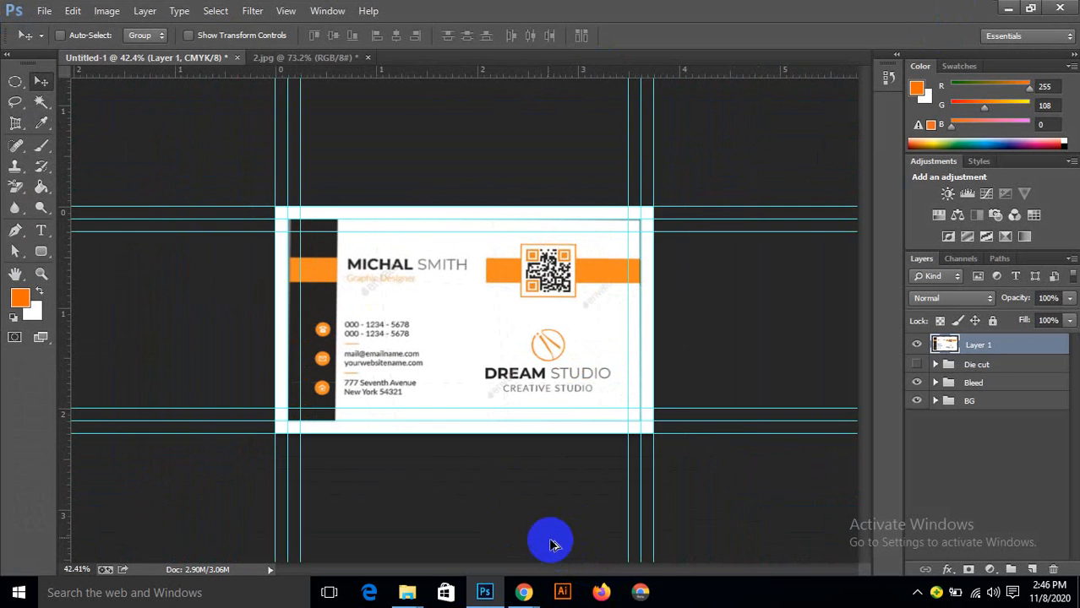
scroll(308, 357, up, 2)
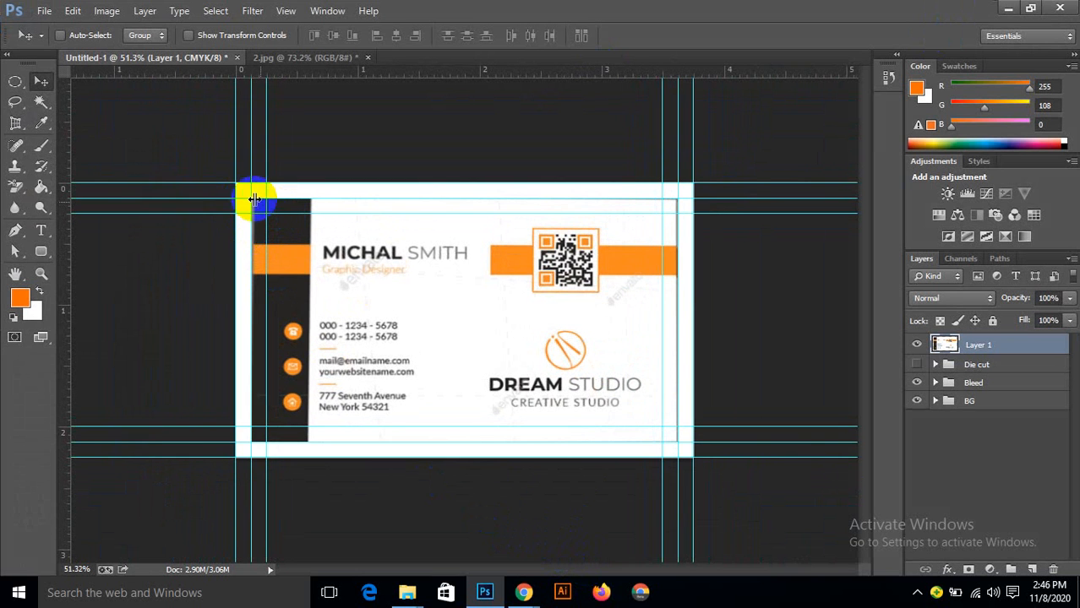
scroll(262, 207, up, 1)
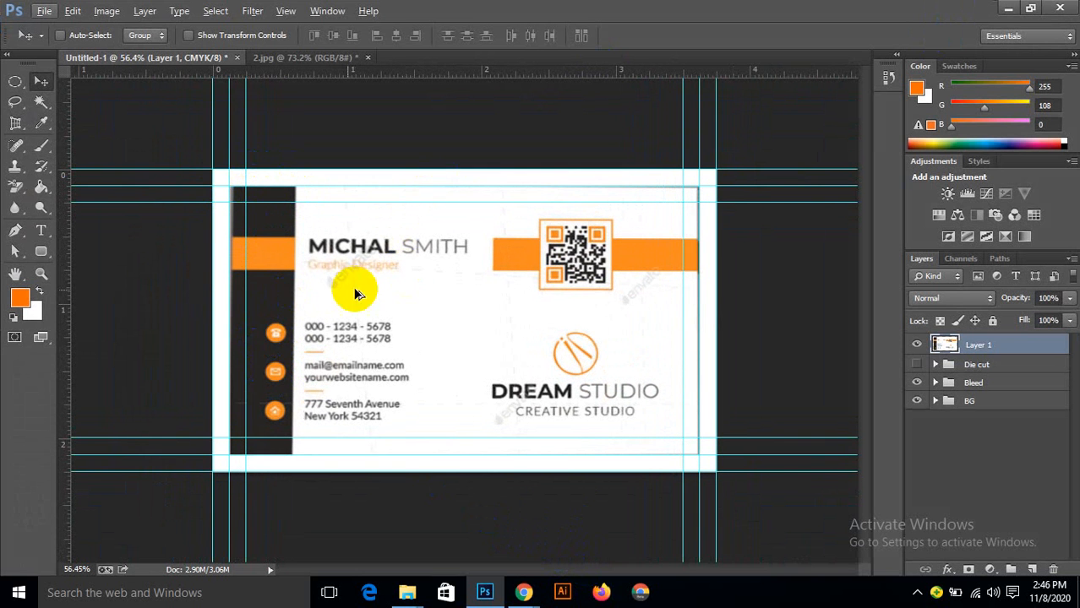
scroll(355, 292, up, 1)
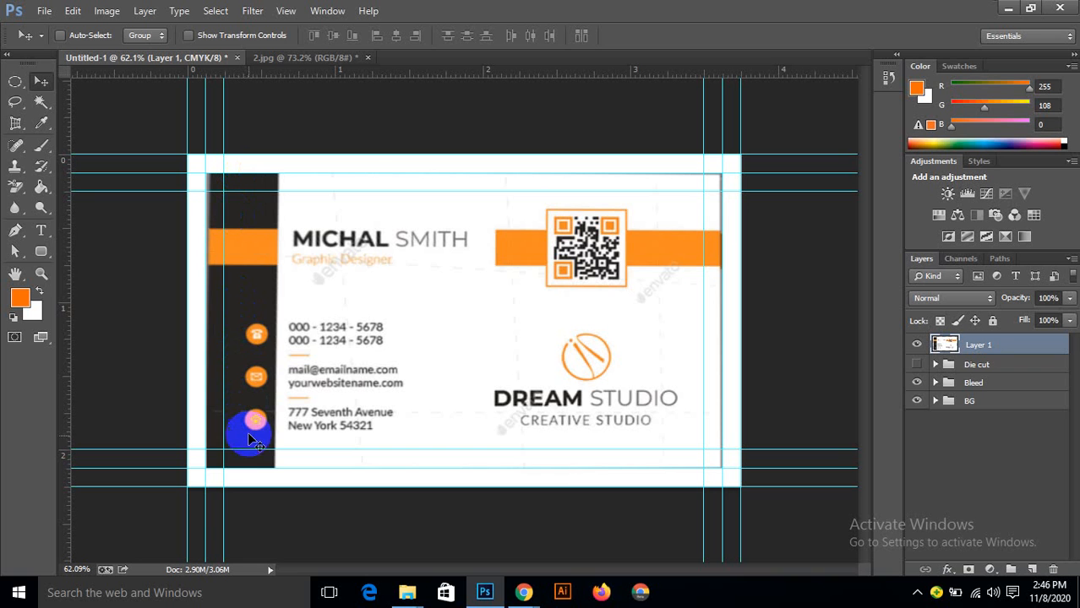
click(54, 252)
click(103, 249)
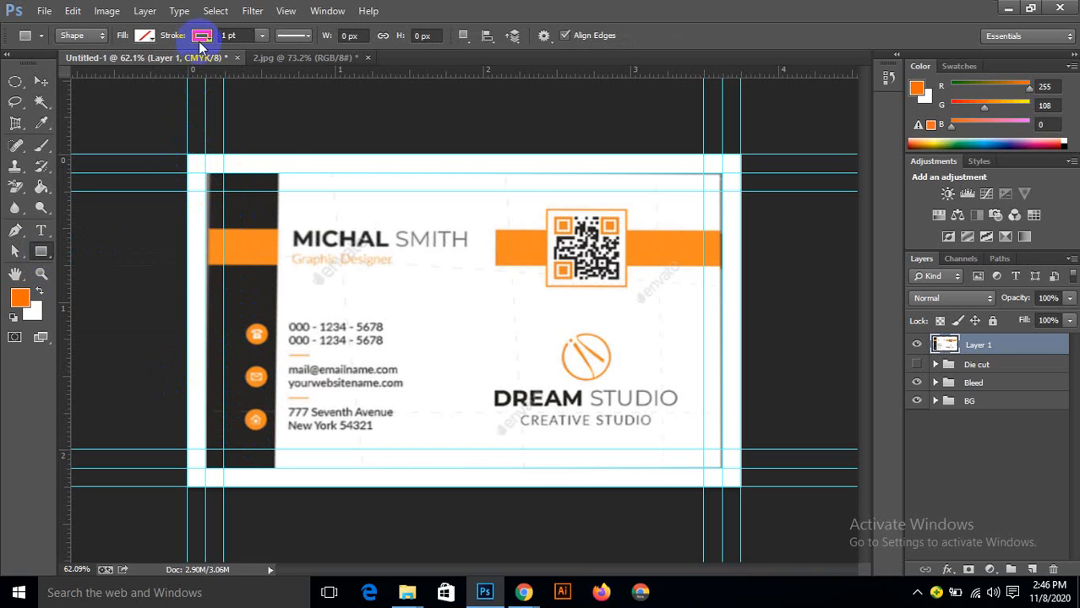
click(145, 34)
click(511, 12)
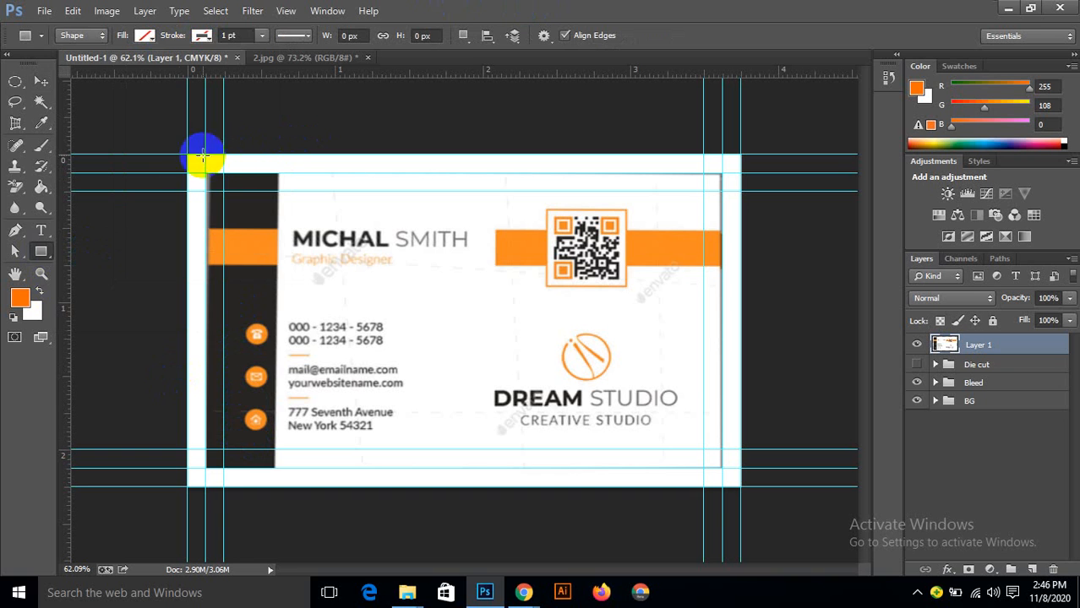
Step: Draw a 178 × 675 px rectangle from the card's upper-left bleed corner over the dark strip and sample #262422 as its colour
drag(188, 155, 275, 488)
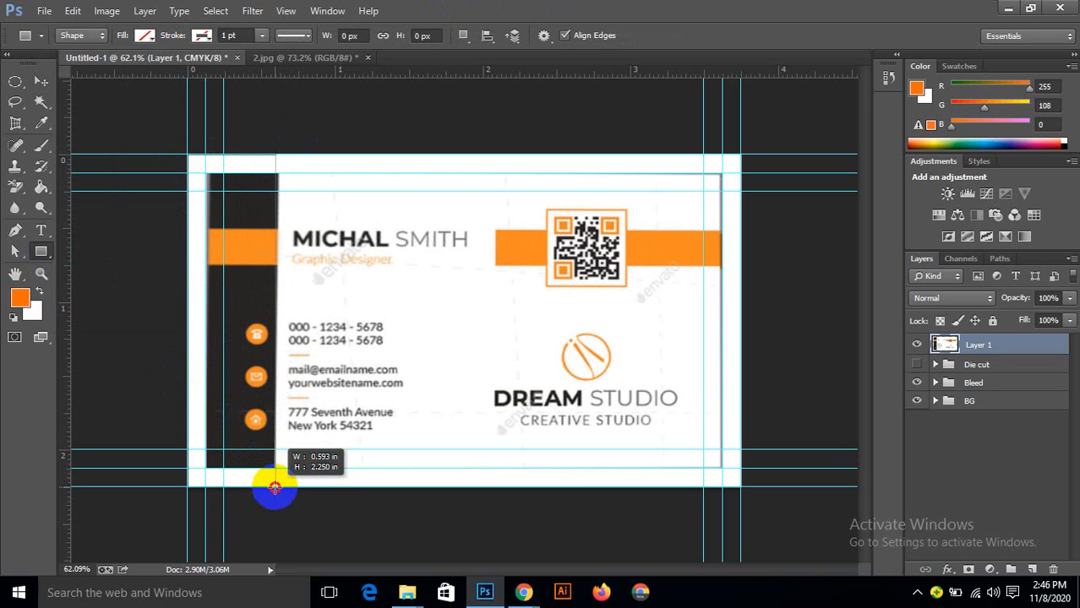
drag(275, 490, 275, 488)
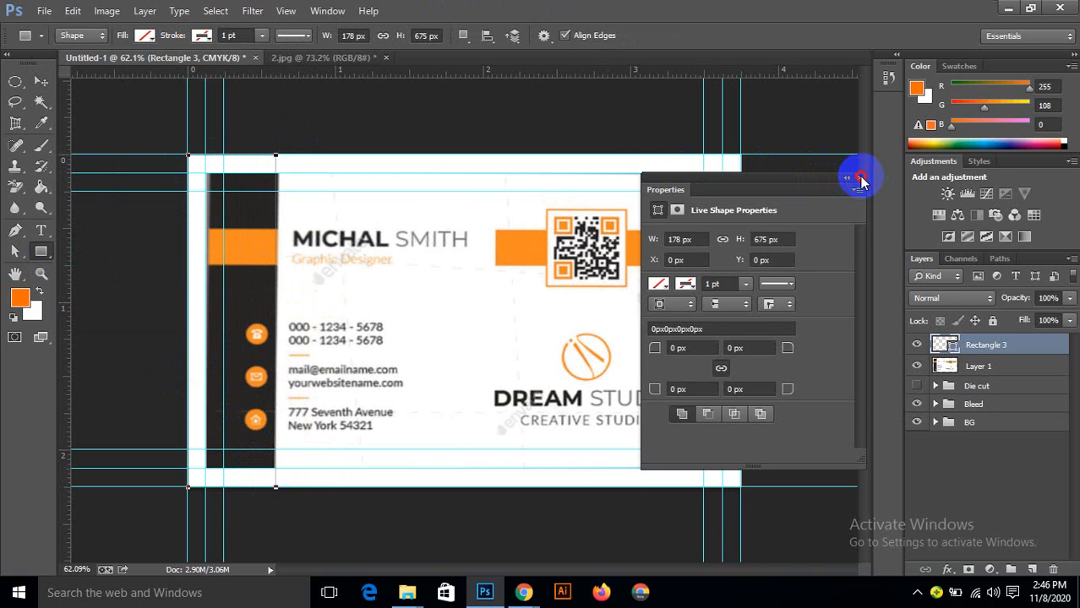
click(860, 179)
double_click(946, 344)
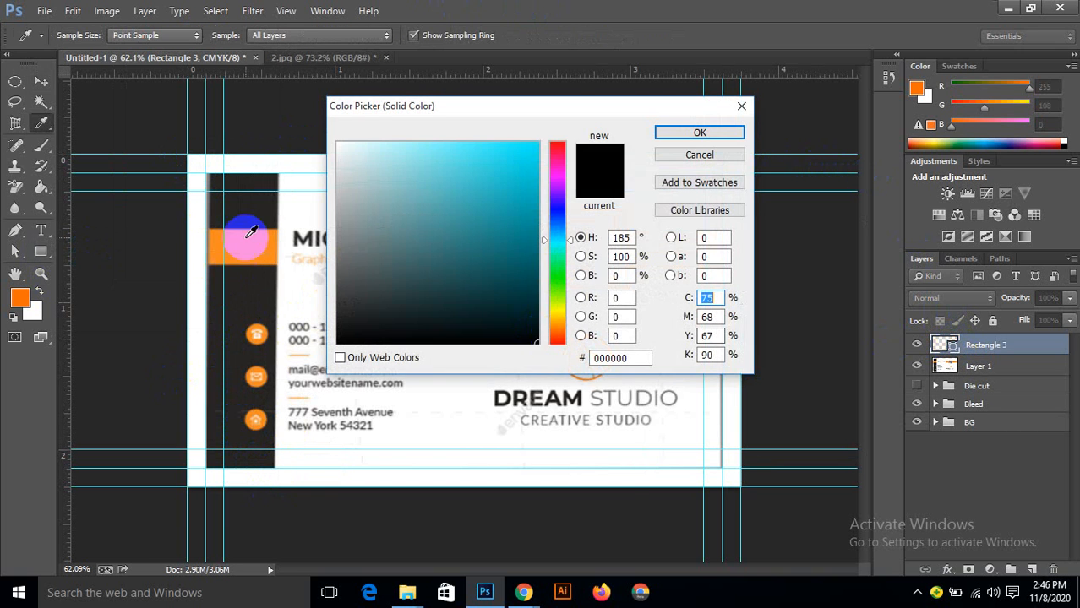
click(261, 206)
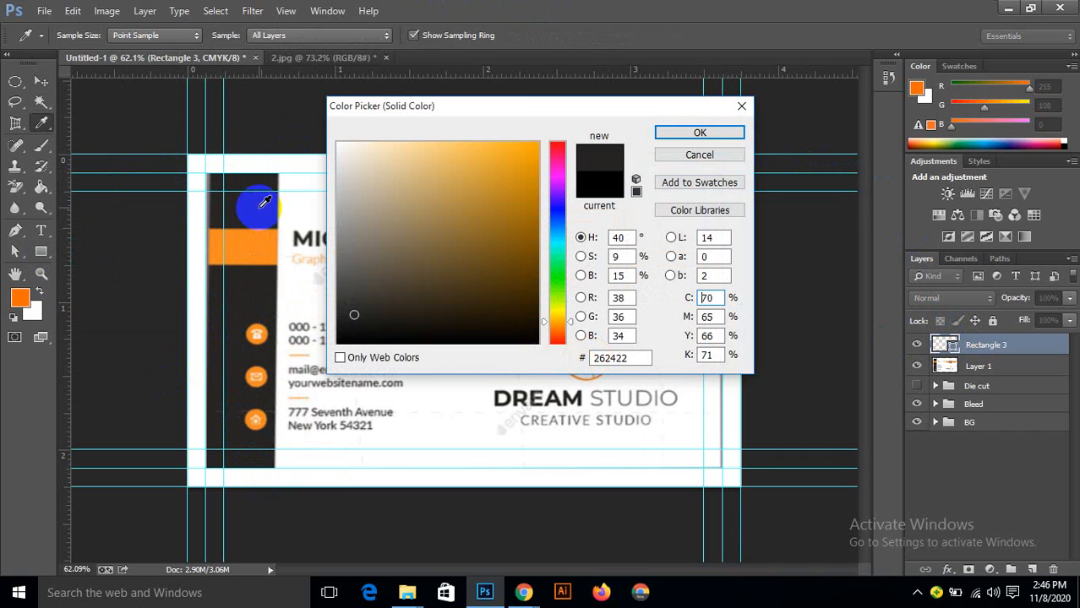
click(676, 133)
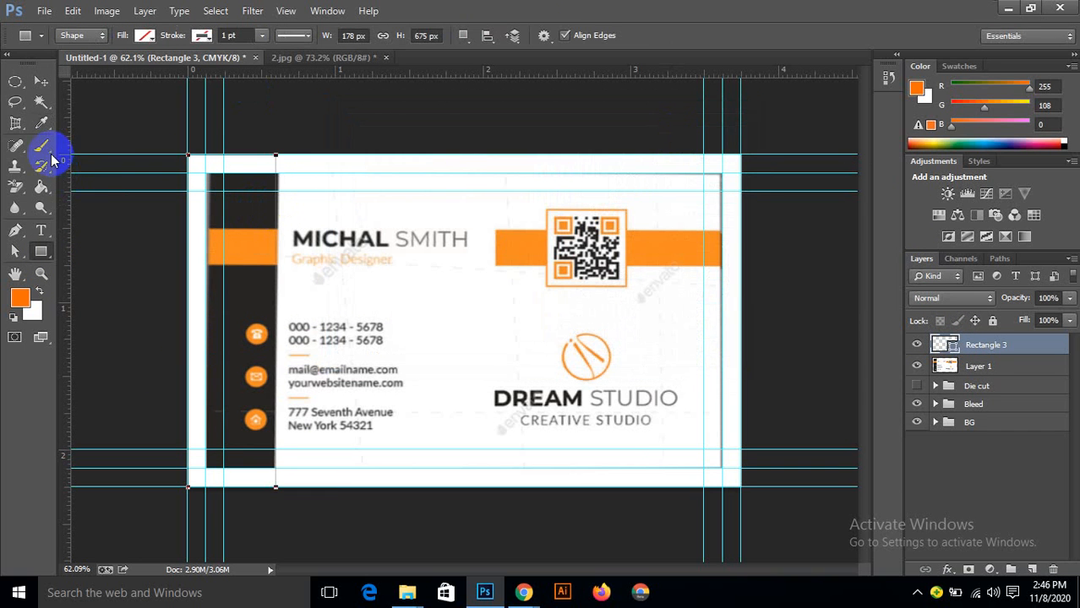
Step: Toggle the visibility of the reference image and the new rectangle to compare them, and delete the rectangle
click(919, 369)
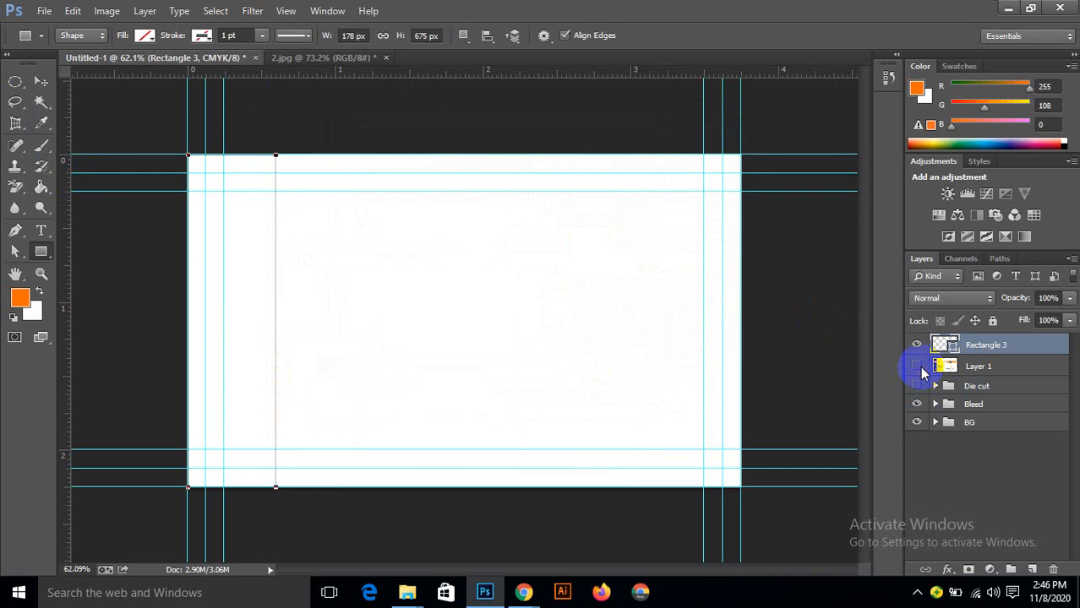
click(918, 368)
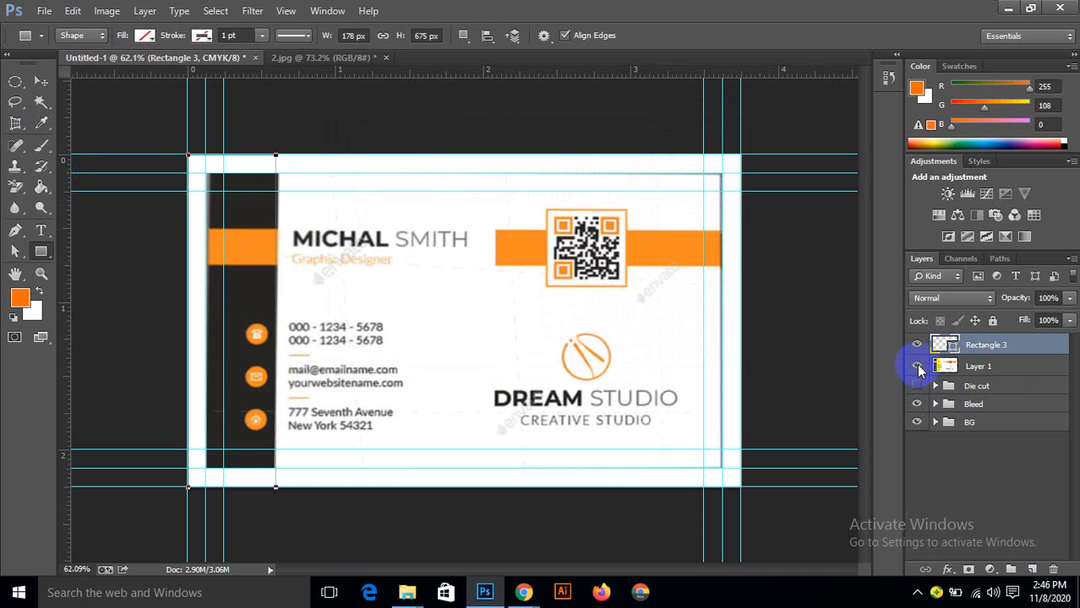
click(40, 81)
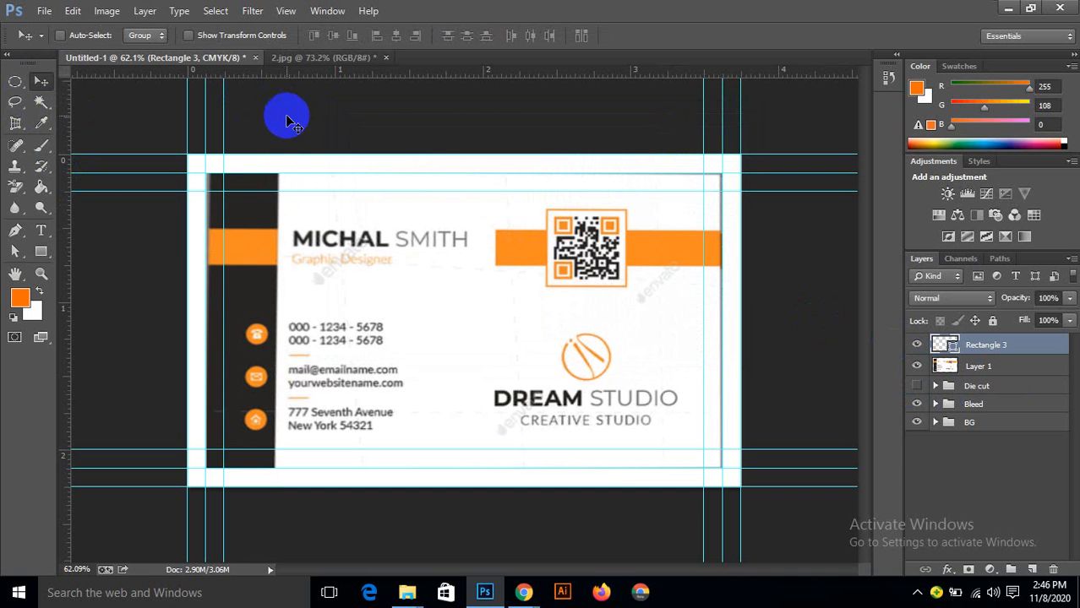
click(918, 346)
click(918, 347)
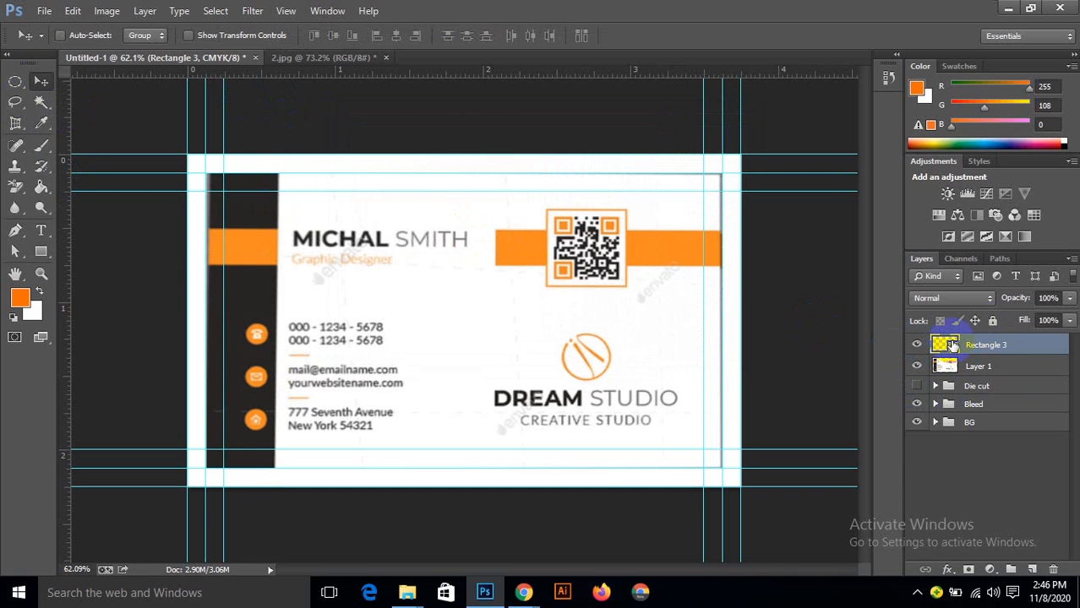
key(Delete)
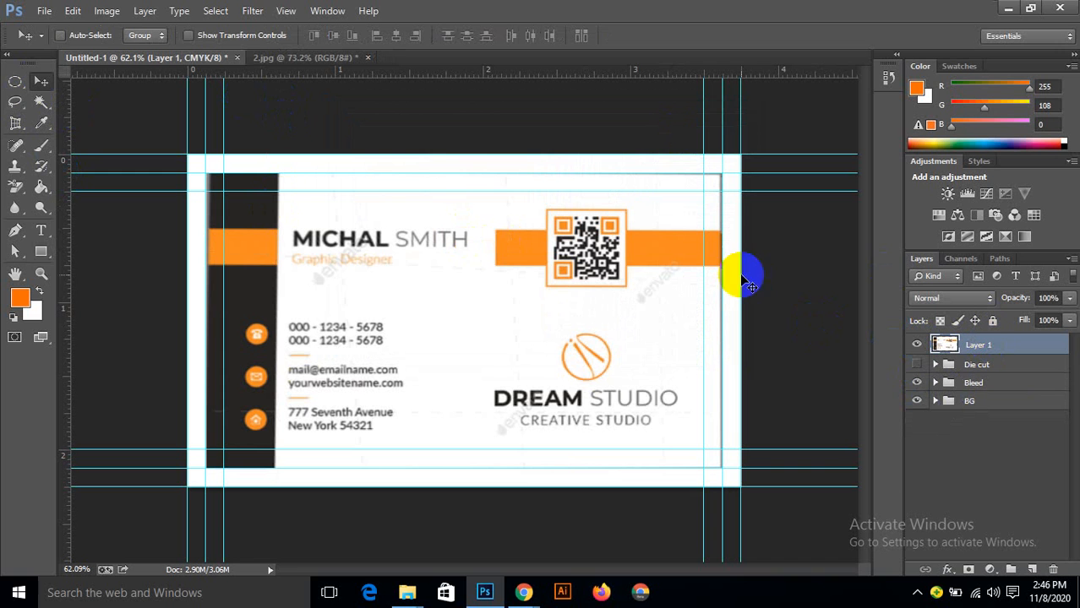
Step: Draw an orange-filled 178 × 675 px rectangle over the card's dark vertical strip, spanning the full bleed height
click(40, 250)
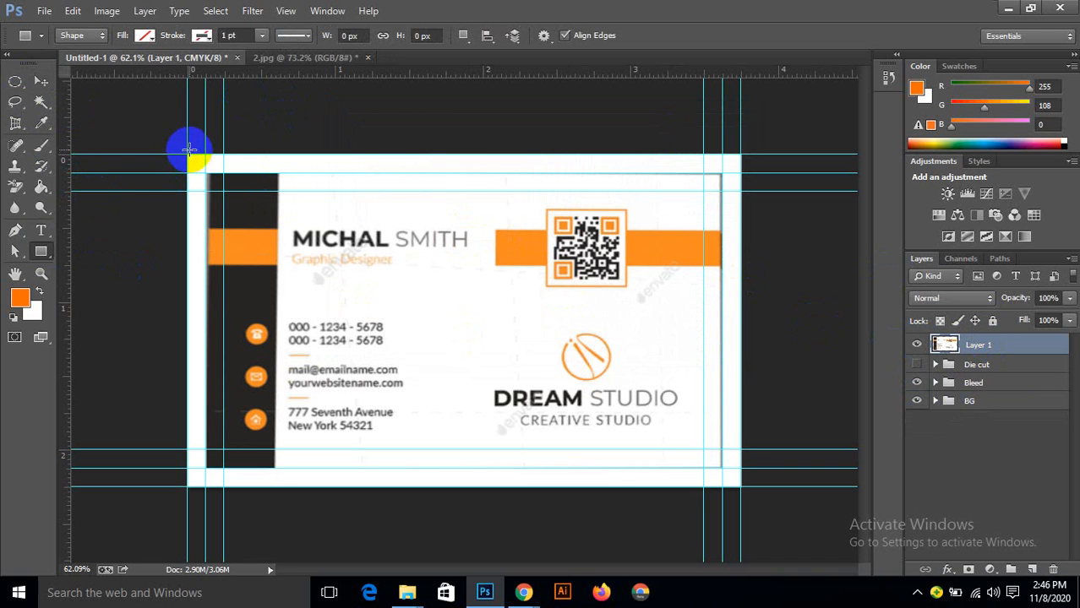
click(145, 35)
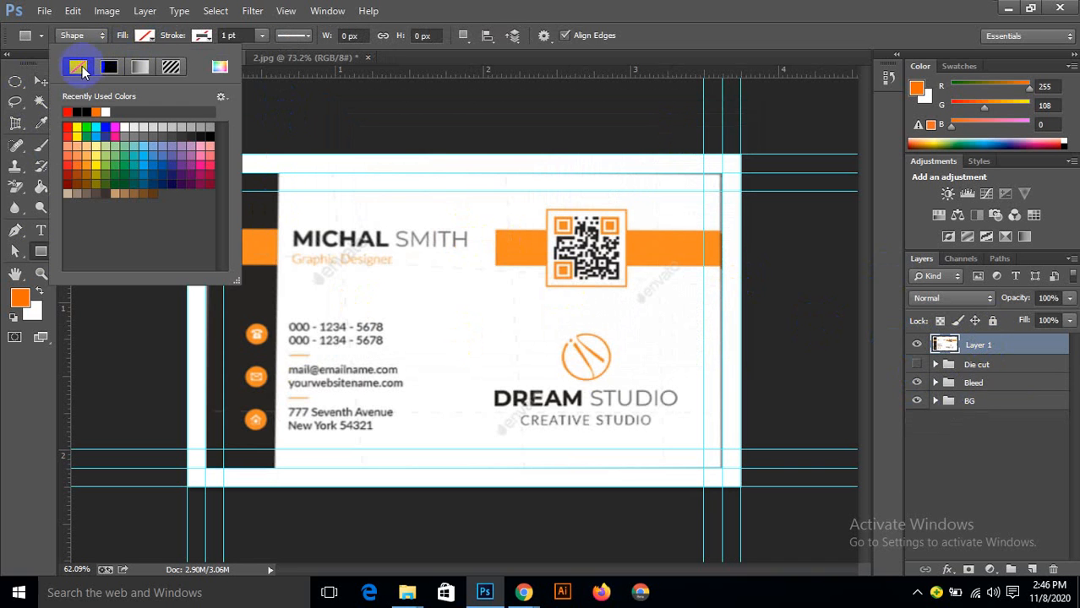
click(68, 112)
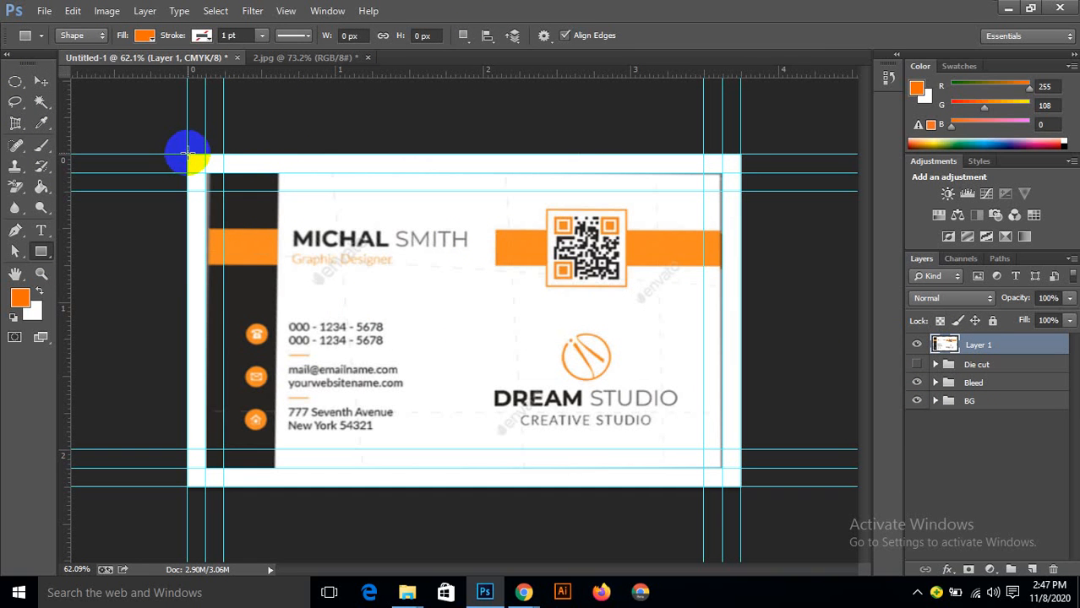
drag(186, 154, 275, 486)
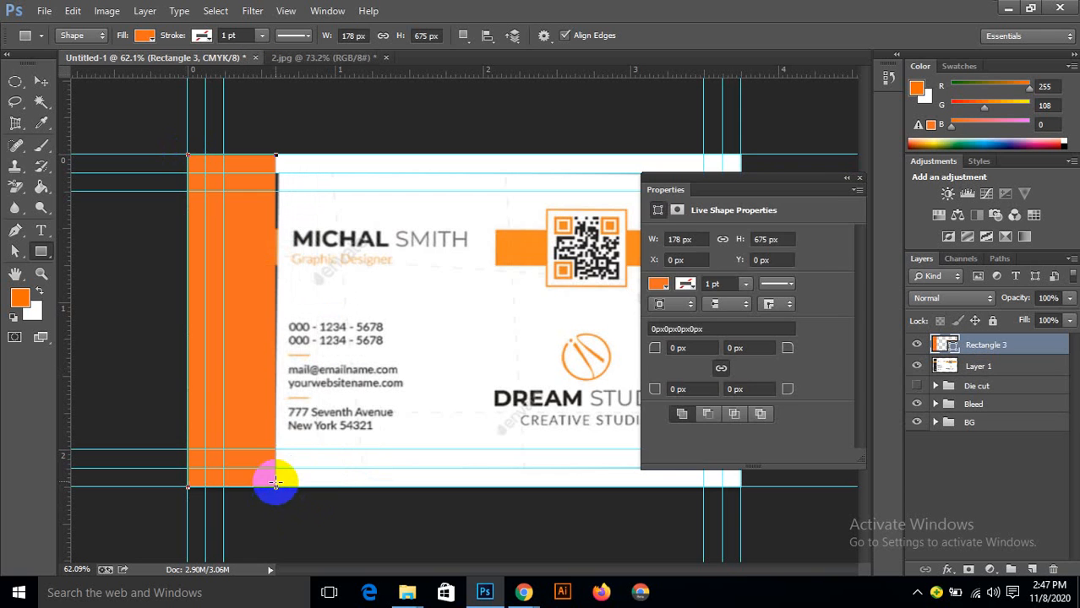
click(859, 179)
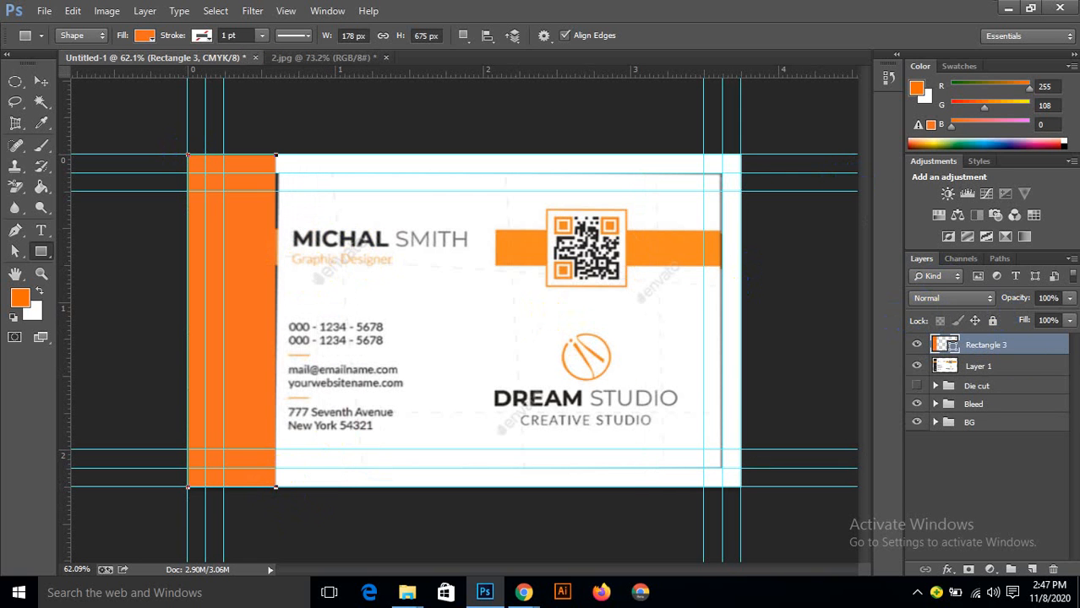
Step: Recolour the rectangle to #262422 sampled from the card's dark strip, check it against the reference, and leave it hidden
click(917, 346)
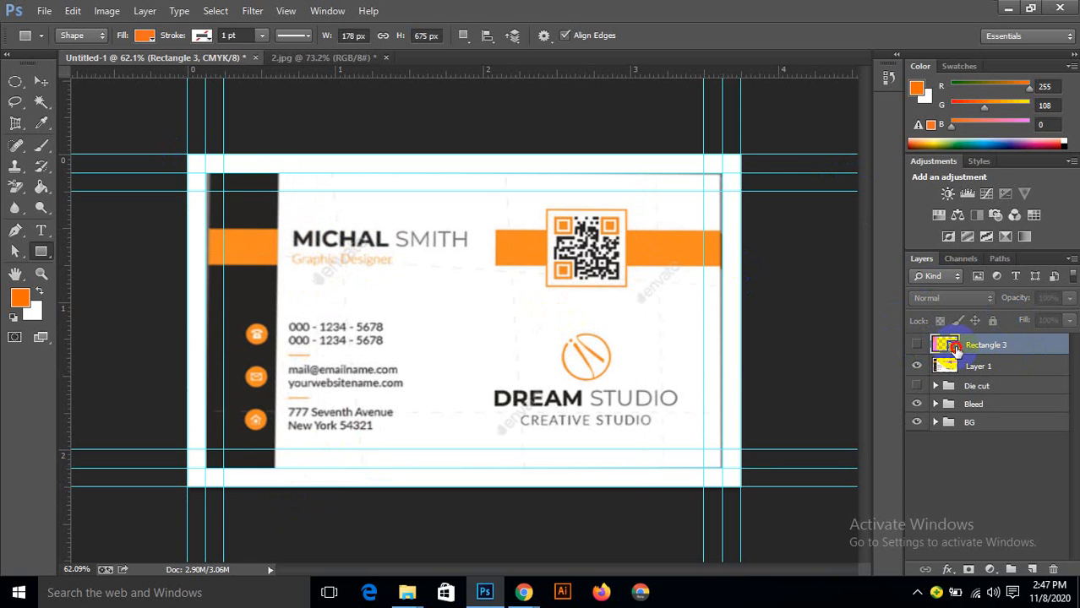
double_click(945, 344)
click(251, 198)
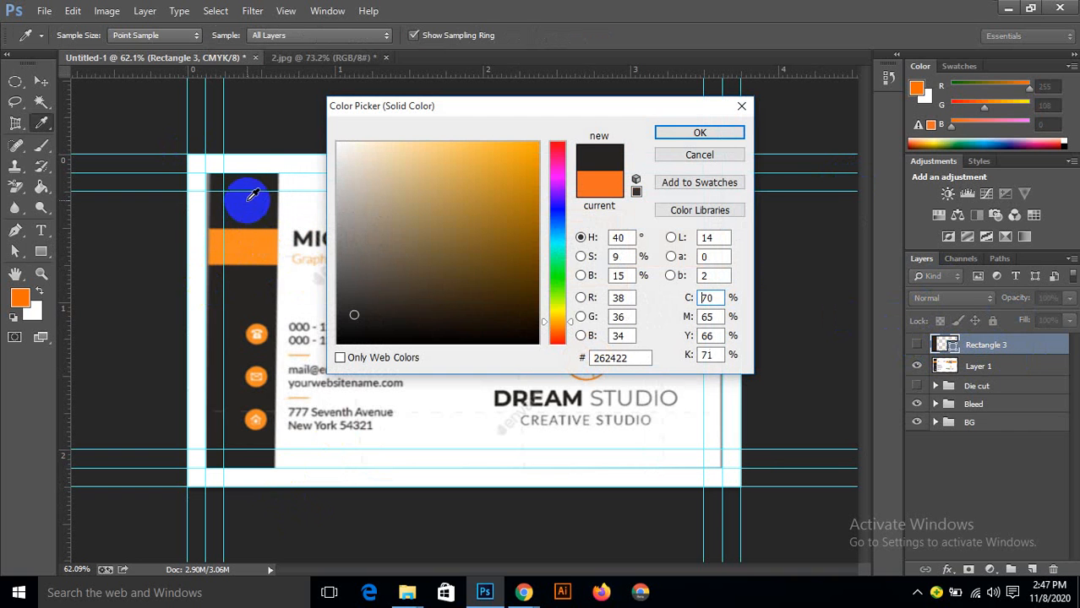
click(699, 155)
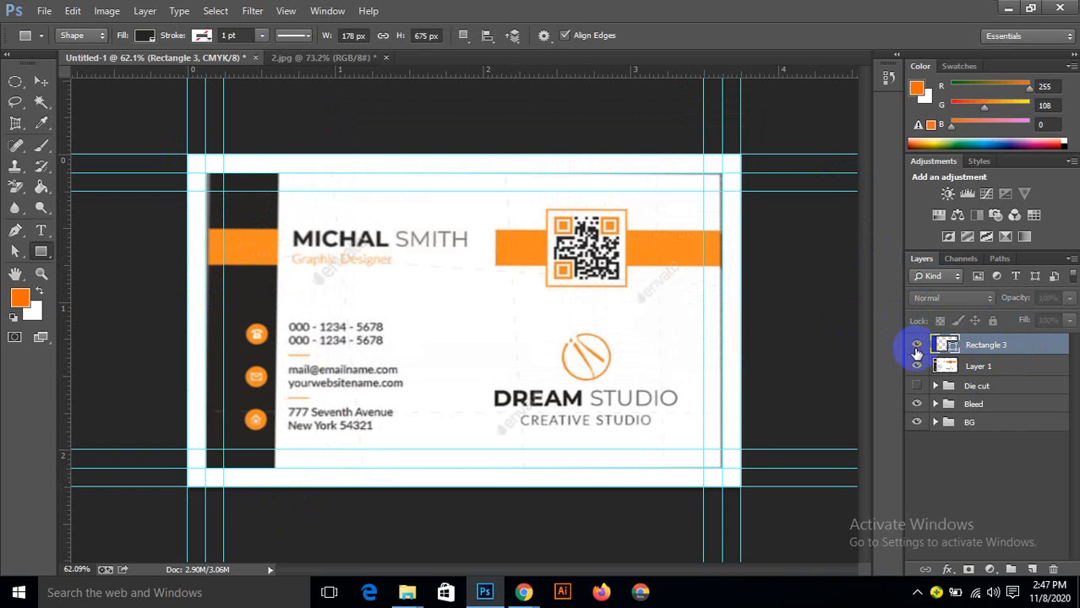
click(916, 345)
click(916, 346)
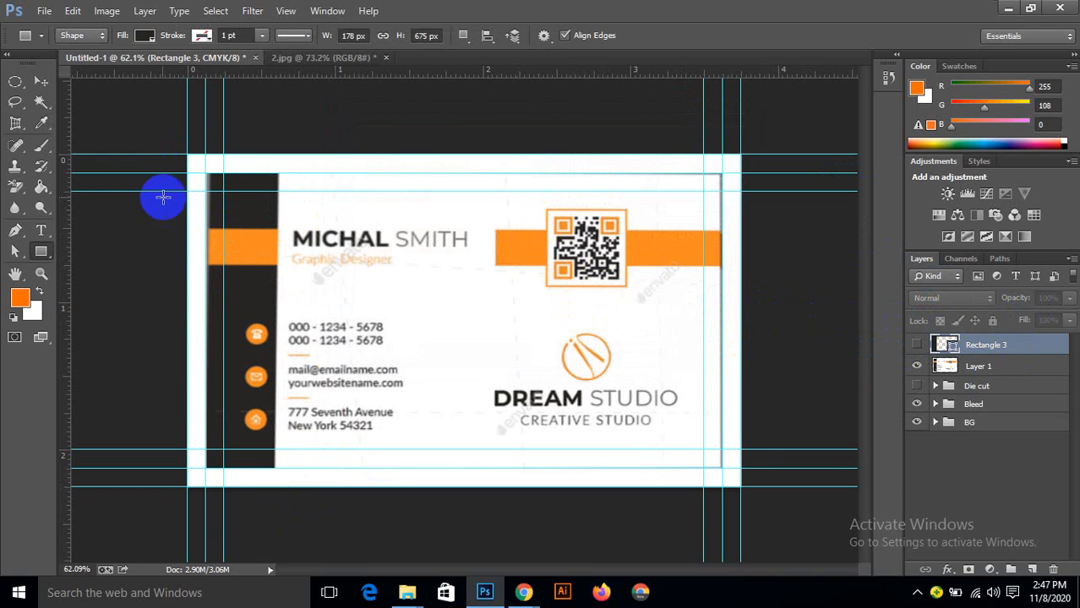
Step: Draw a 180 × 78 px rectangle over the orange band on the dark vertical strip, extending to the bleed edge, and hide it
scroll(32, 191, up, 1)
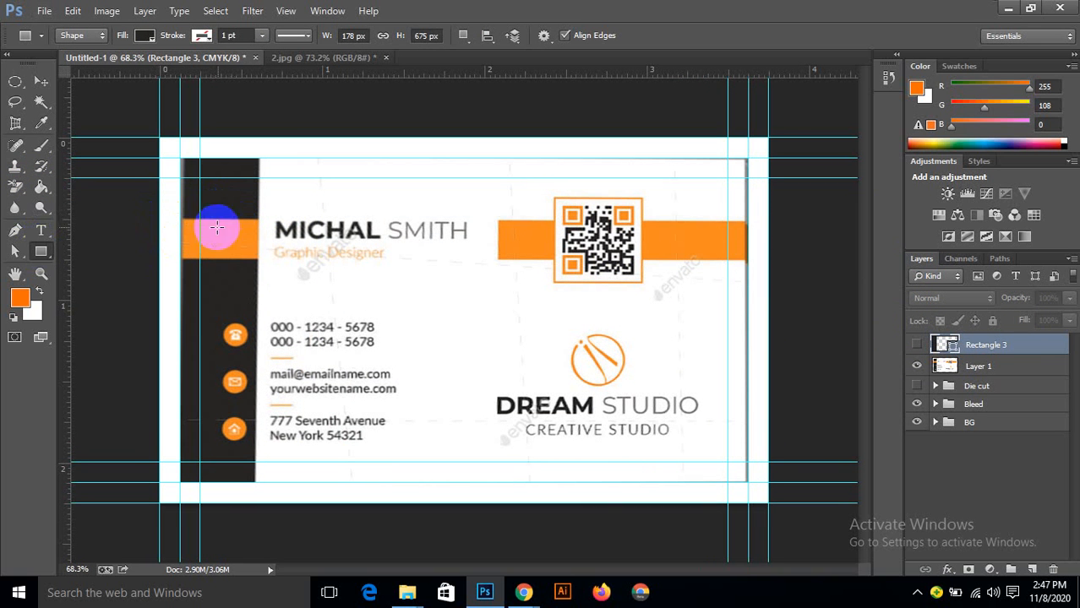
drag(153, 218, 257, 262)
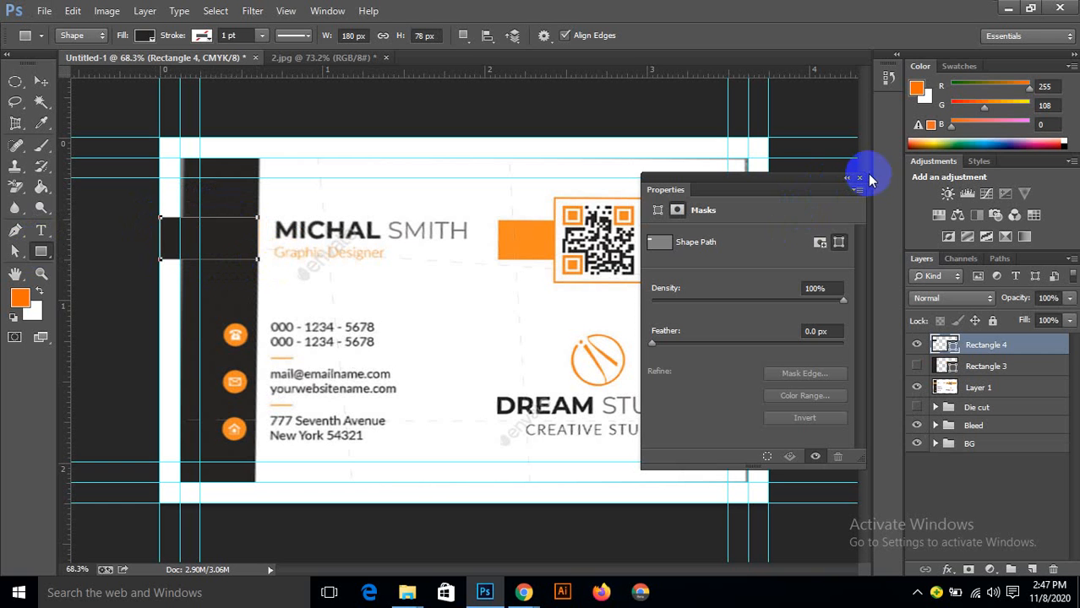
click(859, 177)
click(917, 345)
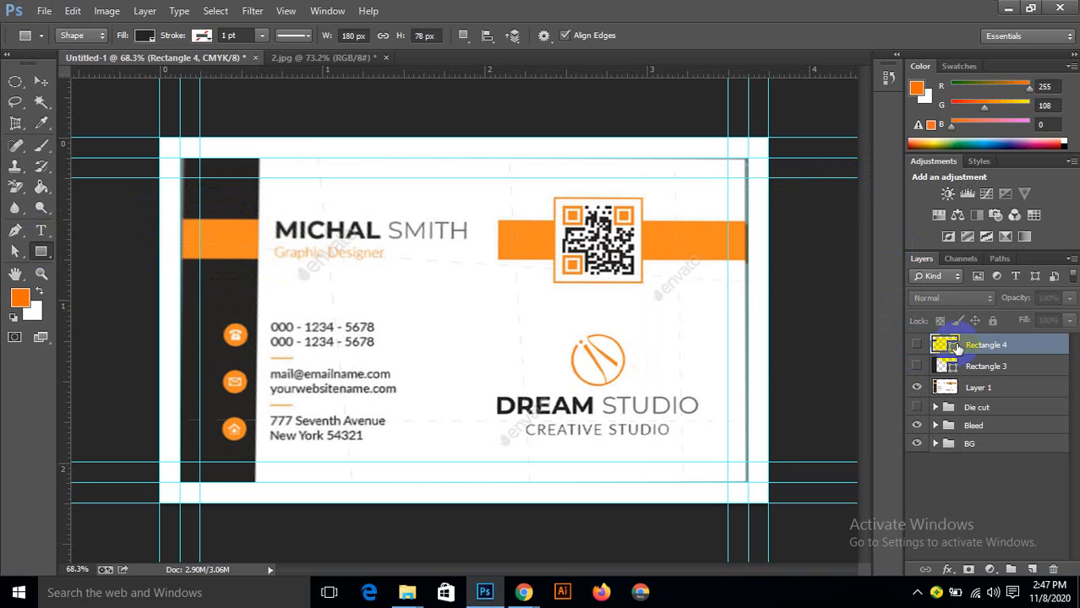
Step: Recolour the small band rectangle to #f68a20 sampled from the reference's orange band, leaving the rectangle hidden
double_click(944, 345)
drag(236, 236, 270, 222)
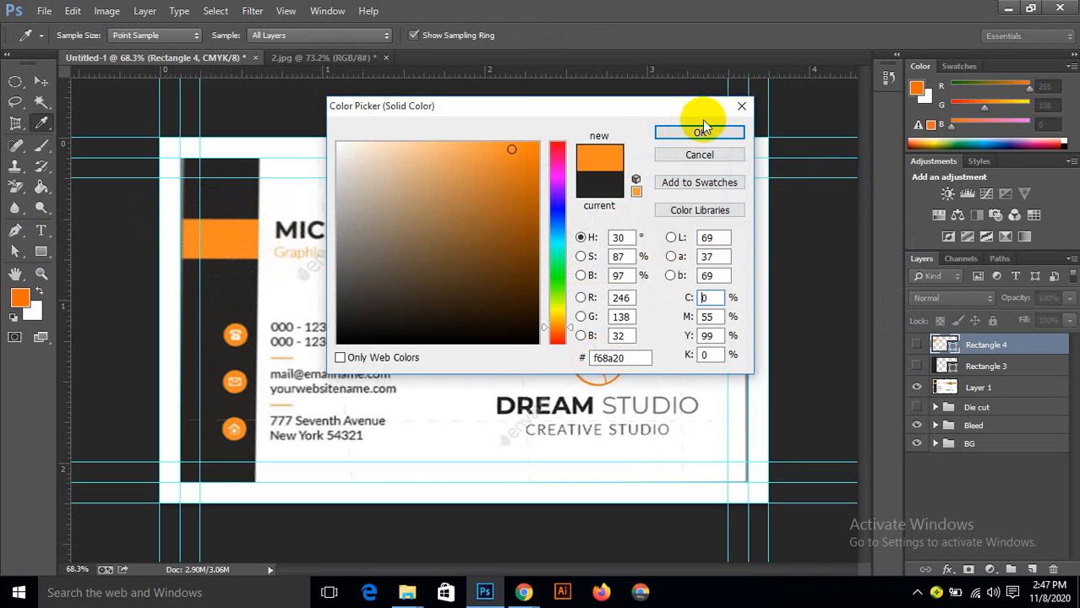
click(702, 129)
click(919, 344)
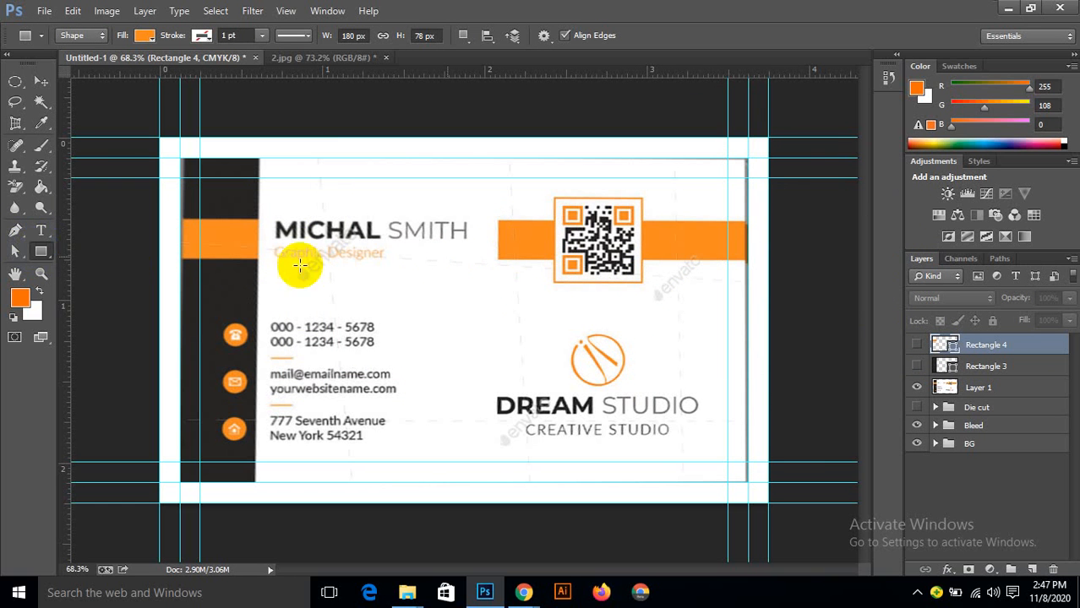
Step: Draw a 499 × 76 px rectangle over the orange band behind the QR code, reaching the bleed edge, and hide it
drag(498, 222, 767, 260)
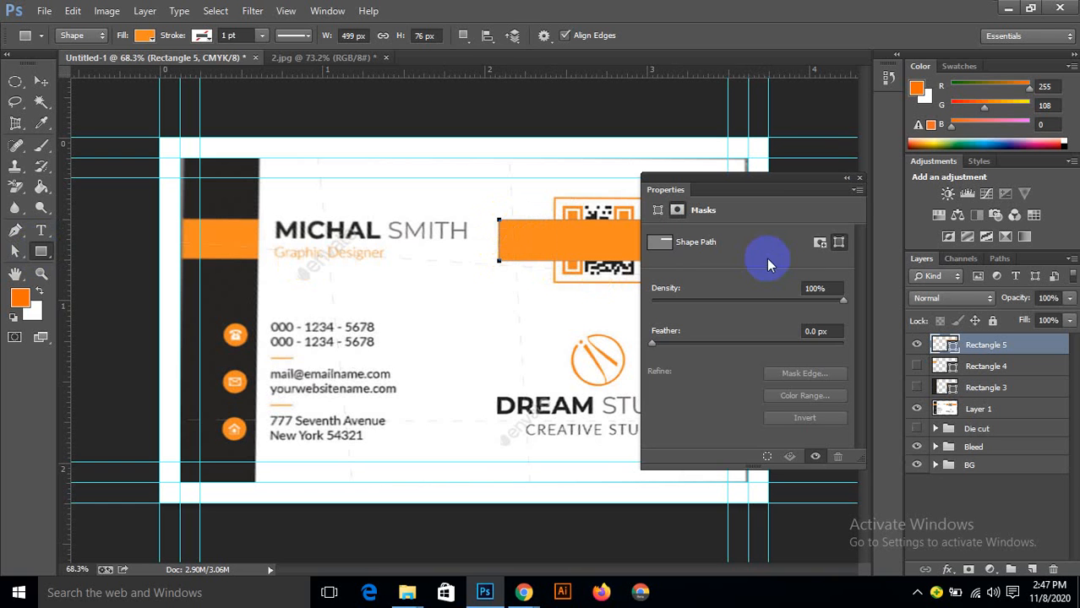
click(861, 179)
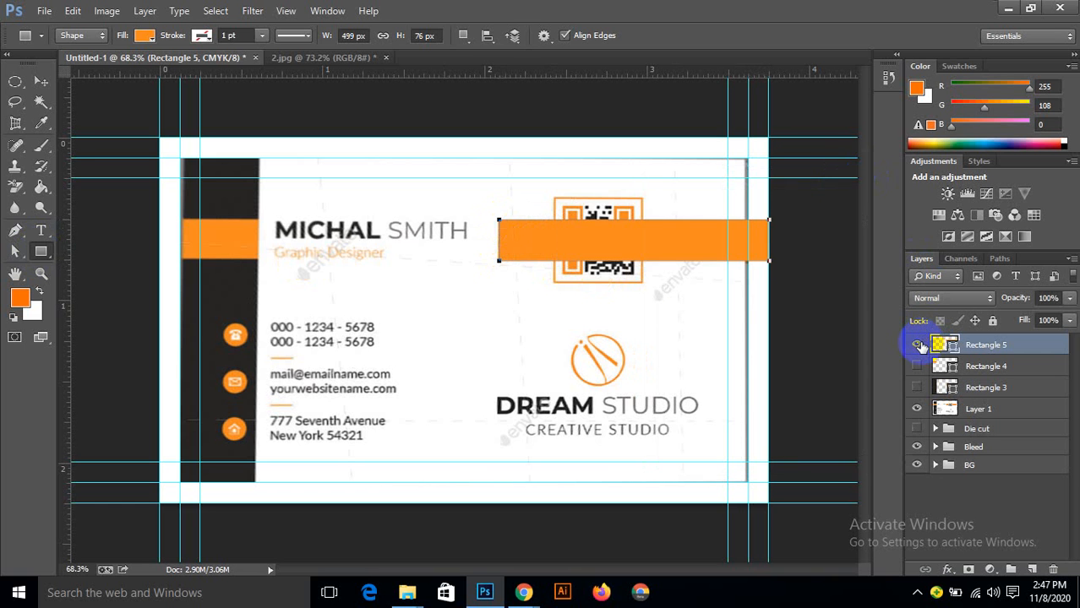
click(917, 345)
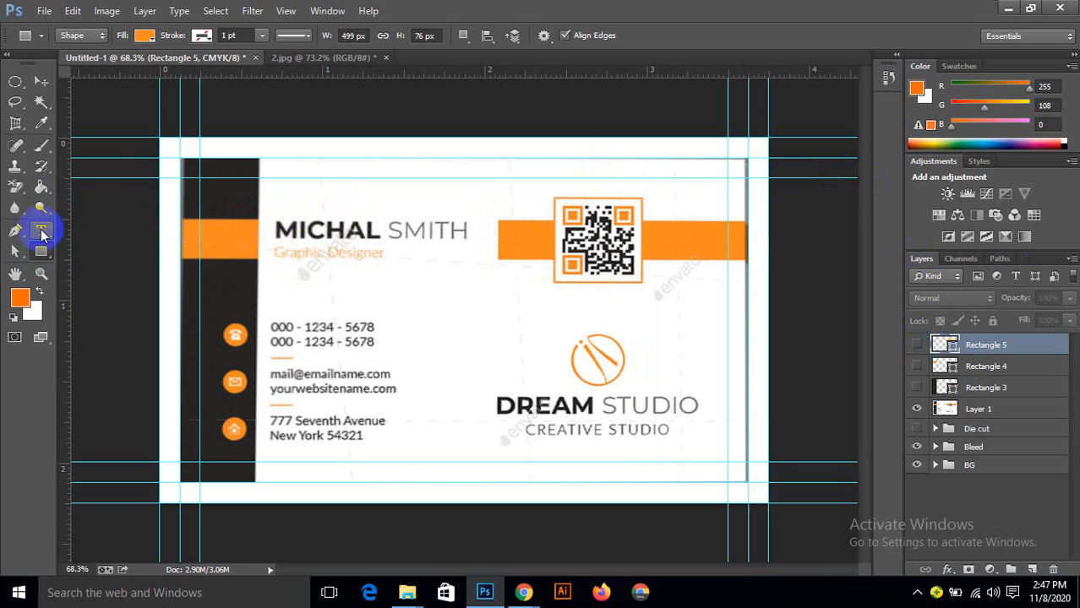
Step: Switch to Chrome, check the fonts listed on the GraphicRiver business card page, and return to Photoshop
click(42, 231)
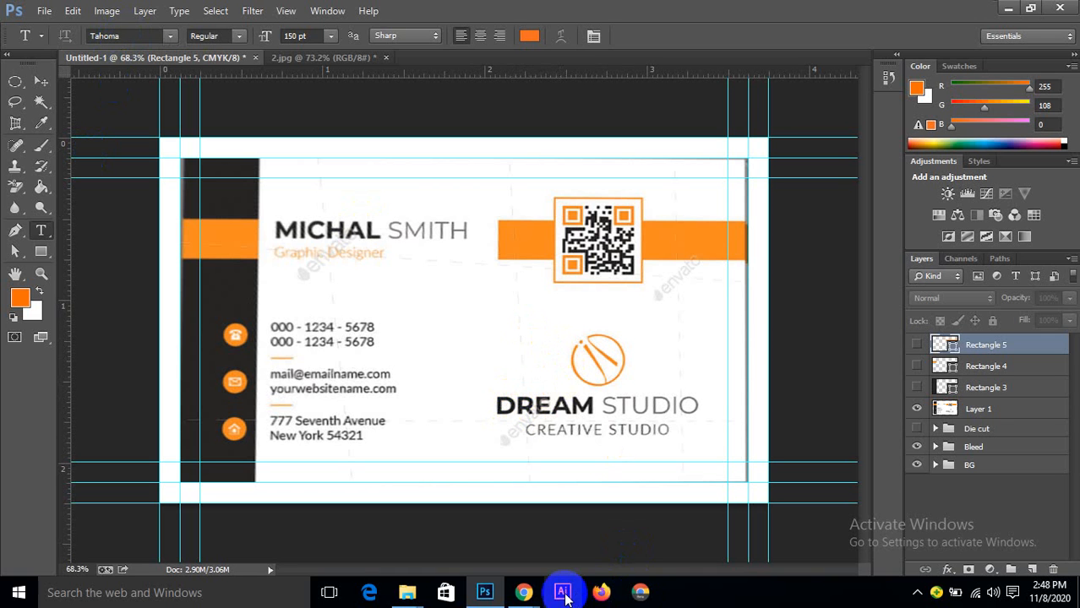
click(525, 591)
click(433, 461)
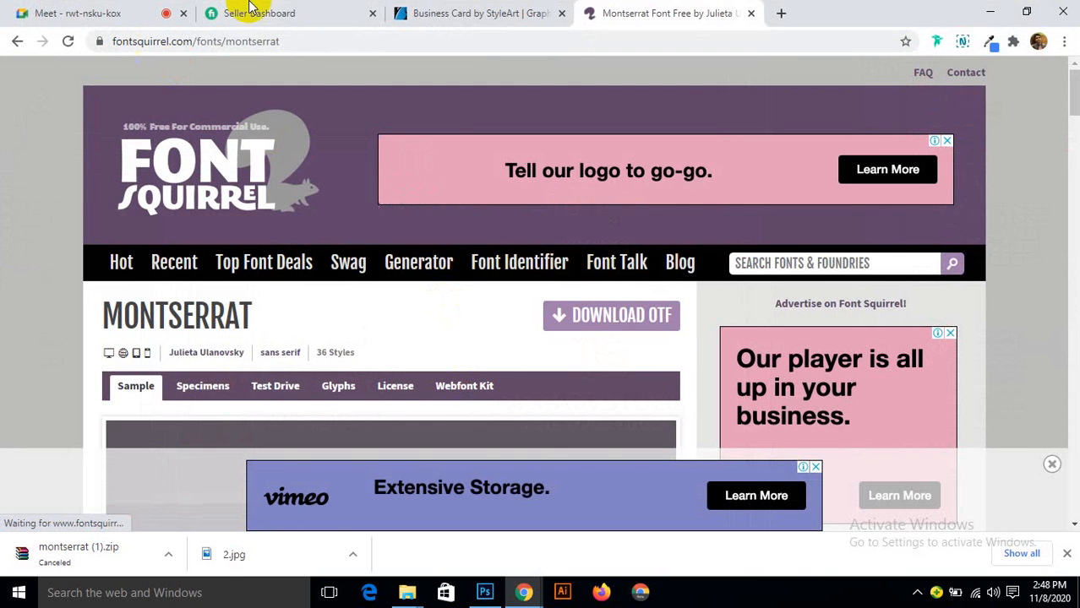
click(463, 12)
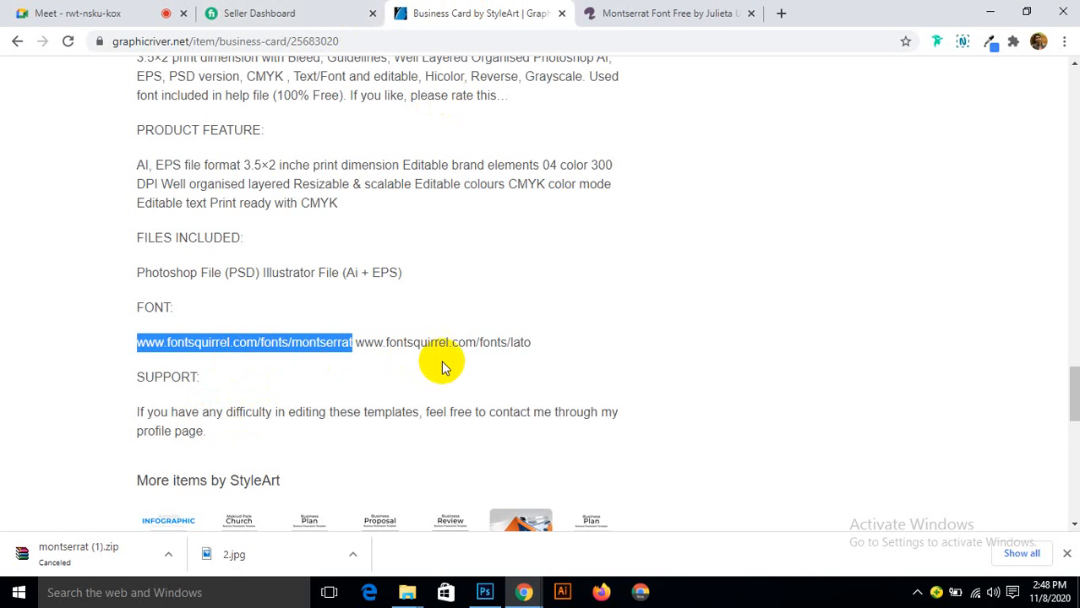
click(991, 10)
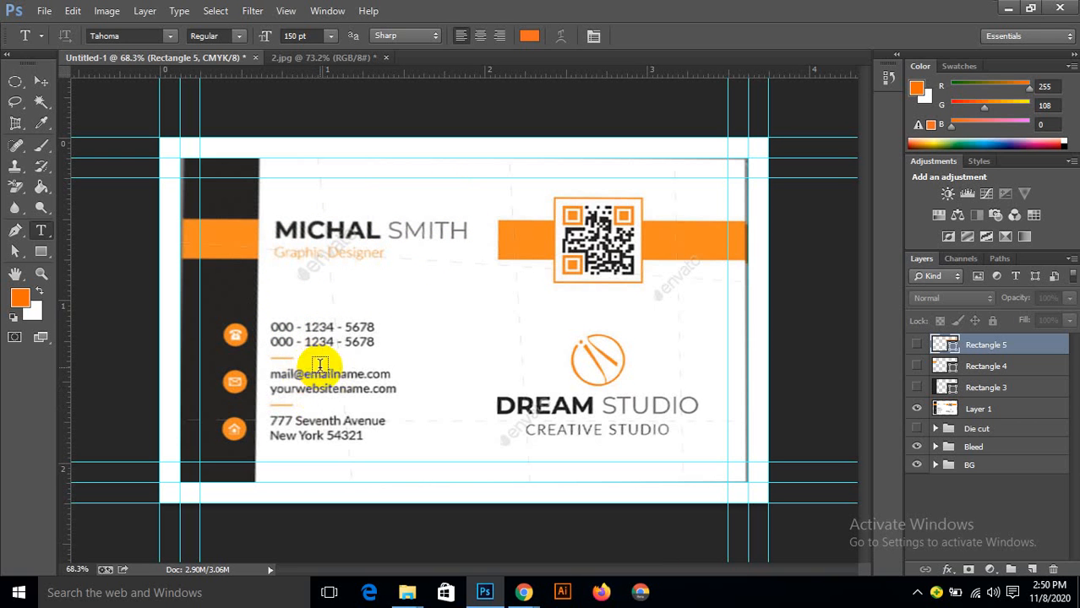
double_click(281, 326)
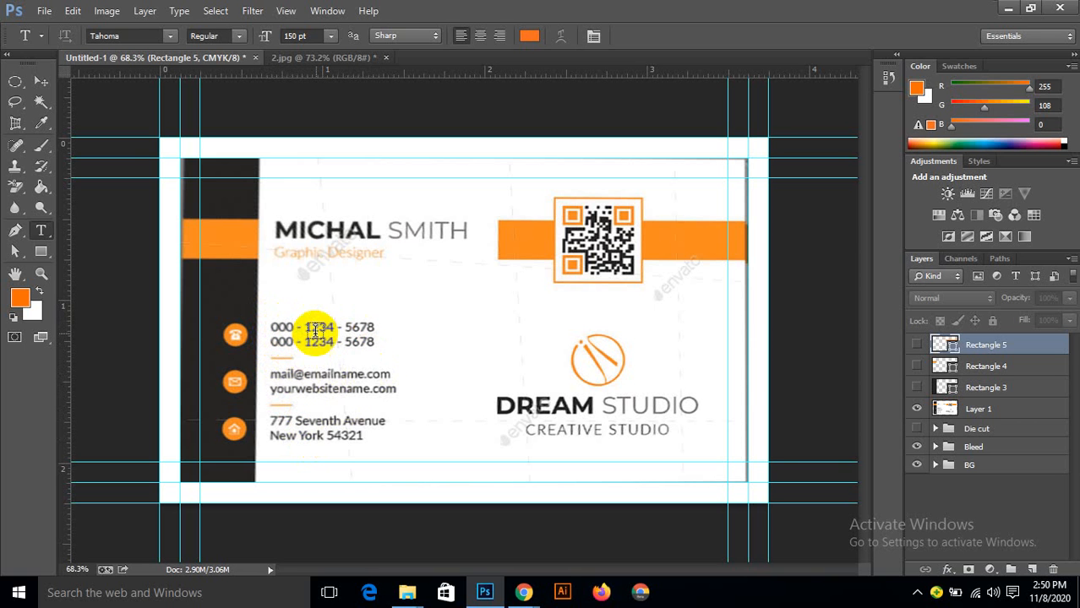
scroll(203, 224, up, 1)
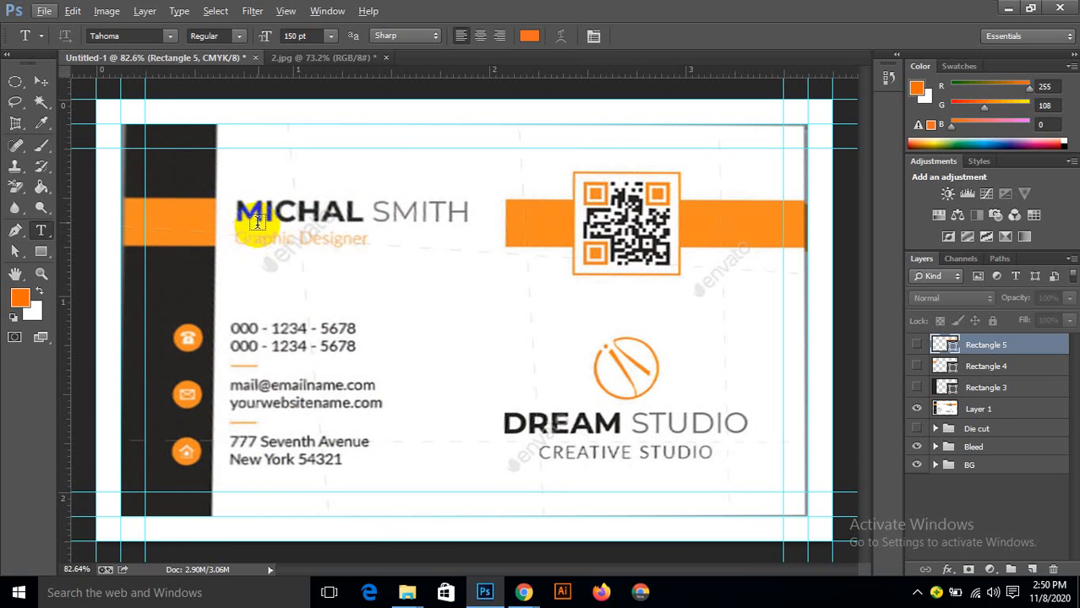
drag(238, 211, 263, 208)
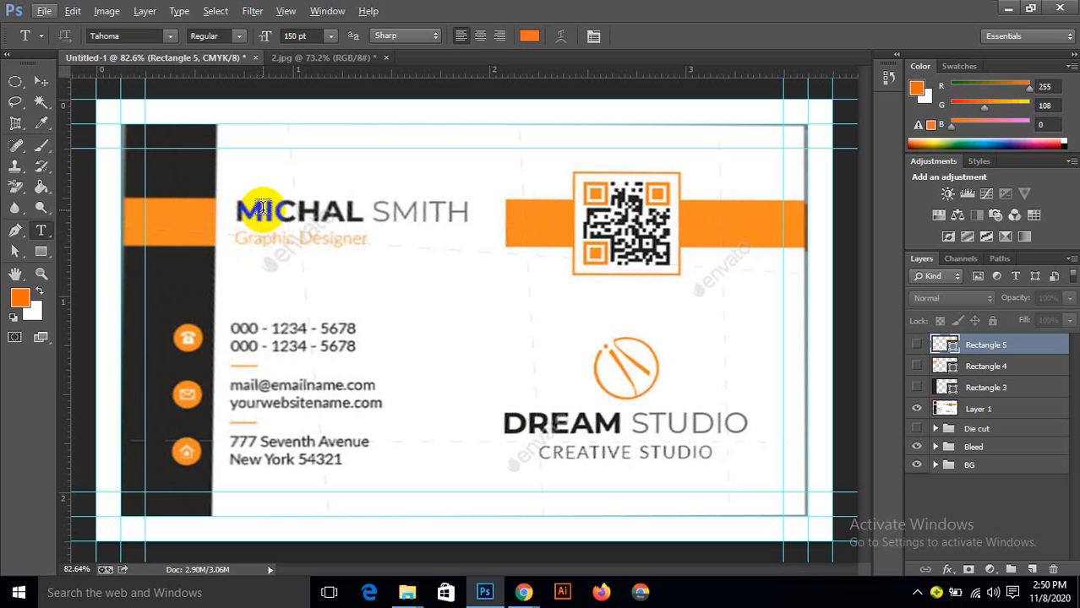
Step: Start a horizontal text line below the card's job title, using the Montserrat font at 12 pt
click(42, 233)
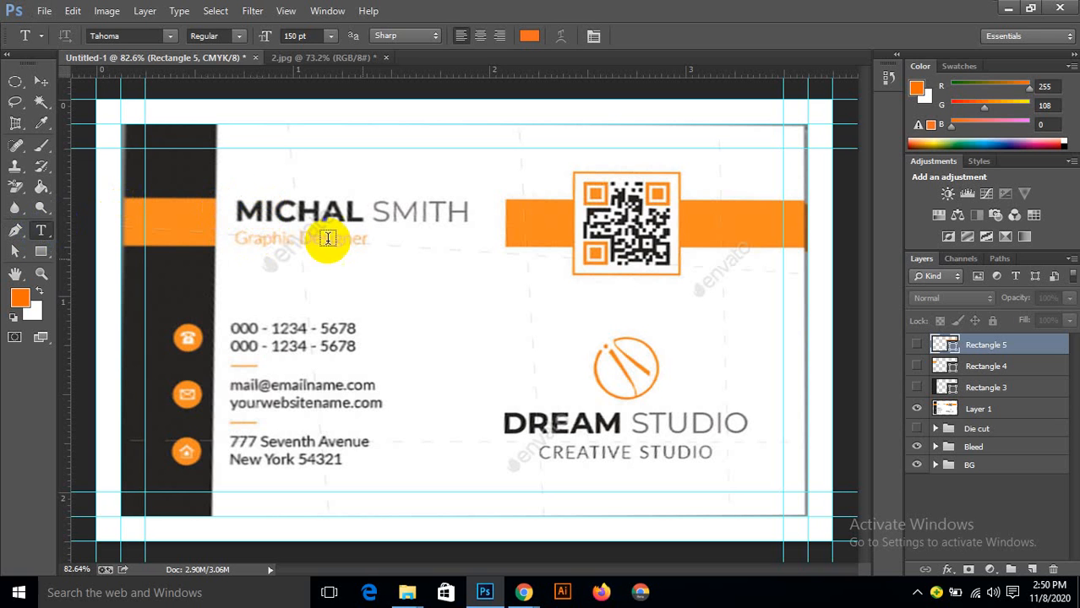
click(345, 286)
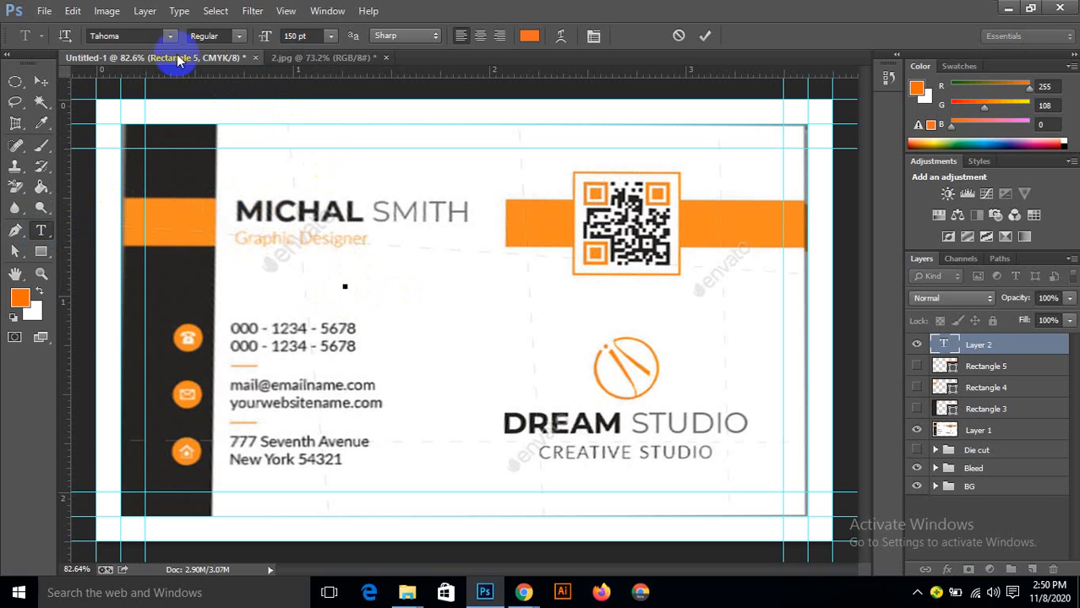
click(108, 36)
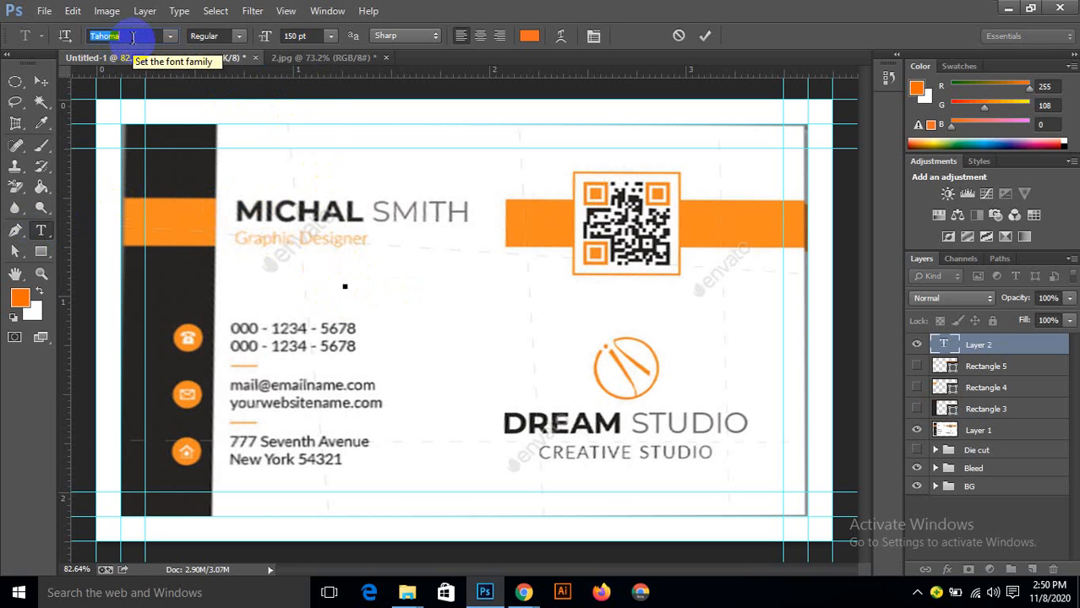
text(Mo)
text(on)
text(tserrat)
key(Return)
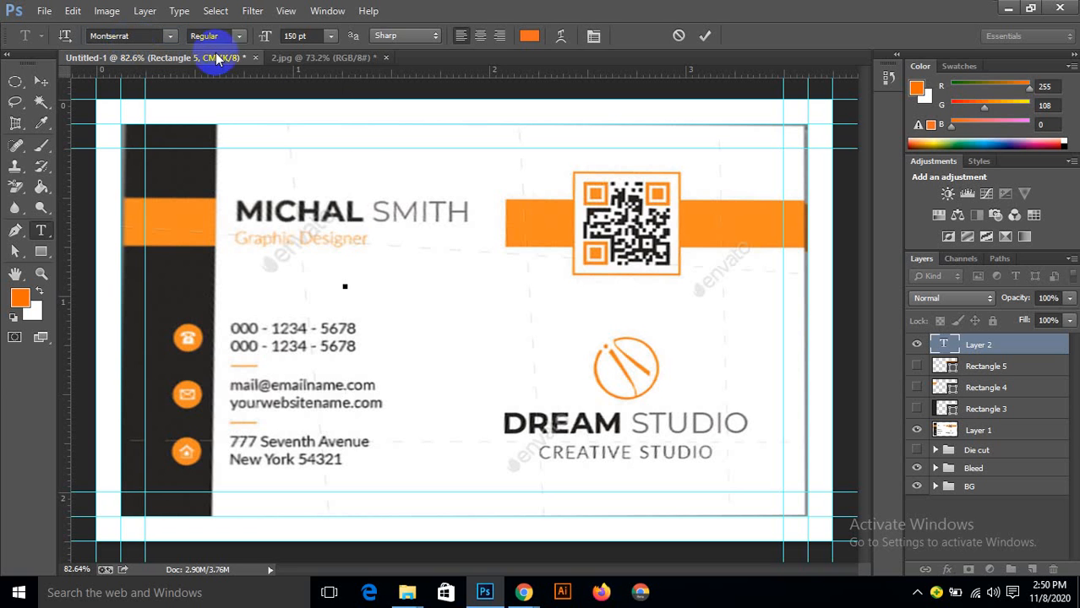
click(330, 35)
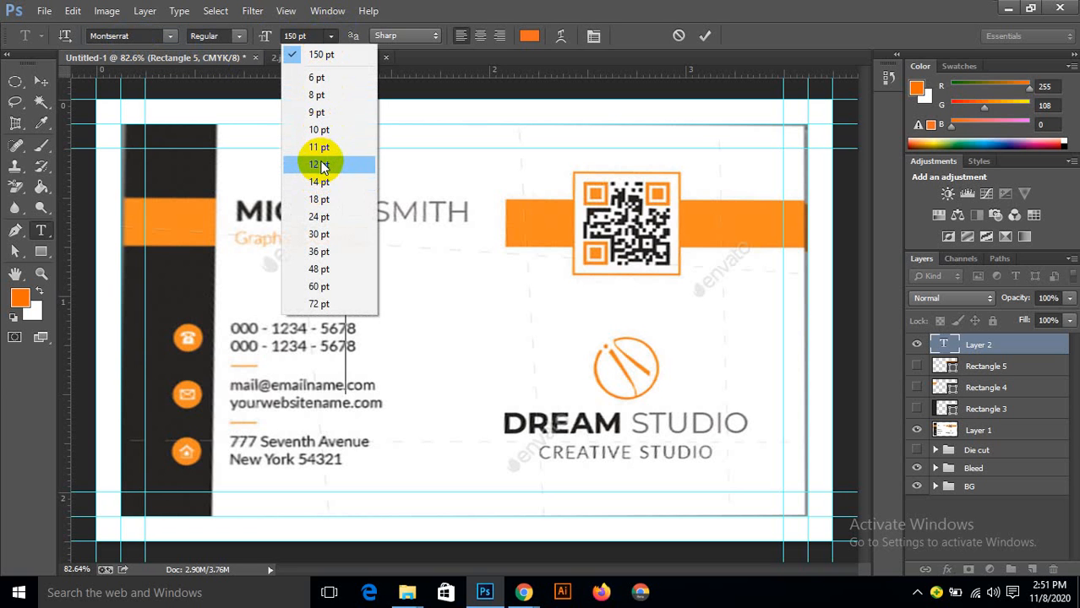
click(322, 165)
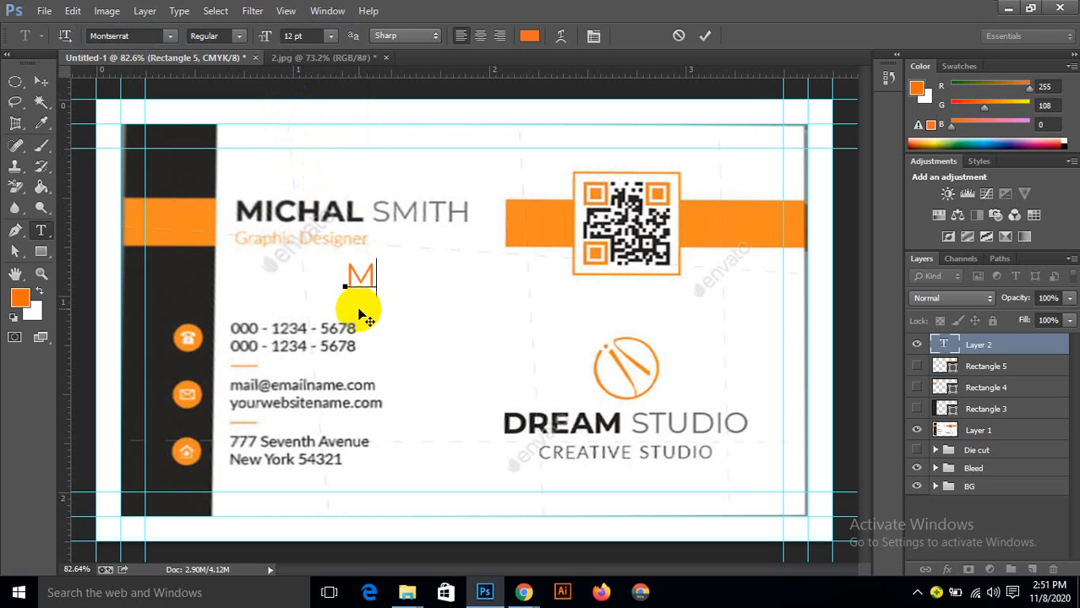
key(BackSpace)
Step: Set the text colour to #252624 sampled from the reference name's bold lettering, and enter the cardholder's full name in capitals
click(529, 36)
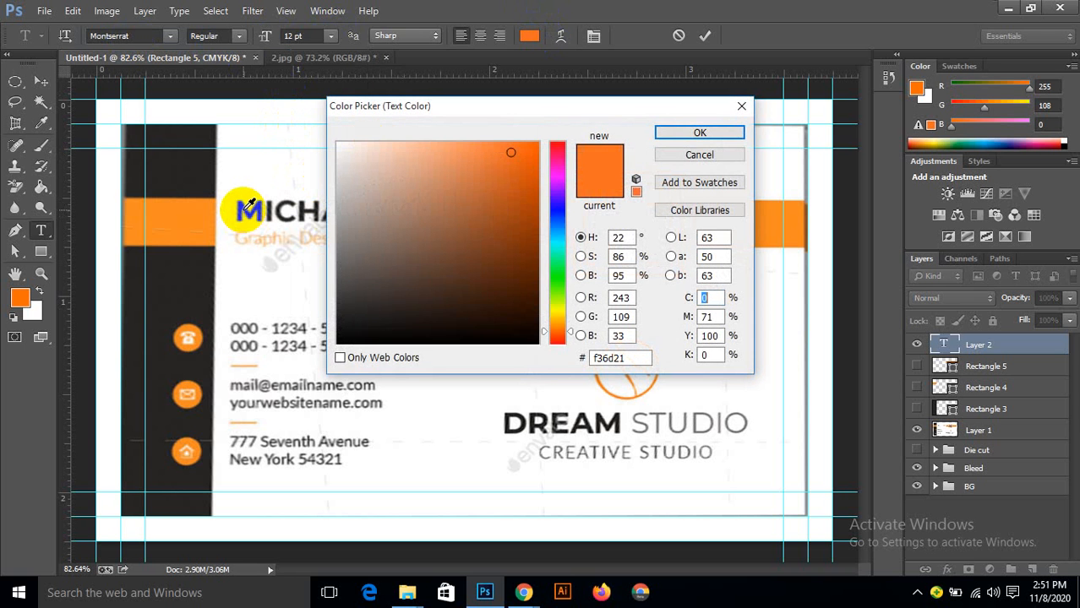
click(250, 200)
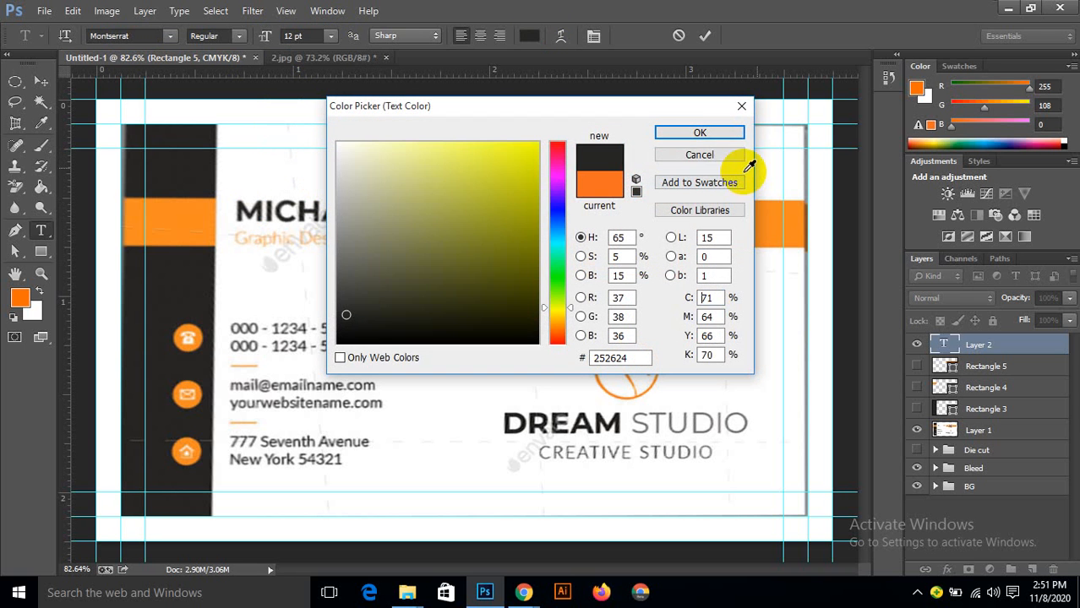
click(661, 133)
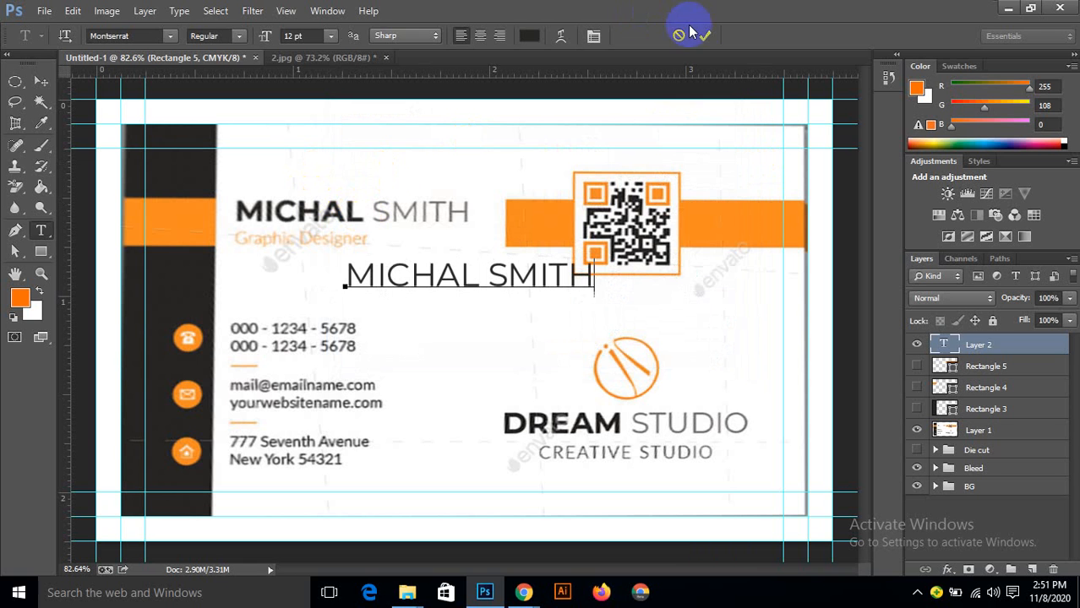
click(703, 36)
Step: Move the name text closer beneath the reference's job title and set its font size to 10 pt
click(40, 82)
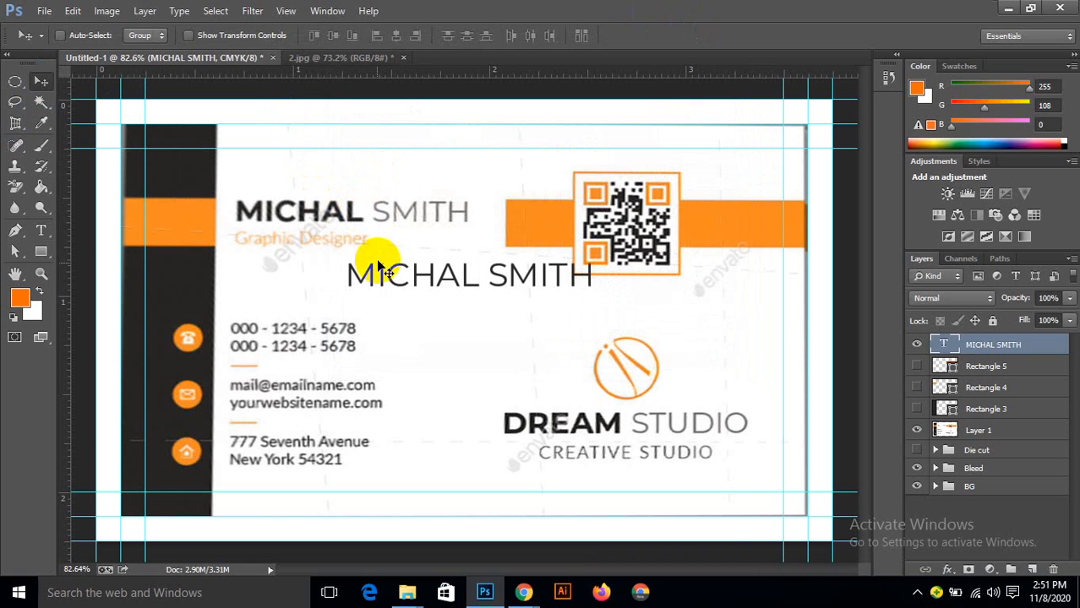
drag(377, 272, 554, 278)
click(42, 230)
click(266, 270)
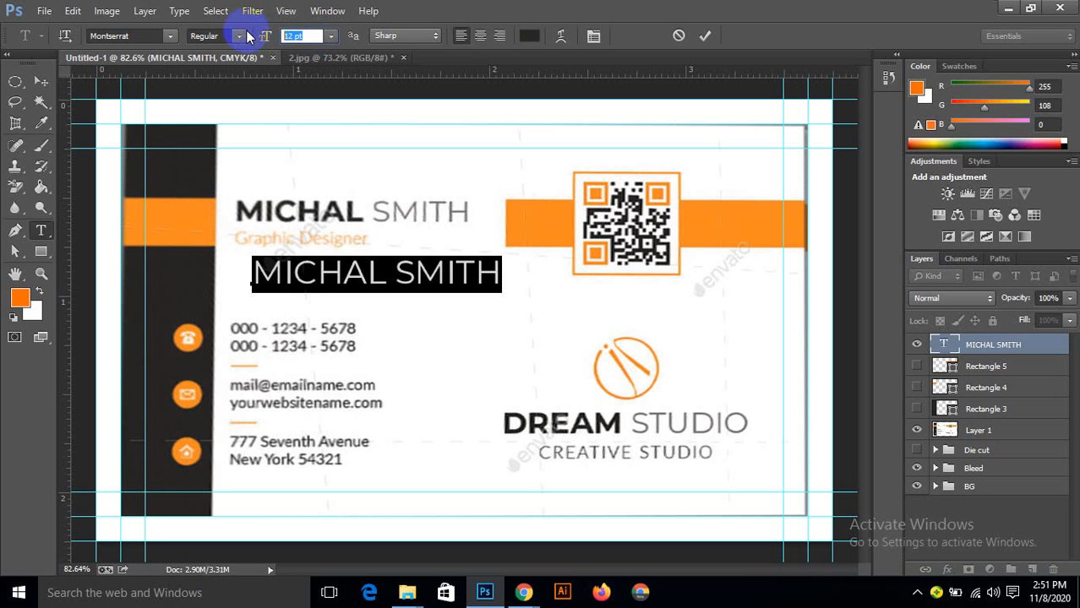
text(10)
key(Return)
click(706, 35)
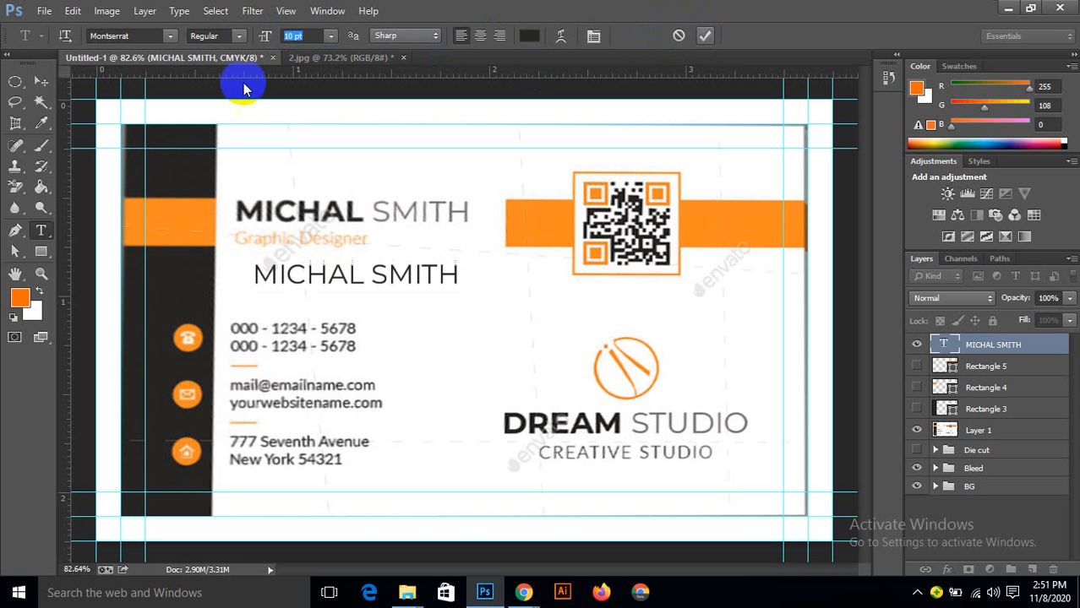
Step: Move the name text onto the reference image's name line to compare their sizes
click(39, 82)
drag(308, 267, 296, 218)
scroll(201, 208, up, 4)
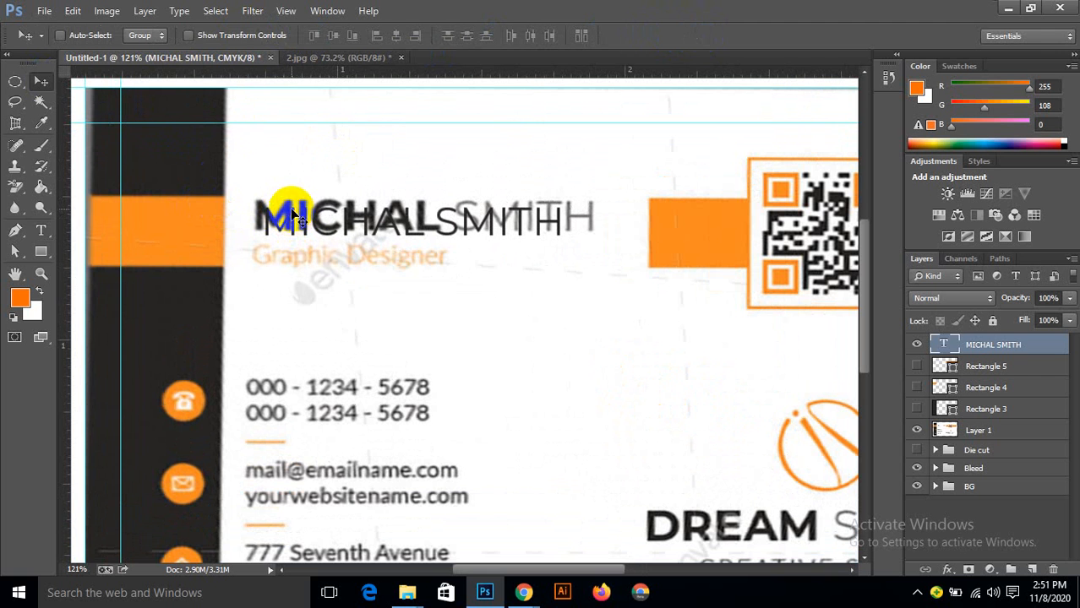
Step: Set the name text to 11 pt and align its start with the first letter of the reference name
click(40, 230)
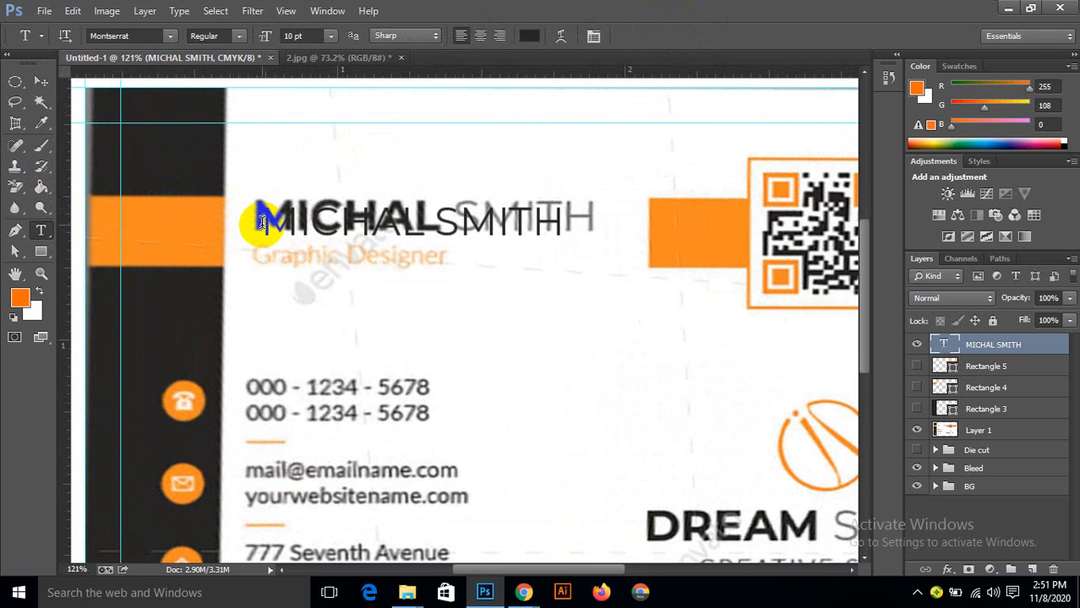
drag(266, 223, 646, 224)
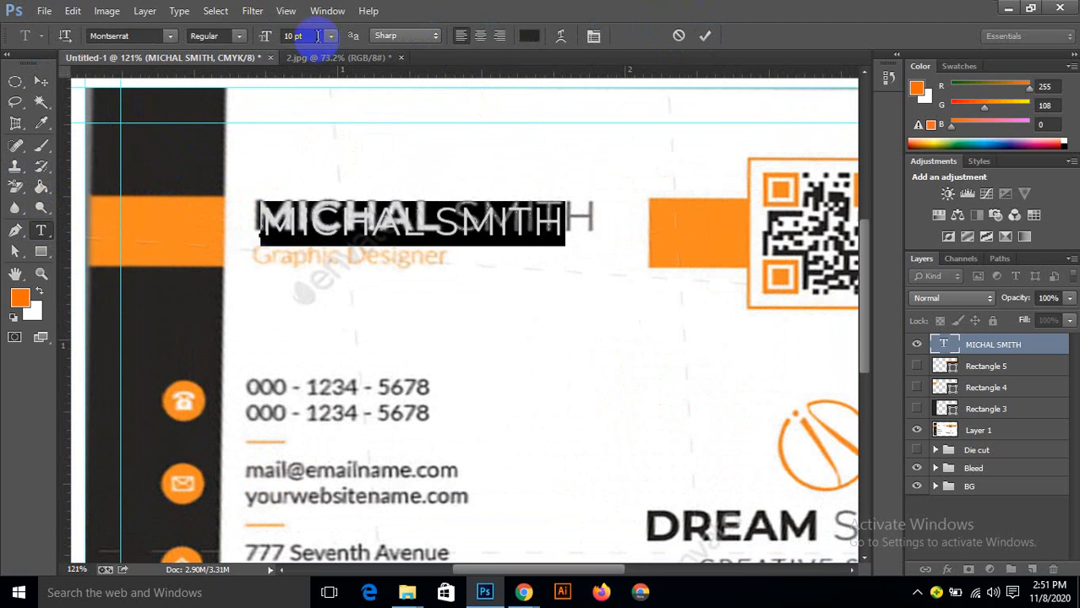
key(Up)
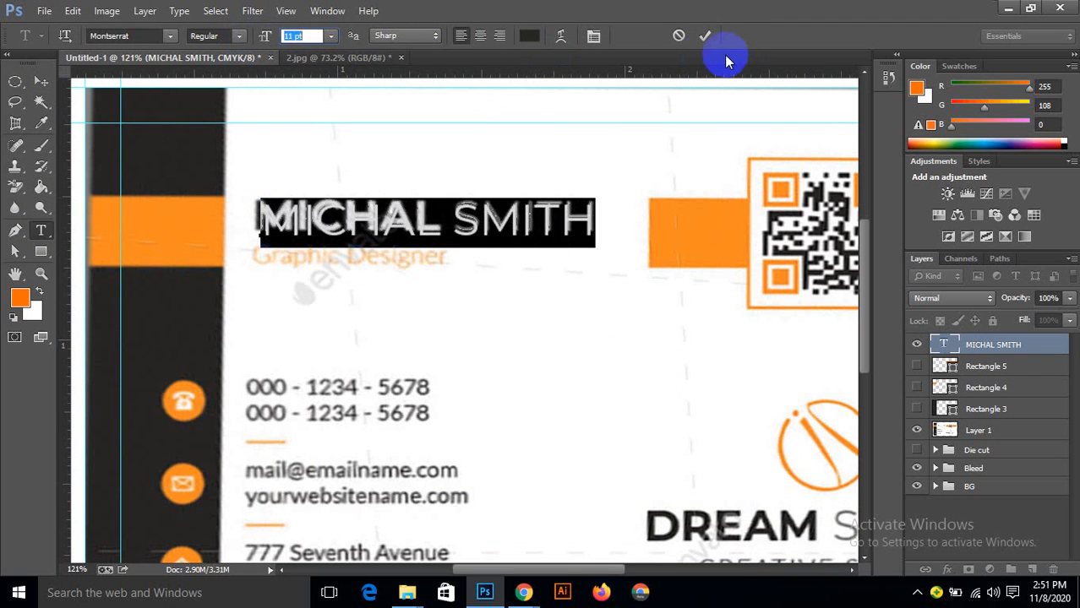
click(706, 35)
click(38, 89)
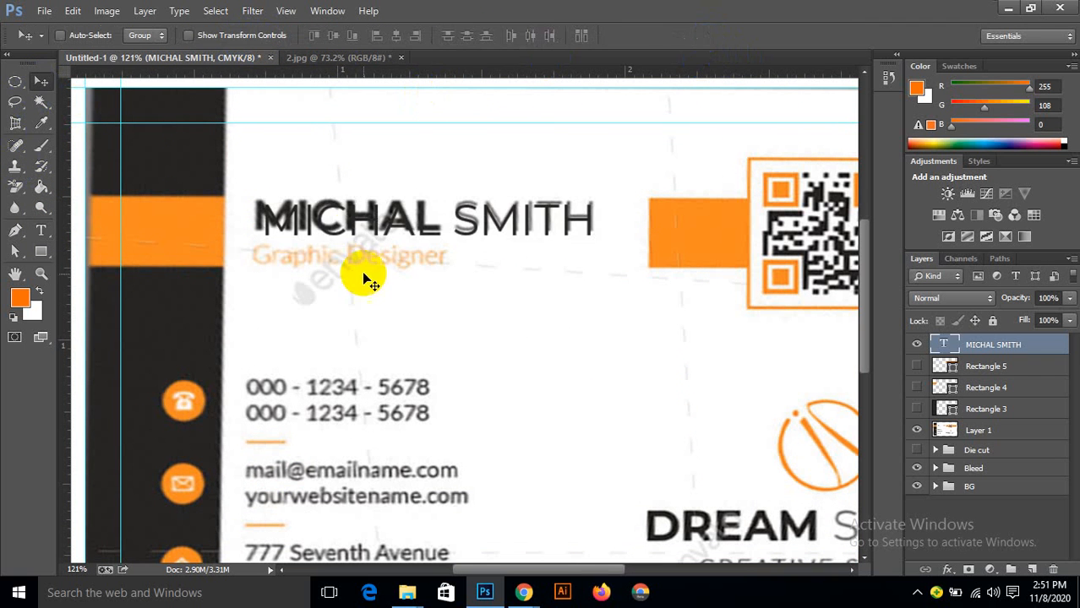
drag(359, 226, 327, 234)
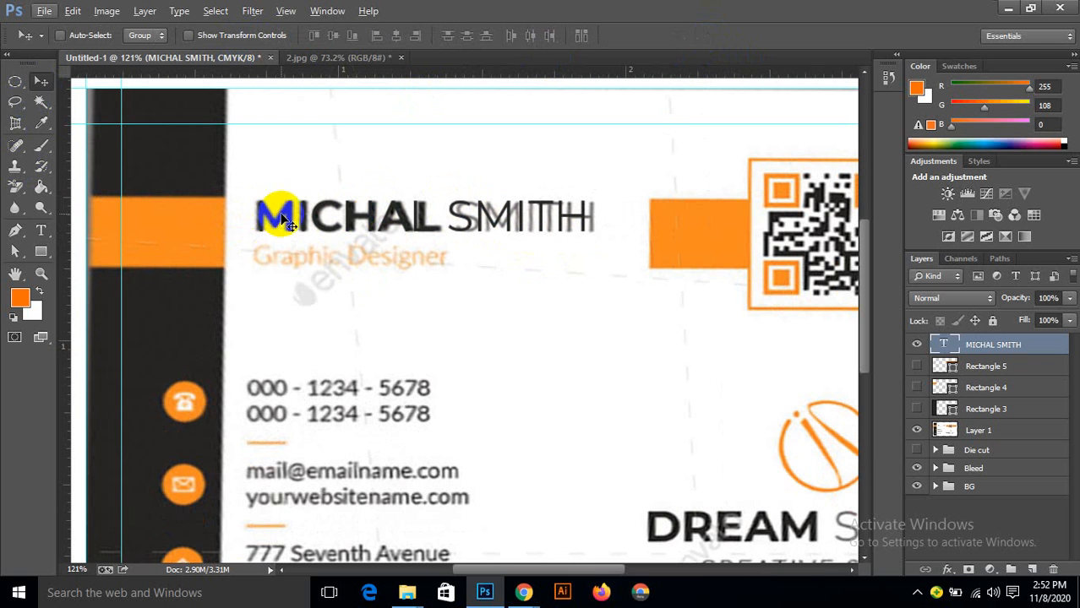
Step: Set the first name in the name text to Montserrat Bold, checking the Google Meet call in Chrome before applying the weight
click(42, 230)
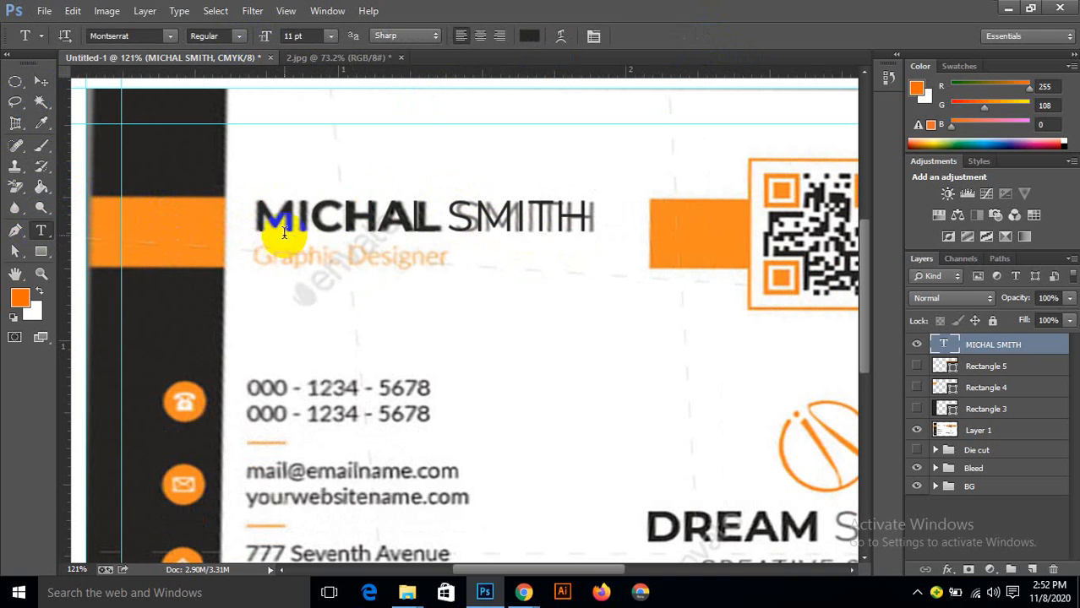
drag(255, 215, 441, 228)
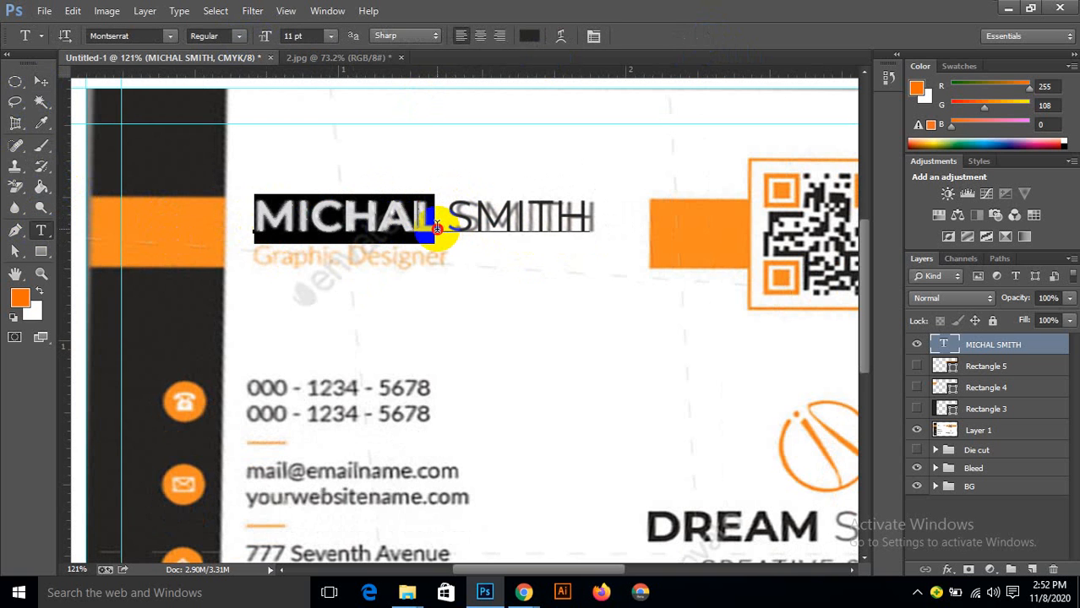
click(520, 593)
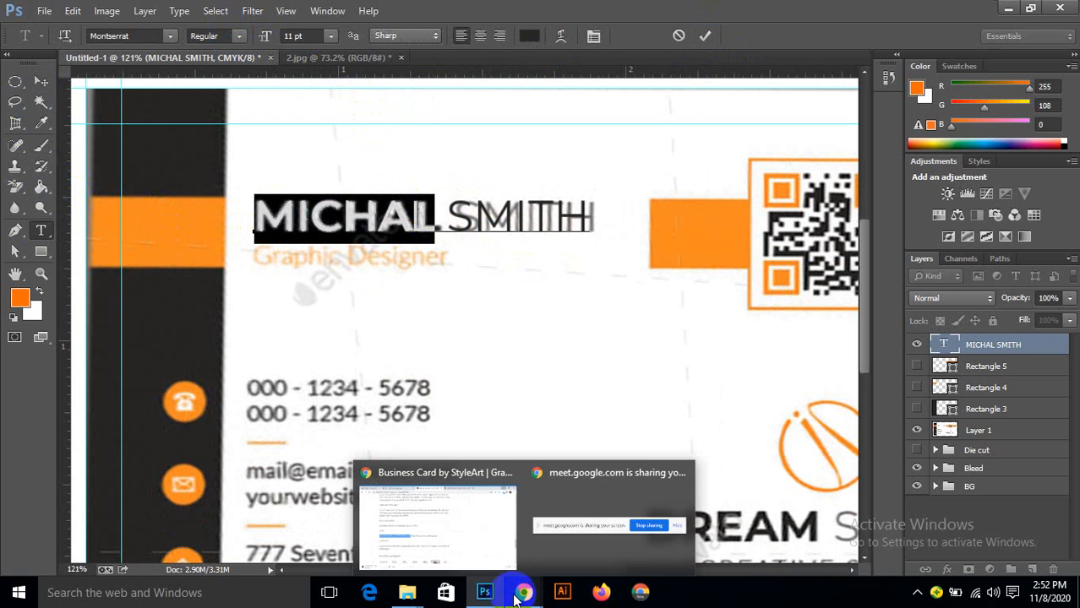
click(438, 505)
click(173, 12)
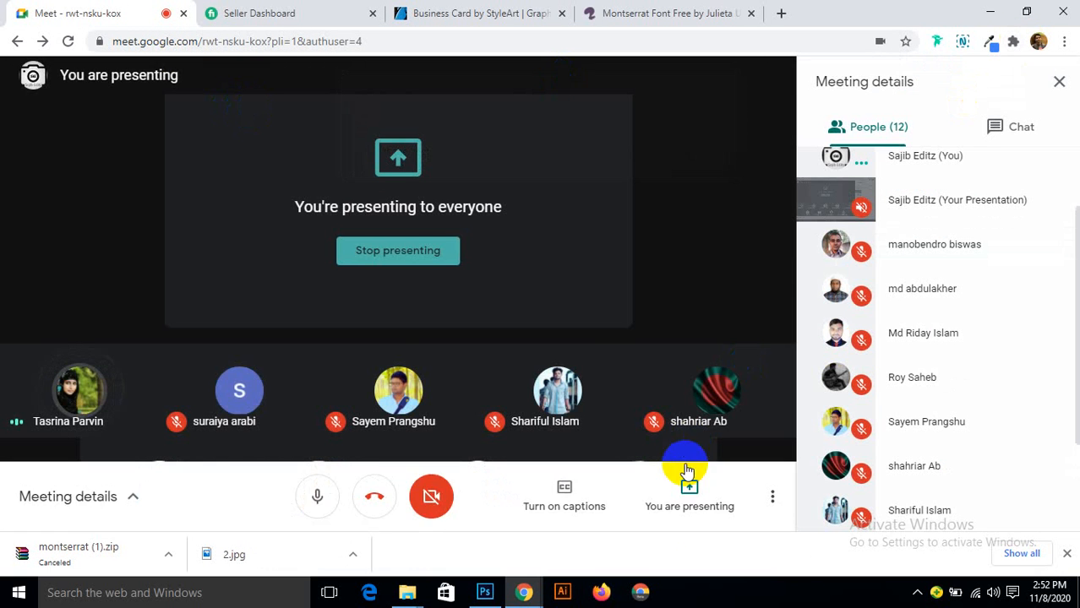
click(990, 12)
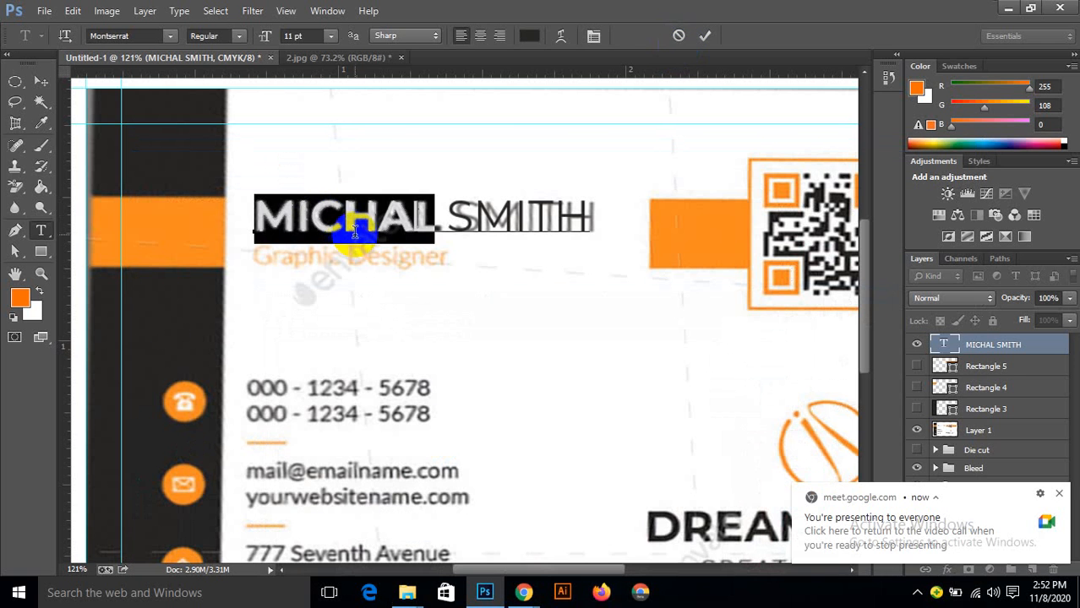
click(239, 35)
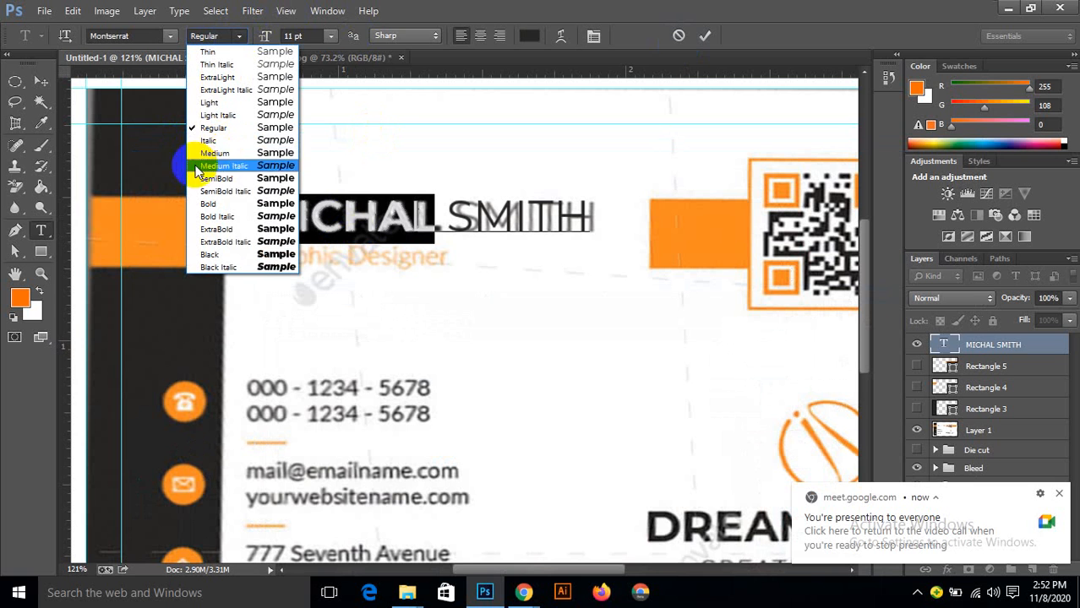
click(213, 204)
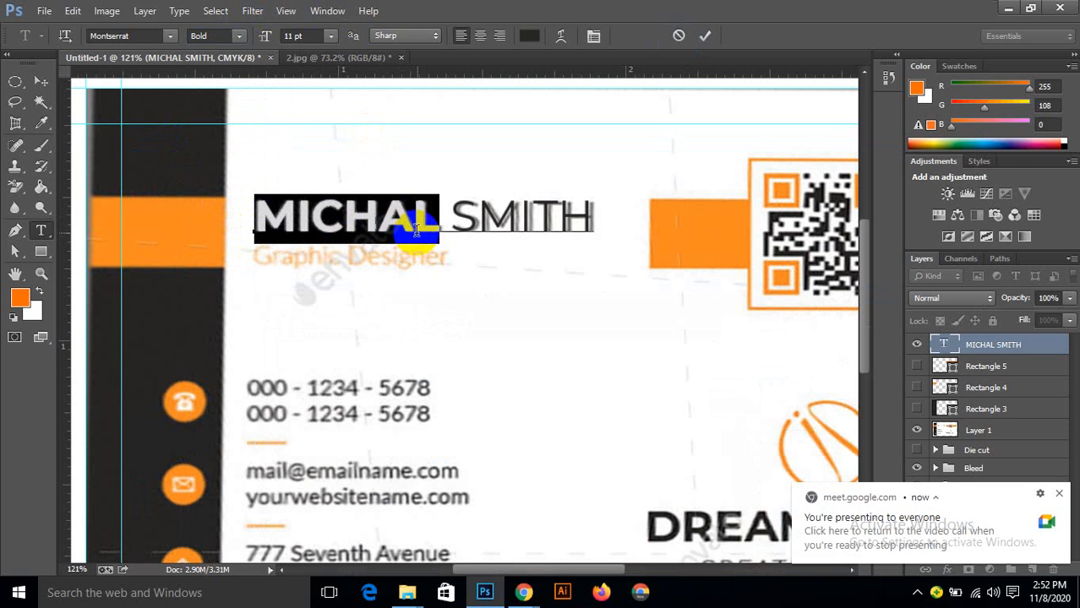
Step: Colour the surname in the name text grey #7d7d7d, commit the text edit and dismiss the Meet notification
drag(460, 218, 607, 217)
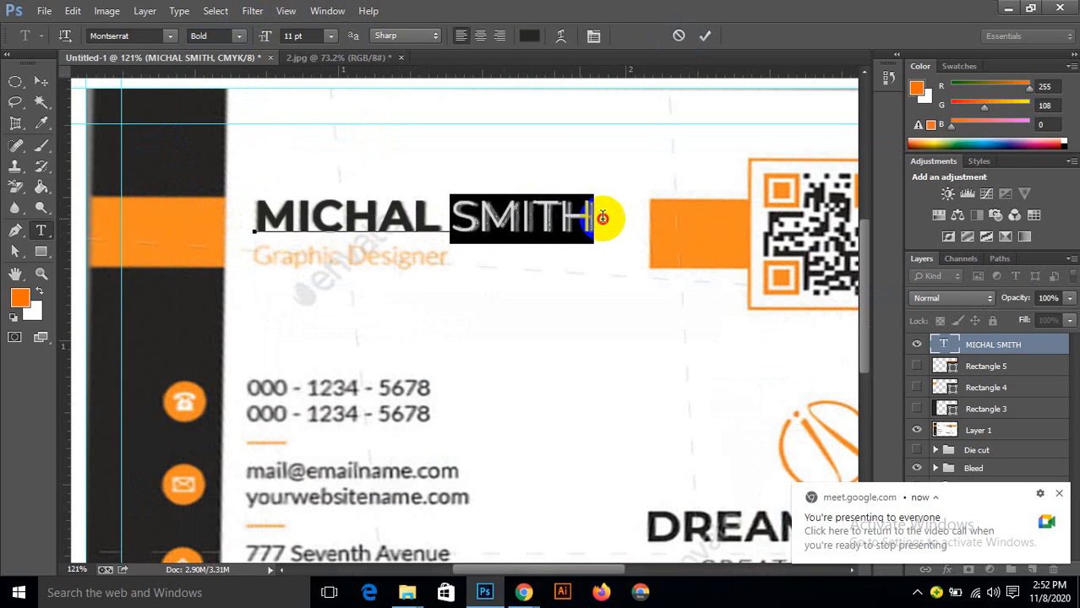
click(529, 38)
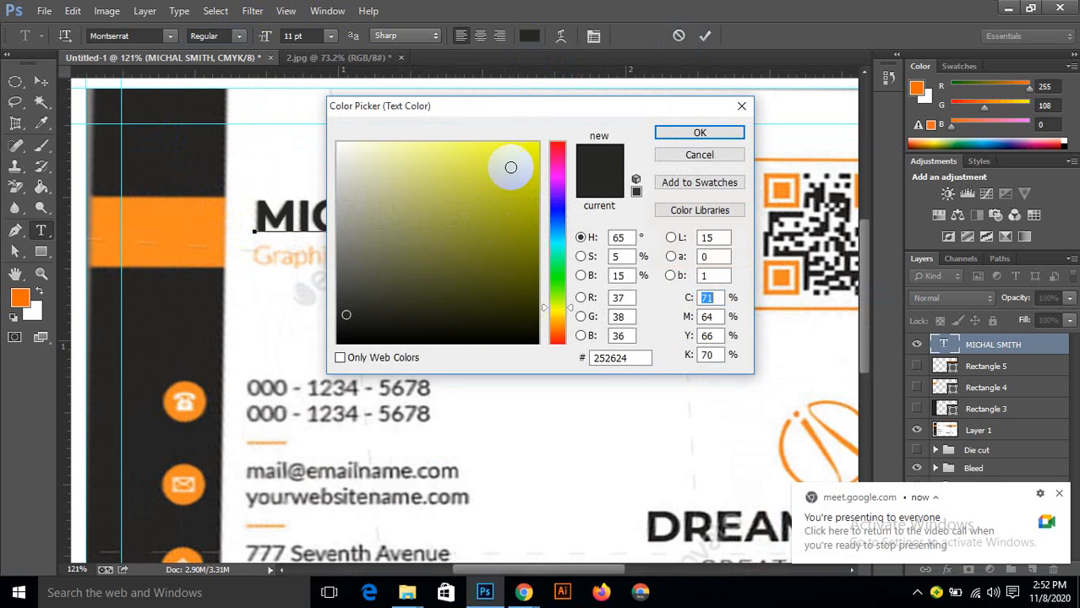
drag(465, 106, 609, 109)
drag(524, 260, 468, 247)
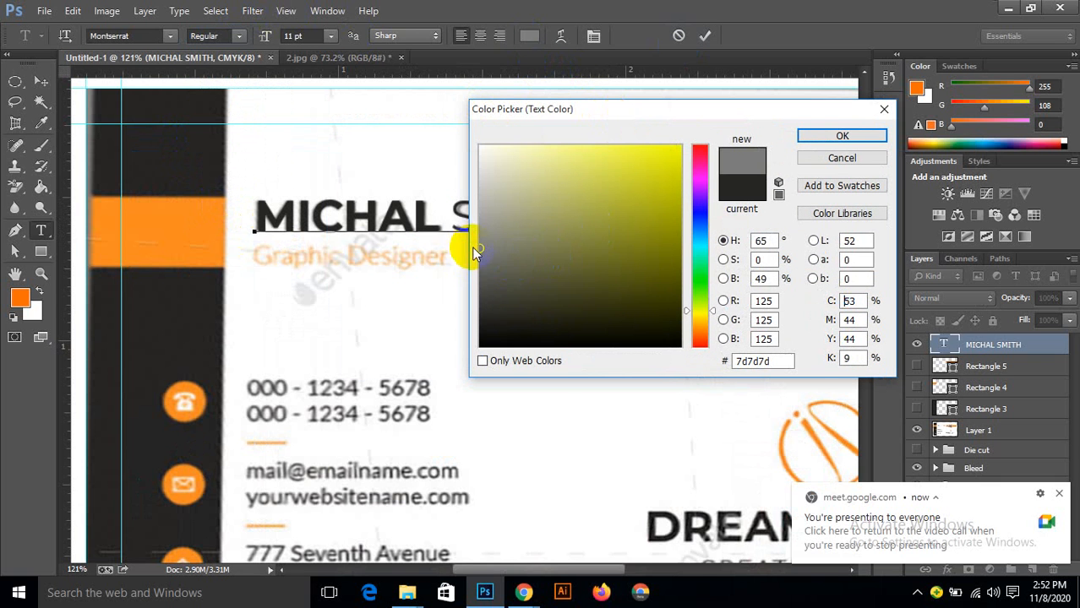
click(836, 136)
click(704, 35)
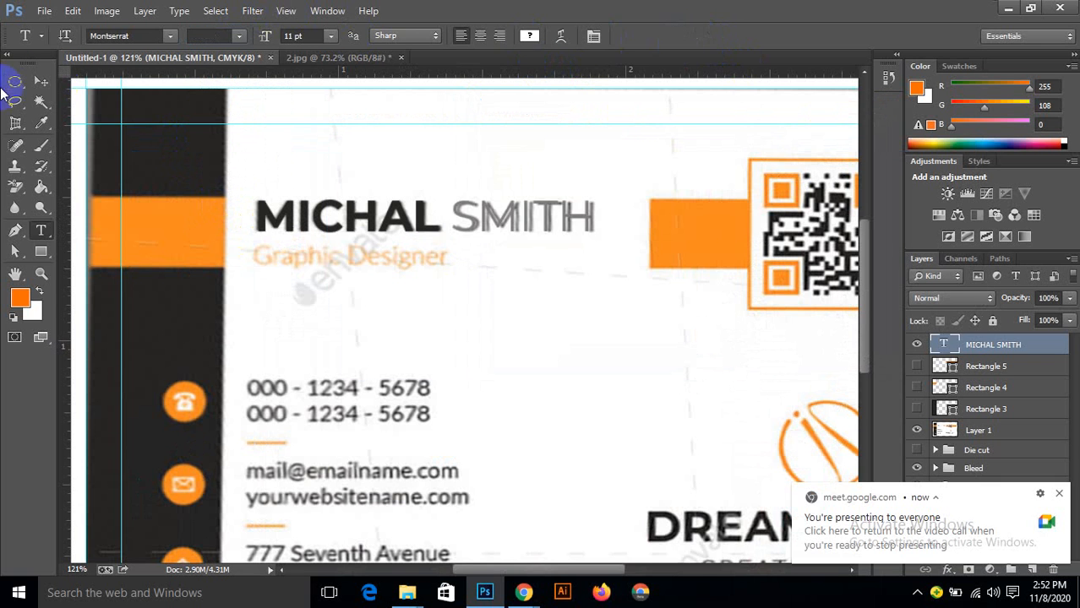
click(40, 81)
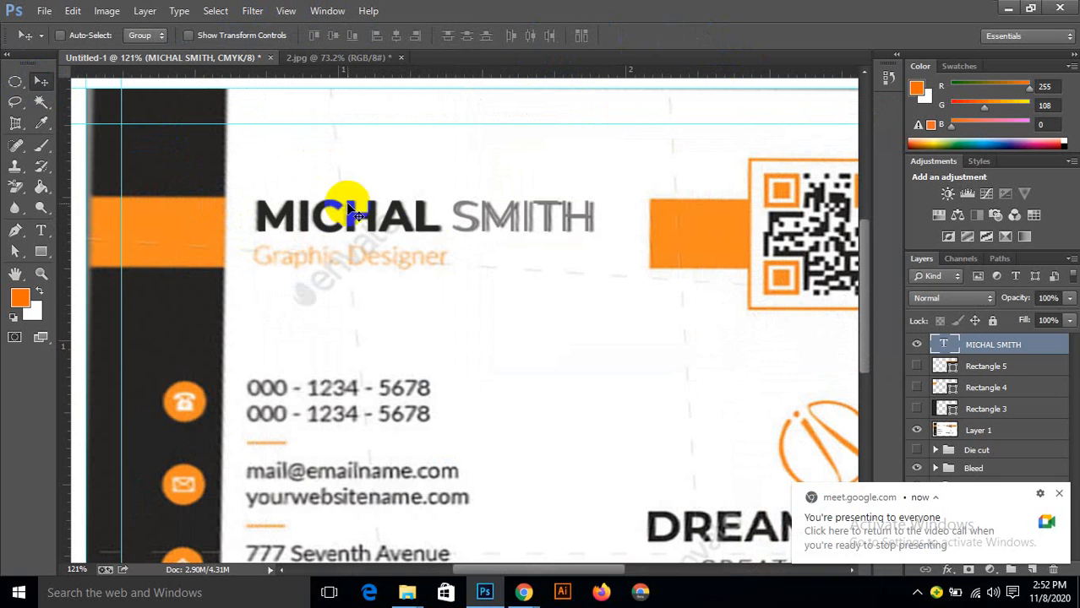
click(1060, 494)
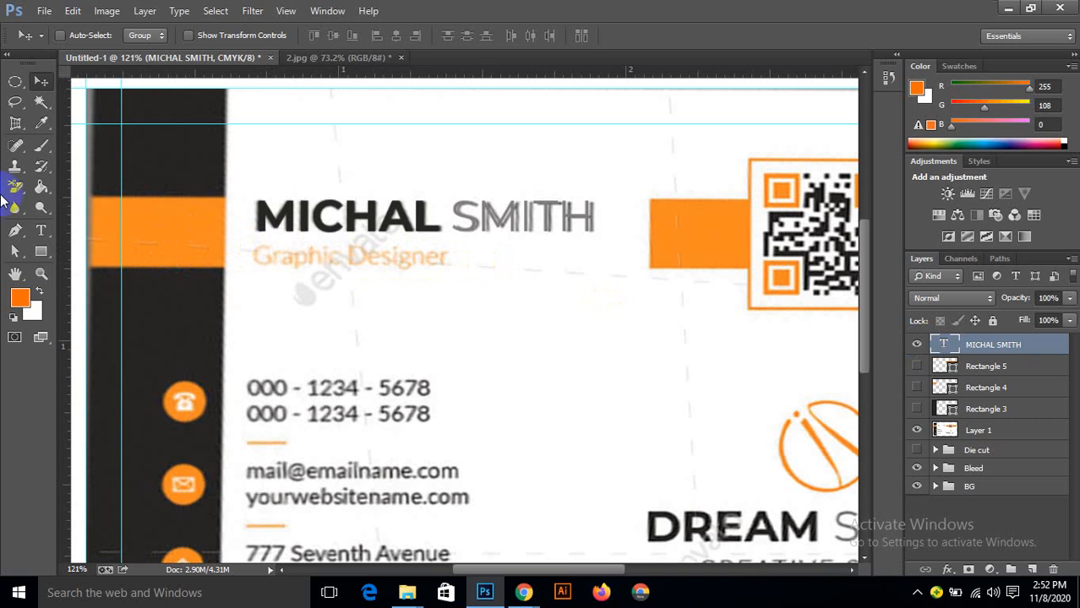
click(41, 230)
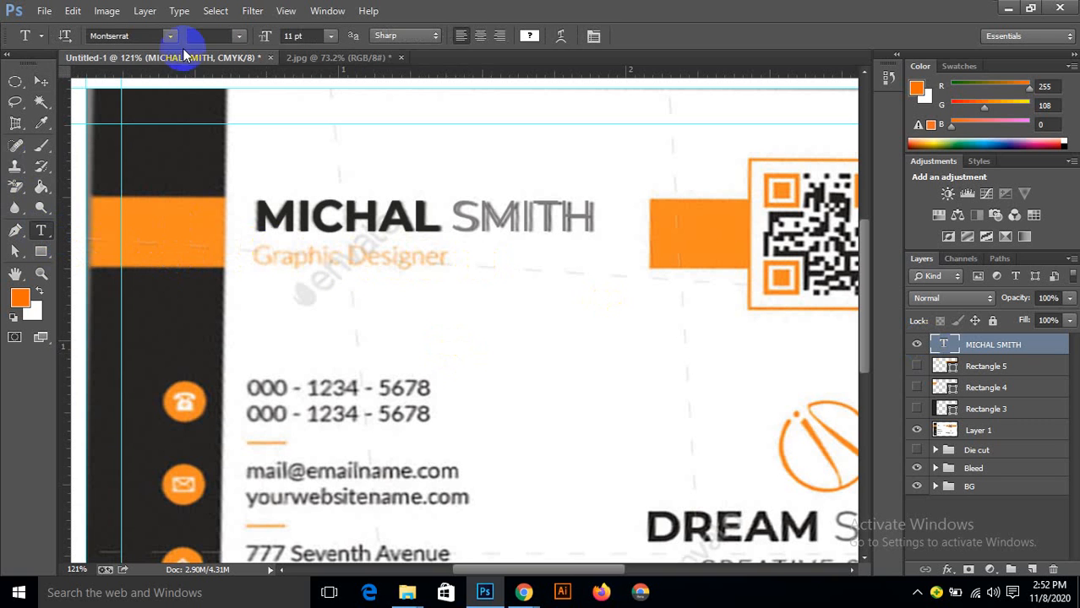
click(306, 35)
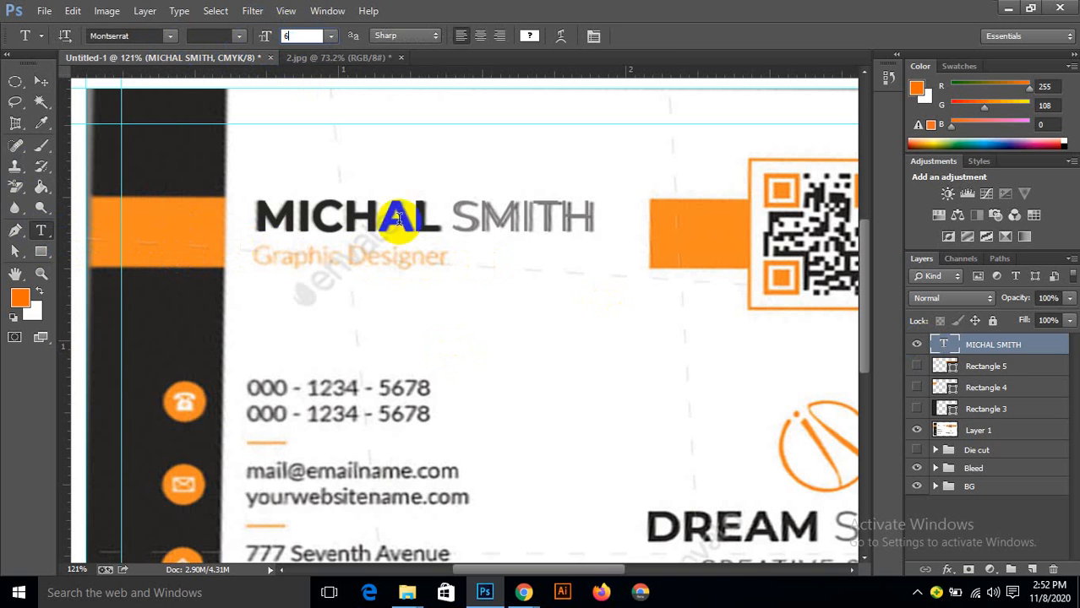
click(440, 318)
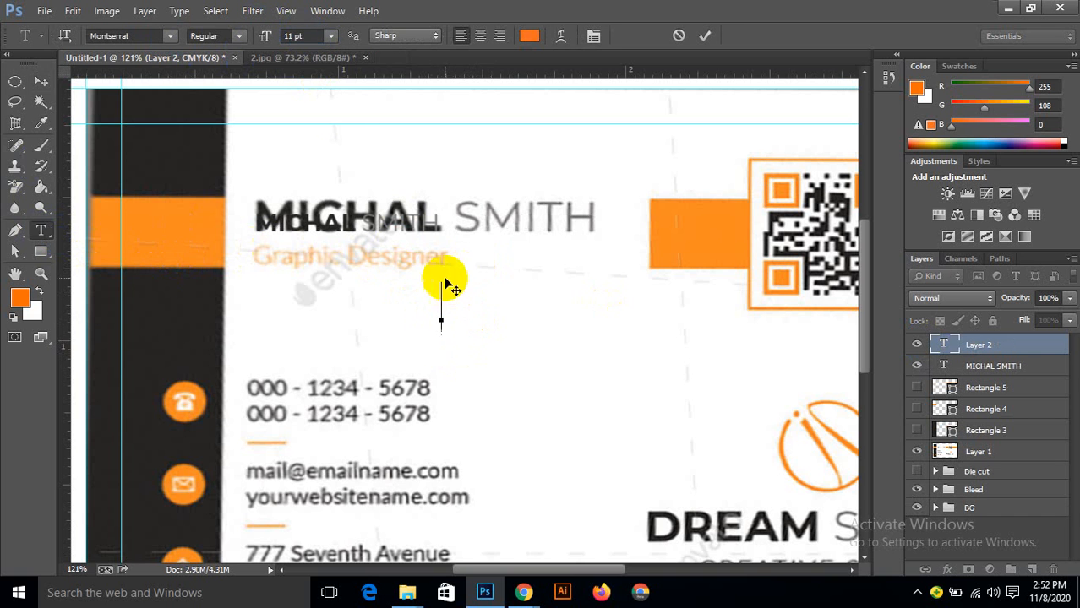
click(302, 35)
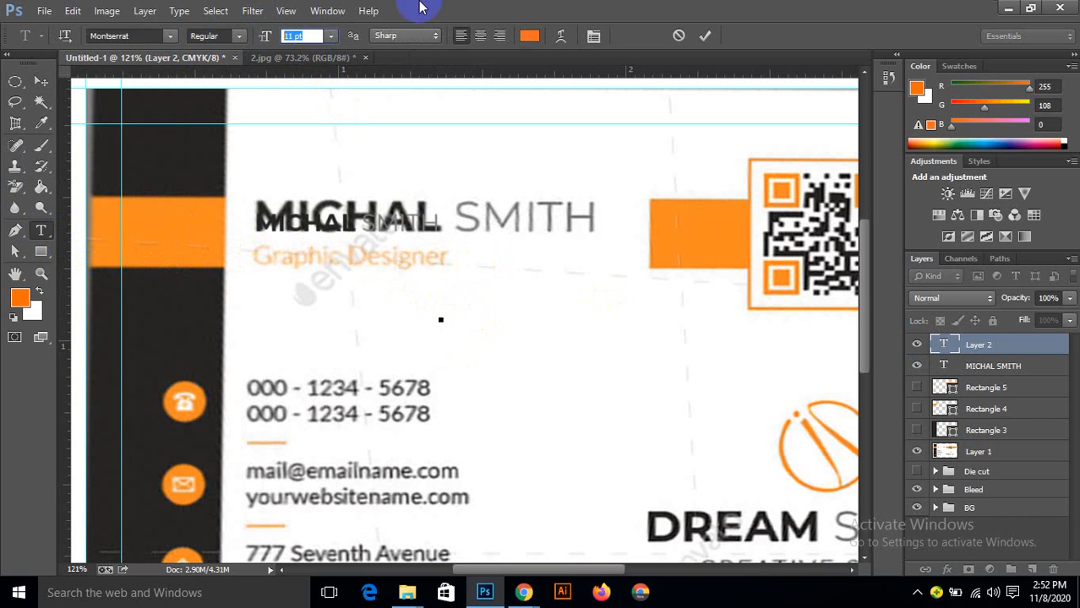
click(681, 35)
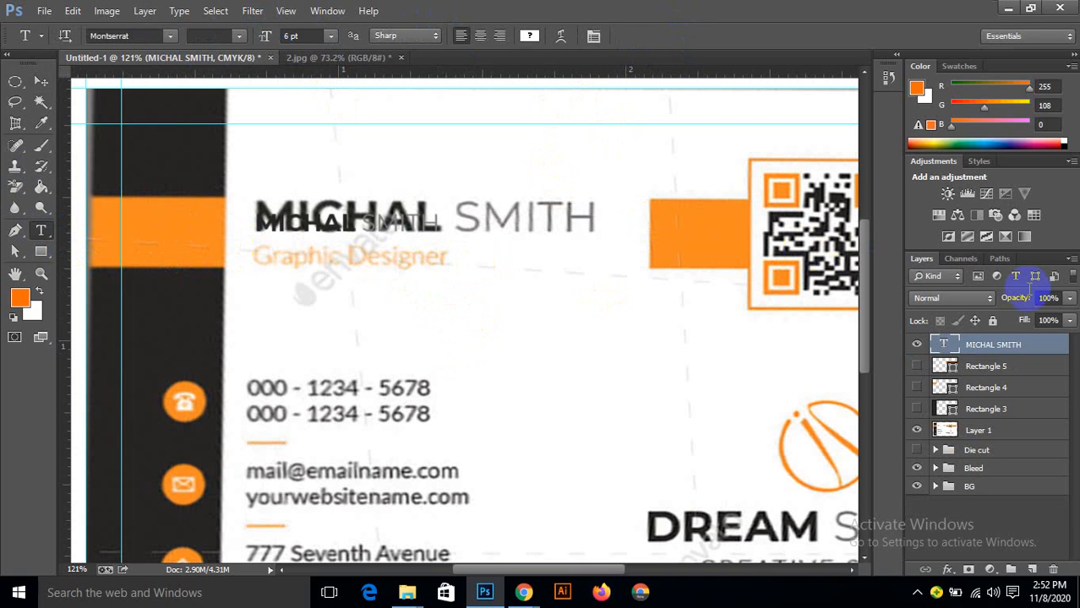
click(297, 40)
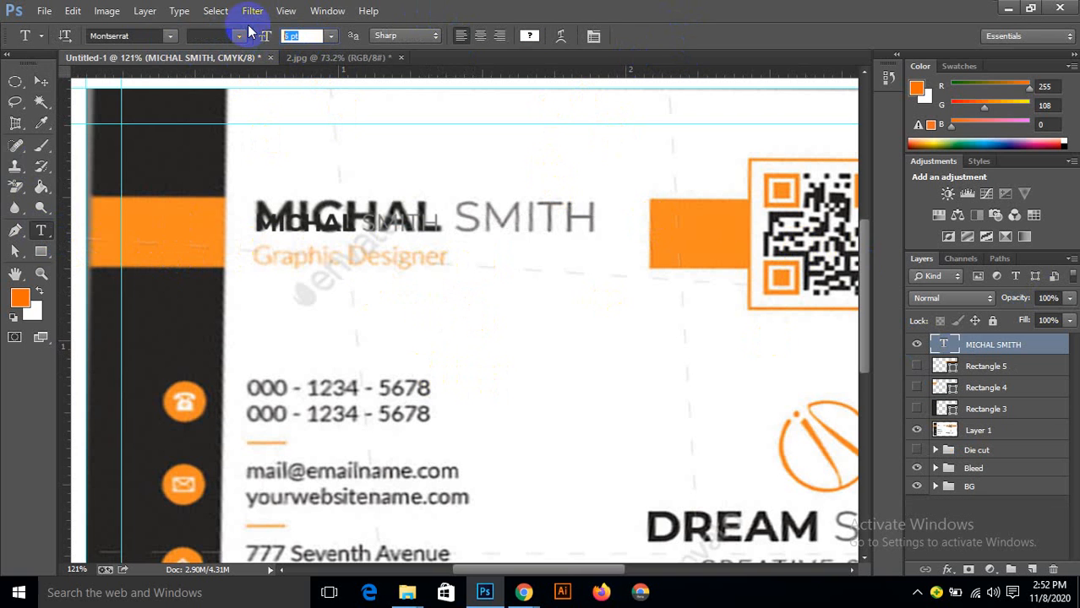
click(400, 313)
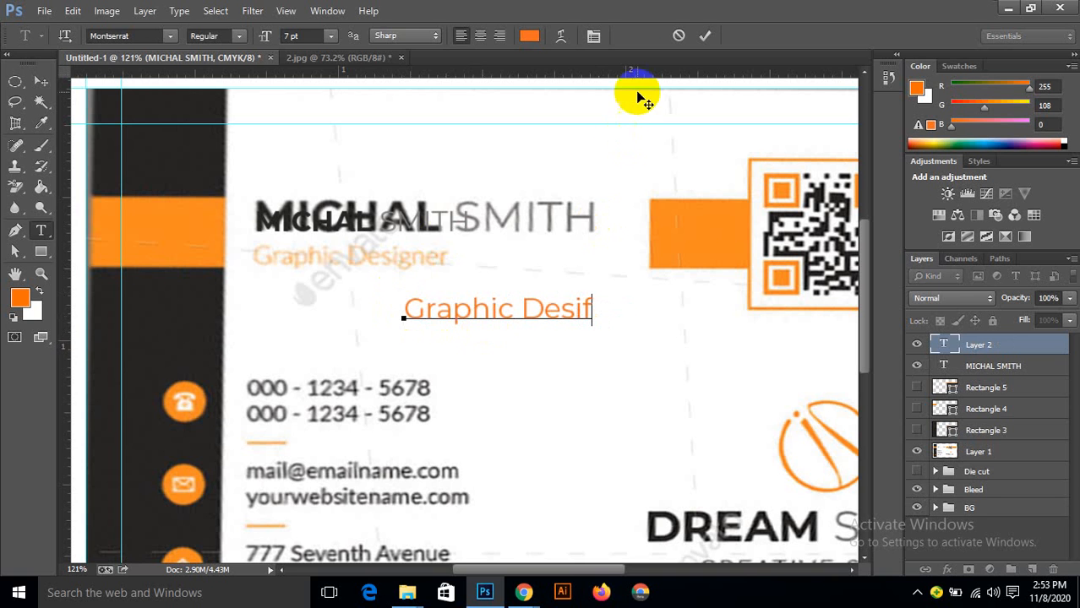
click(678, 35)
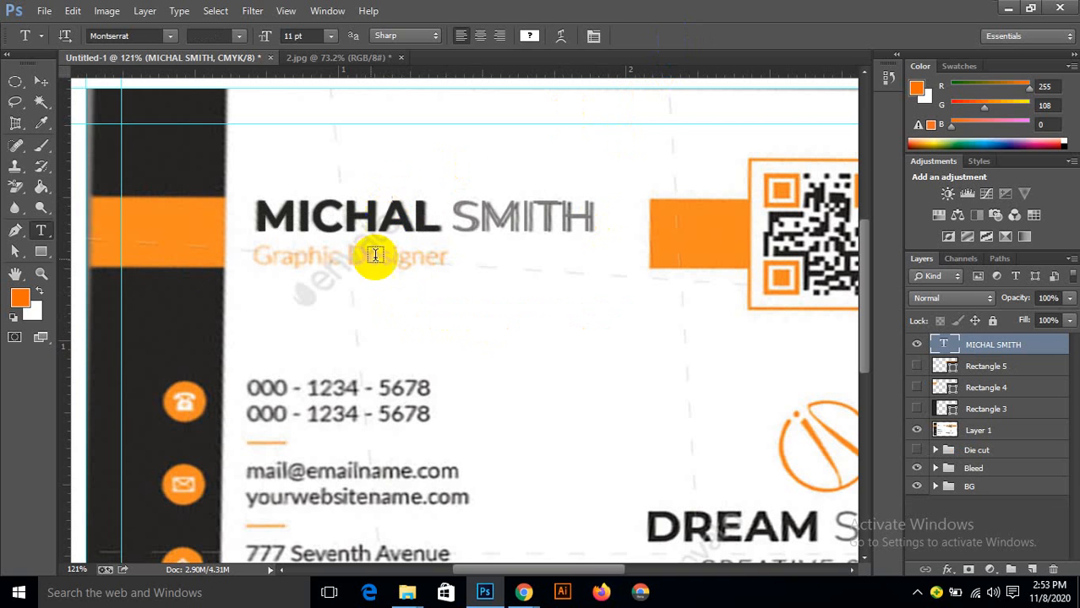
Step: Hide the name text layer and enter "Graphic Designer" as new orange text in the blank area below the reference job title
click(962, 367)
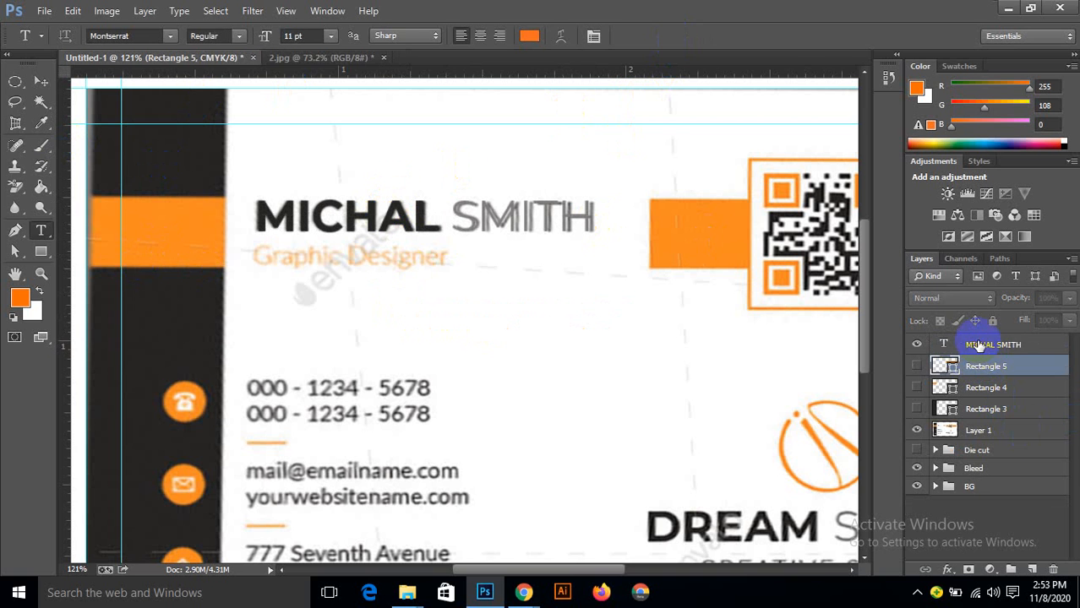
click(976, 347)
click(915, 345)
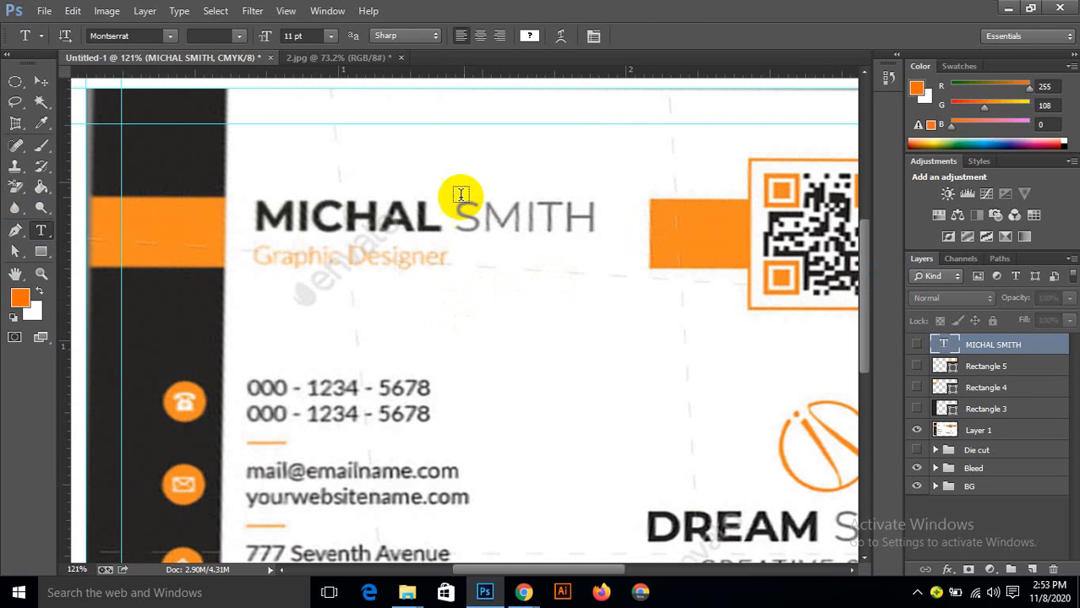
click(475, 337)
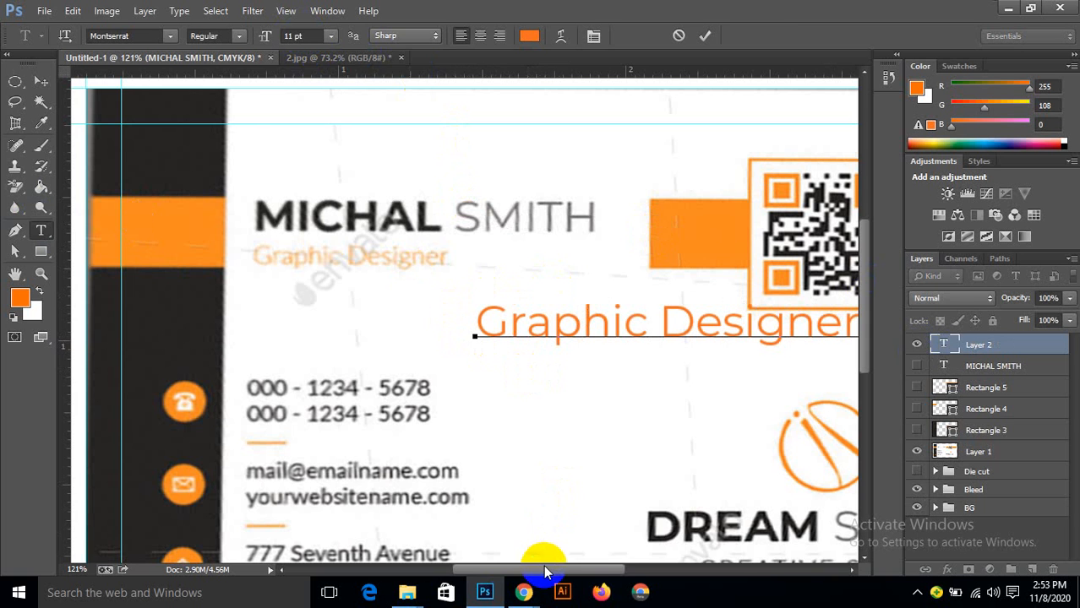
Step: Set the whole "Graphic Designer" text to 6 pt and commit it
drag(544, 569, 563, 573)
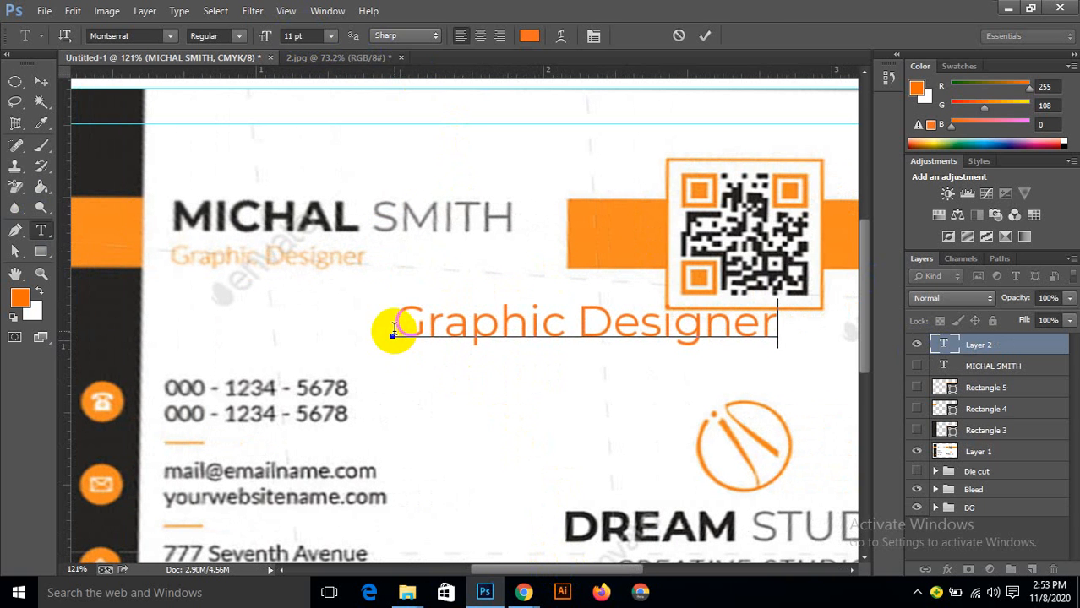
drag(392, 329, 776, 337)
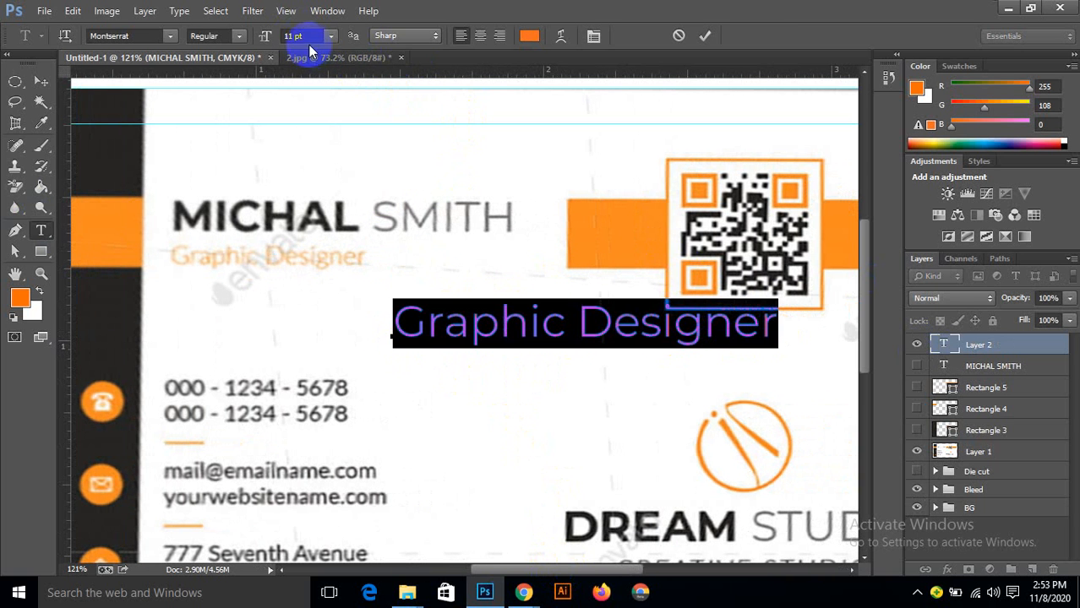
key(Down)
key(Down)
key(Down)
key(Down)
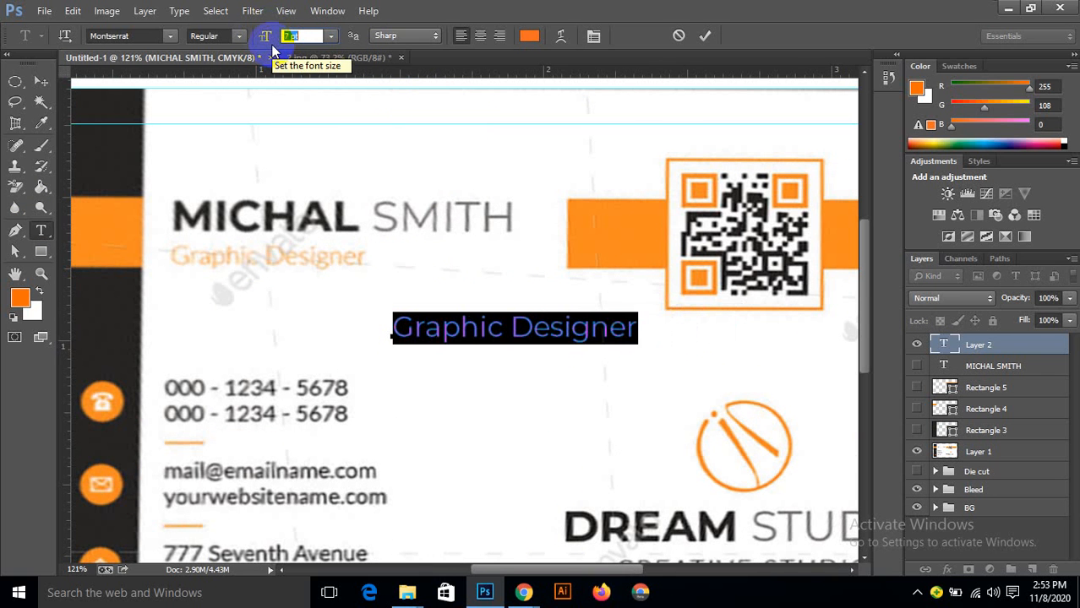
key(Down)
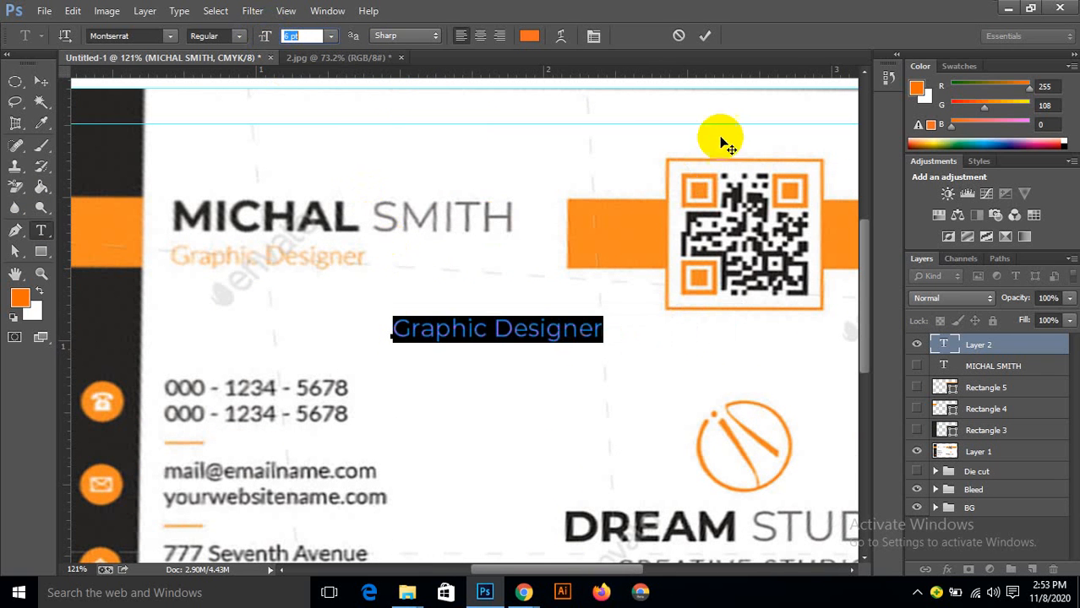
click(707, 38)
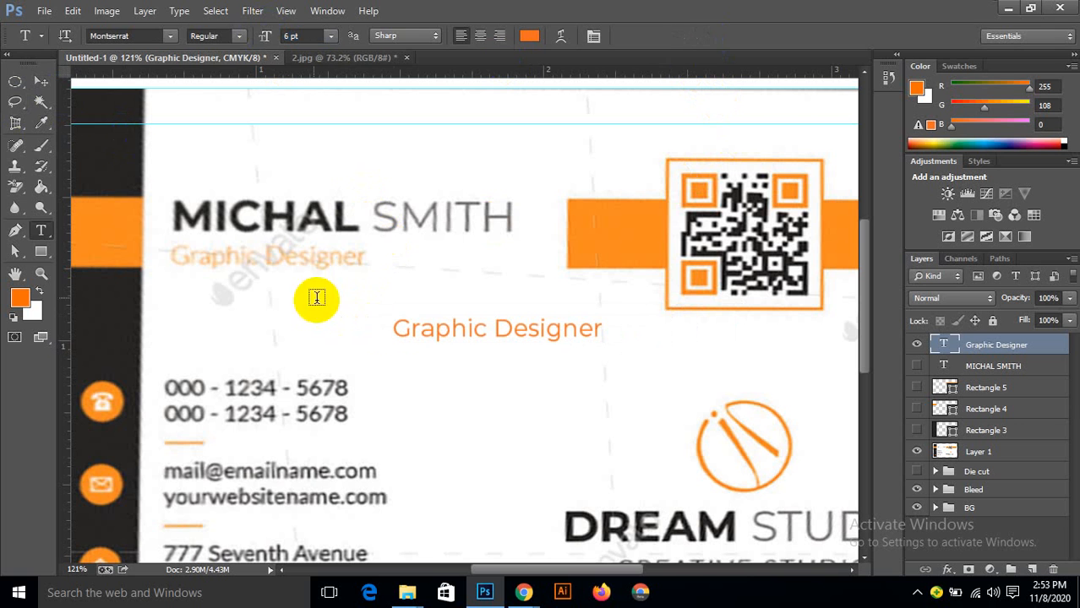
Step: Move the "Graphic Designer" text onto the reference job title, aligning its first letter with the reference G
click(41, 81)
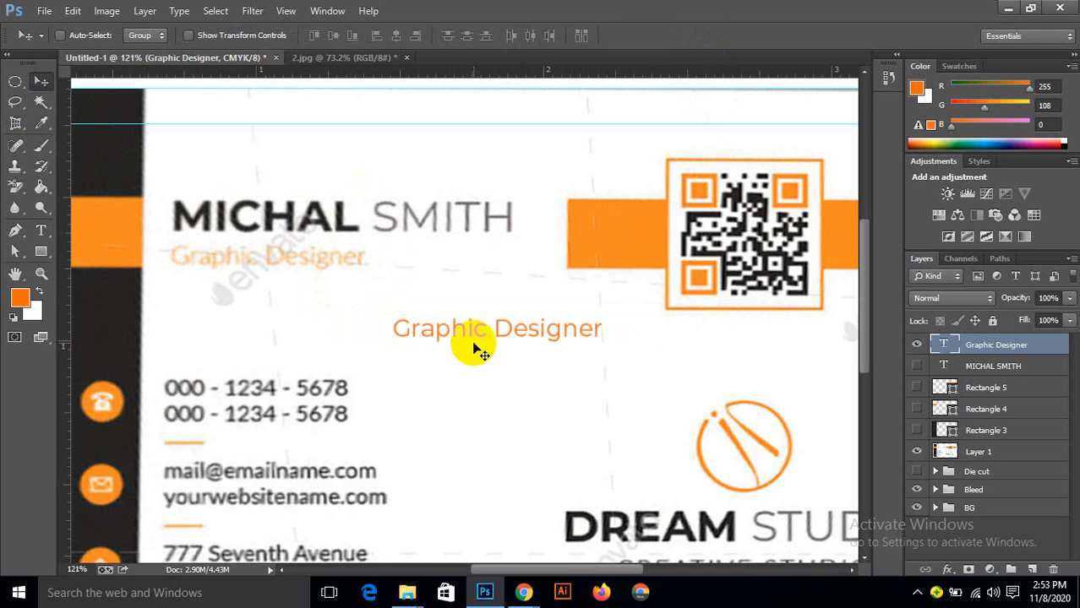
drag(472, 348, 311, 233)
scroll(273, 254, up, 4)
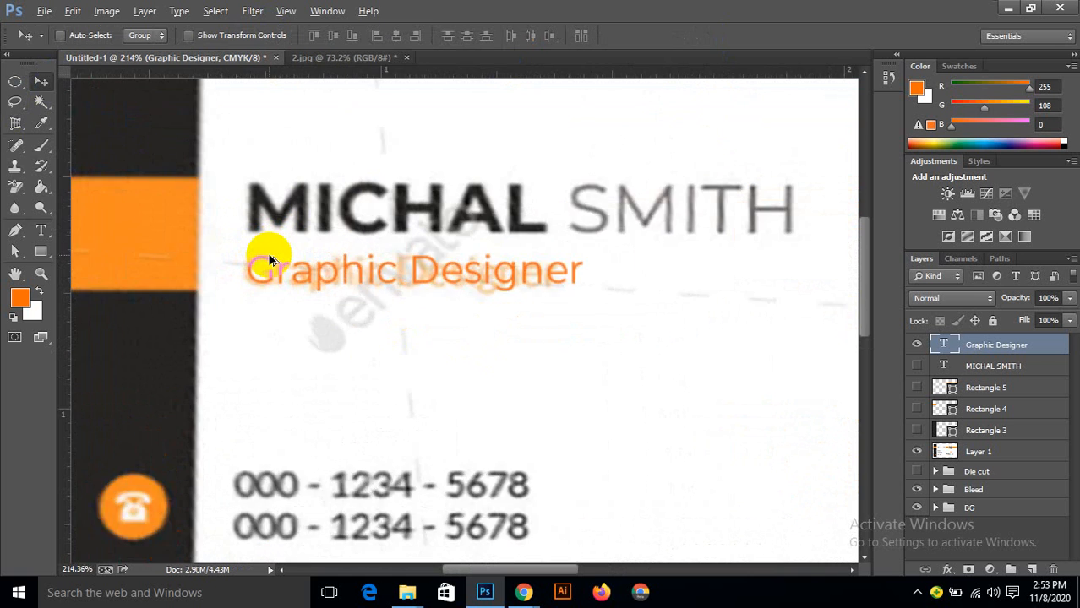
mouse_move(264, 288)
mouse_down()
mouse_move(319, 288)
mouse_move(262, 285)
mouse_move(270, 288)
mouse_up()
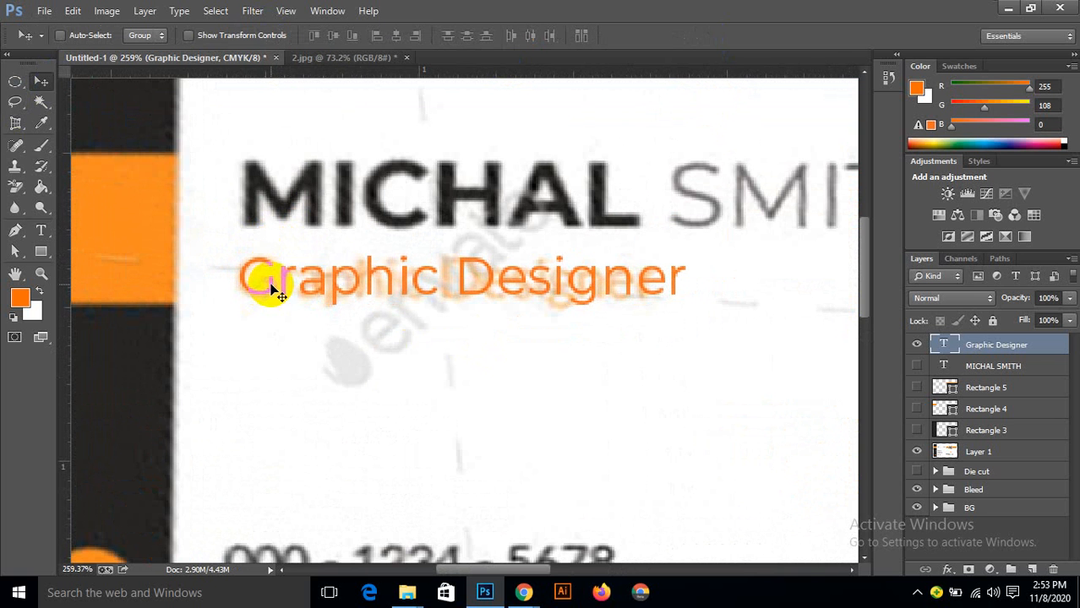
scroll(410, 350, down, 6)
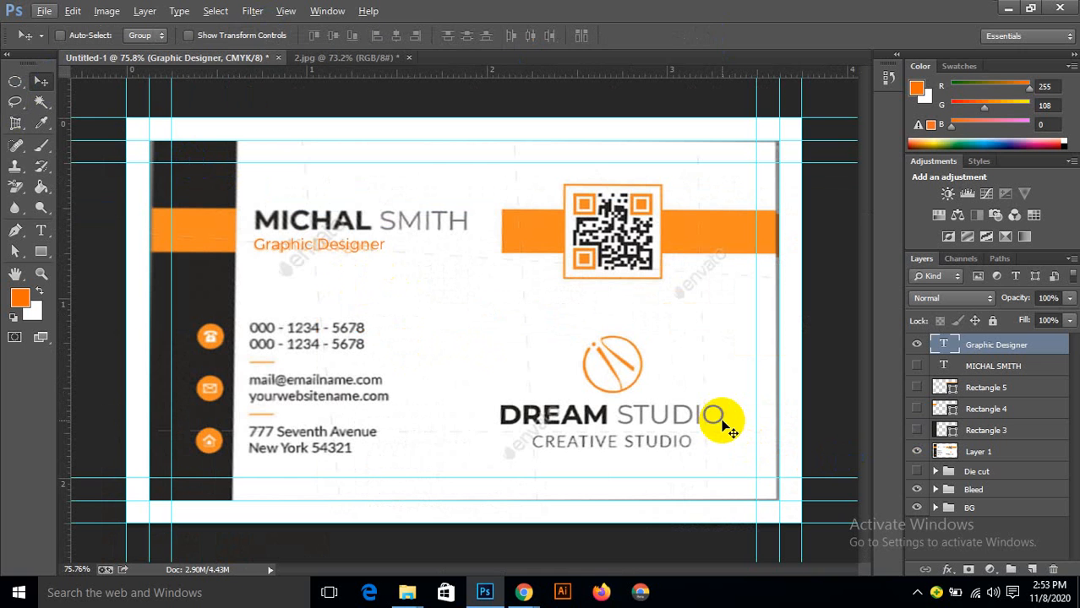
scroll(431, 524, up, 1)
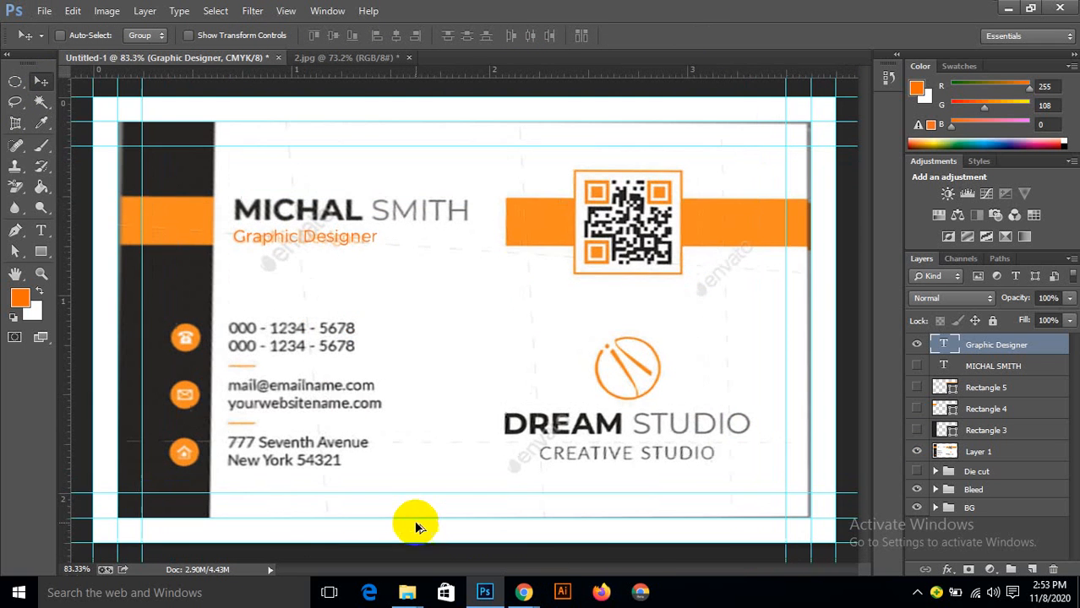
scroll(545, 570, up, 1)
drag(545, 570, 513, 569)
scroll(355, 302, down, 2)
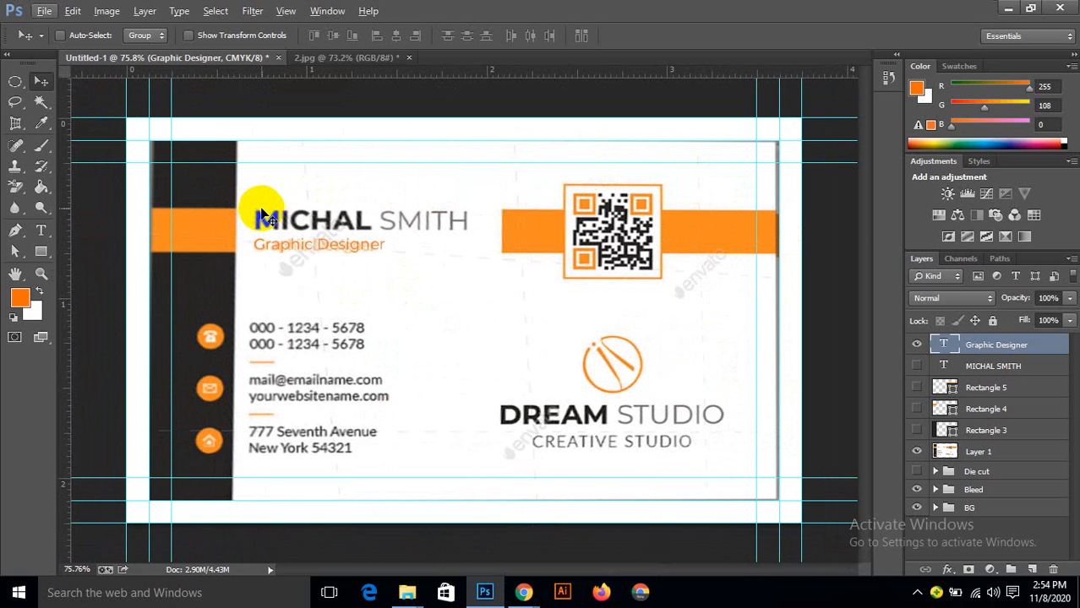
Step: Draw an orange circle about 46 px in diameter over the reference phone icon with the Ellipse tool
click(579, 596)
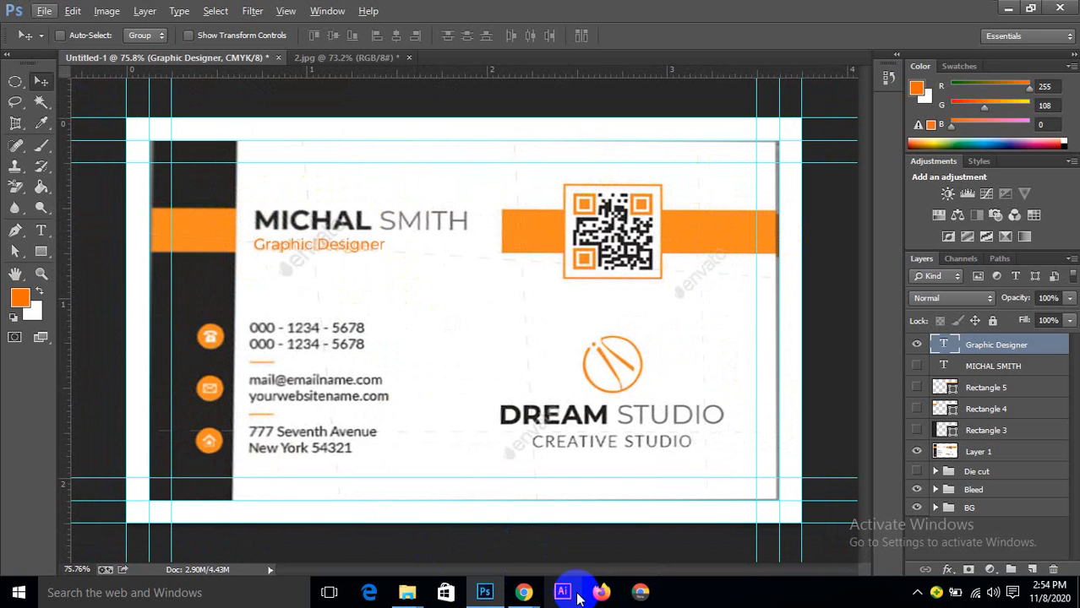
scroll(535, 555, up, 1)
scroll(600, 571, up, 1)
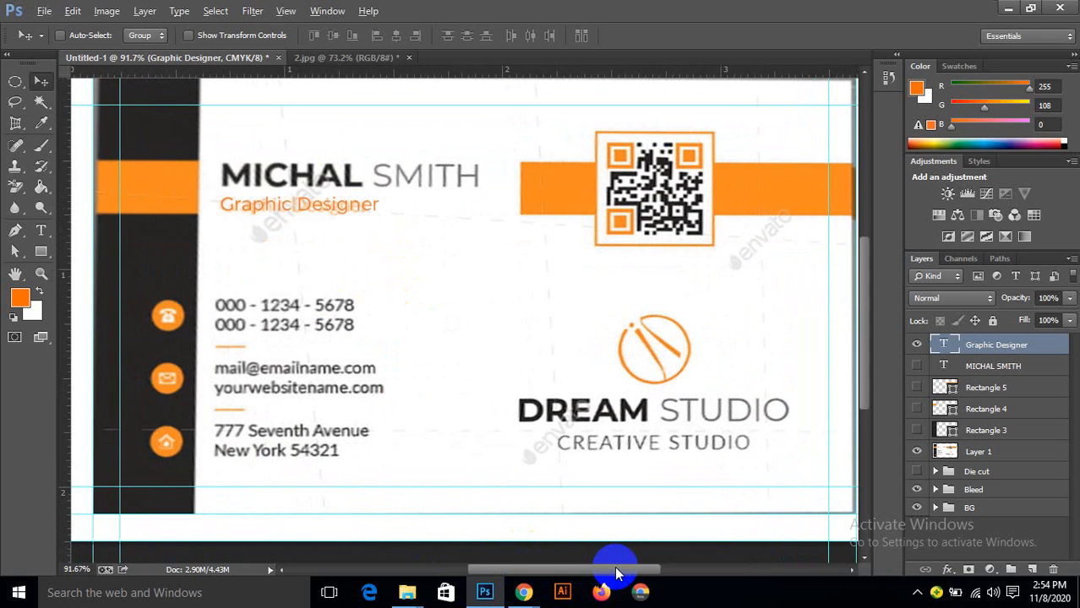
mouse_move(616, 573)
mouse_down()
mouse_move(578, 571)
mouse_move(596, 571)
mouse_up()
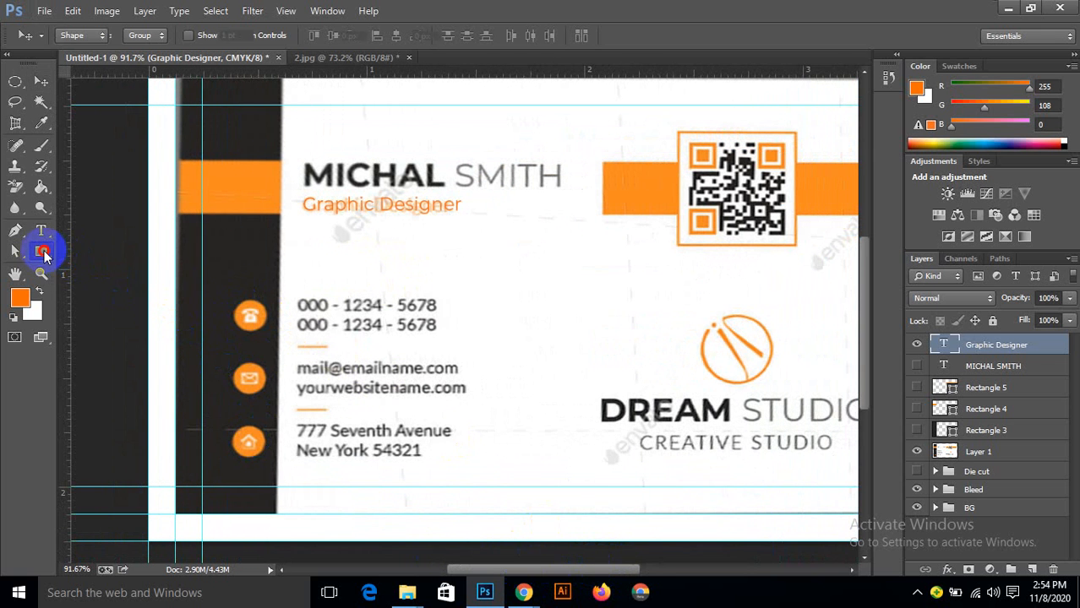
drag(41, 251, 103, 281)
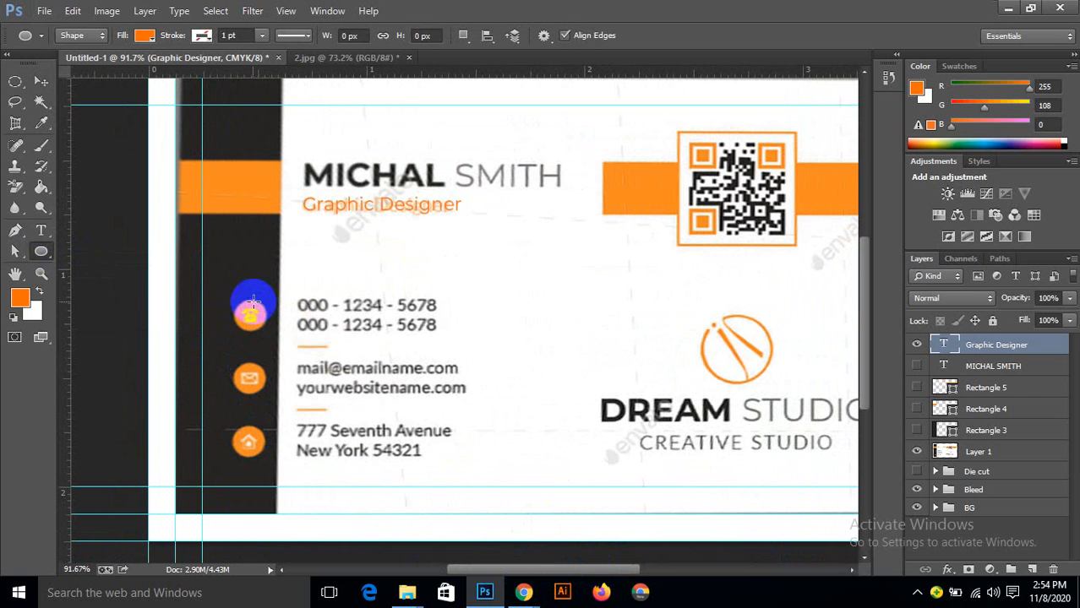
drag(240, 302, 280, 332)
drag(281, 332, 280, 332)
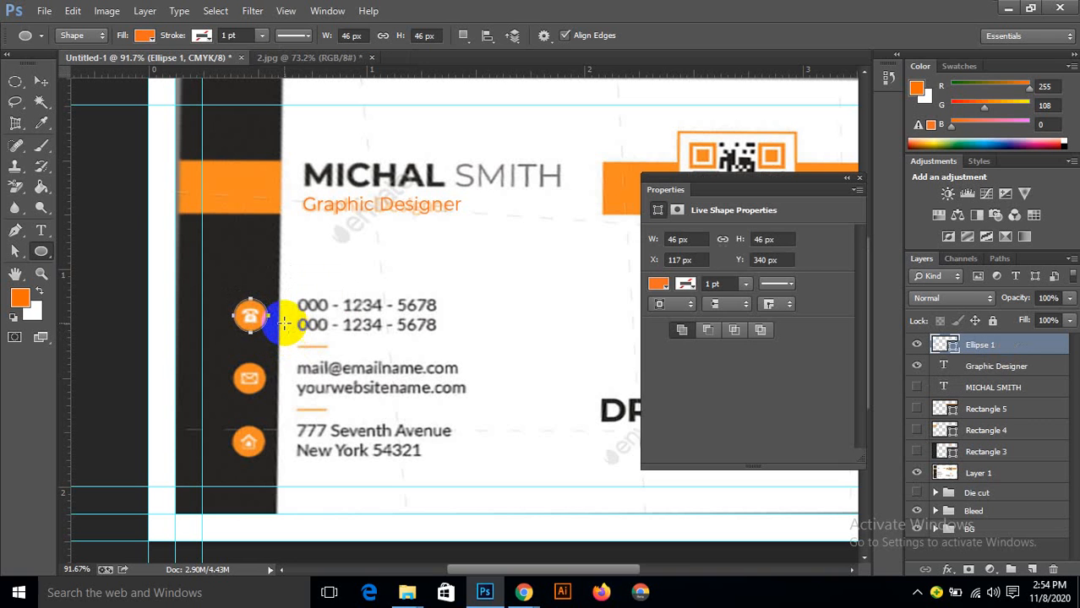
click(855, 177)
Step: Duplicate the orange circle twice, placing the copies over the reference mail and home icons
click(40, 81)
drag(239, 273, 256, 436)
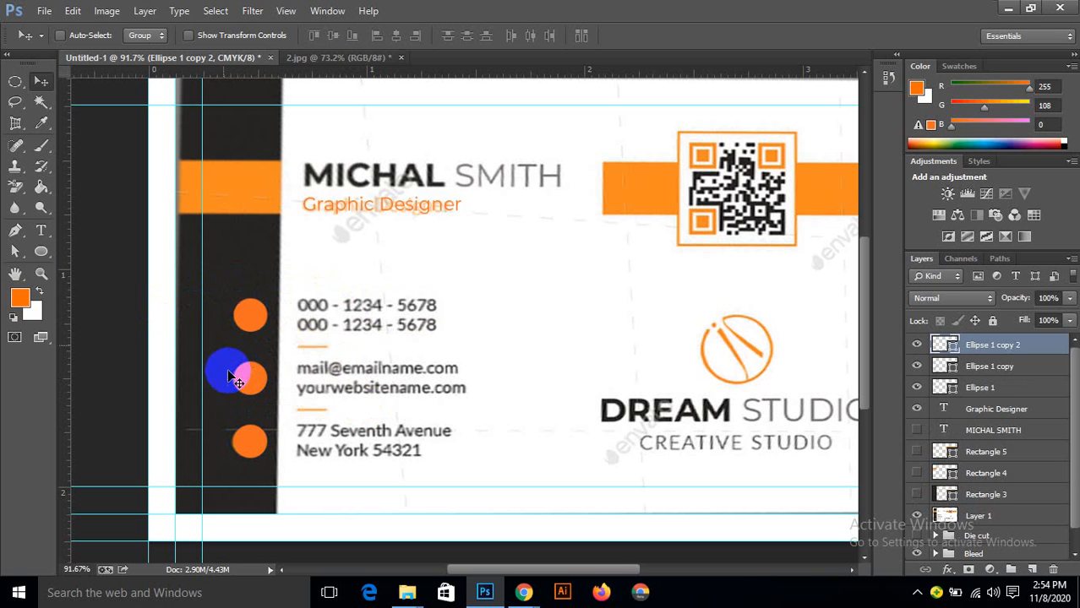
Step: Set the Type tool to Lato Regular at 7 pt
click(40, 231)
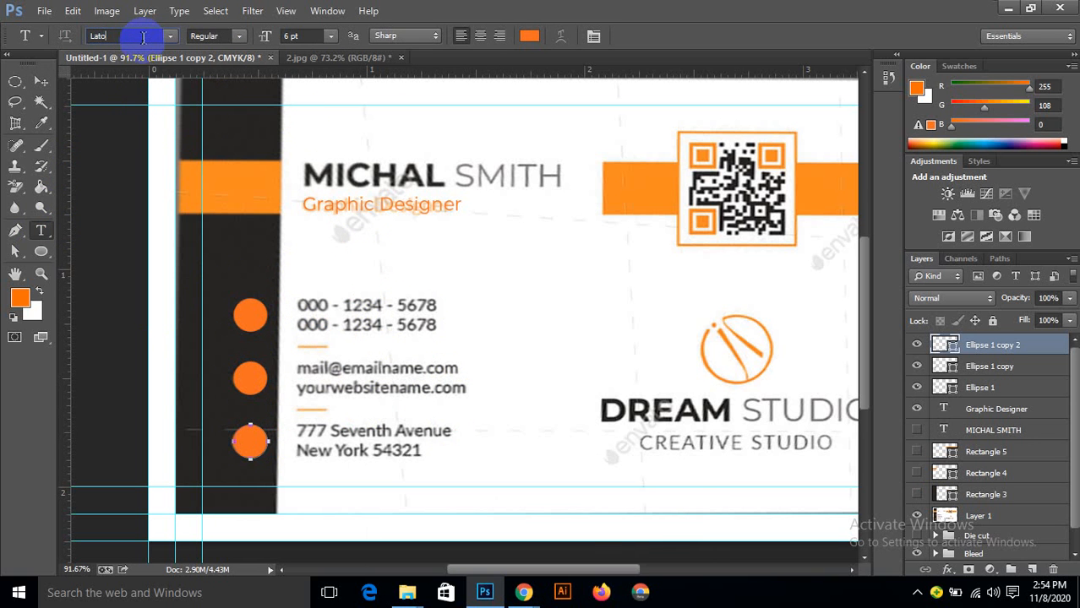
click(521, 291)
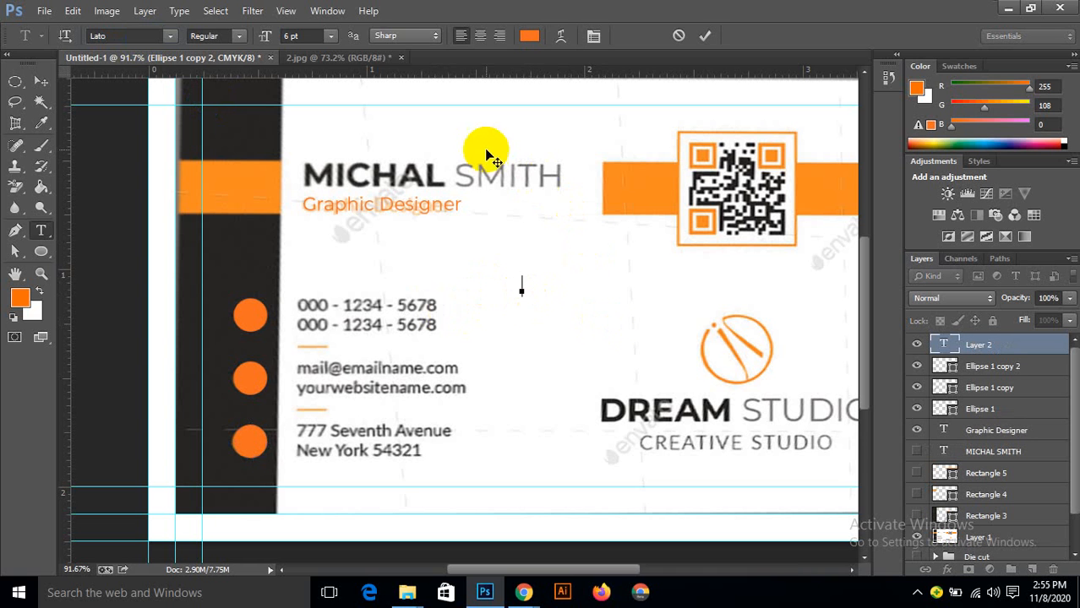
click(308, 37)
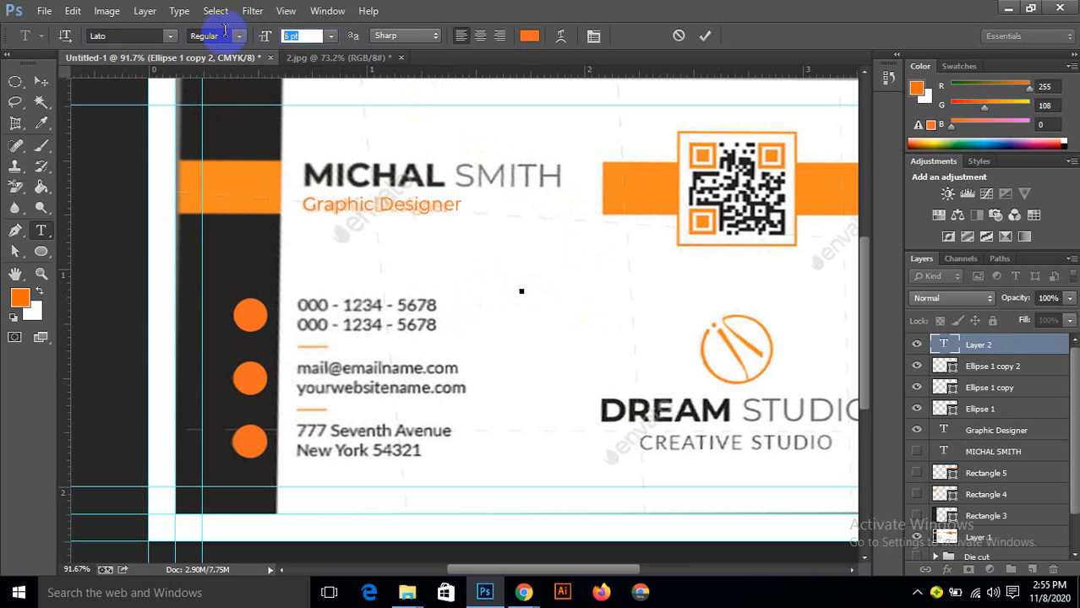
text(7)
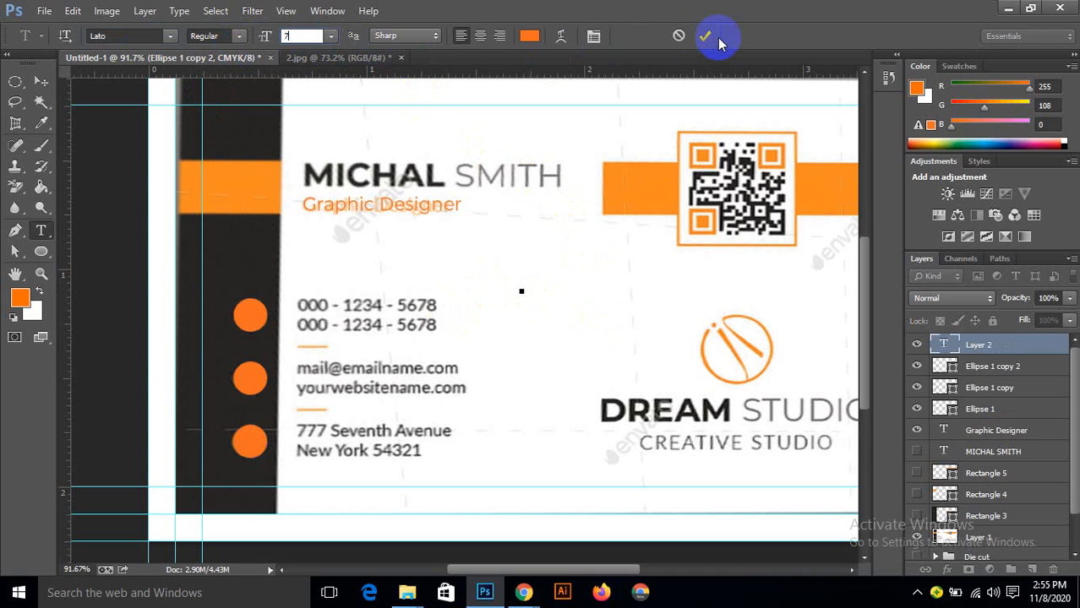
click(707, 32)
Step: Delete the stray empty text layers above the circle layers
click(524, 283)
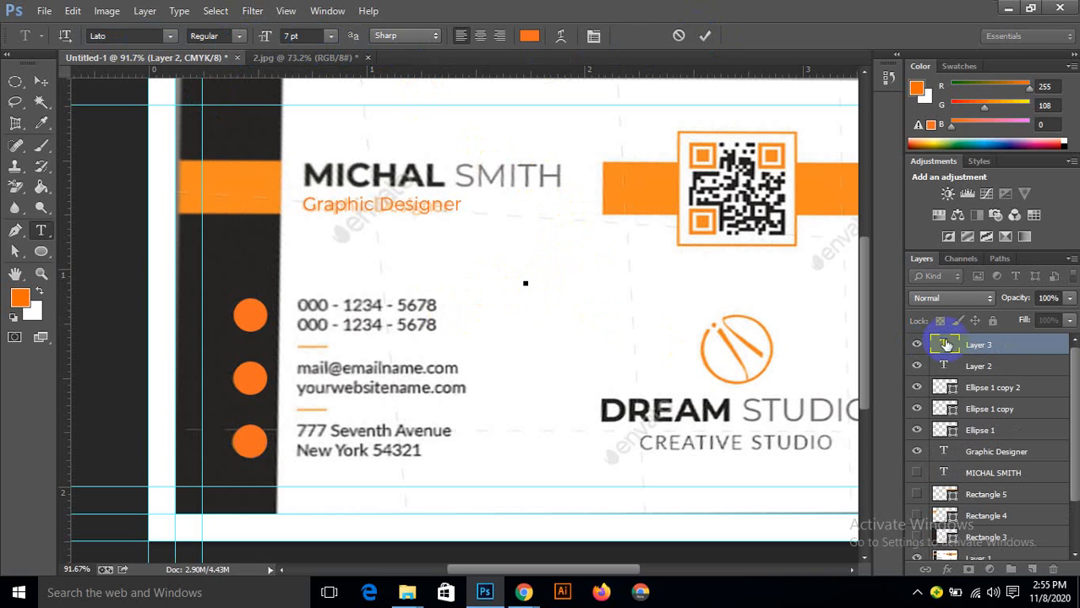
drag(984, 366, 1052, 570)
click(972, 344)
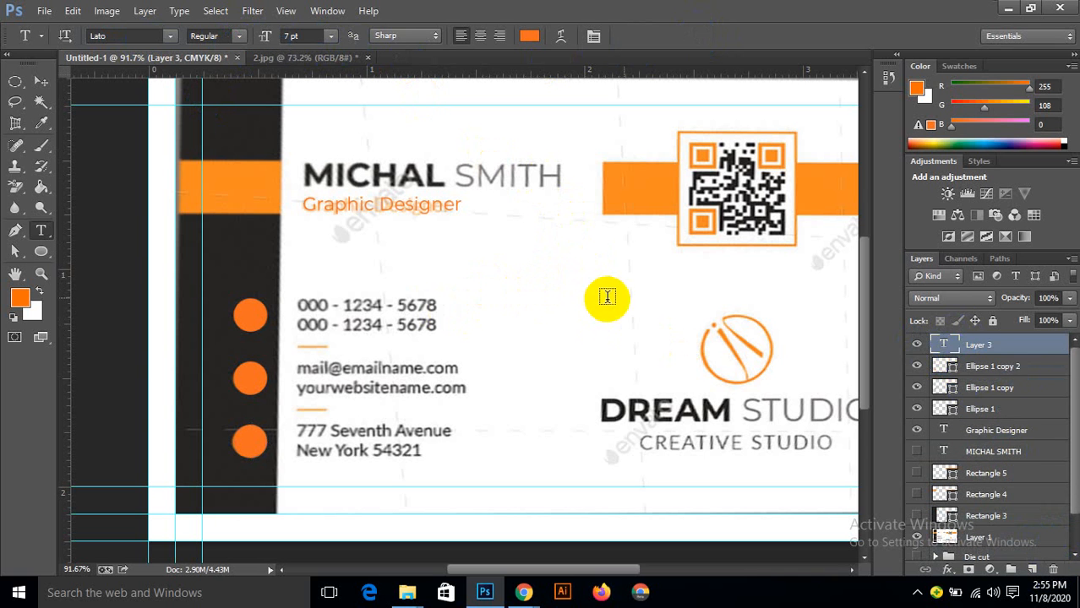
click(510, 275)
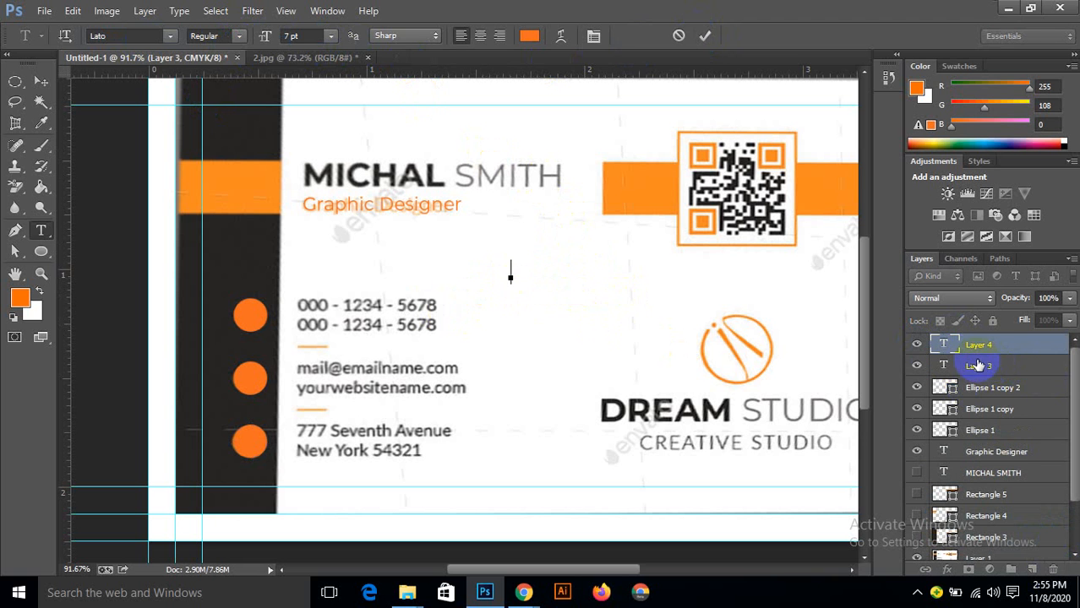
click(678, 35)
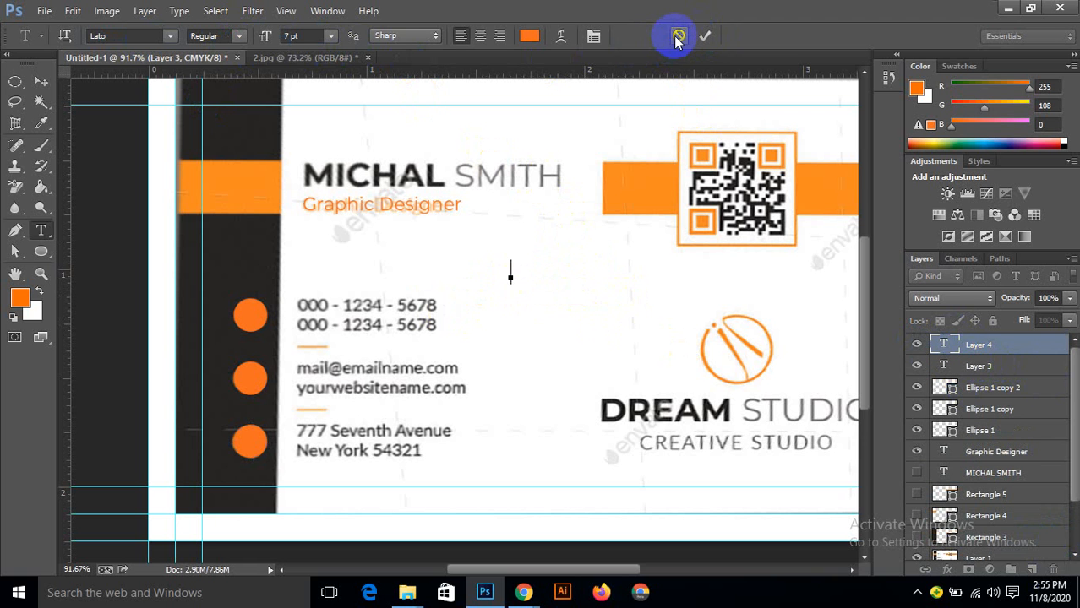
drag(1005, 348, 1054, 568)
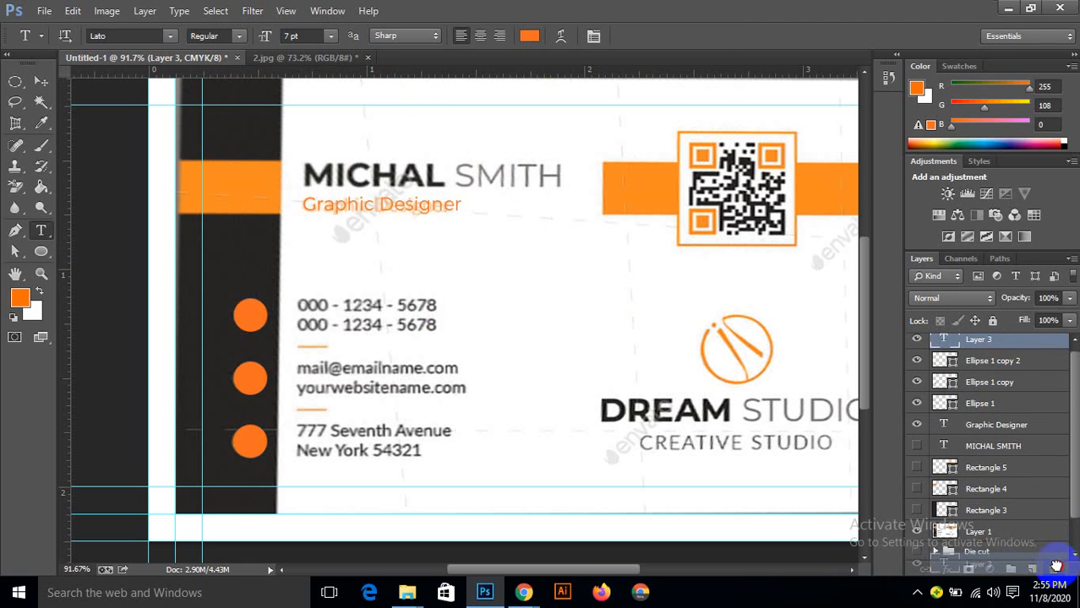
Step: Enter the two phone number lines as new text in the blank area beside the reference phone numbers
click(516, 313)
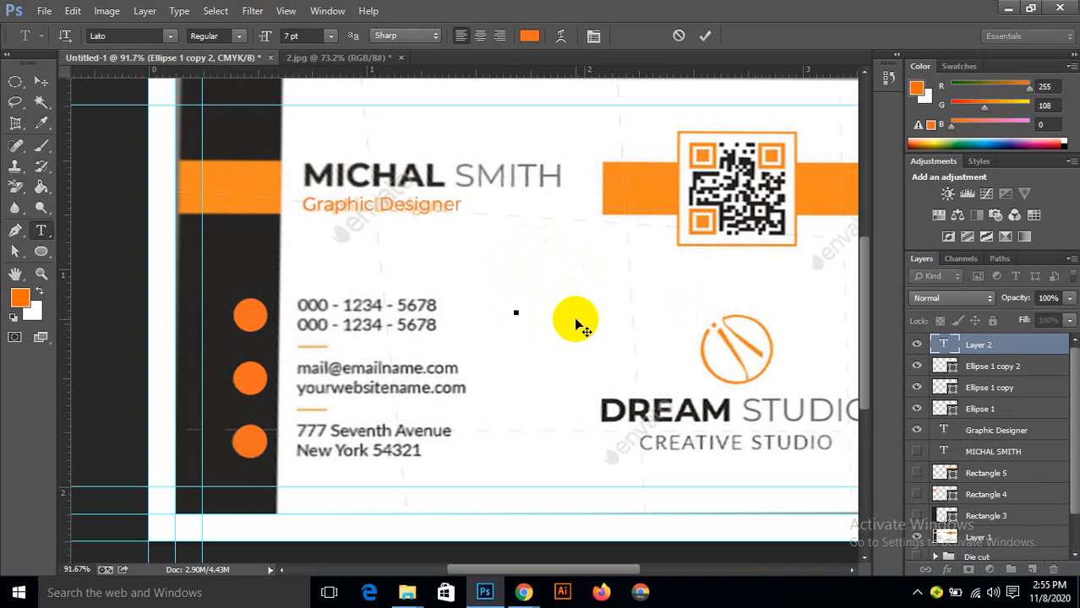
text(000 - 1234 - 5678)
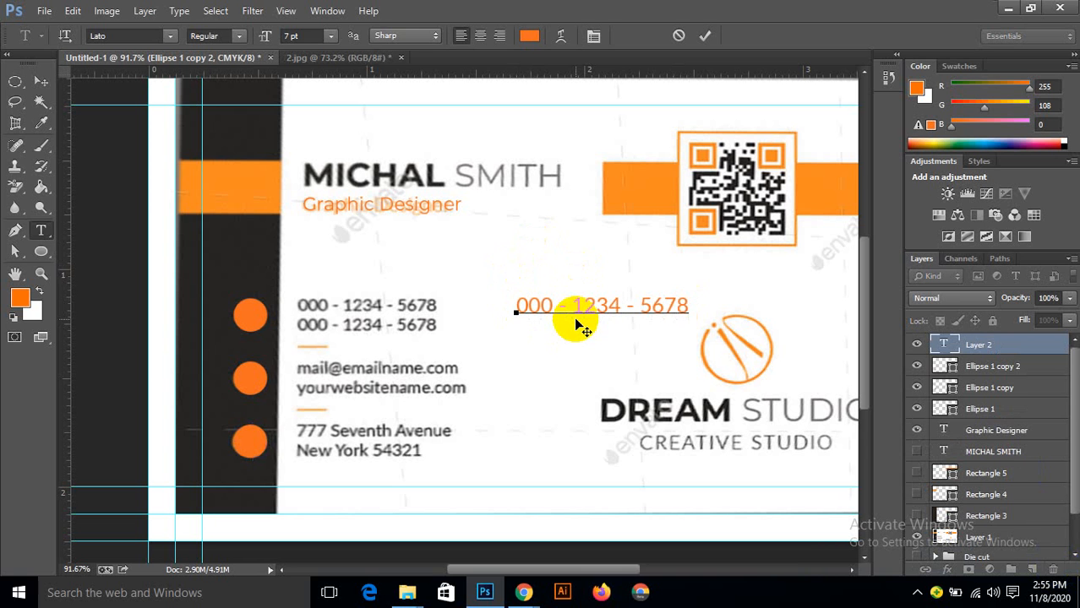
drag(509, 306, 699, 303)
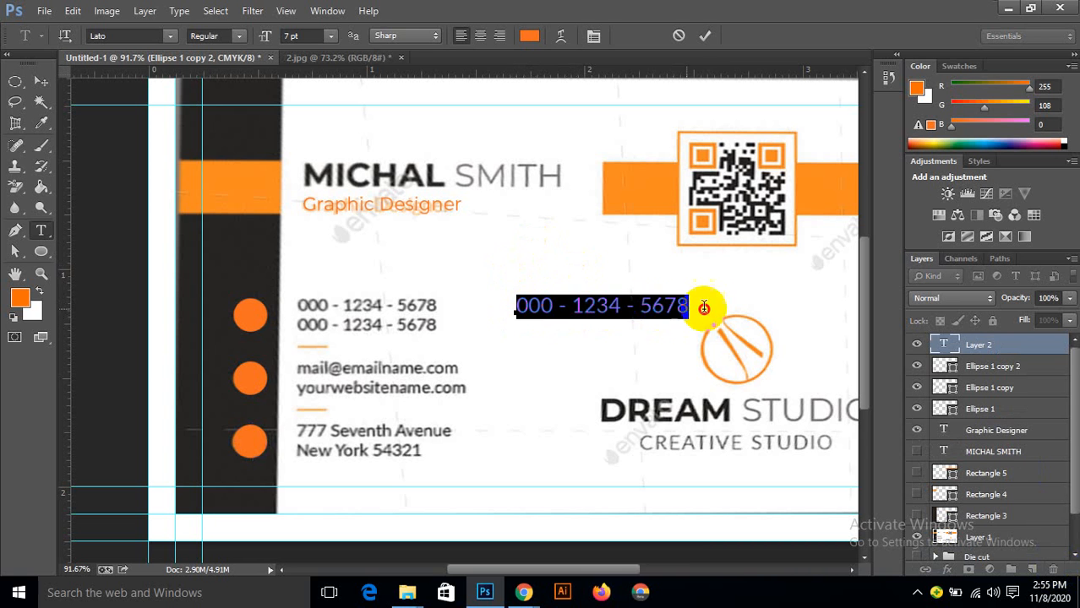
click(686, 306)
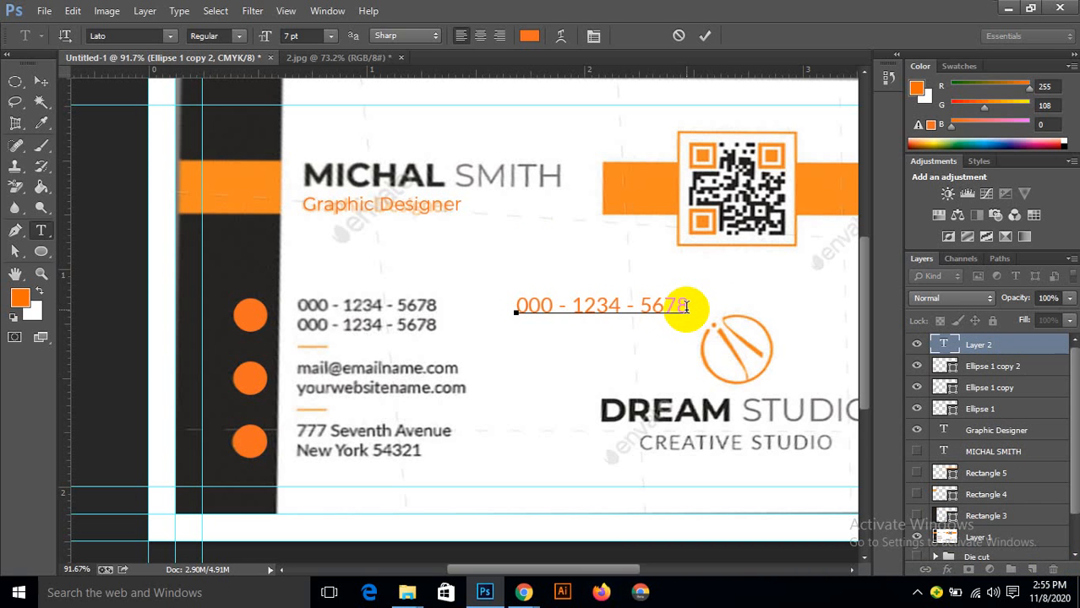
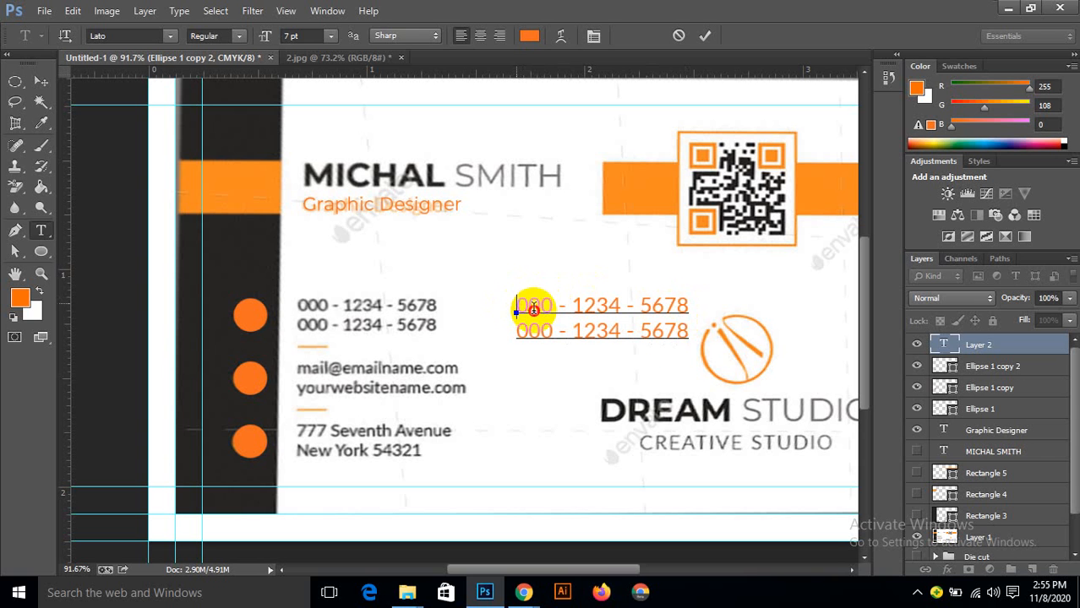
Step: Colour both lines of the new phone text dark grey #404040 and commit the text edit
drag(515, 300, 725, 339)
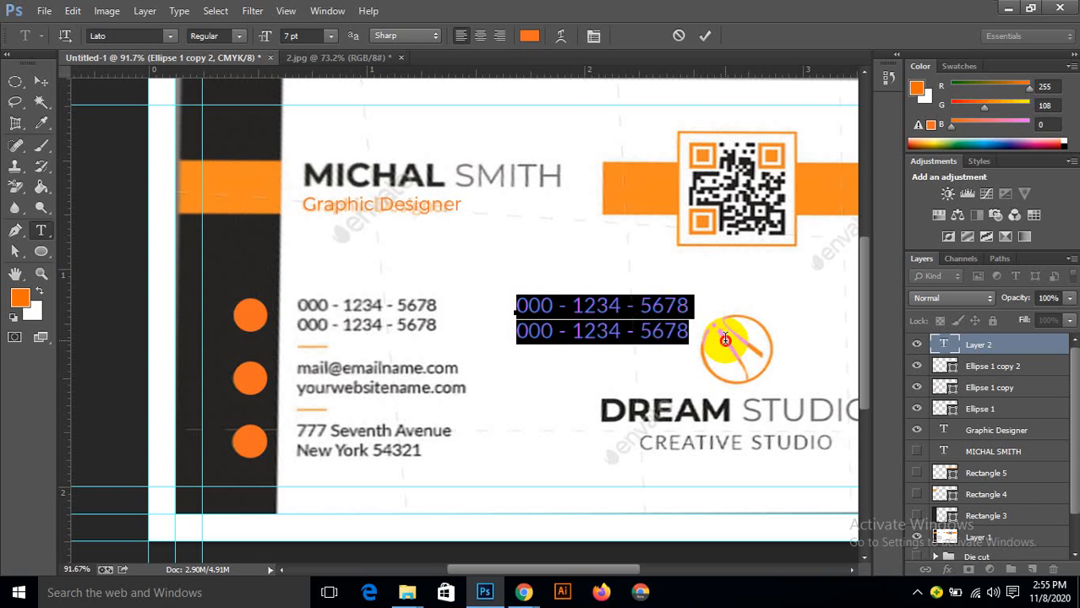
click(529, 35)
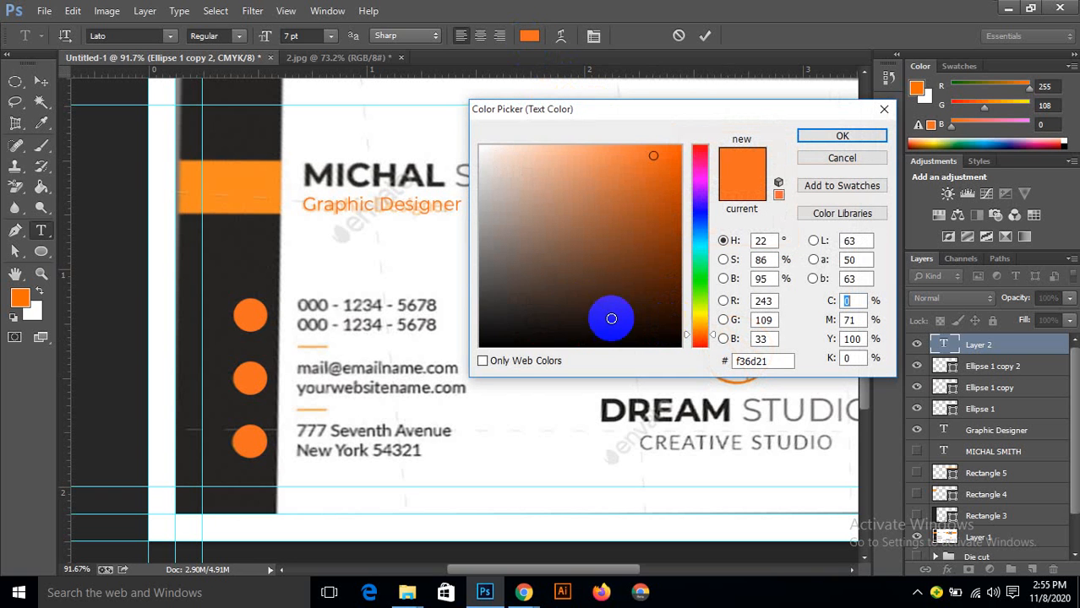
drag(610, 316, 494, 302)
click(318, 305)
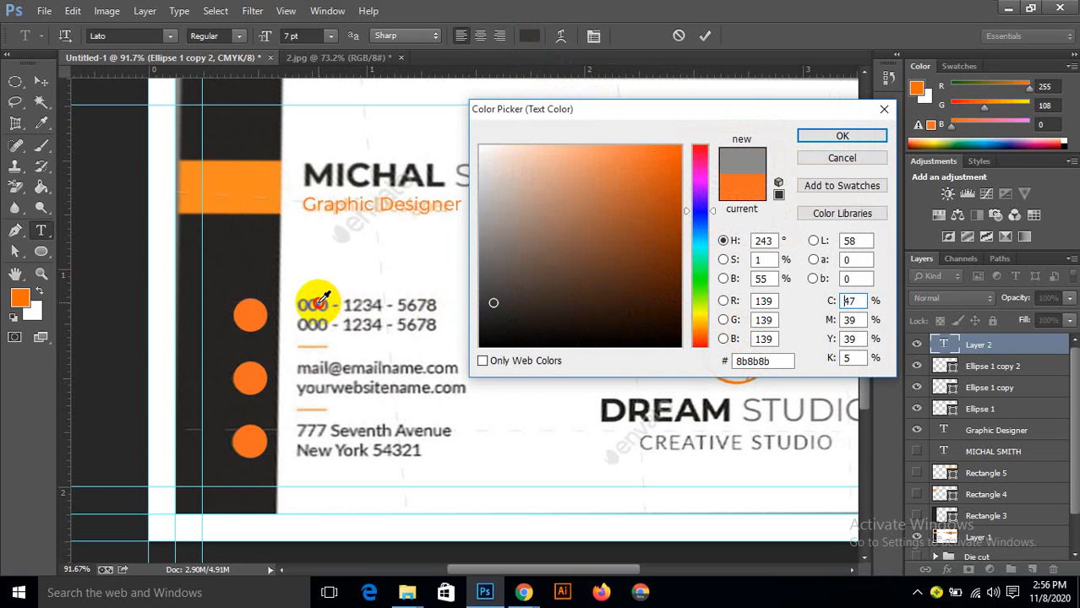
click(321, 304)
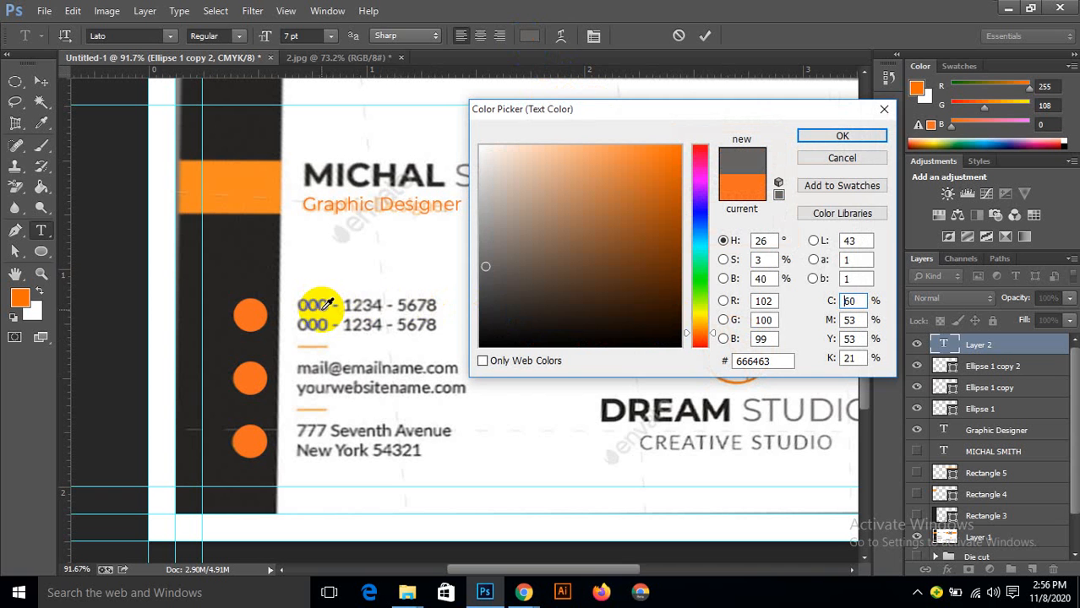
drag(512, 294, 472, 292)
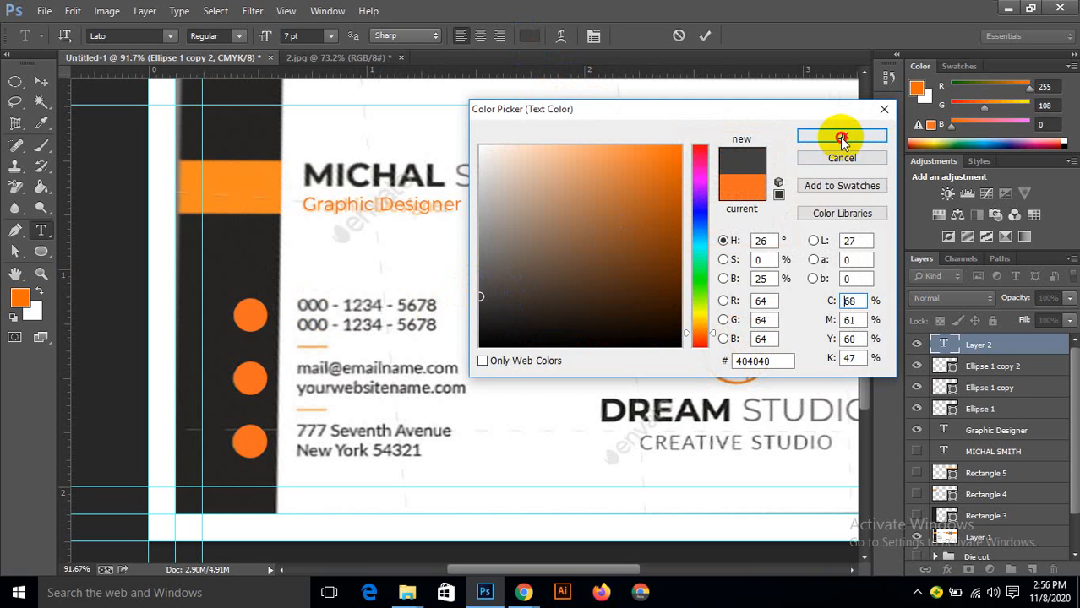
click(836, 137)
click(710, 34)
Step: Move the phone text closer beside the reference phone numbers to compare their sizes
click(41, 80)
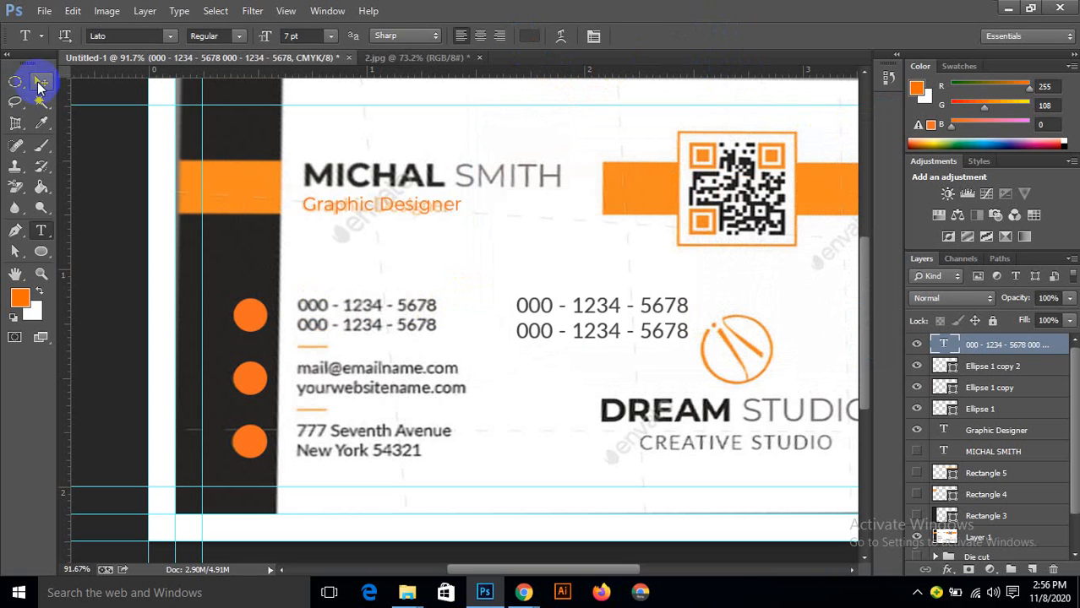
drag(549, 332, 518, 304)
scroll(303, 305, up, 8)
scroll(320, 313, down, 5)
scroll(533, 320, down, 10)
scroll(533, 319, down, 1)
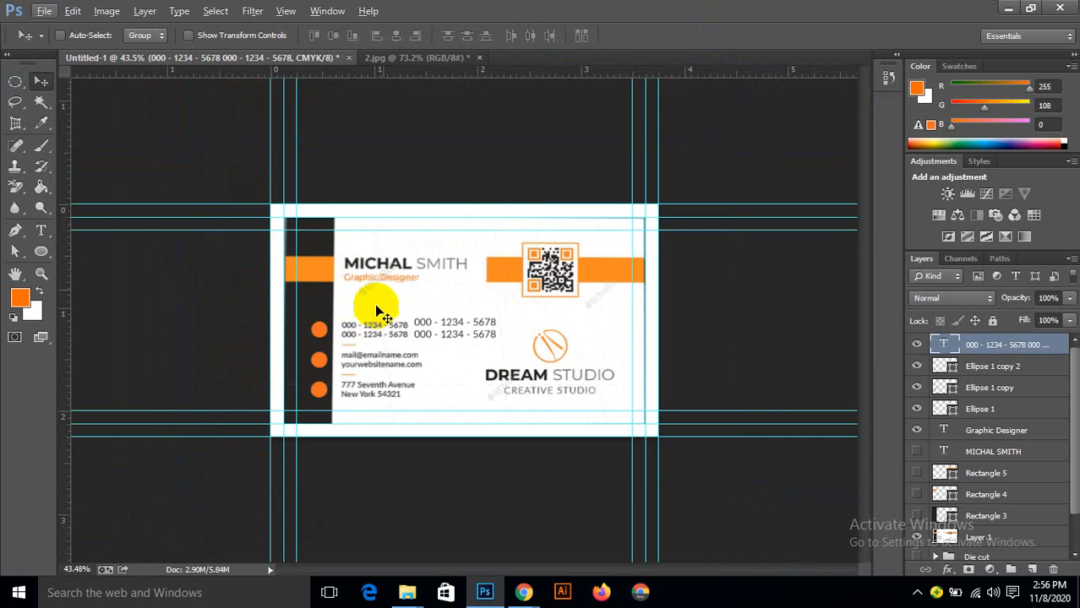
click(325, 336)
scroll(422, 459, up, 4)
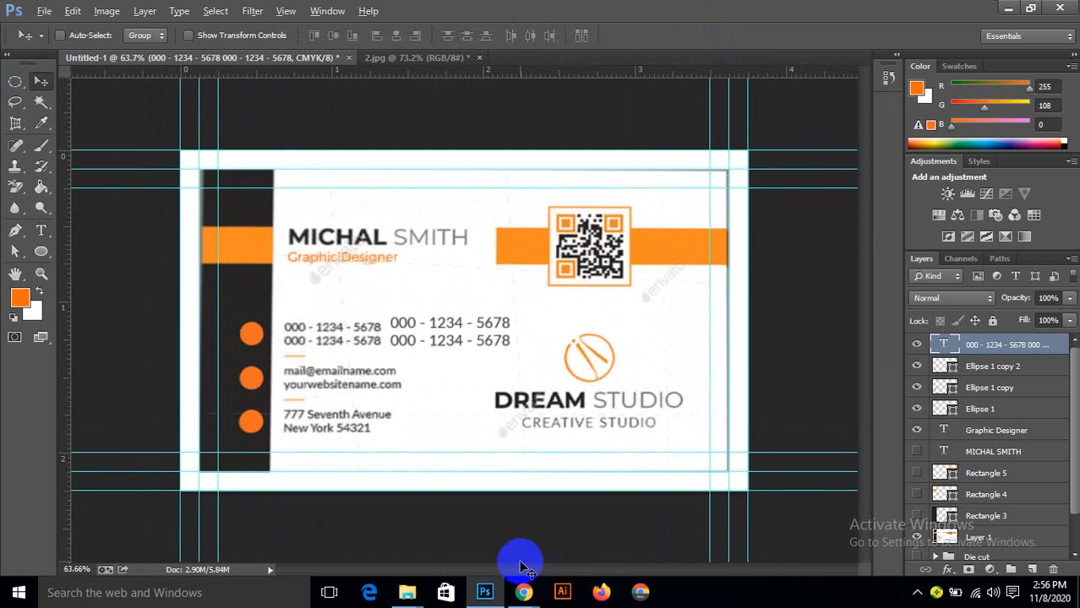
scroll(518, 559, up, 4)
mouse_move(541, 572)
mouse_down()
mouse_move(514, 566)
mouse_move(545, 568)
mouse_up()
drag(522, 310, 554, 314)
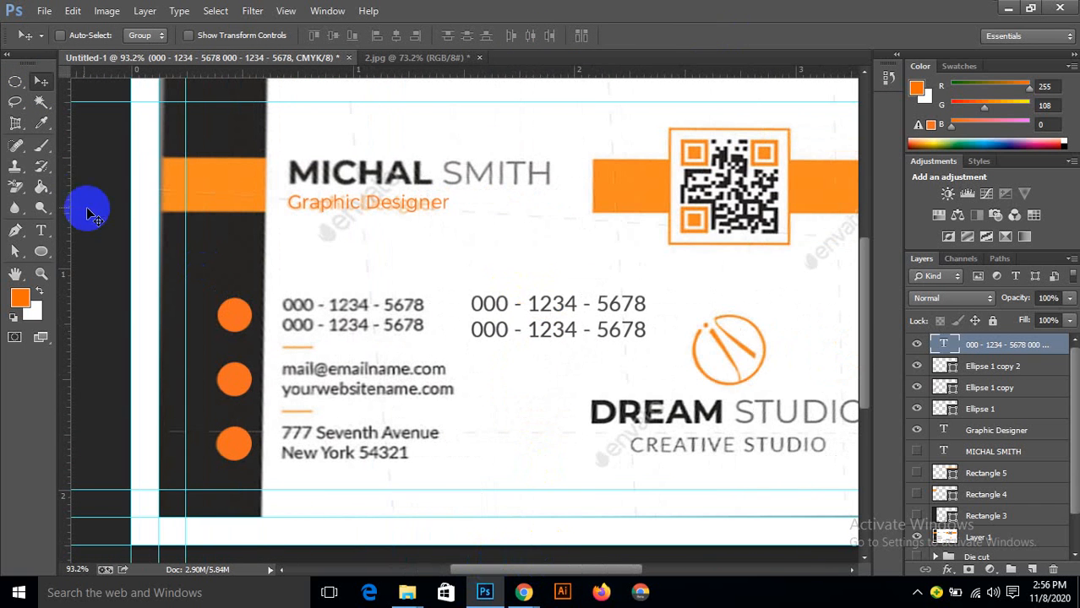
Step: Set both lines of the phone text to 6 pt and commit the edit
click(40, 229)
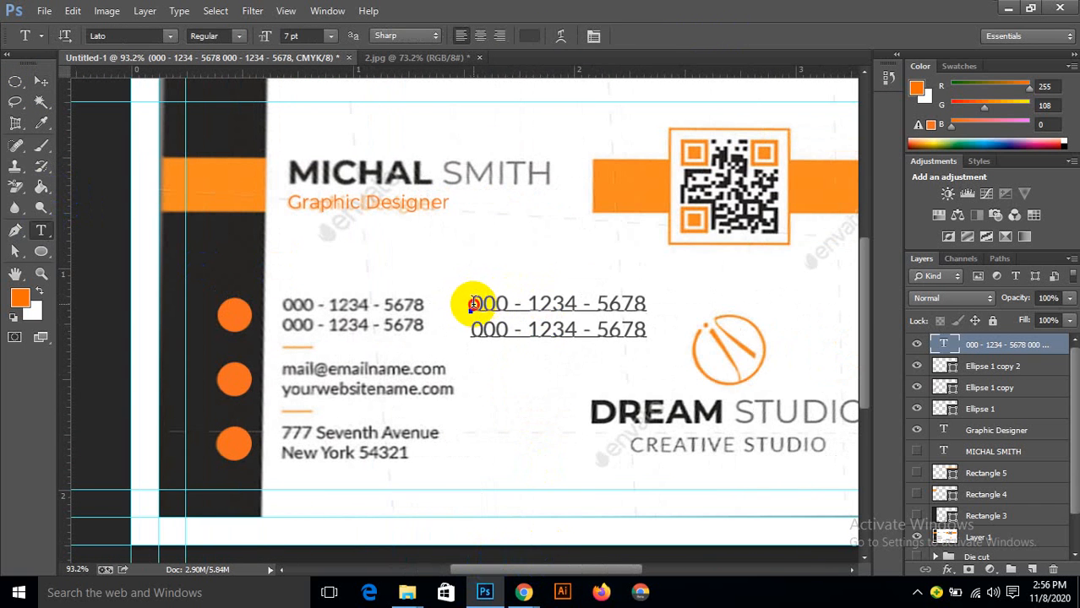
drag(473, 301, 675, 341)
click(292, 36)
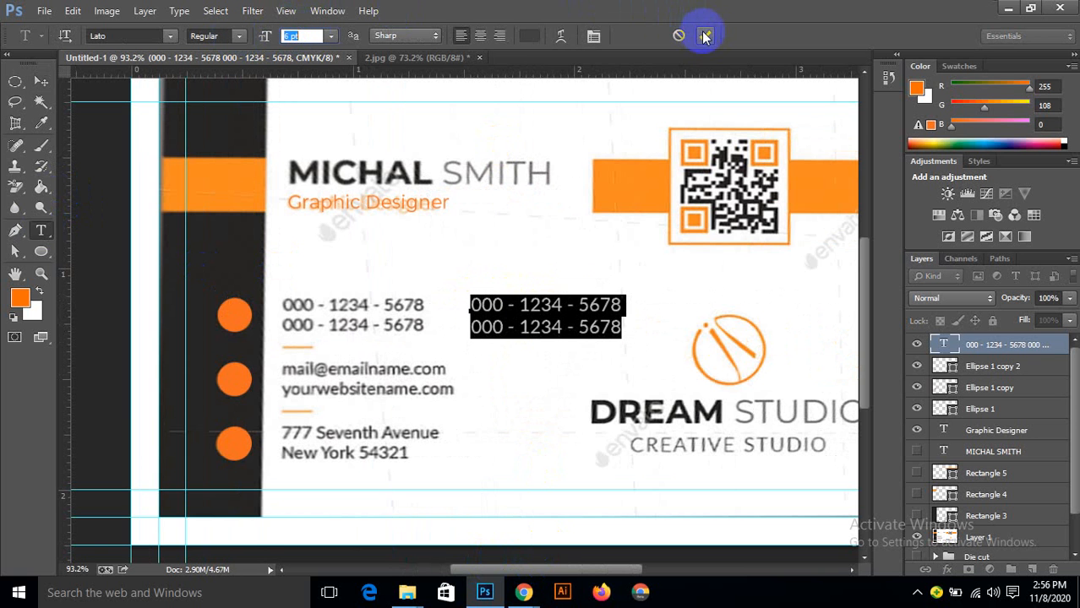
text(6)
click(705, 36)
Step: Move the phone text onto the reference phone numbers, aligning its first digits with theirs
click(40, 81)
drag(494, 310, 297, 314)
scroll(292, 302, up, 5)
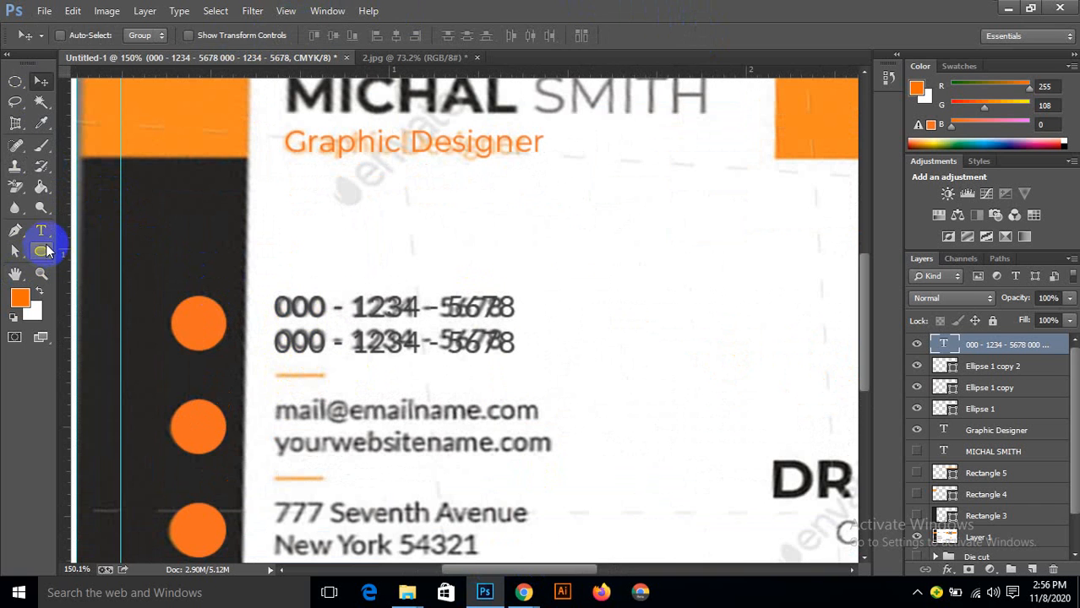
Step: Draw an orange rectangle about 41 by 4 px over the reference divider line below the phone numbers
drag(39, 248, 95, 241)
click(96, 240)
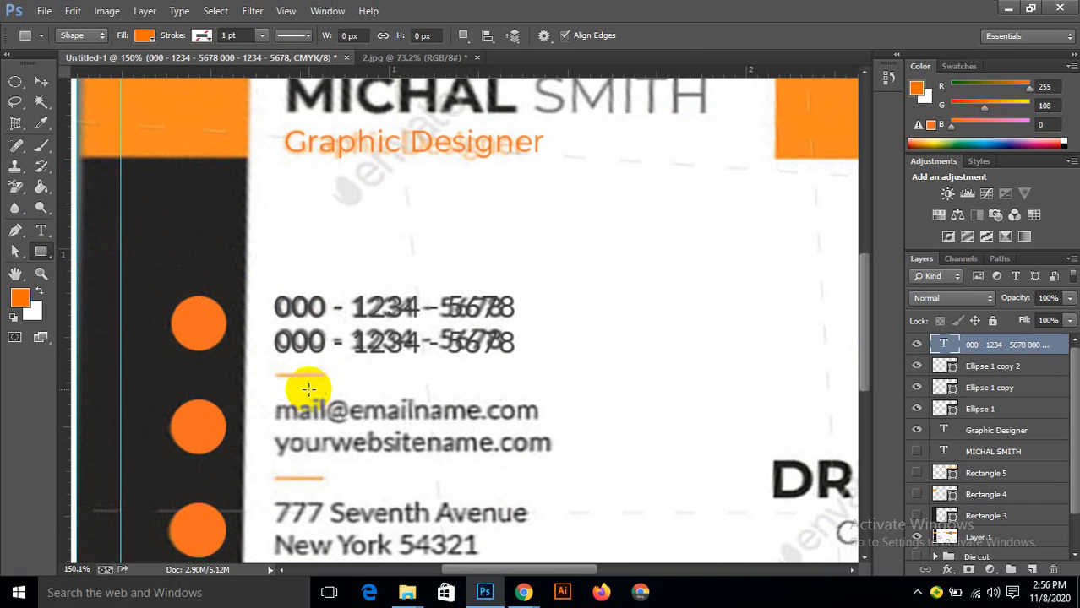
scroll(289, 379, up, 3)
drag(265, 369, 347, 373)
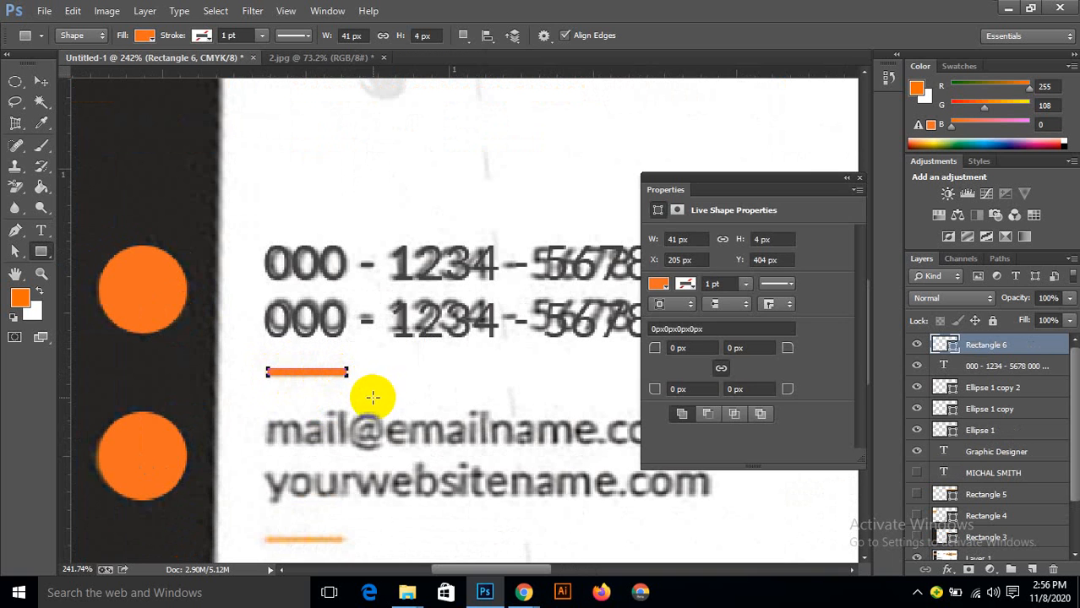
click(859, 177)
scroll(248, 271, down, 2)
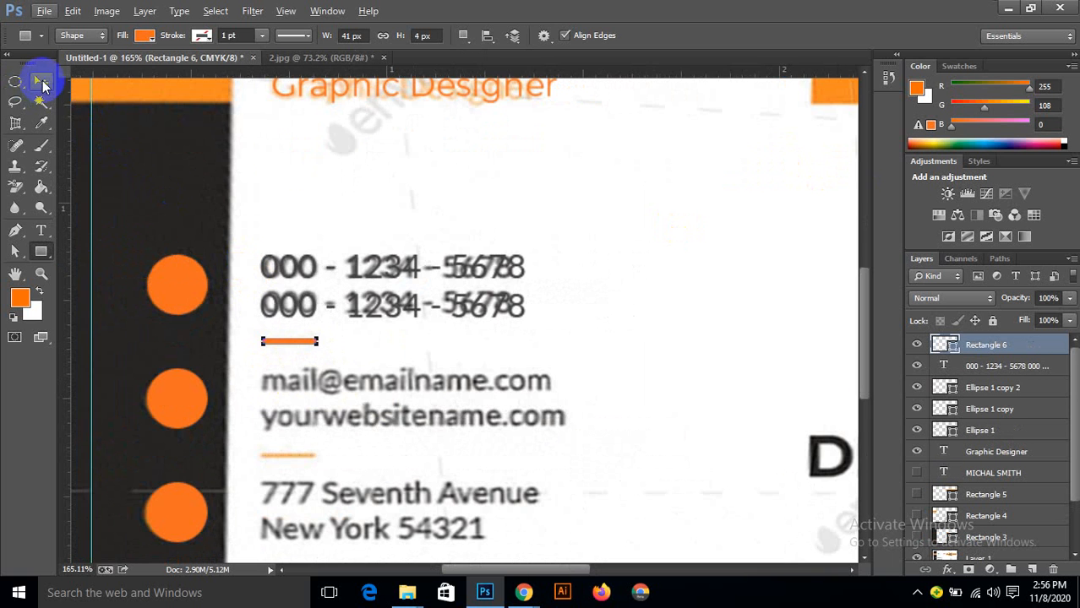
click(41, 81)
drag(405, 208, 479, 111)
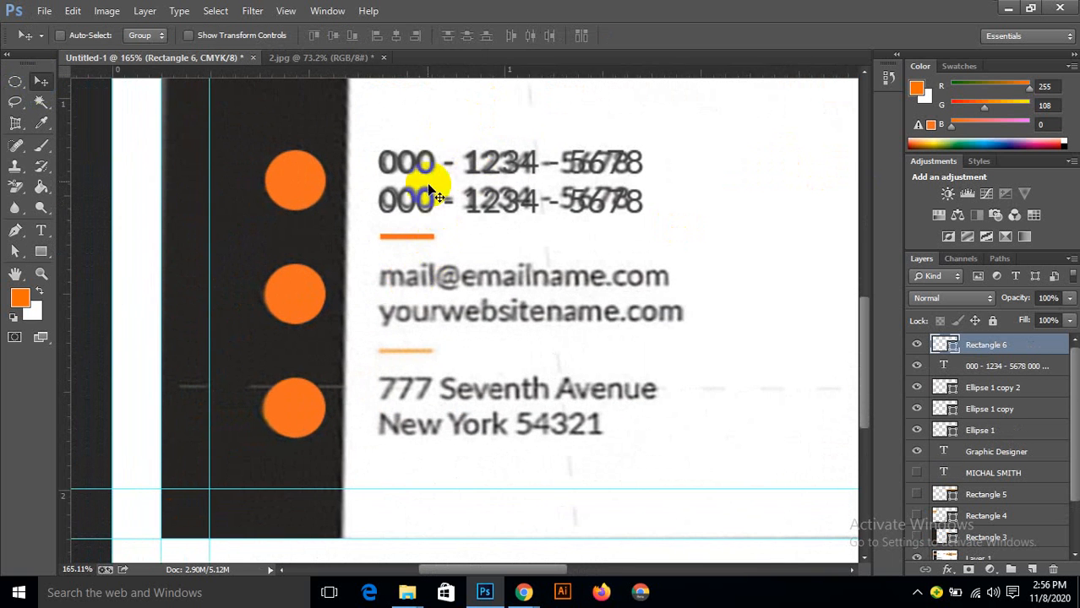
drag(415, 160, 420, 218)
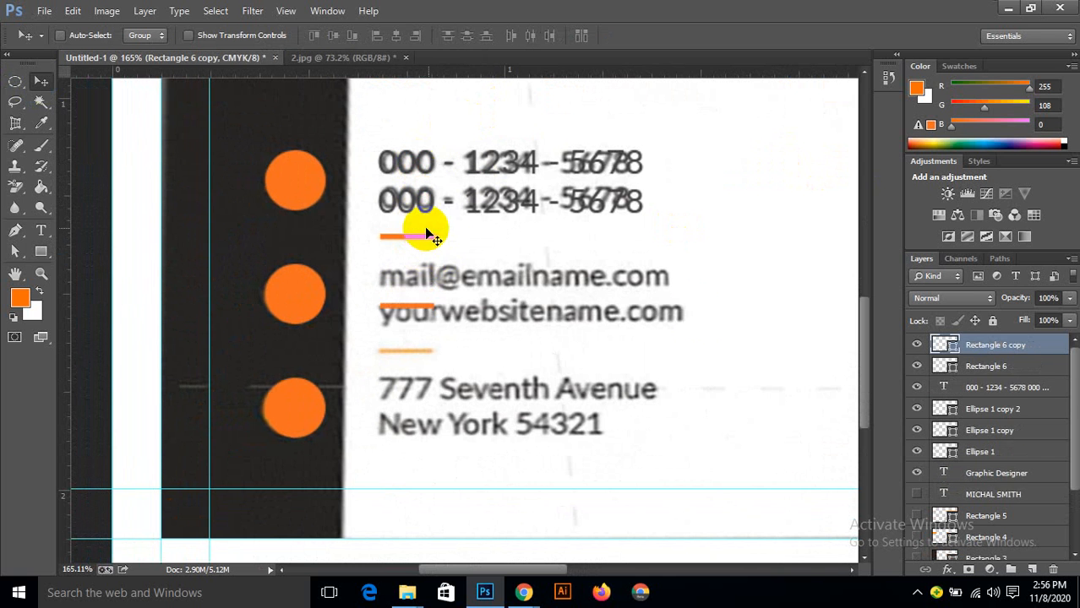
Step: Duplicate the phone text and place the copy straight below, over the reference e-mail and website lines
click(923, 362)
drag(510, 173, 499, 282)
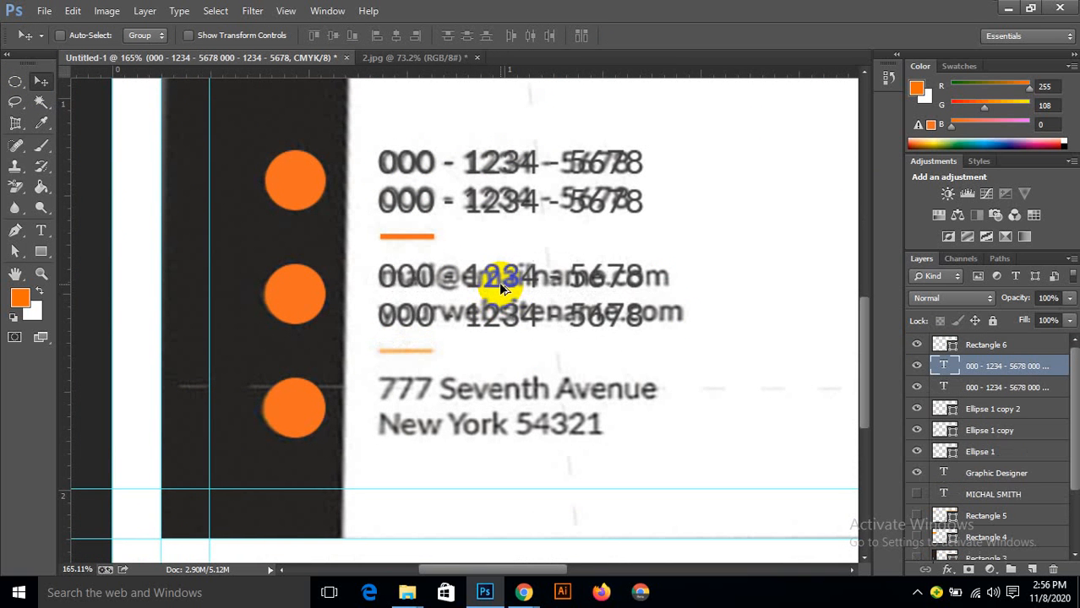
Step: Replace the copied phone text with the reference's sample e-mail address and, on the second line, yourwebsitename.com, and commit the edit
click(40, 229)
click(387, 272)
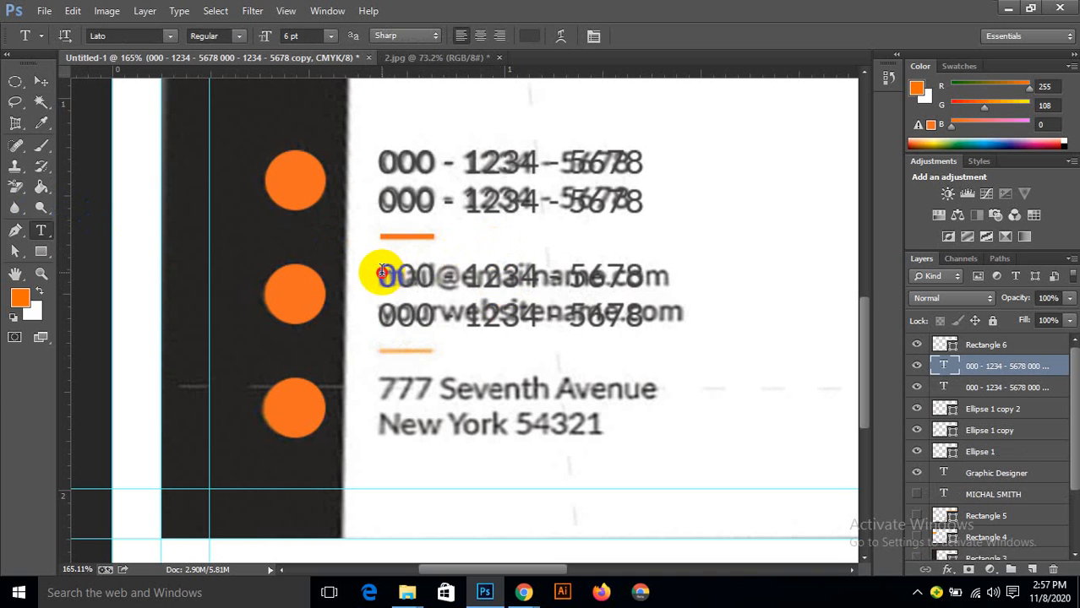
drag(382, 272, 682, 316)
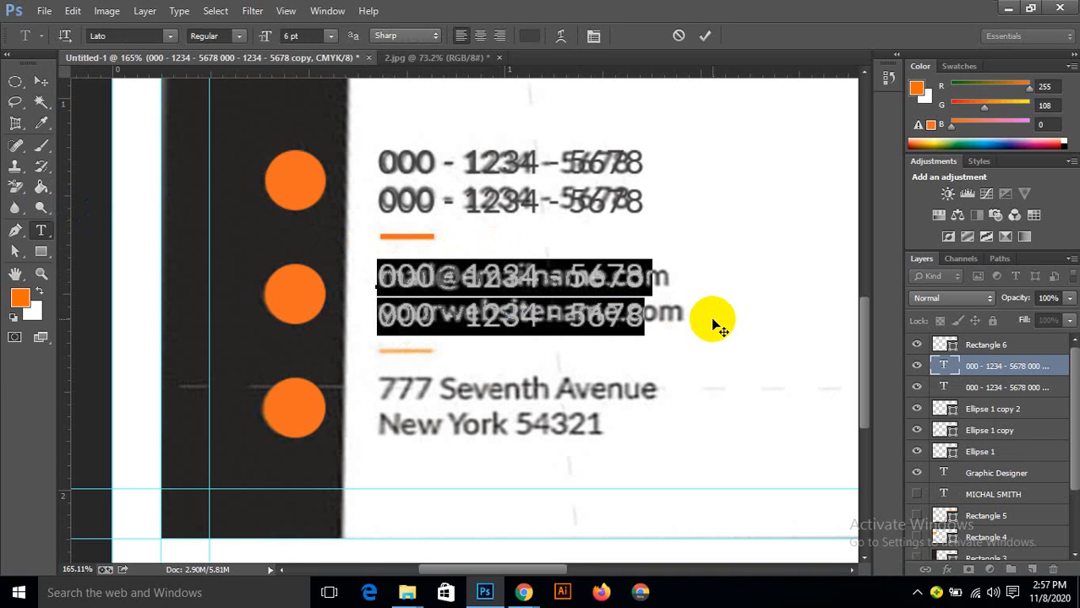
text(M)
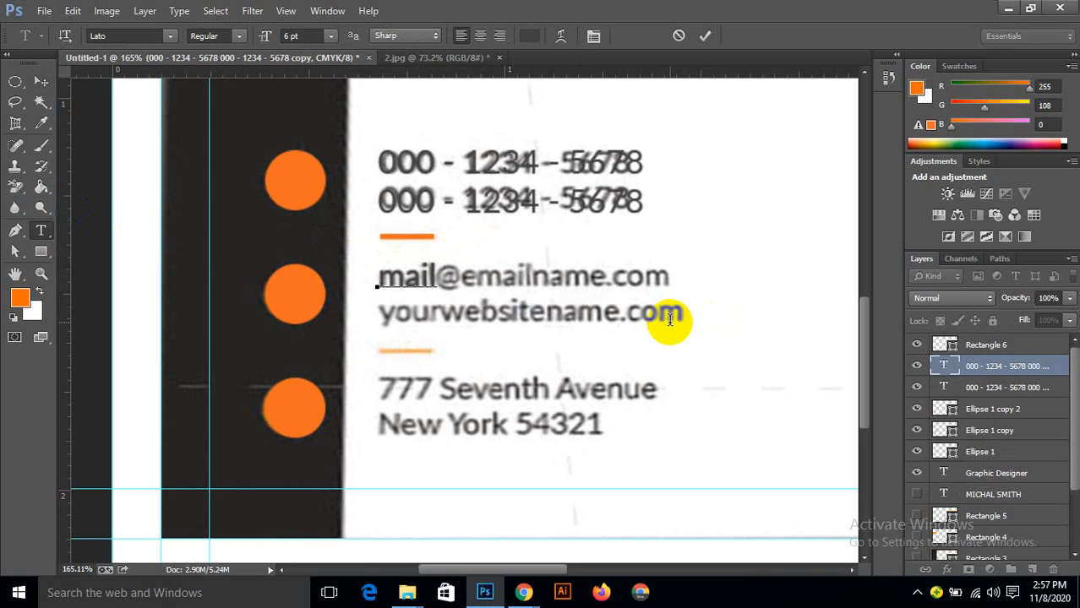
text(ail@)
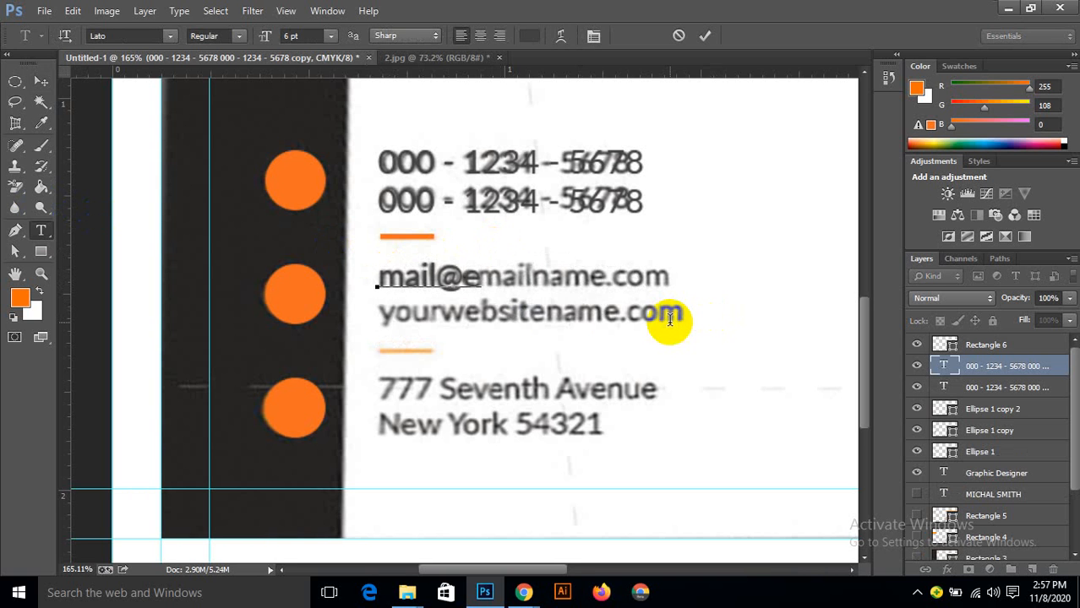
text(emailname)
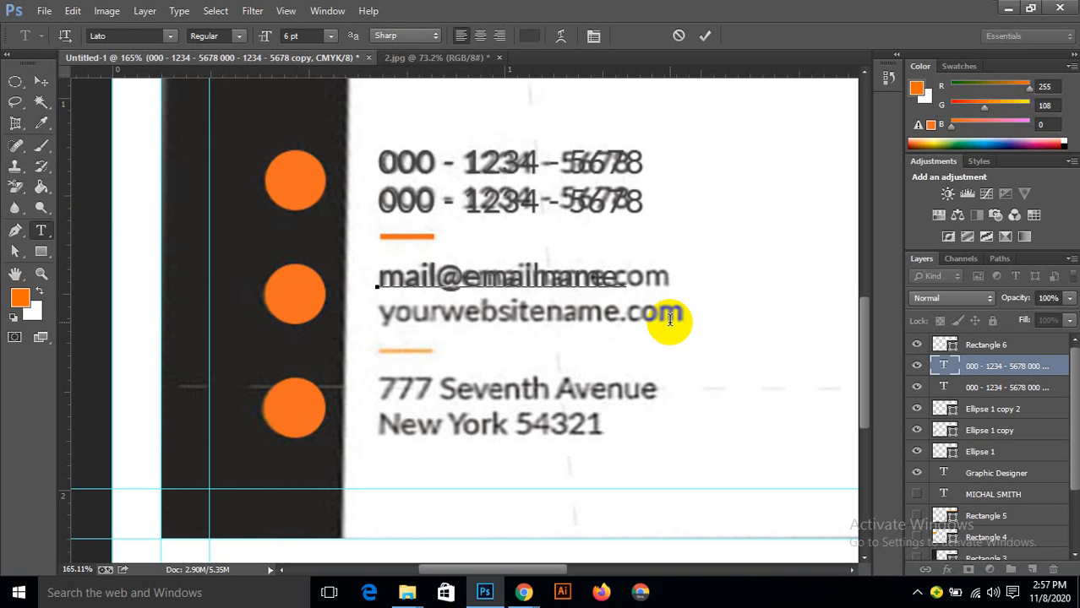
text(.com)
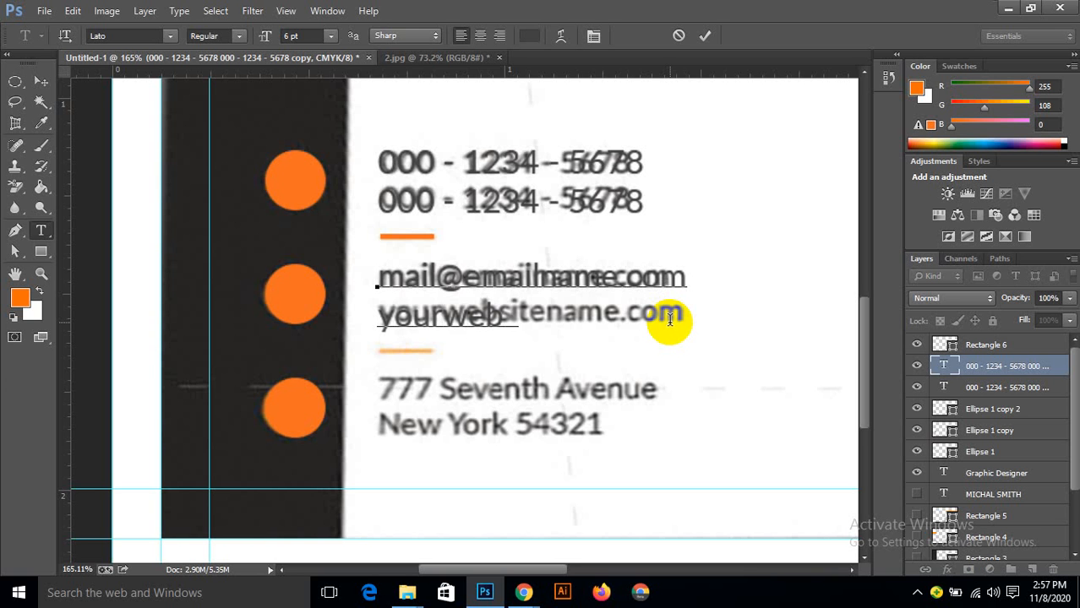
text(te)
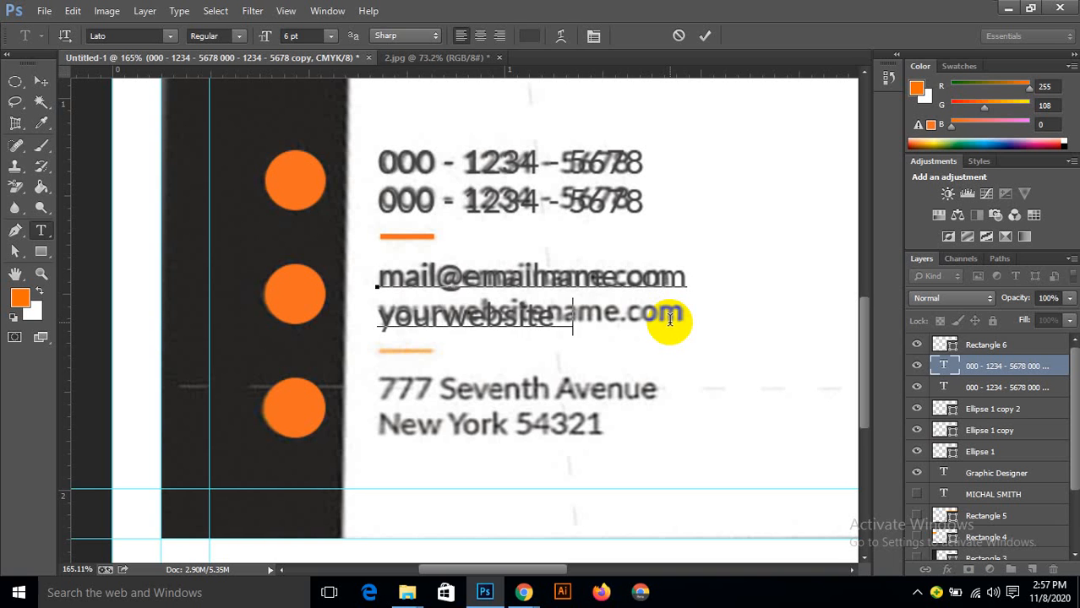
text(name.c)
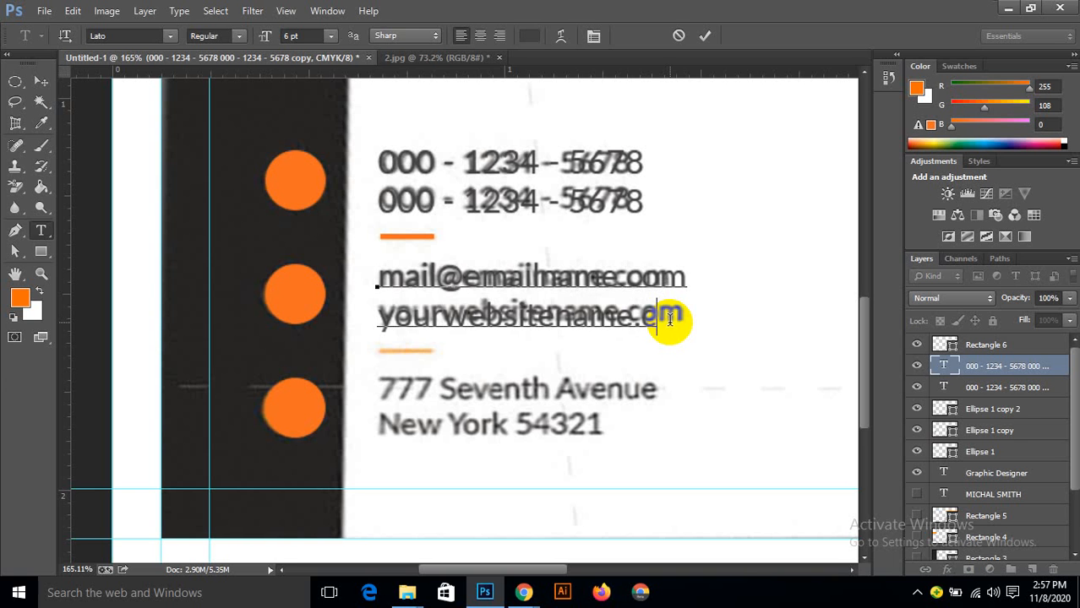
text(om)
click(704, 35)
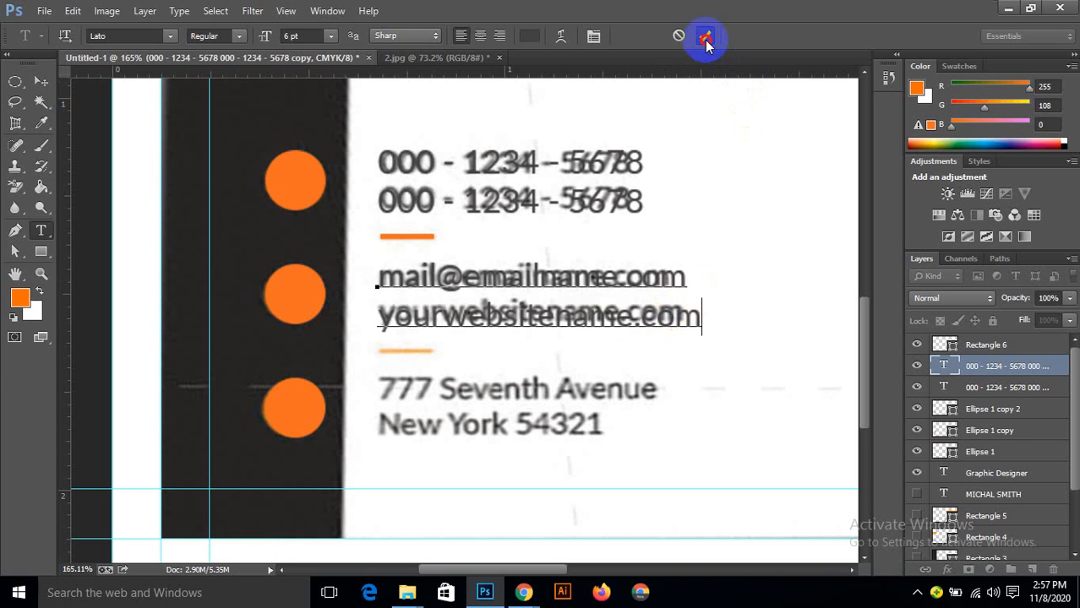
Step: Select the orange divider rectangle below the phone numbers with the Move tool
click(1014, 351)
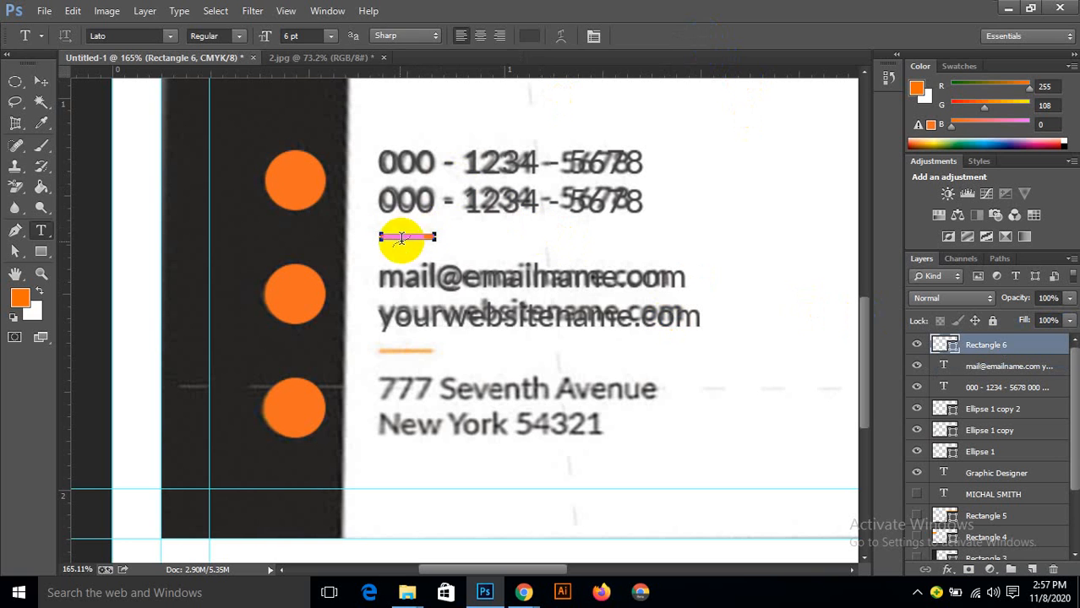
click(41, 81)
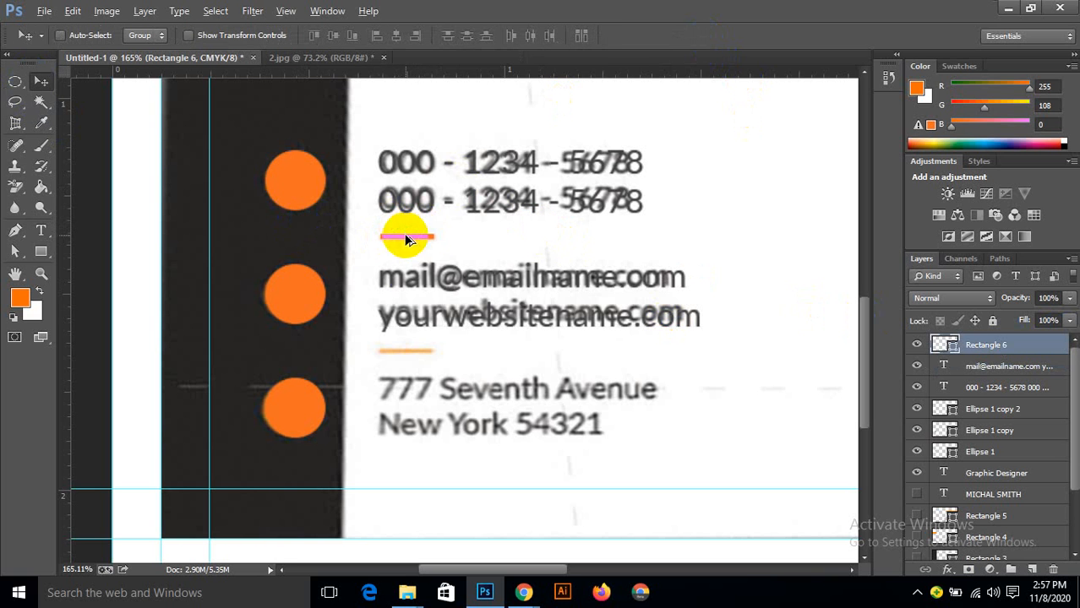
Step: Duplicate the orange divider line below the website text, and duplicate the e-mail and website text block over the address lines
drag(405, 239, 405, 353)
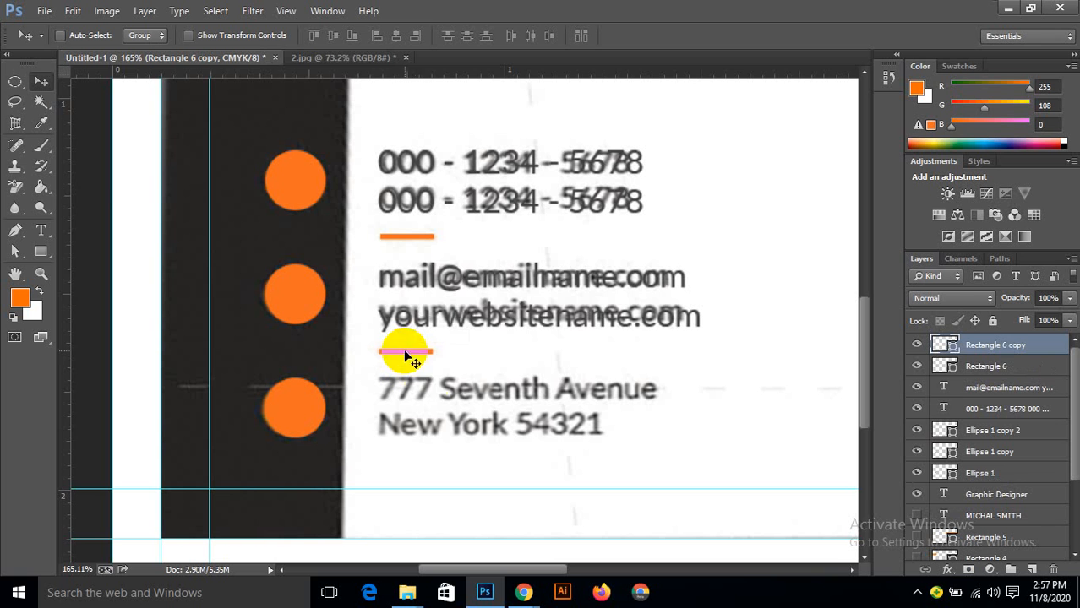
click(1006, 387)
drag(507, 284, 500, 389)
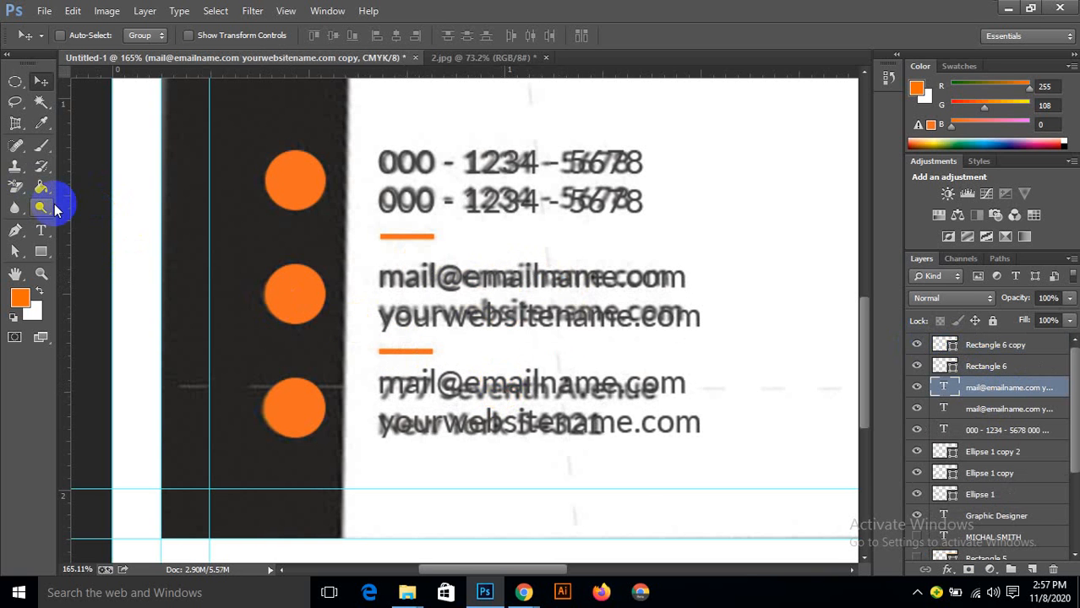
Step: Replace the duplicated text with the two-line postal address from the reference, and move it down slightly to align with the reference lines
click(43, 230)
drag(374, 381, 699, 446)
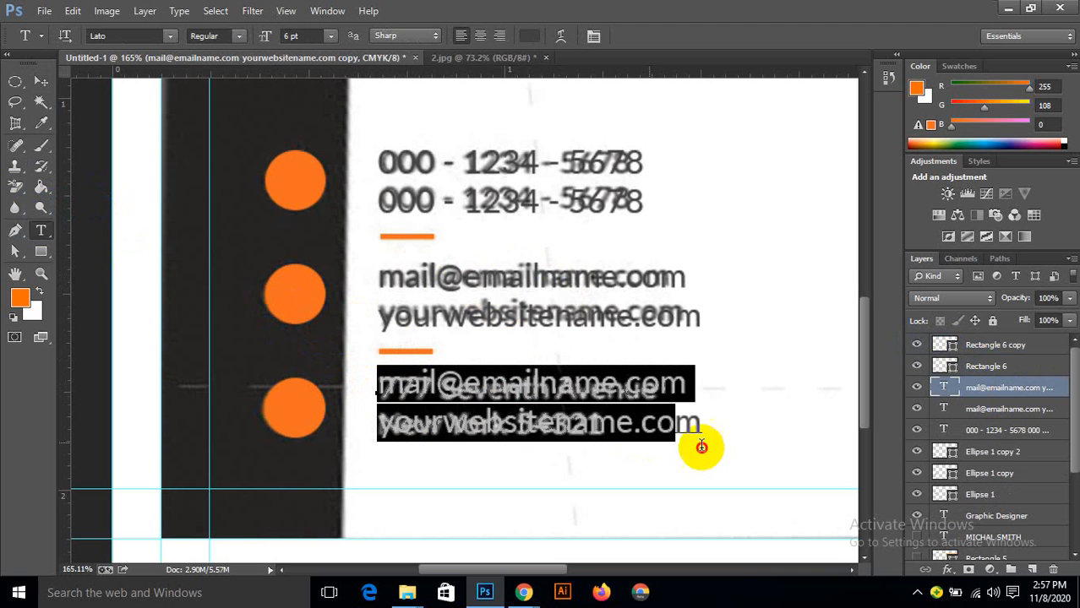
text(777 Seventh)
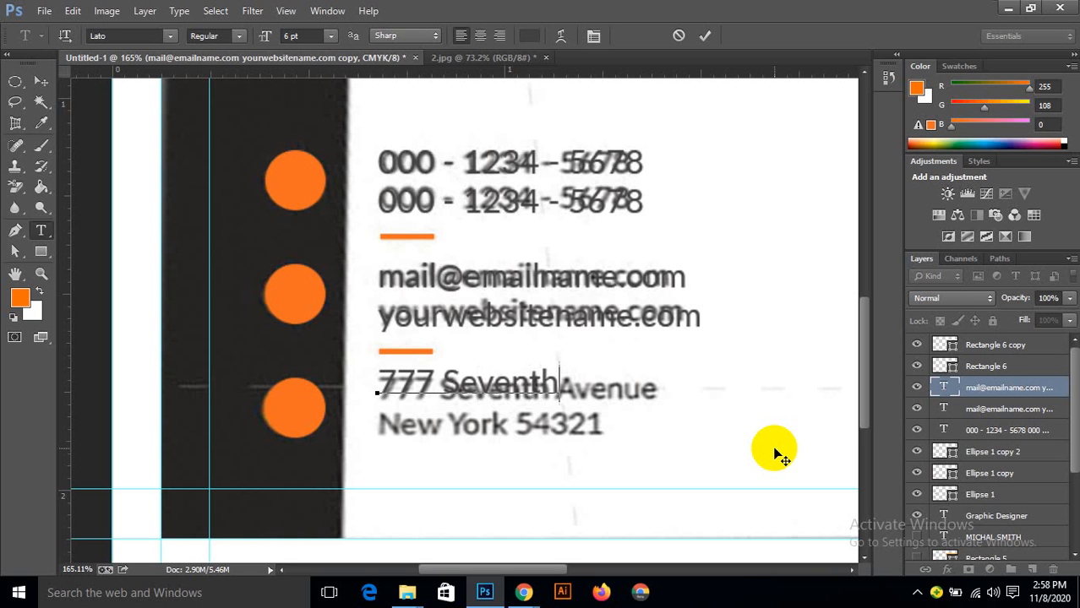
text(Avenue)
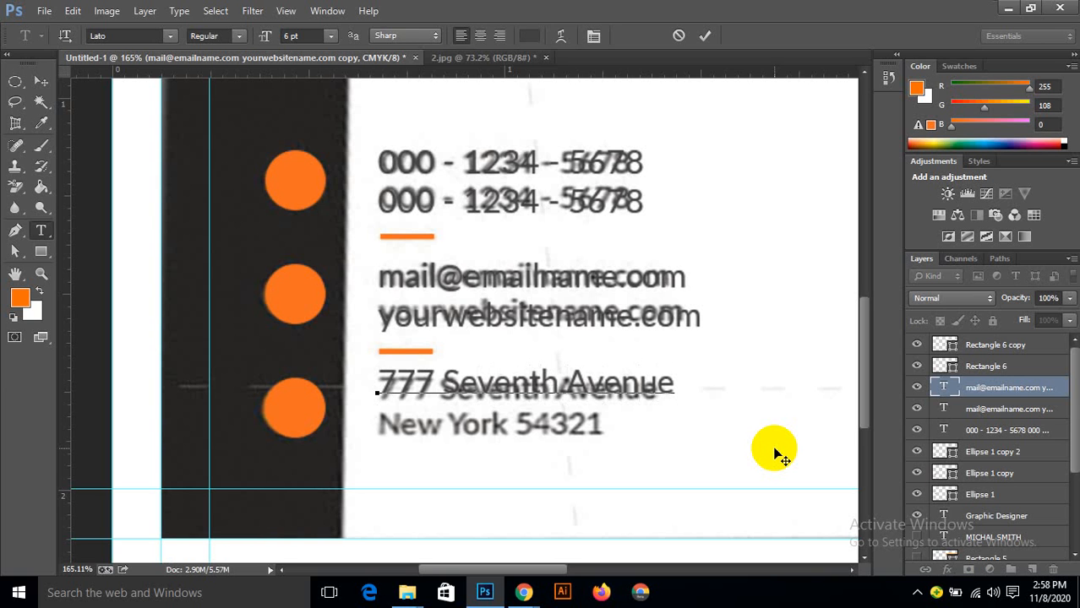
text(Ne)
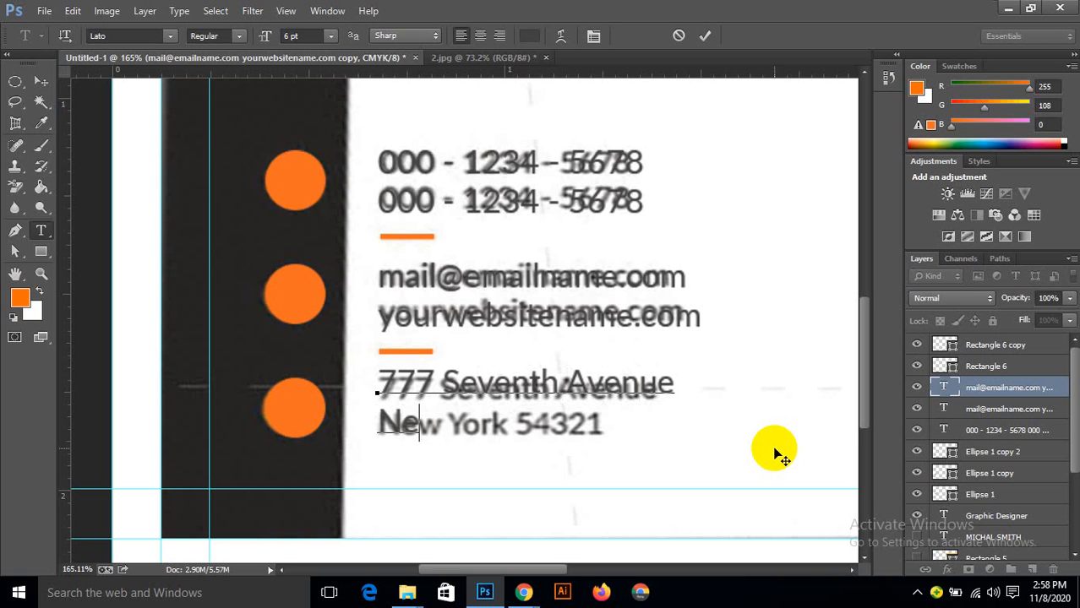
text(w York 54321)
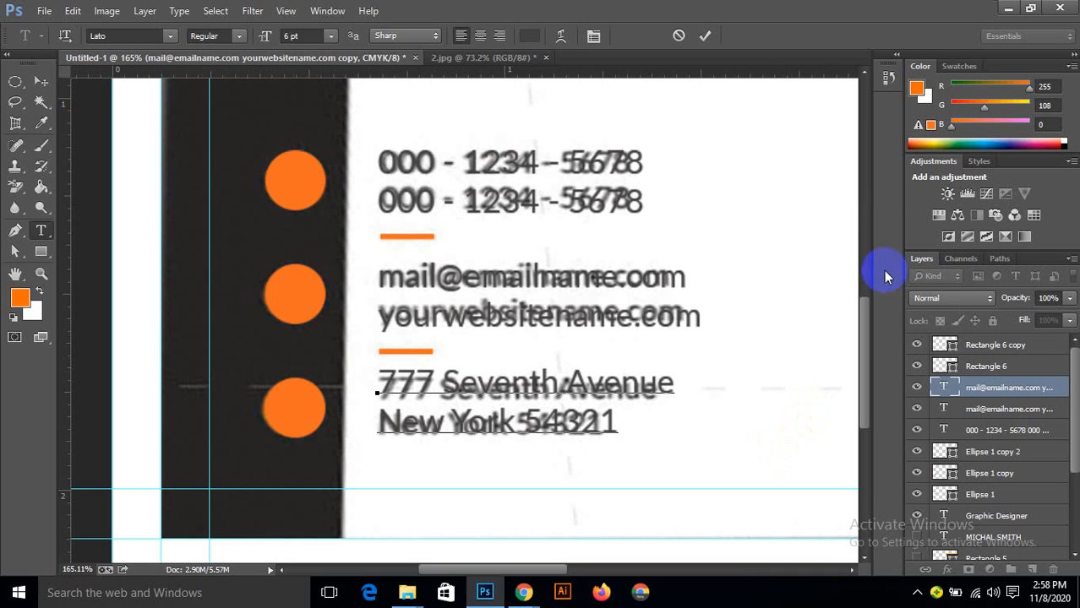
click(703, 36)
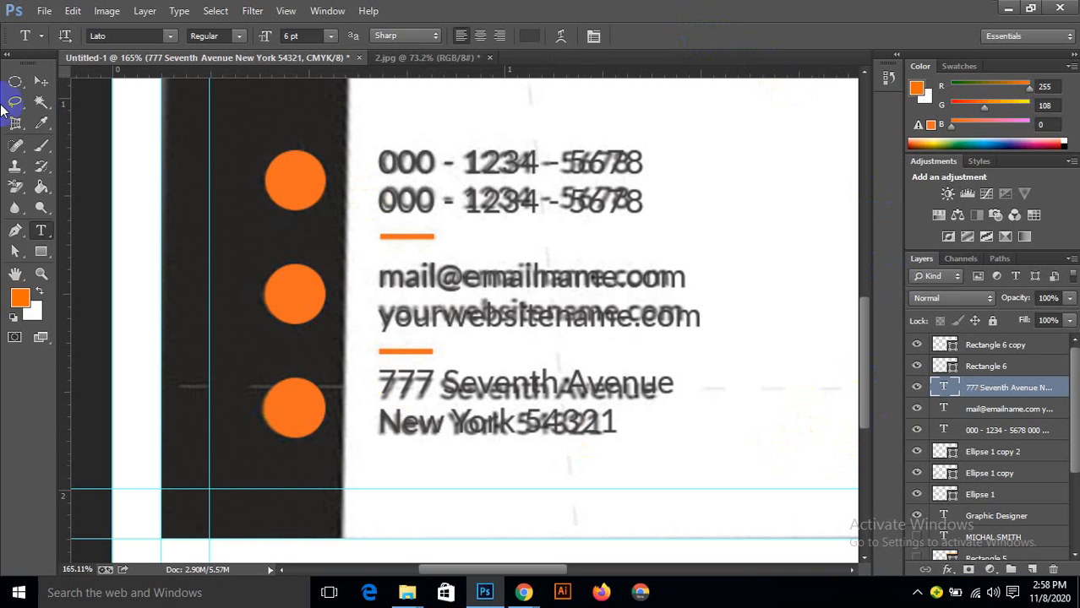
click(41, 81)
drag(399, 390, 400, 397)
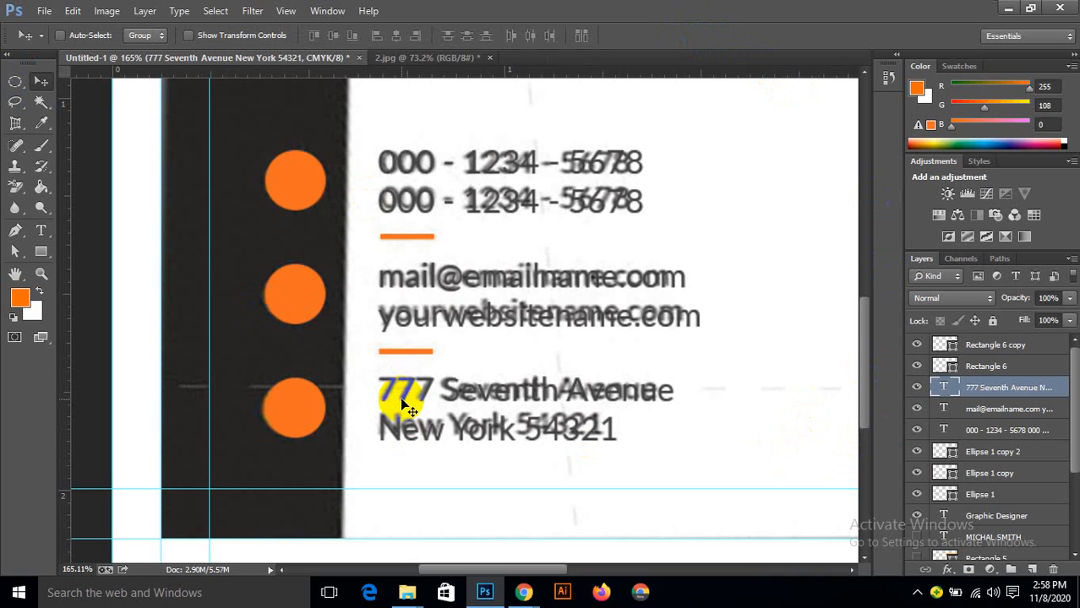
Step: Draw an orange recycling-symbol custom shape about 108 px wide and high over the reference logo above DREAM STUDIO
key(ctrl+0)
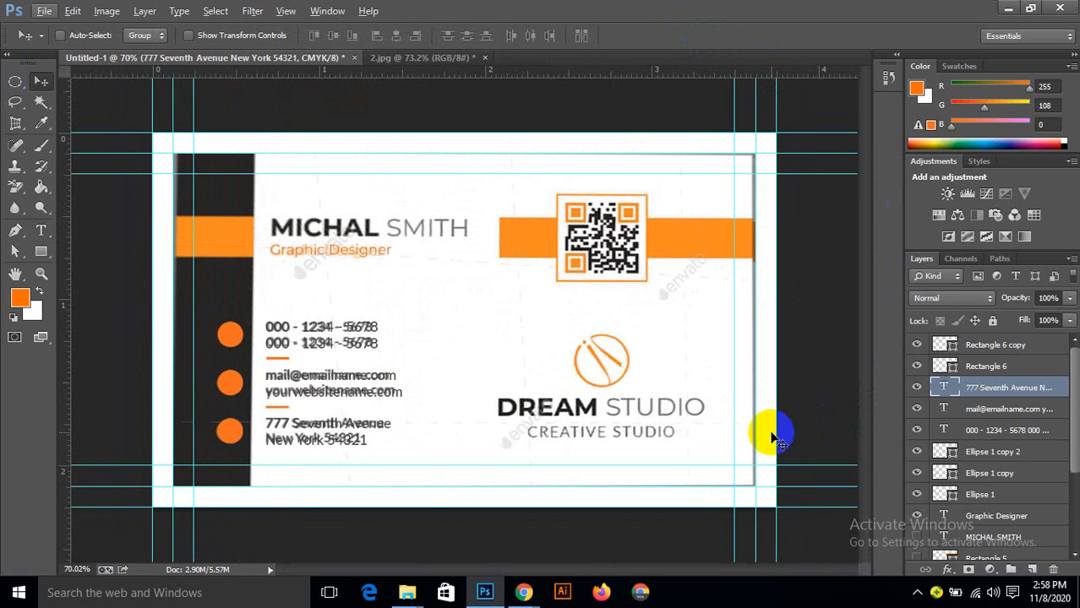
key(ctrl+plus)
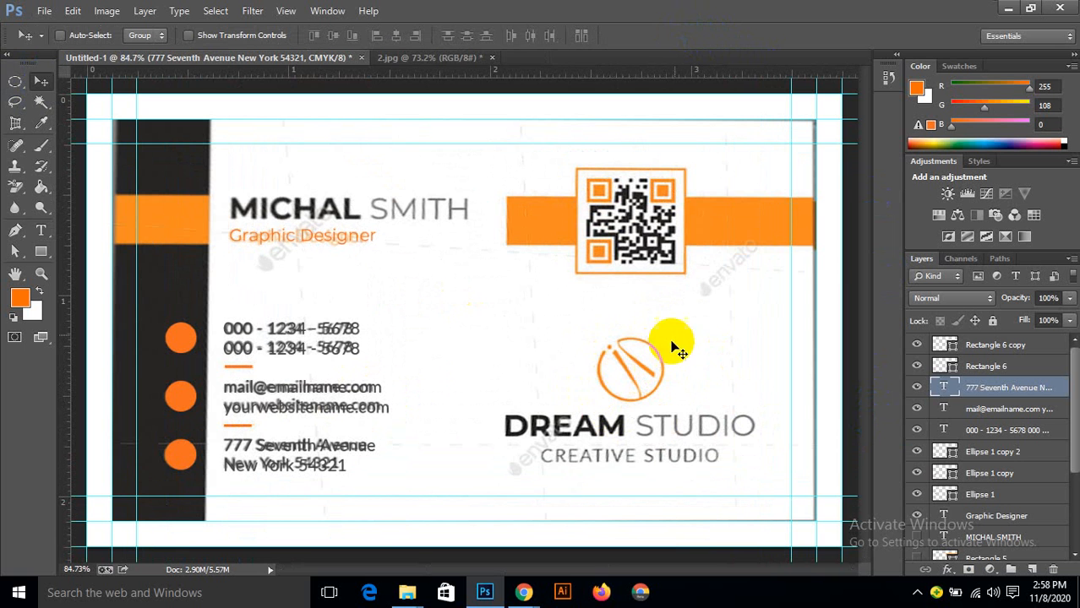
scroll(469, 508, down, 2)
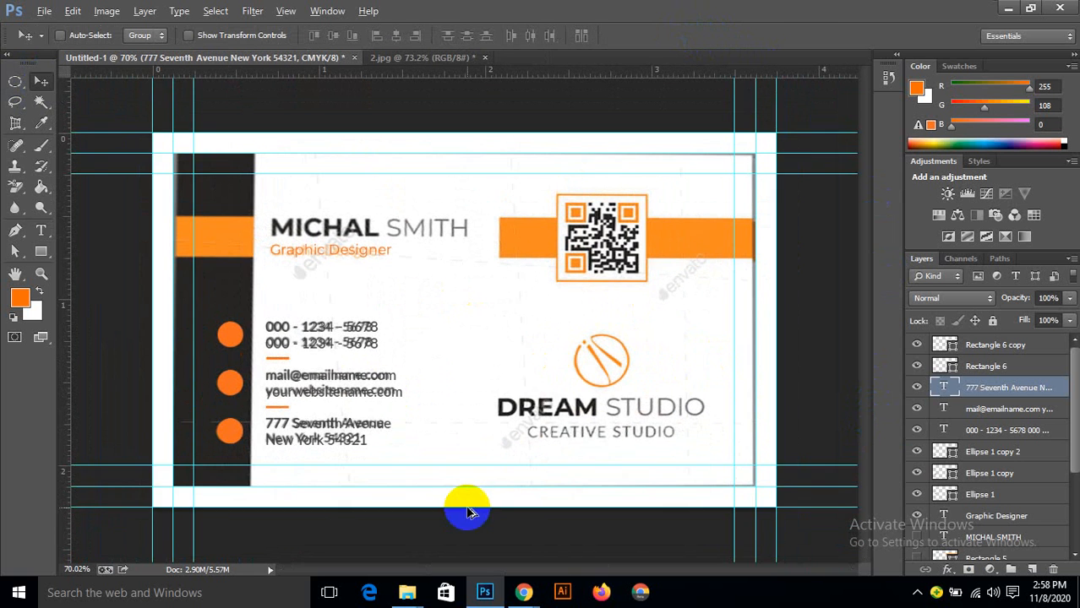
scroll(522, 469, up, 1)
scroll(549, 471, up, 4)
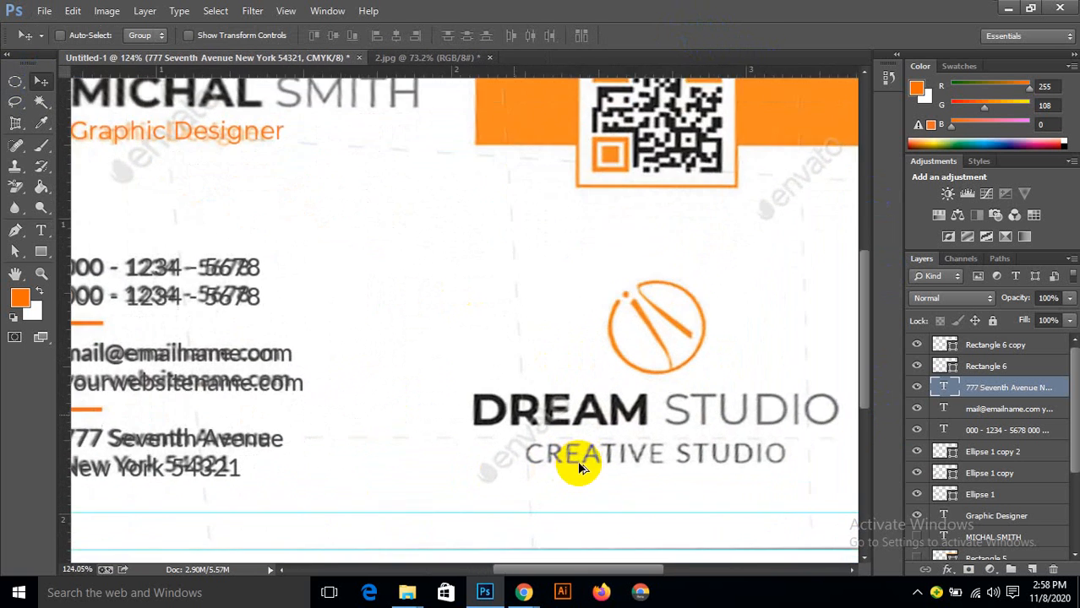
scroll(600, 465, down, 3)
scroll(566, 549, up, 1)
drag(556, 566, 590, 569)
click(40, 251)
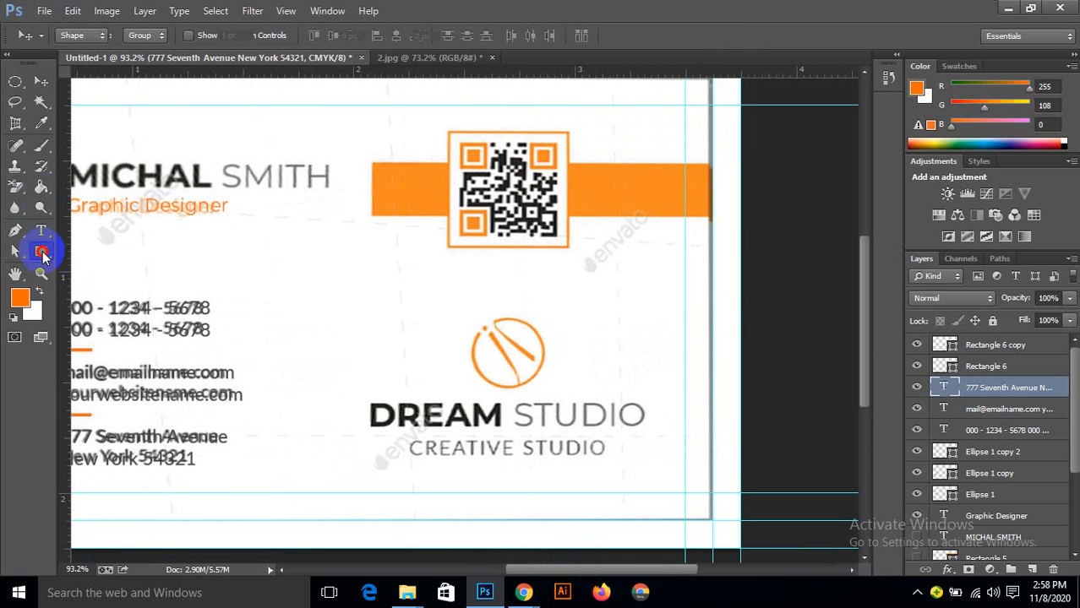
click(140, 325)
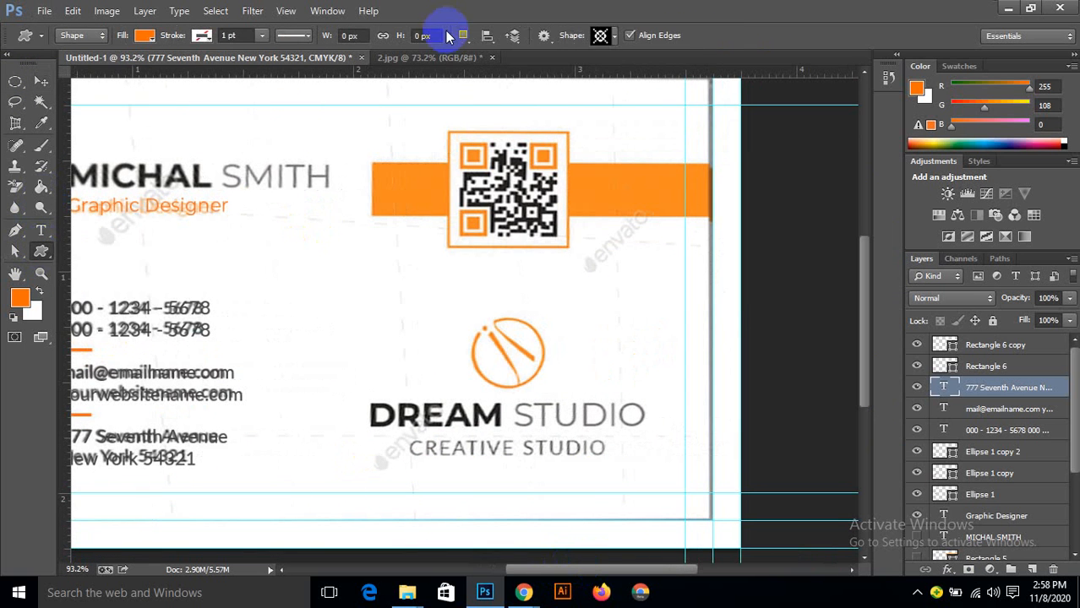
click(613, 35)
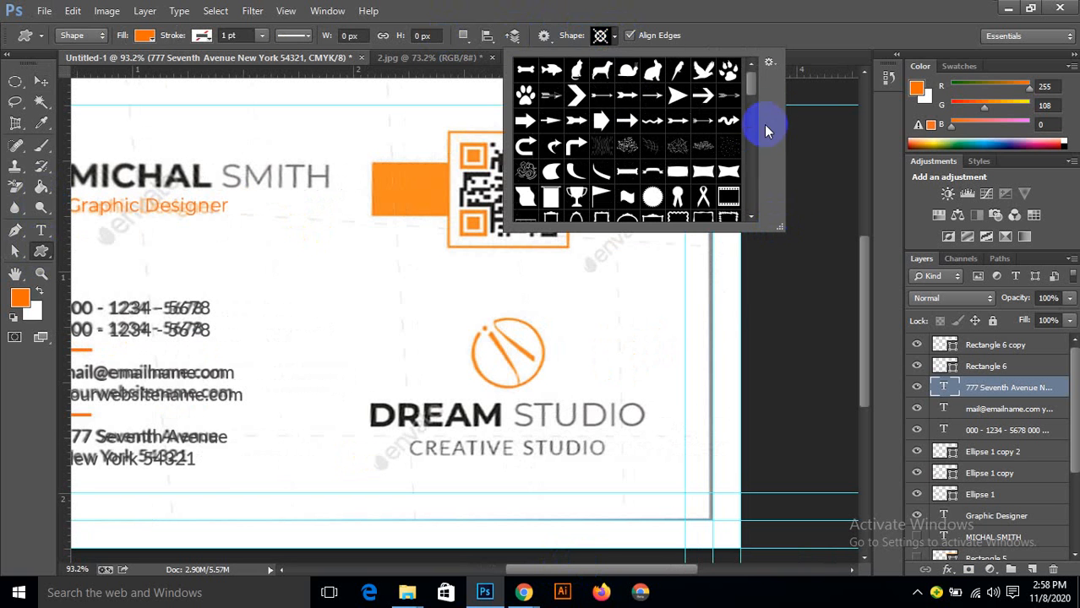
drag(751, 87, 747, 180)
click(576, 127)
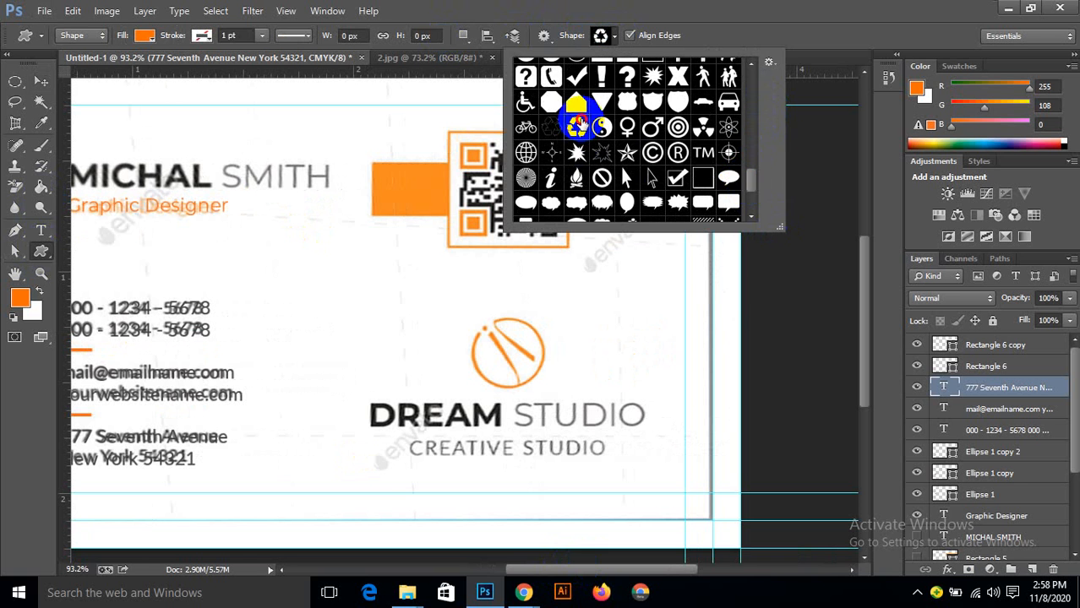
click(662, 9)
drag(580, 303, 556, 386)
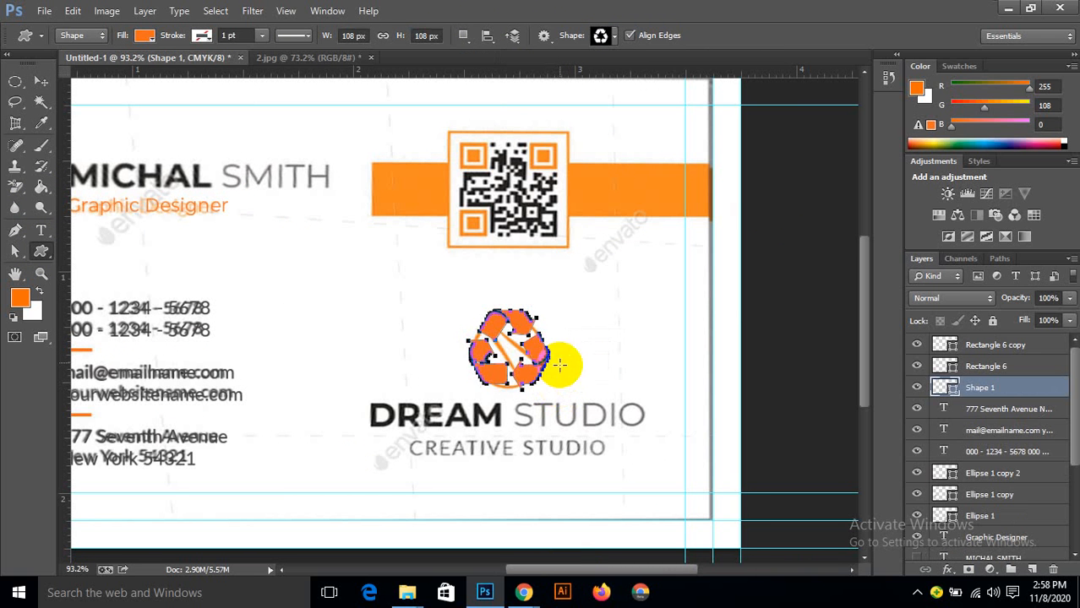
click(40, 82)
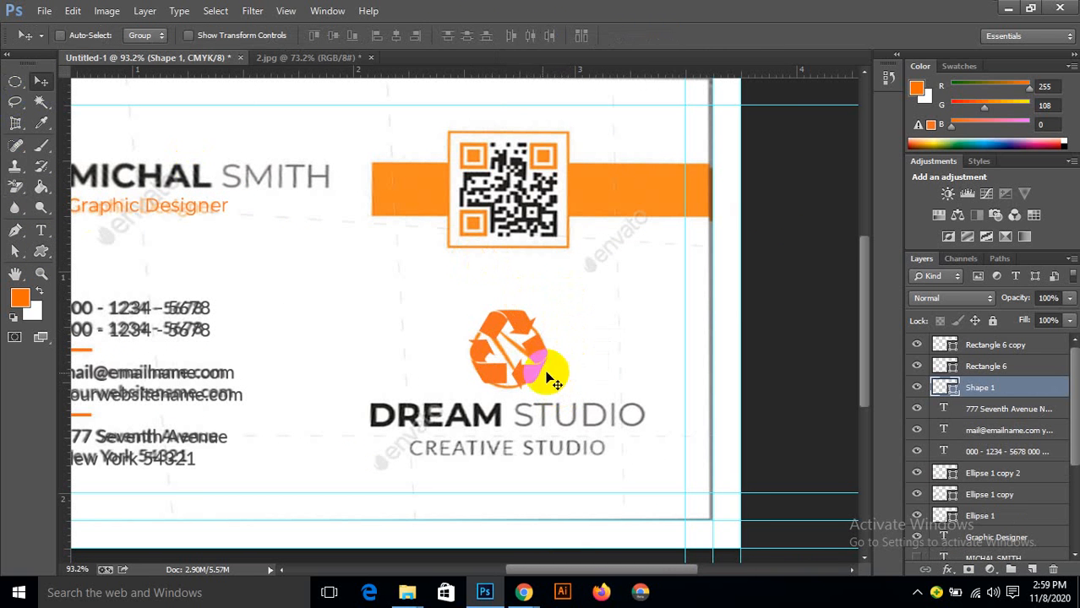
Step: Add a two-line Montserrat text reading DREAM STUDIO and CREATIVE STUDIO beside the recycling symbol, and set both lines to 10 pt
click(41, 230)
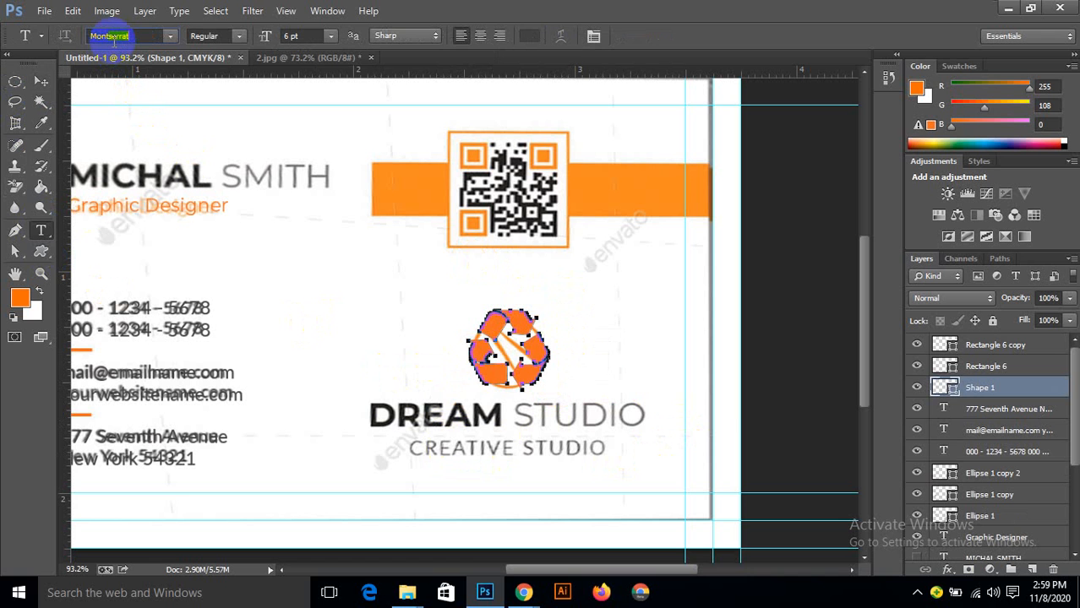
click(325, 329)
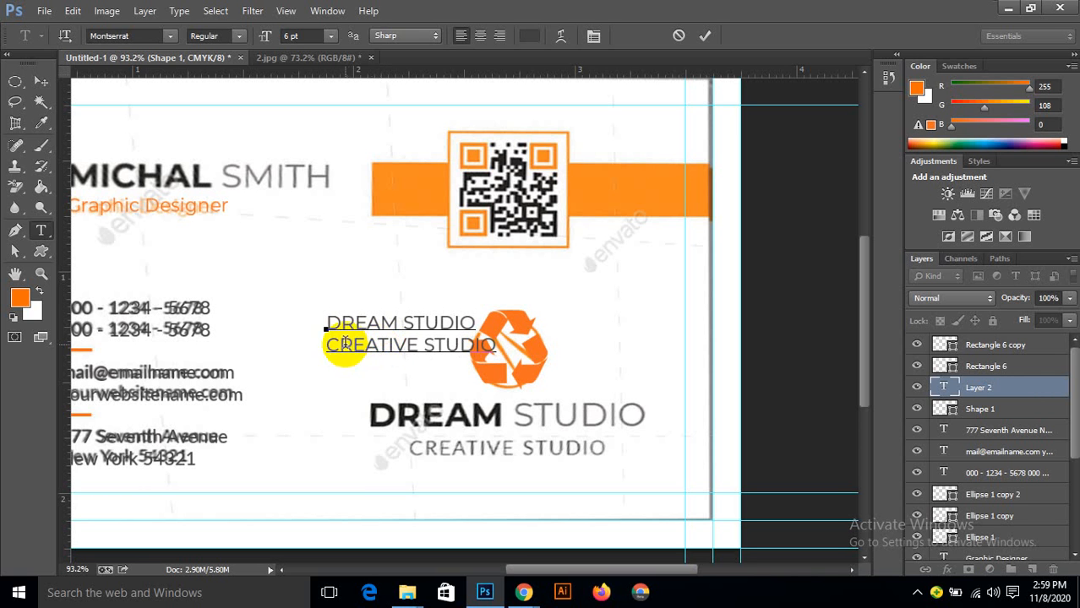
drag(326, 322, 475, 324)
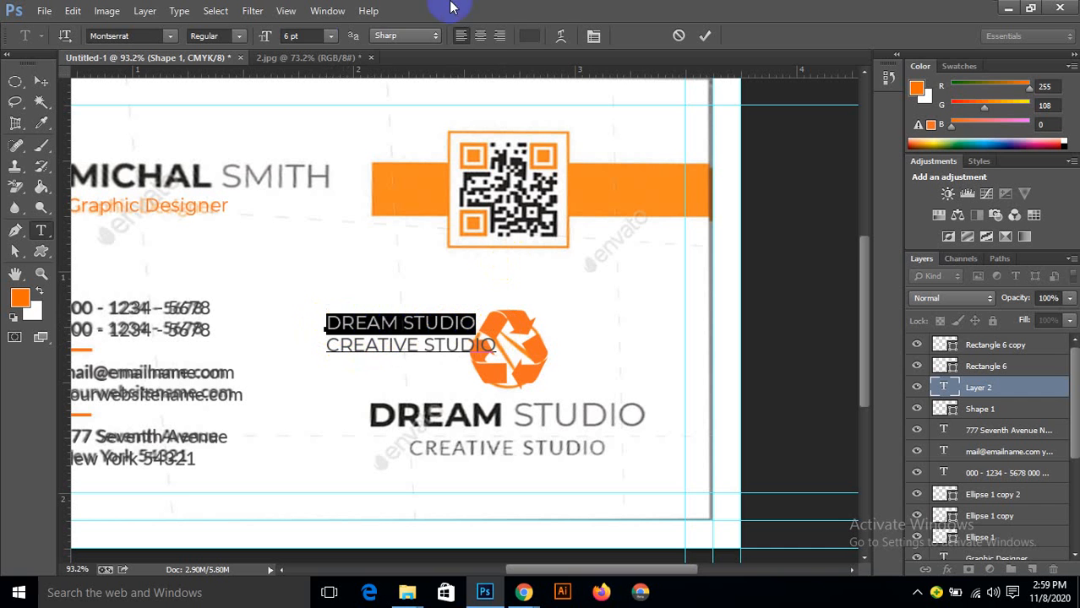
click(304, 36)
key(Up)
key(Up)
key(Up)
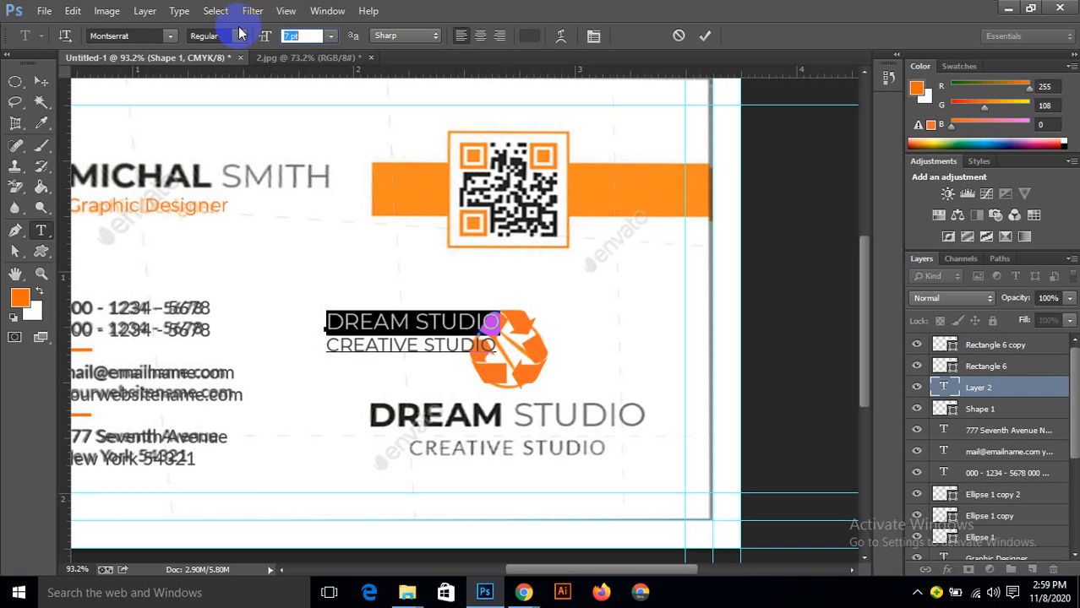
key(Up)
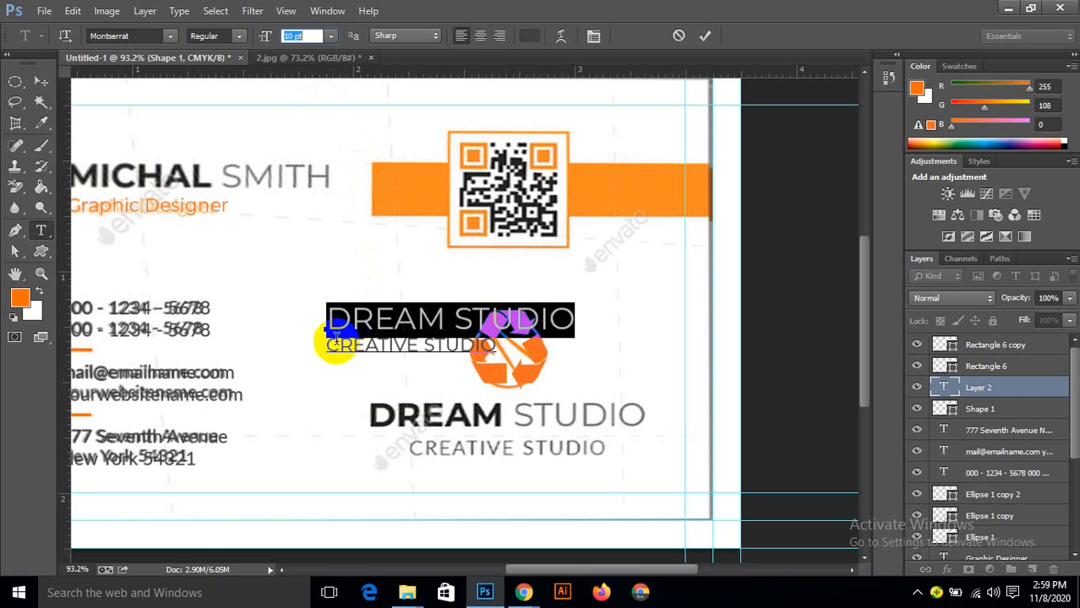
drag(327, 344, 570, 340)
key(Return)
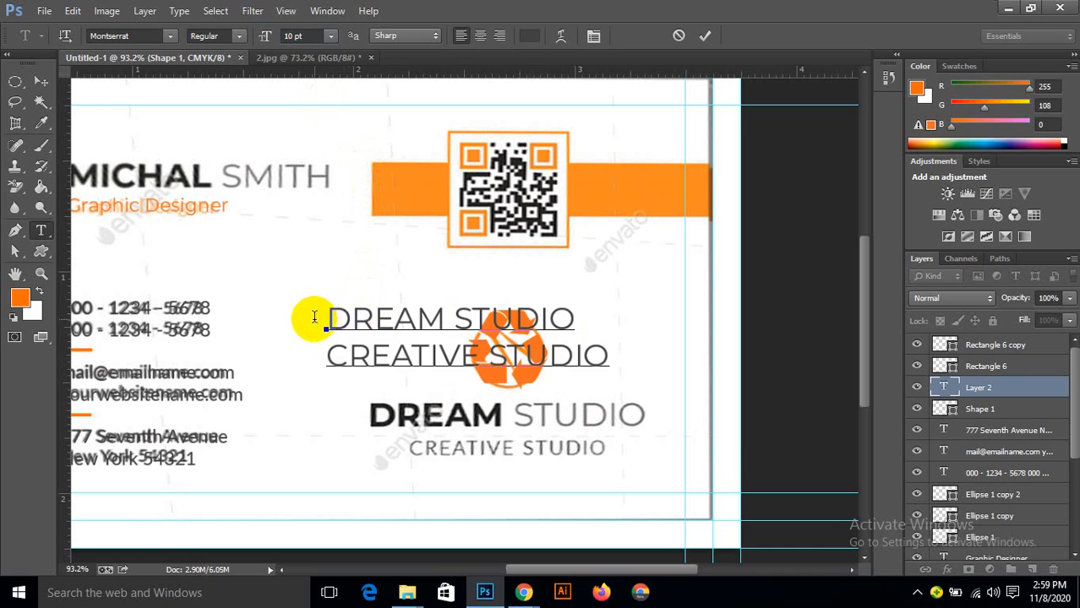
Step: Center-align the two studio text lines and set the word DREAM to Bold
drag(314, 316, 642, 348)
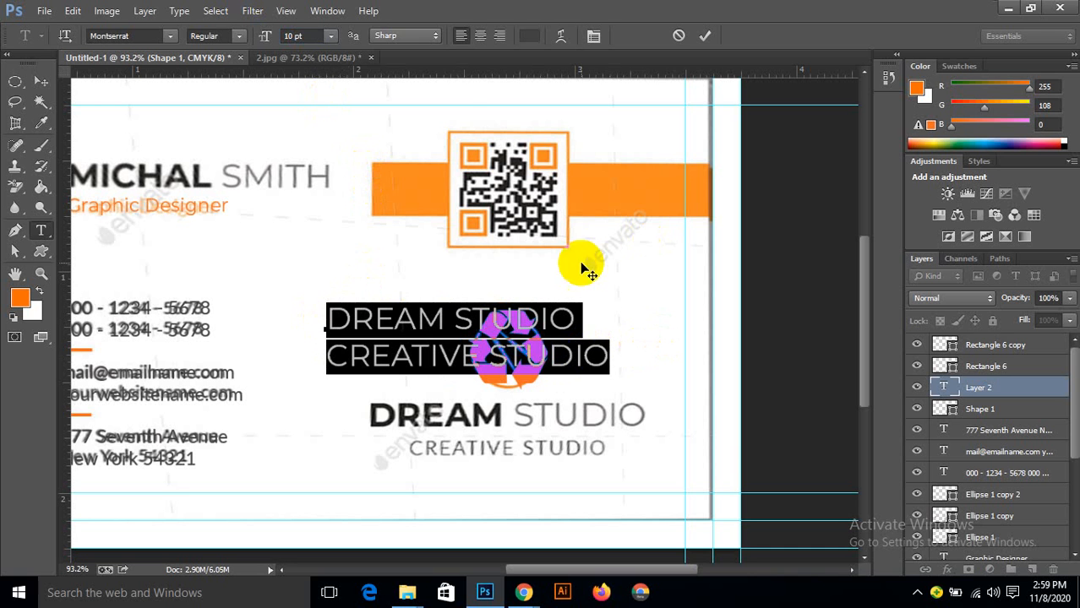
click(479, 37)
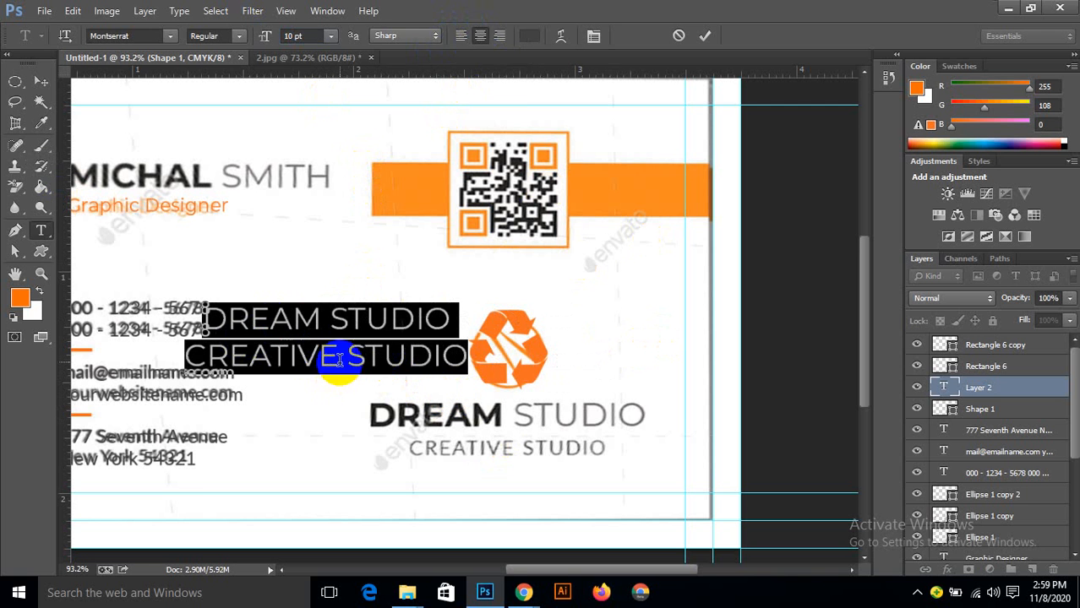
click(271, 321)
drag(206, 317, 322, 321)
click(232, 35)
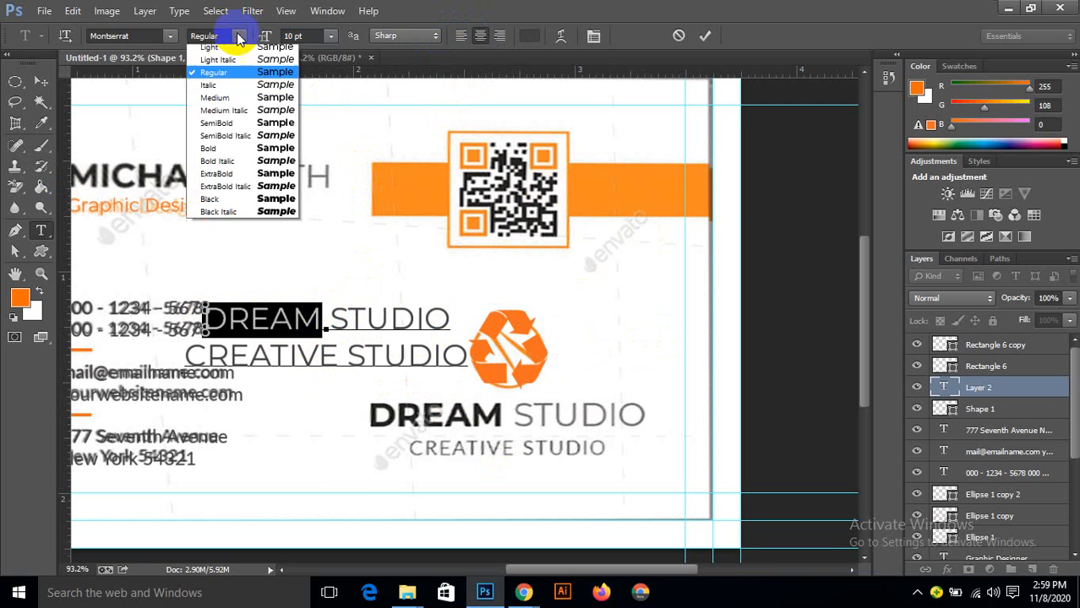
click(215, 205)
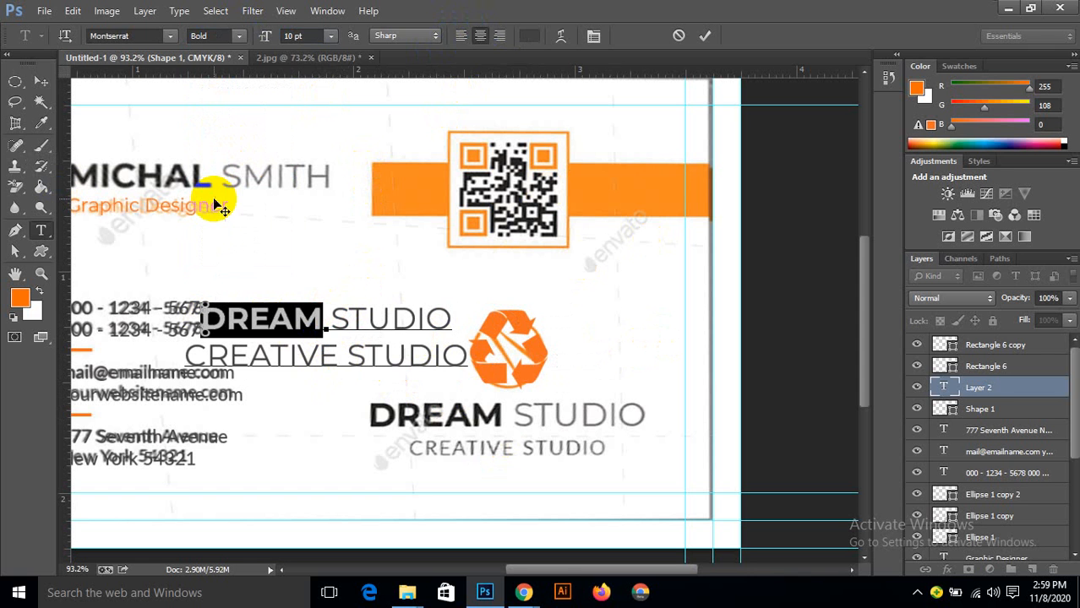
Step: Move the studio text block below the recycling symbol, onto the reference company name
click(41, 80)
drag(288, 318, 478, 407)
scroll(364, 432, up, 3)
Step: Set the DREAM STUDIO line to 11 pt and move the text block so that line aligns with the reference
drag(363, 432, 784, 458)
click(41, 230)
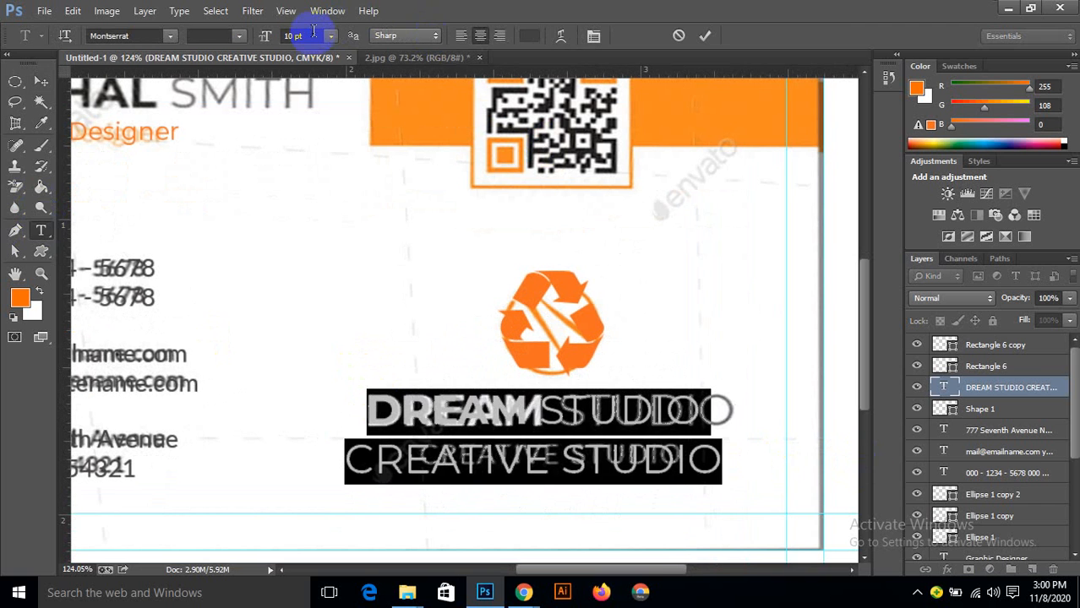
click(378, 412)
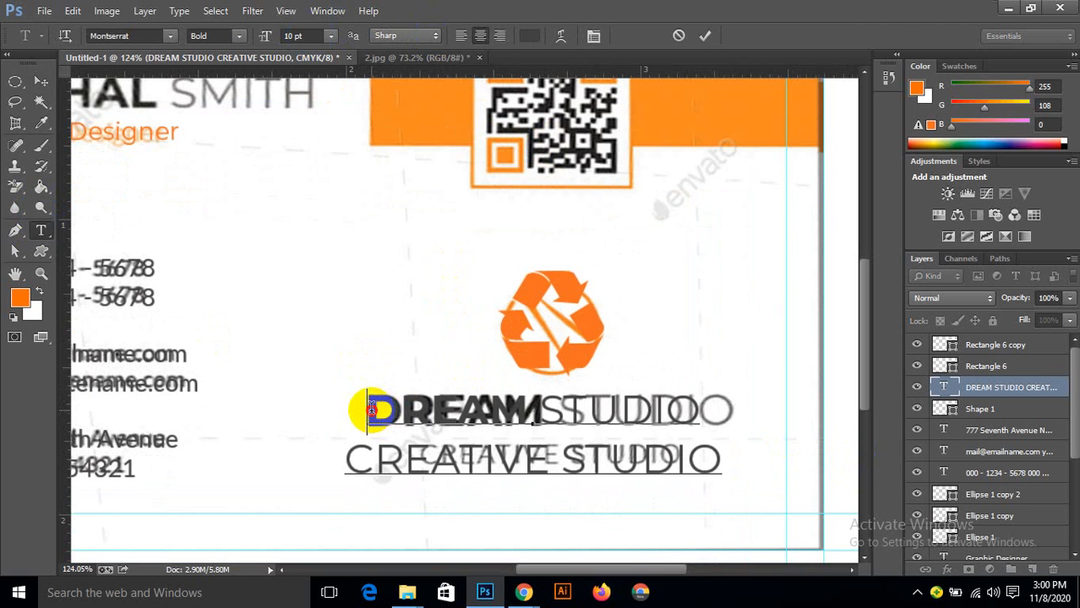
drag(372, 412, 745, 415)
click(304, 36)
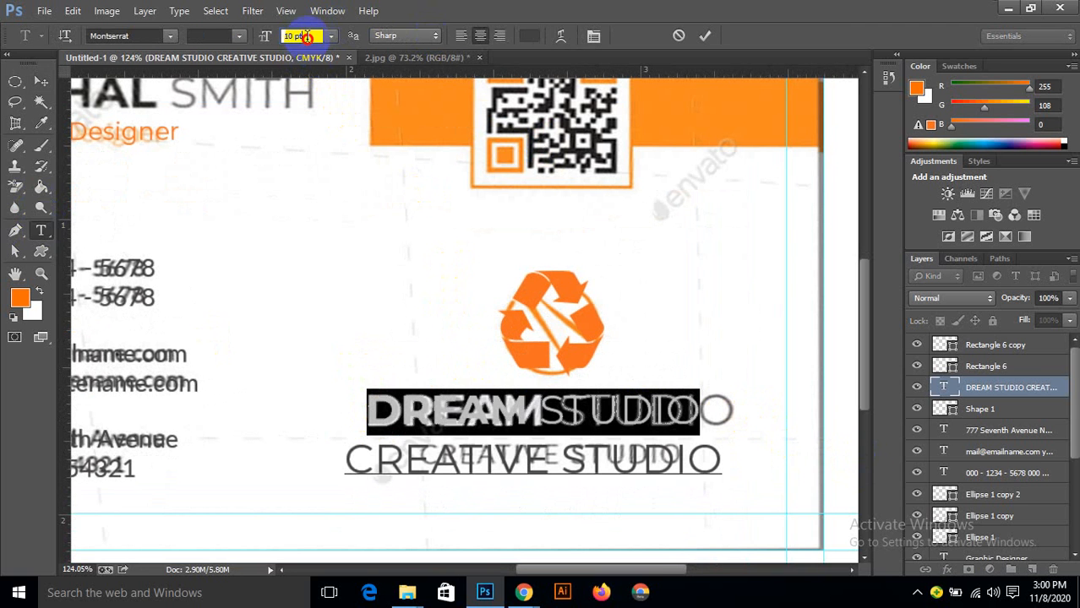
key(Return)
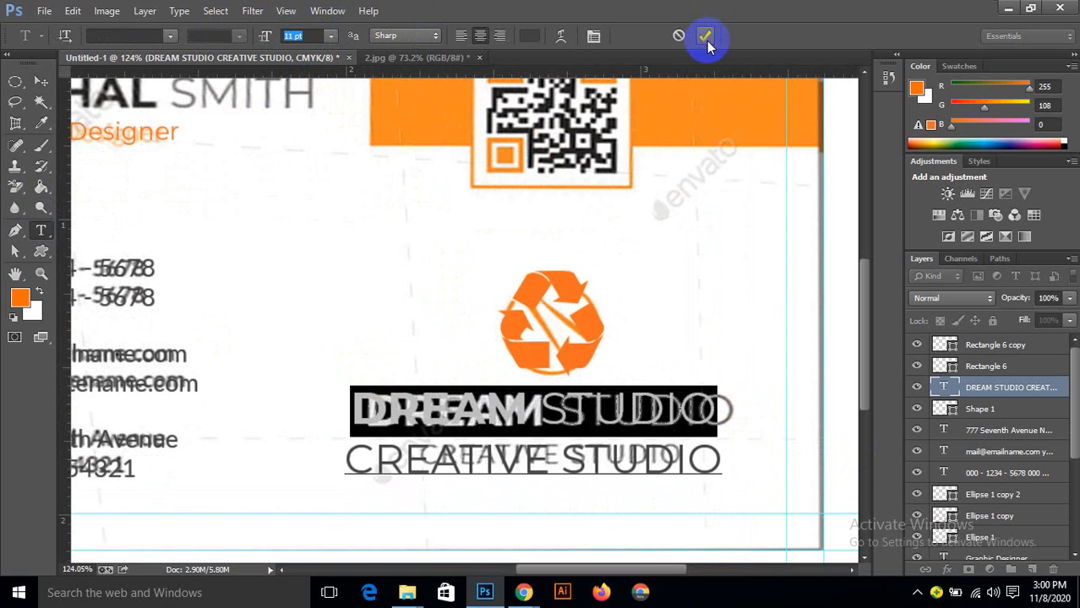
click(705, 36)
click(41, 81)
mouse_move(398, 413)
mouse_down()
mouse_move(431, 408)
mouse_move(411, 408)
mouse_move(414, 418)
mouse_up()
Step: Recolor the word DREAM in the studio text to near-black #151515
click(42, 229)
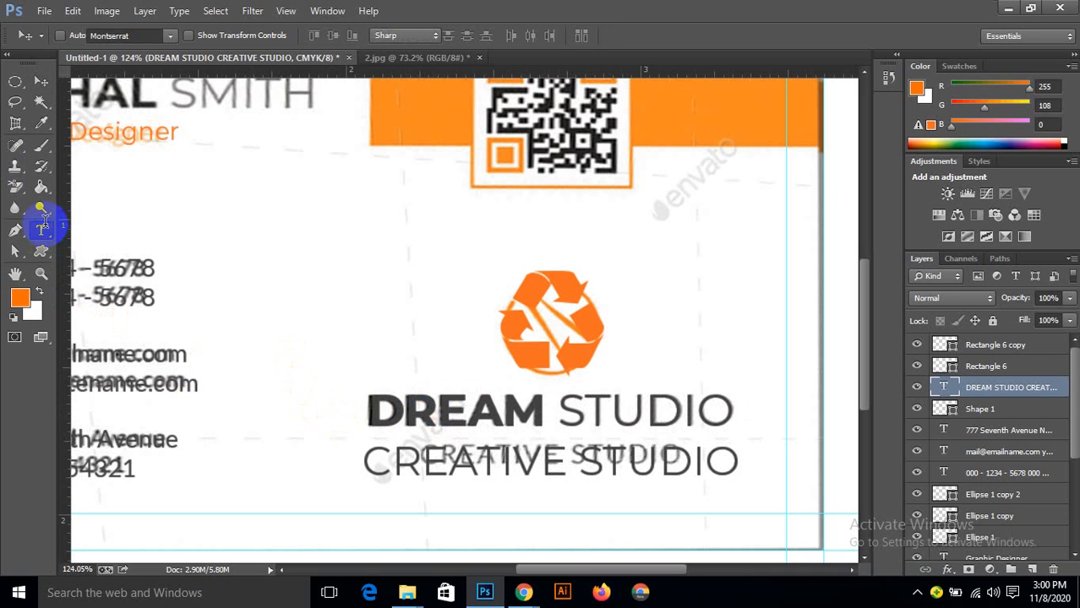
drag(369, 412, 541, 413)
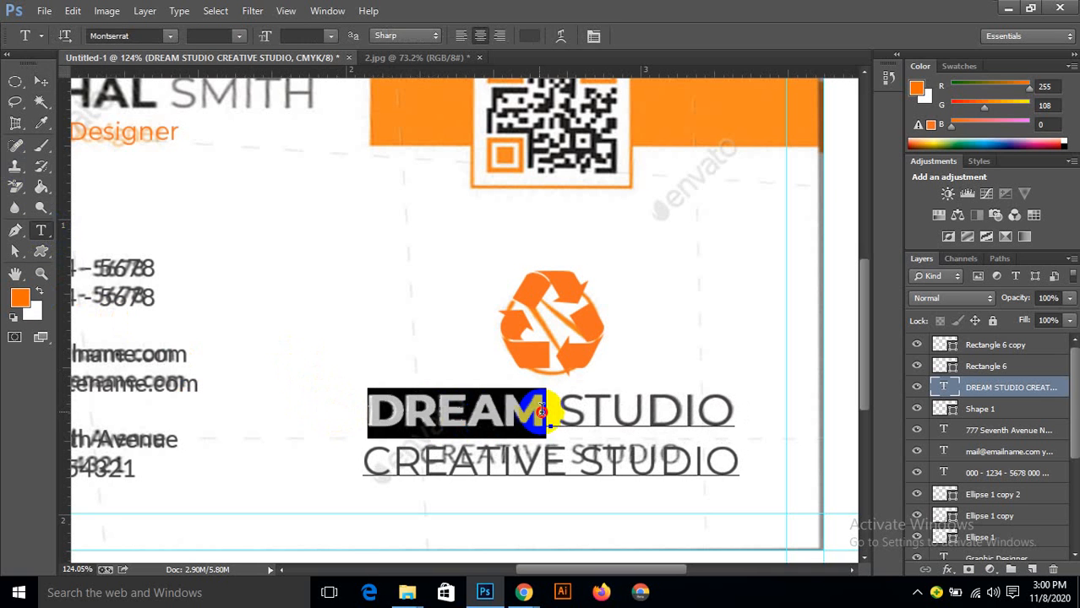
click(528, 36)
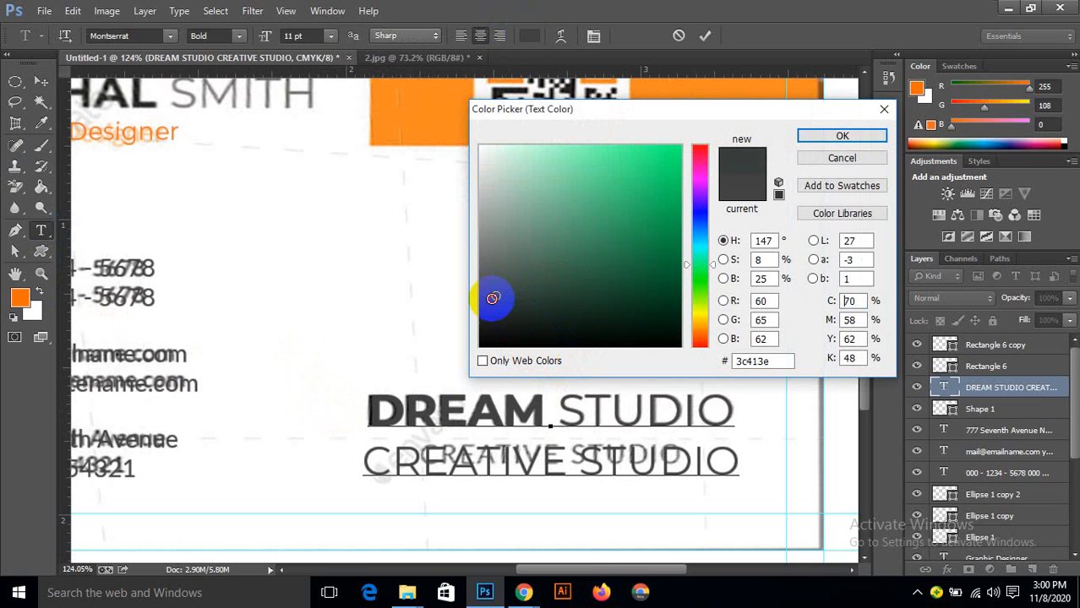
drag(492, 298, 465, 326)
click(828, 135)
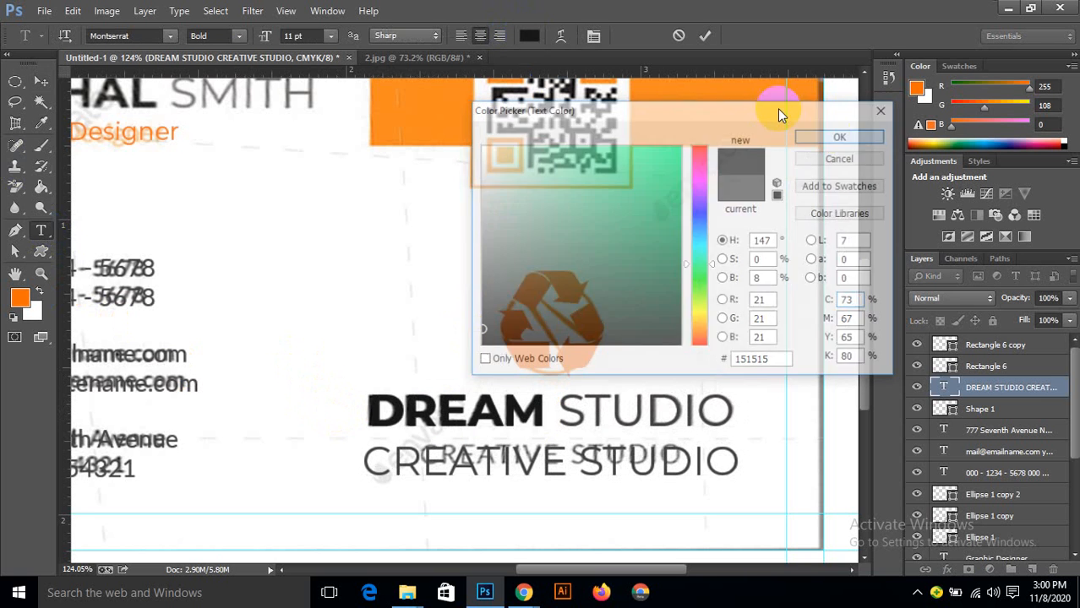
click(704, 35)
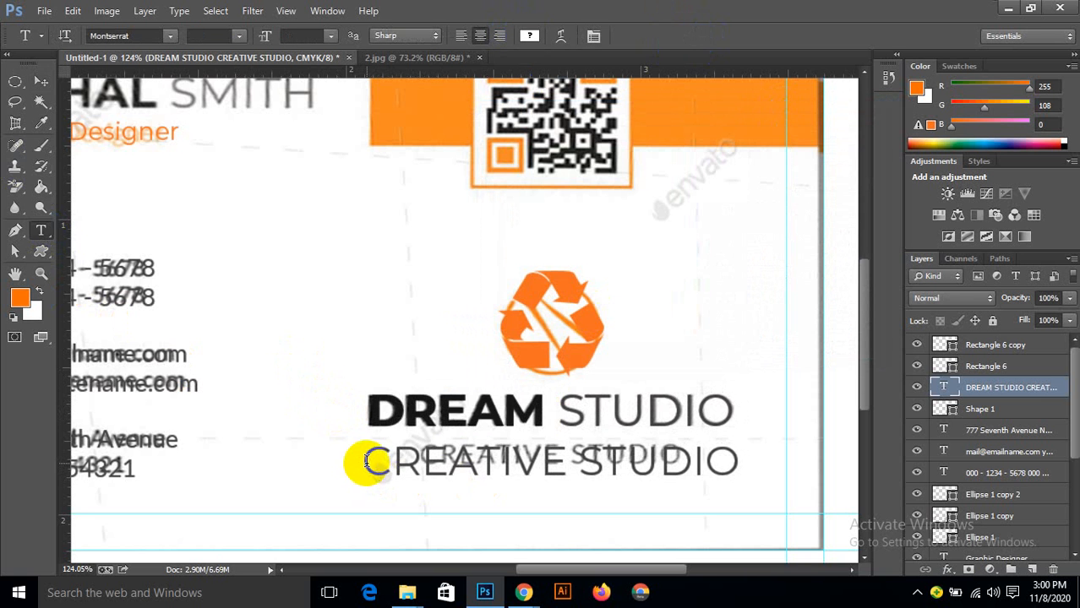
Step: Set the CREATIVE STUDIO line to 7 pt so it matches the reference tagline
drag(364, 460, 755, 475)
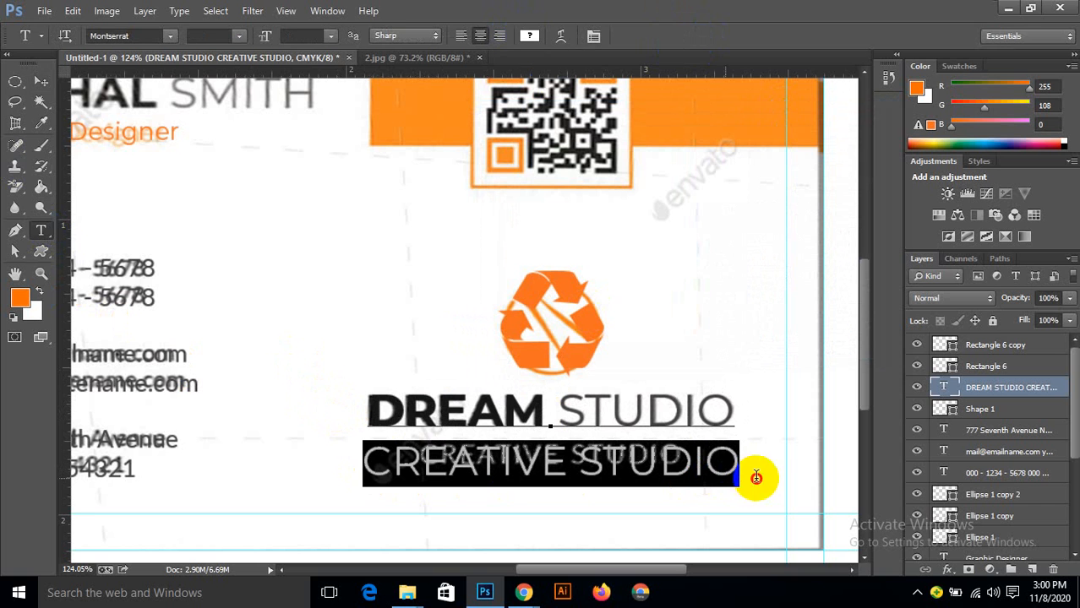
click(300, 36)
key(Down)
key(Down)
key(Down)
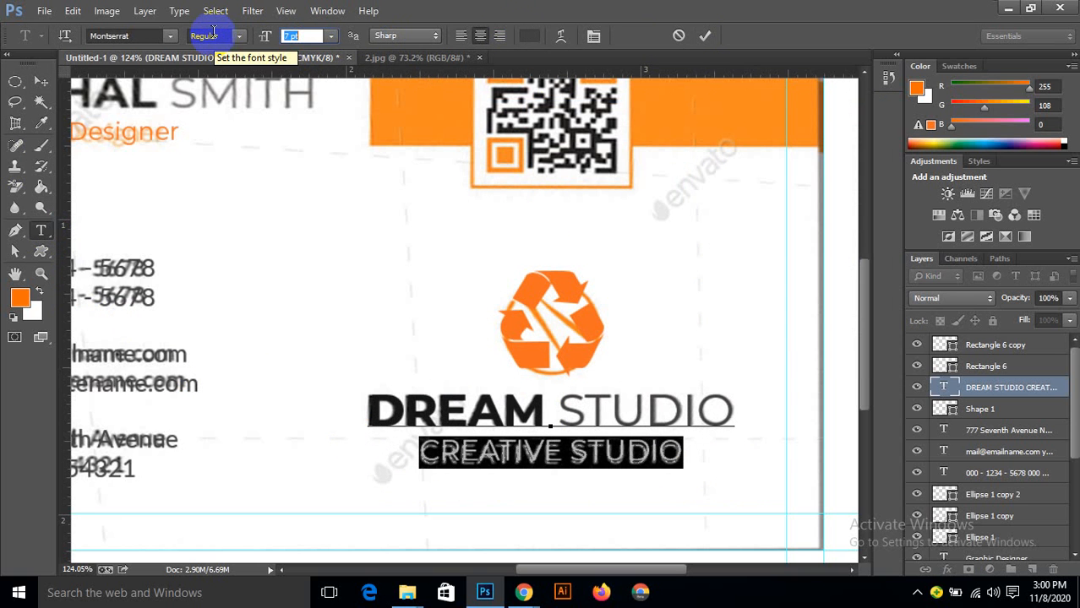
click(705, 34)
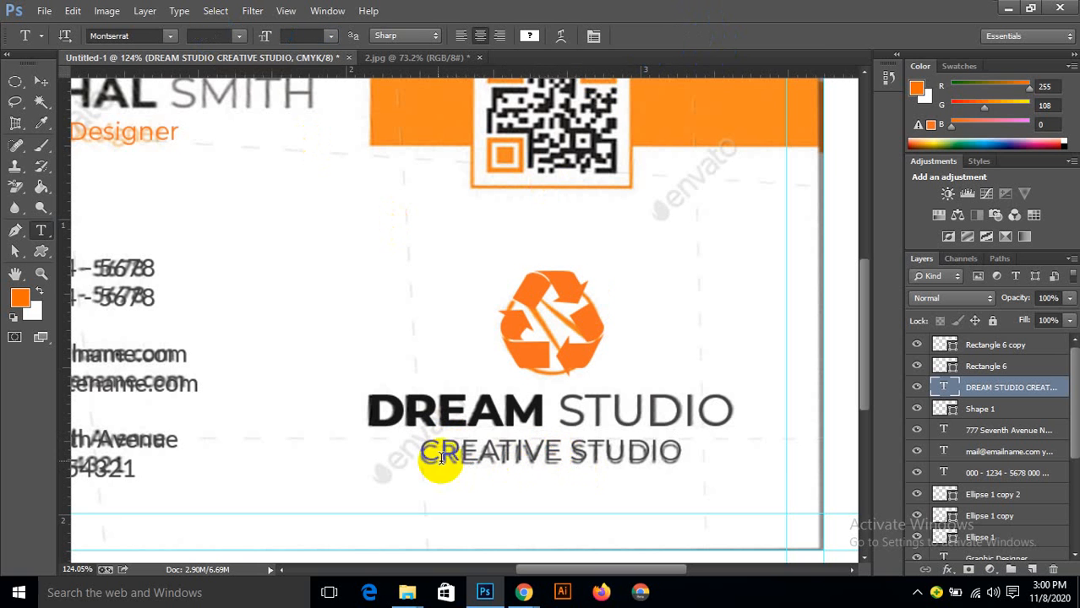
Step: Set the leading of the CREATIVE STUDIO line to 9 pt
drag(415, 459, 683, 452)
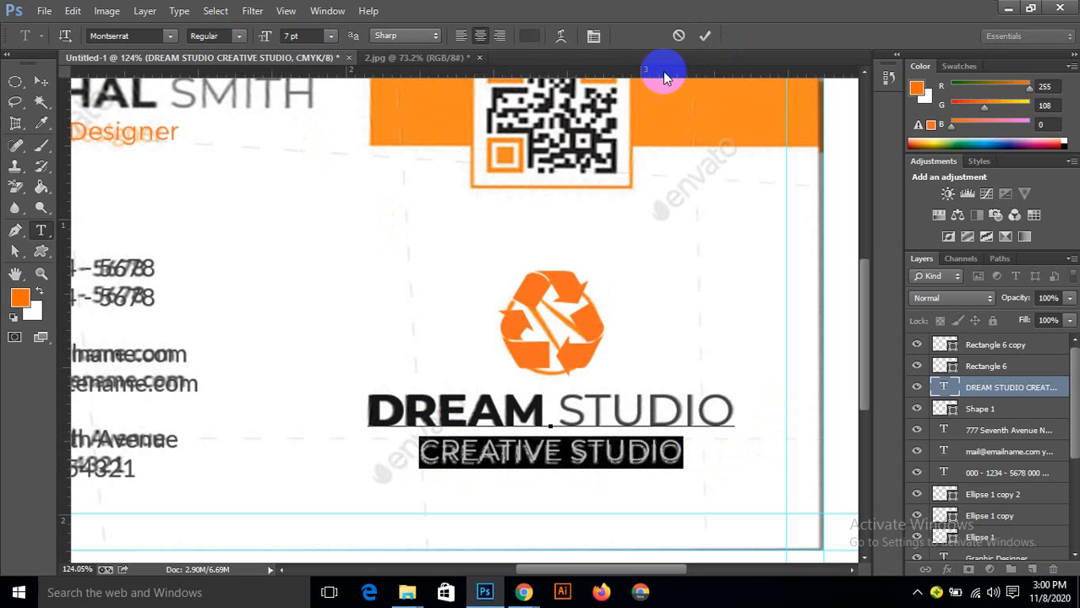
click(593, 37)
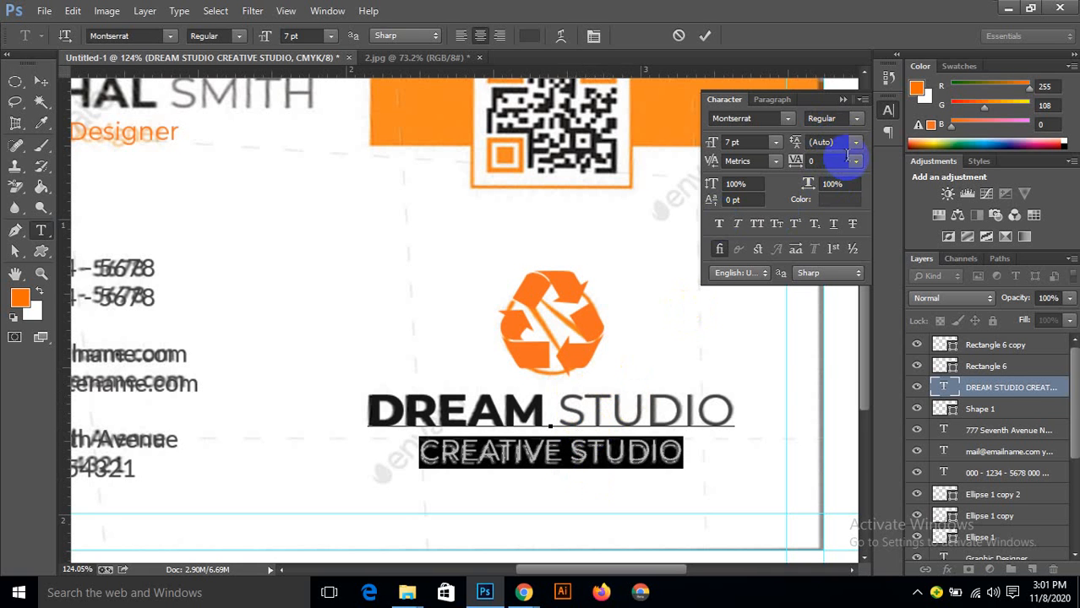
click(852, 143)
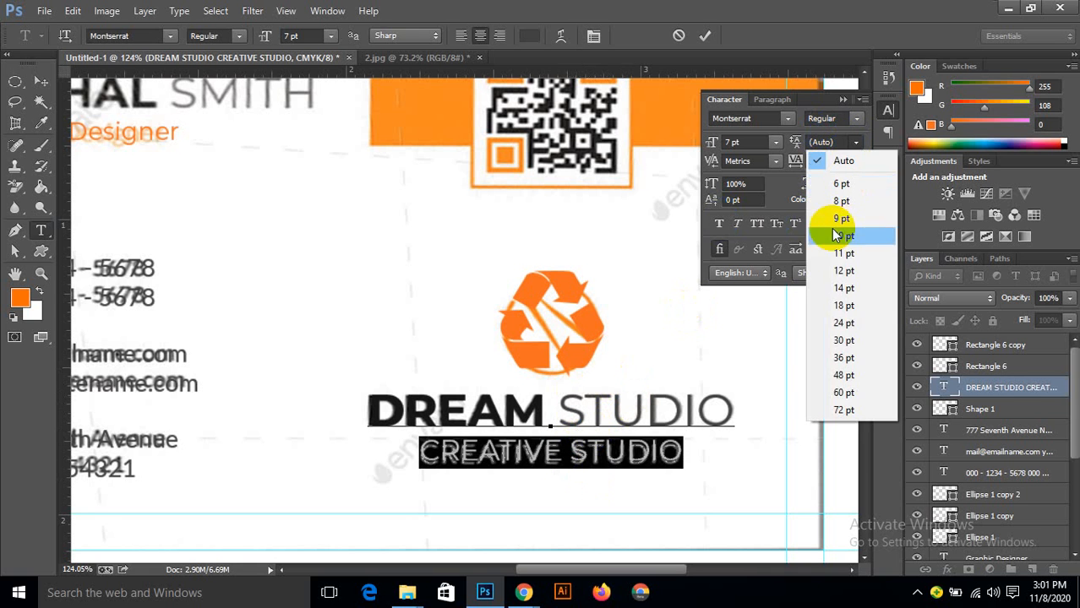
click(831, 251)
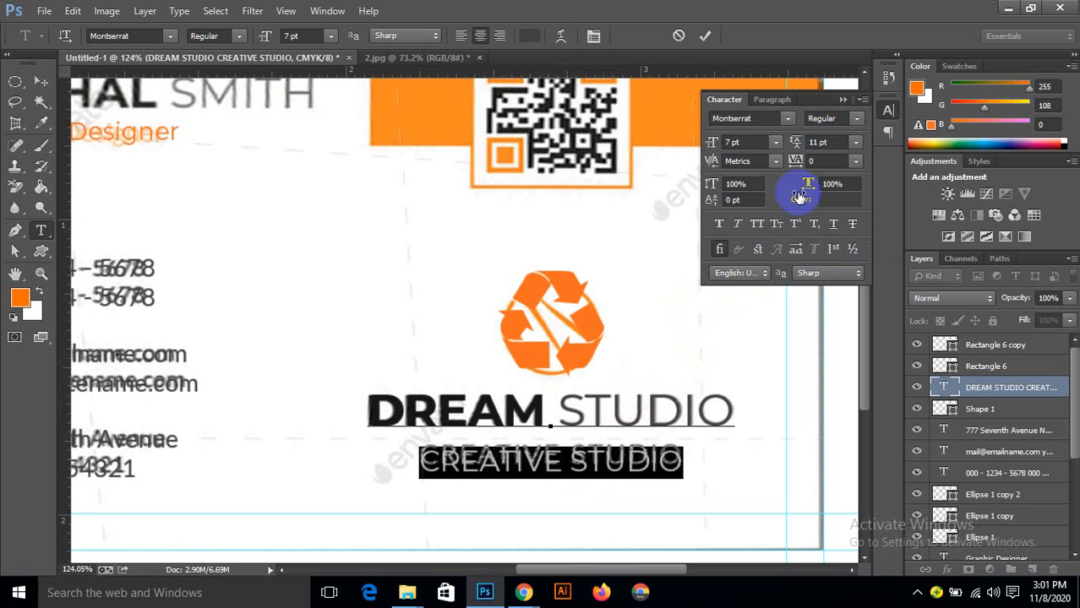
key(Down)
key(Down)
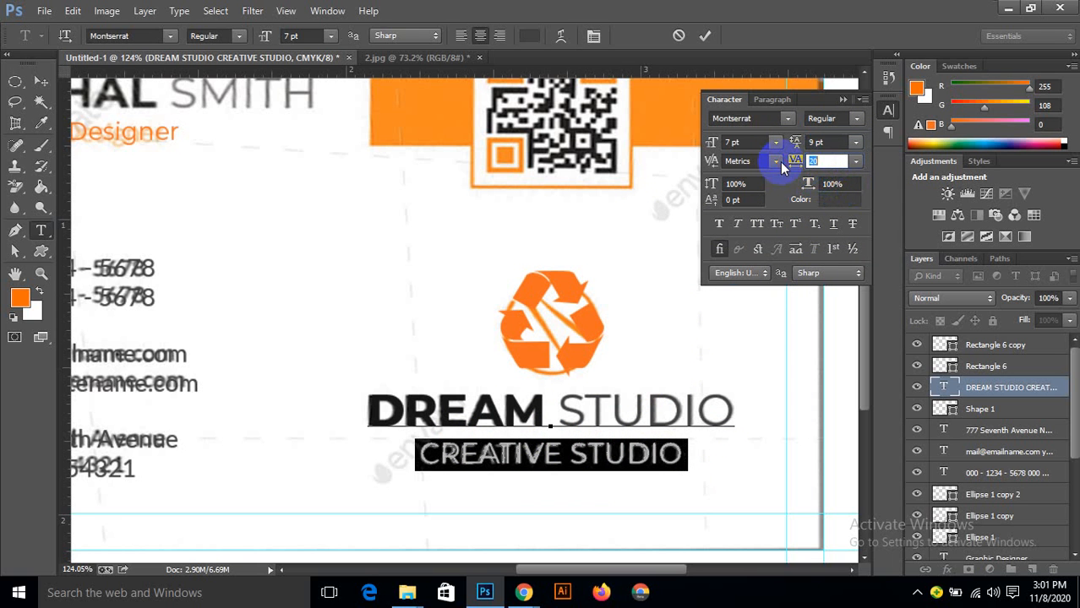
Step: Try wider letter tracking, up to 140, on the CREATIVE STUDIO line
key(Up)
key(Up)
key(Up)
key(Up)
key(Up)
key(Up)
key(Up)
key(Up)
key(Up)
key(Up)
key(Up)
key(Up)
key(Up)
key(Up)
key(Up)
key(Up)
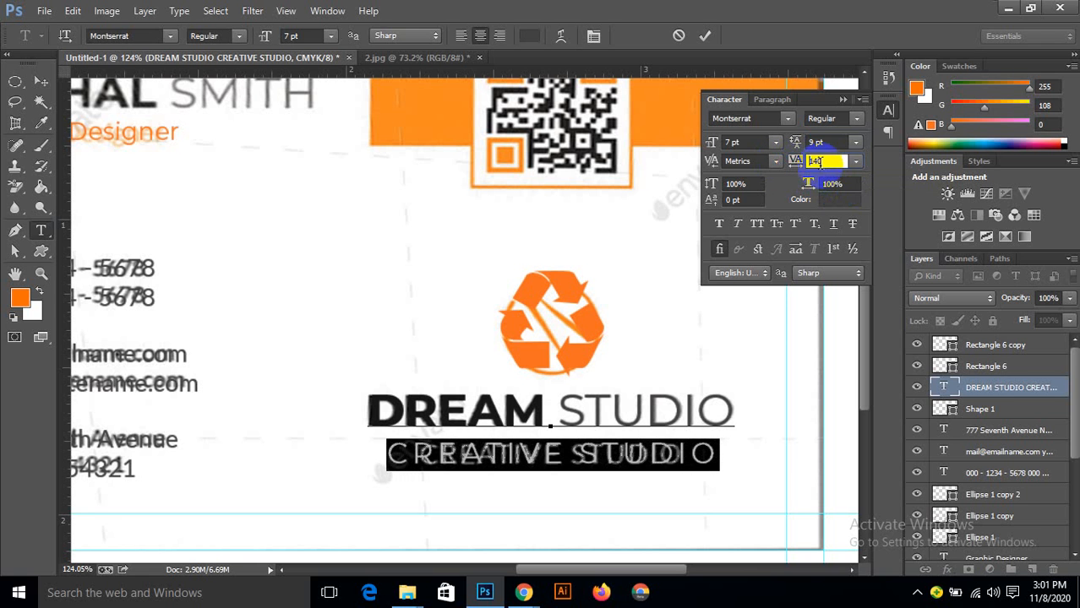
key(Down)
key(Down)
key(Down)
key(Down)
key(Down)
key(Down)
key(Down)
key(Down)
key(Down)
key(Down)
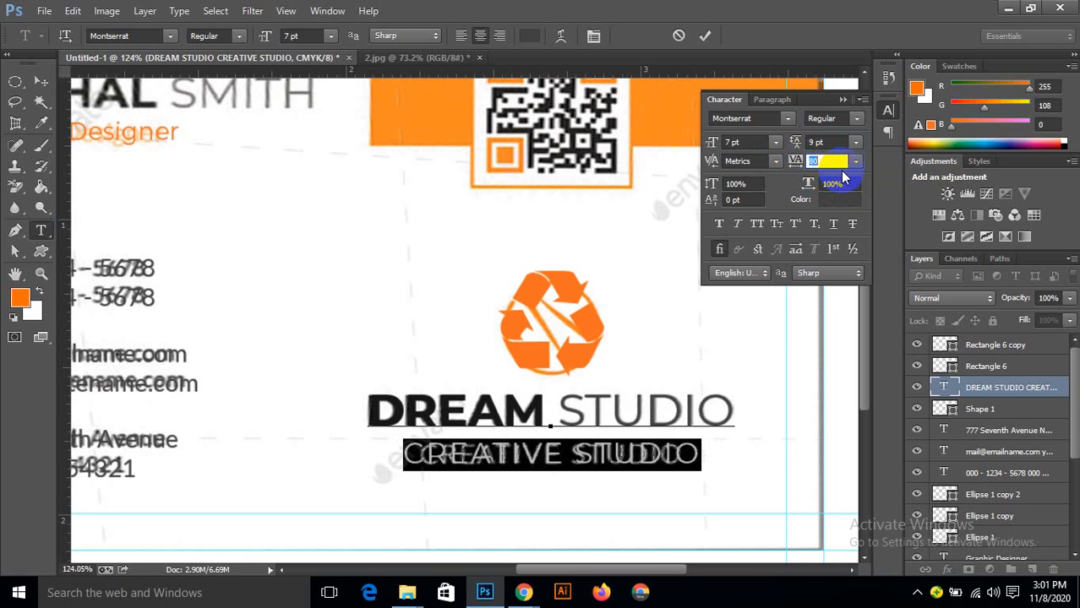
key(Down)
key(Down)
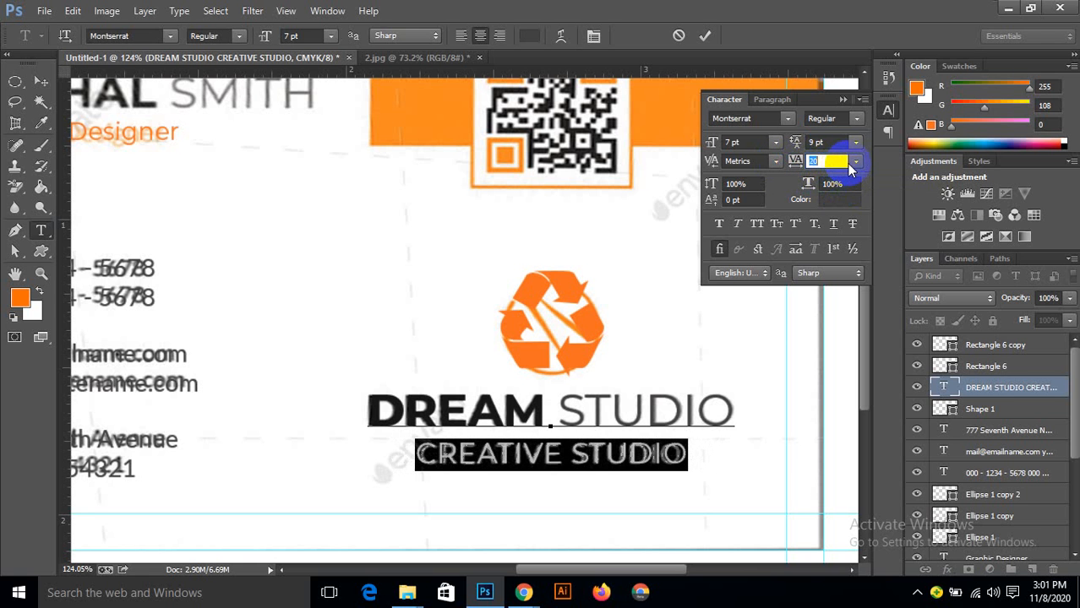
Step: Reset the CREATIVE STUDIO line's tracking to 0 and commit the text edit
click(855, 161)
click(843, 282)
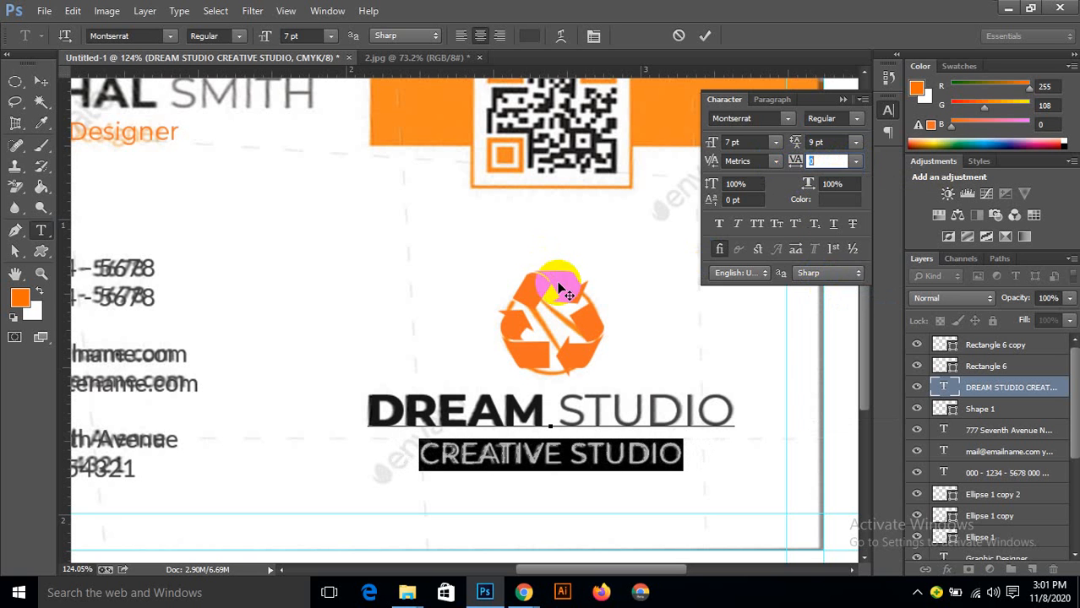
click(707, 37)
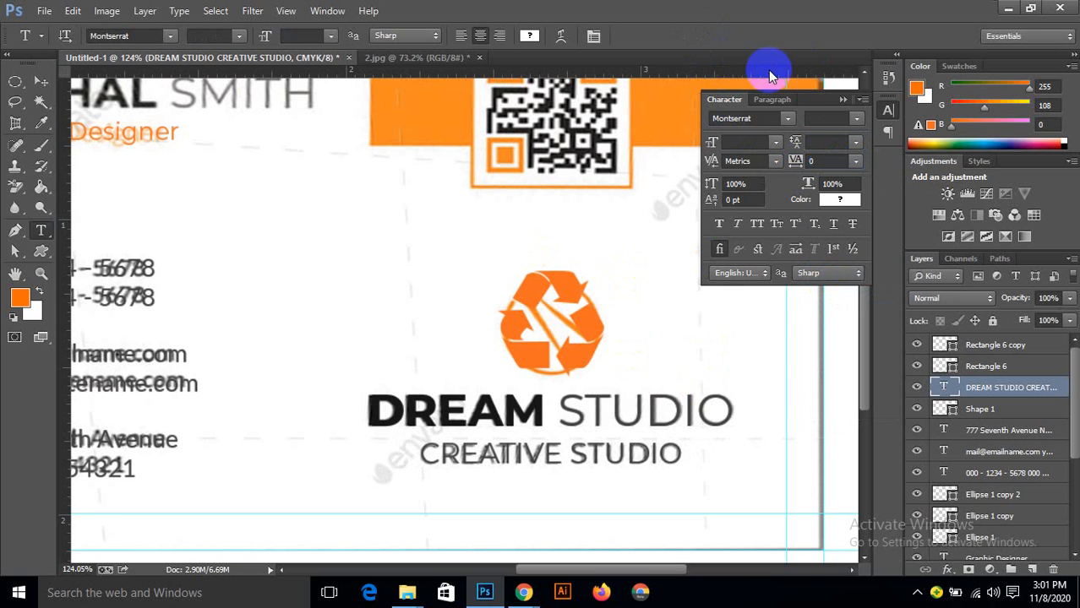
Step: Put away the character settings and check the whole business card against the reference
click(41, 81)
scroll(430, 334, down, 3)
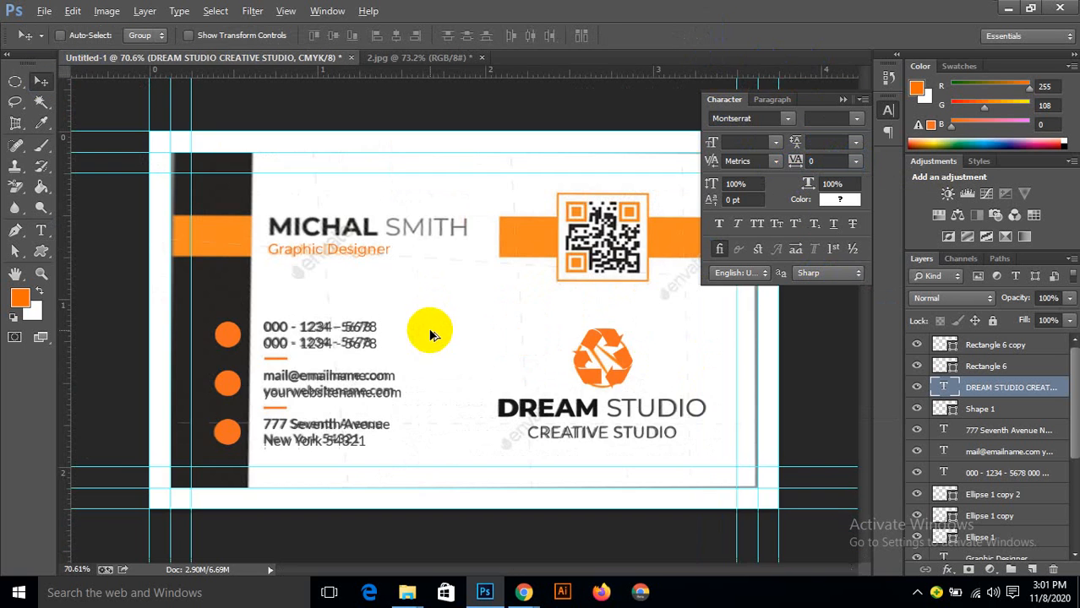
scroll(437, 331, down, 5)
scroll(331, 336, up, 2)
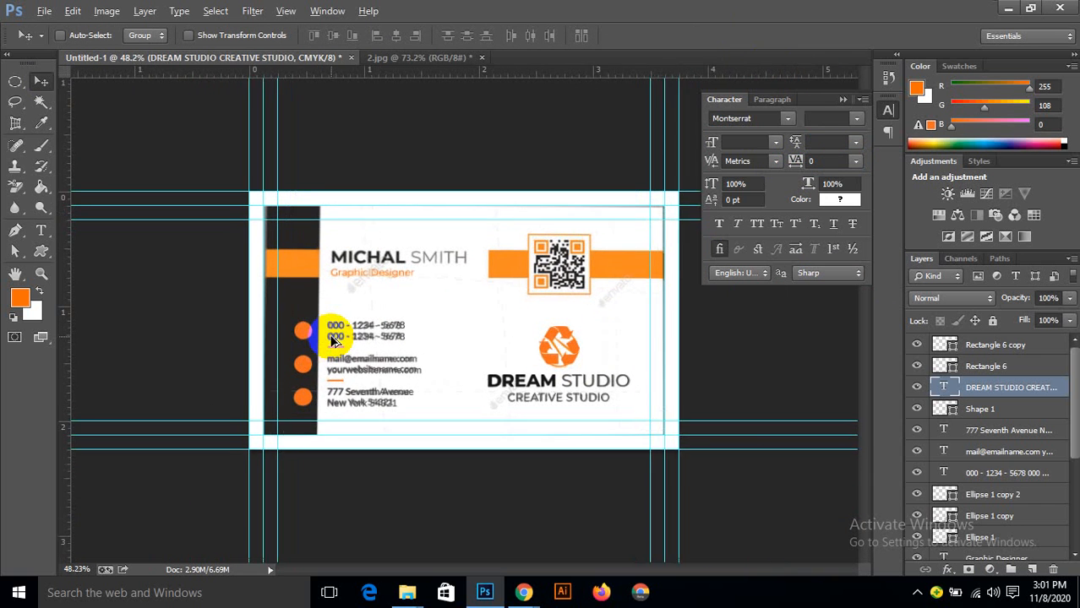
click(845, 102)
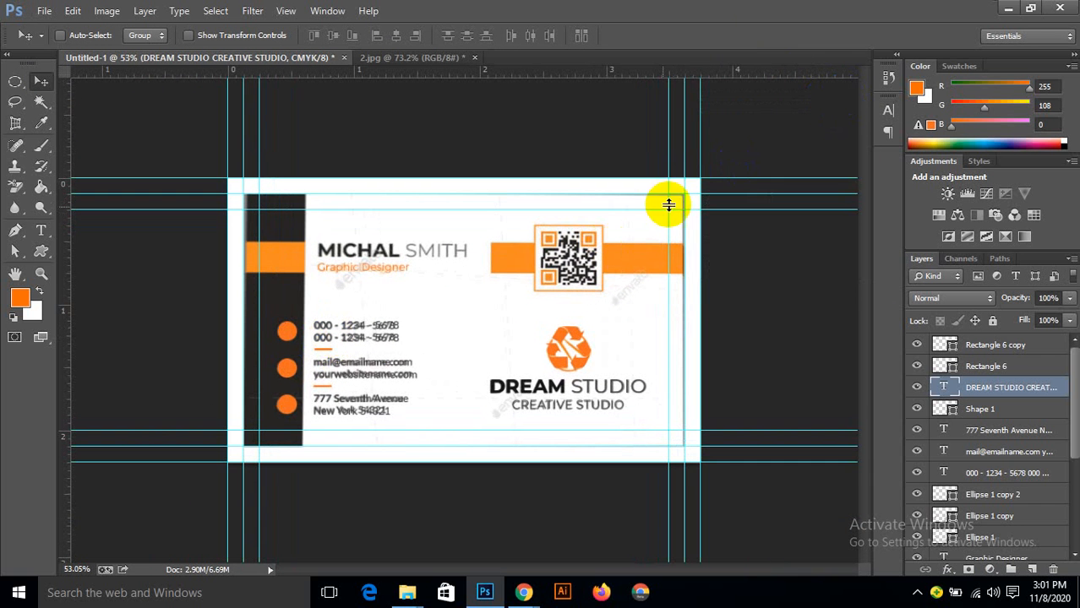
scroll(355, 385, up, 2)
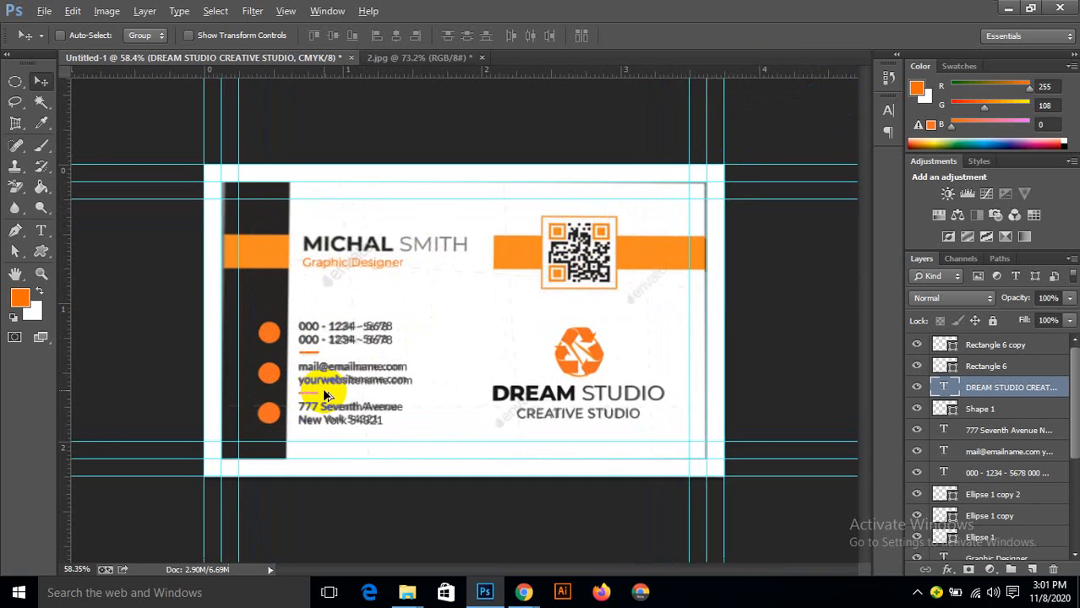
Step: Switch to Chrome and open flaticon.com in a new browser tab
mouse_move(534, 595)
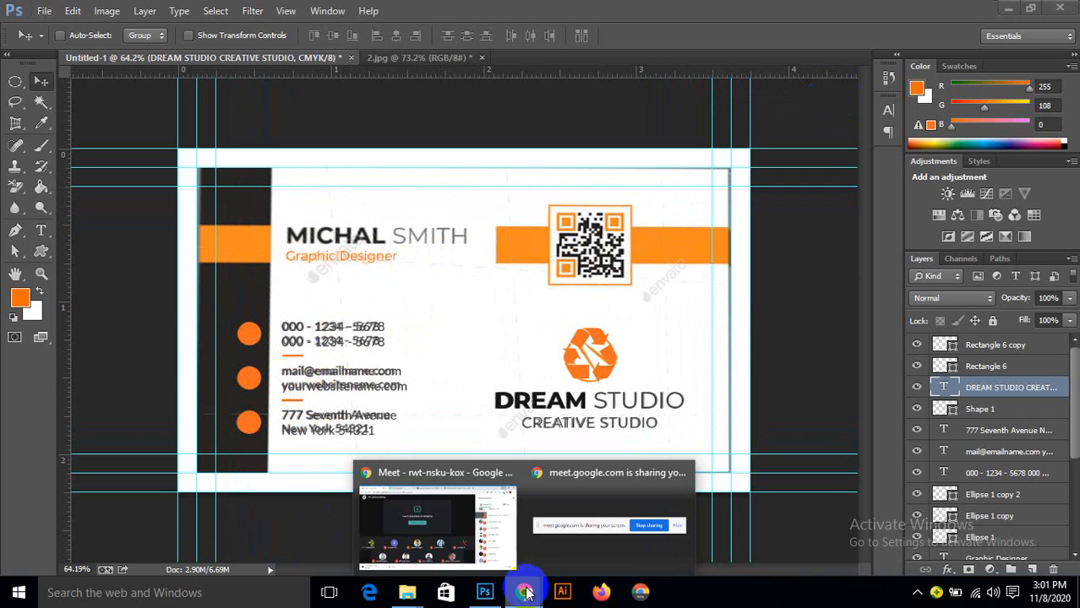
click(434, 473)
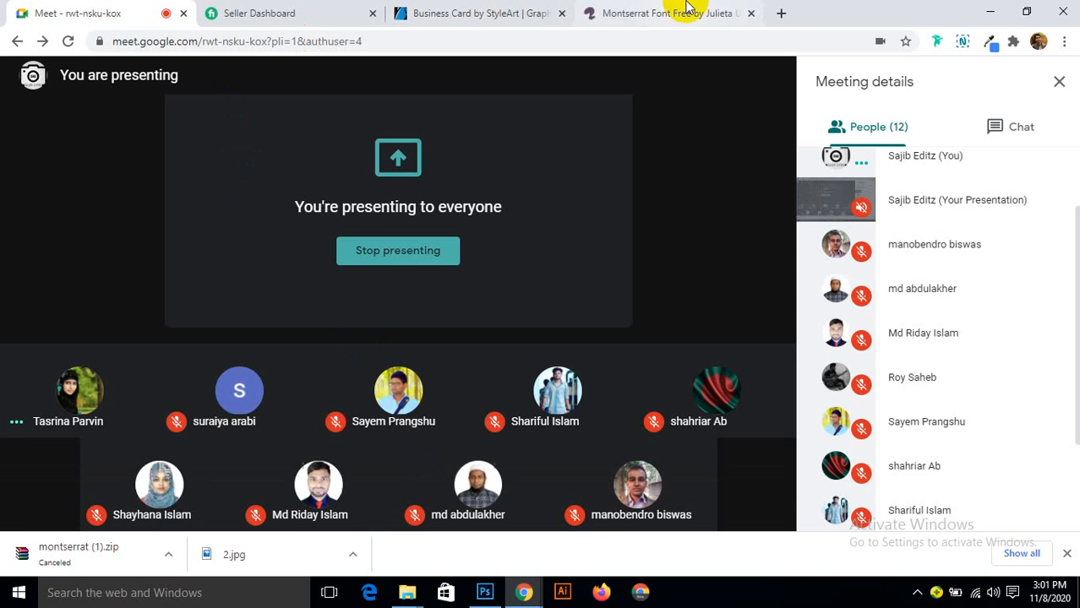
click(781, 14)
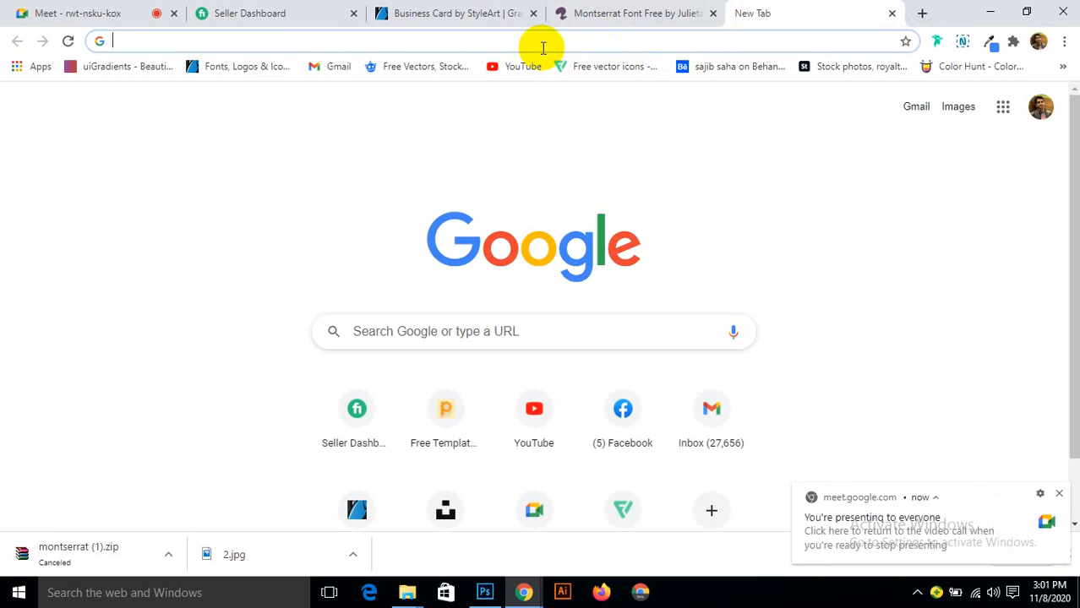
click(555, 49)
text(fl)
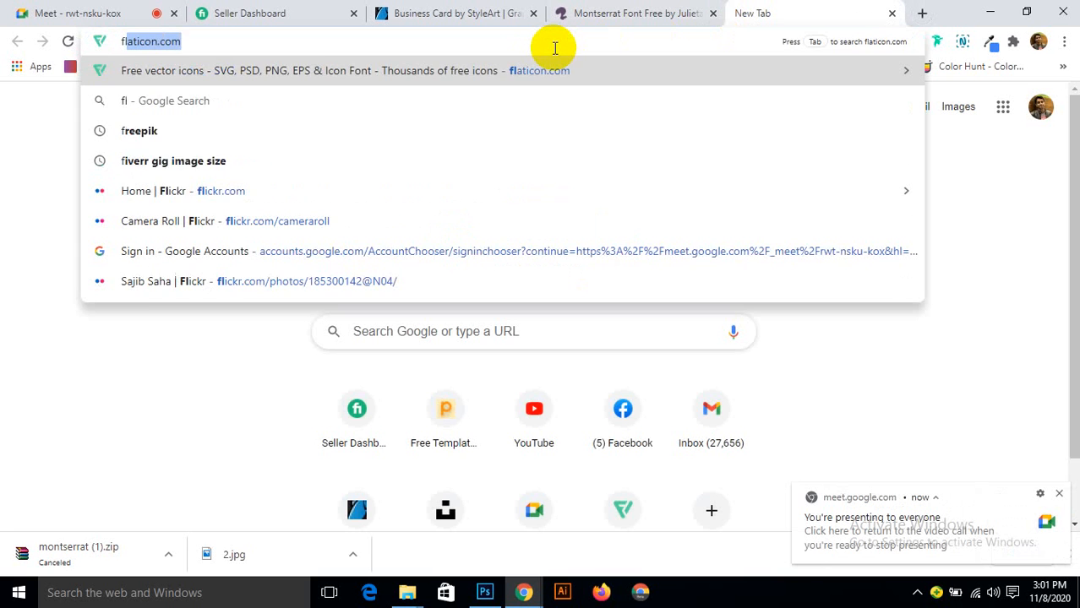
key(Return)
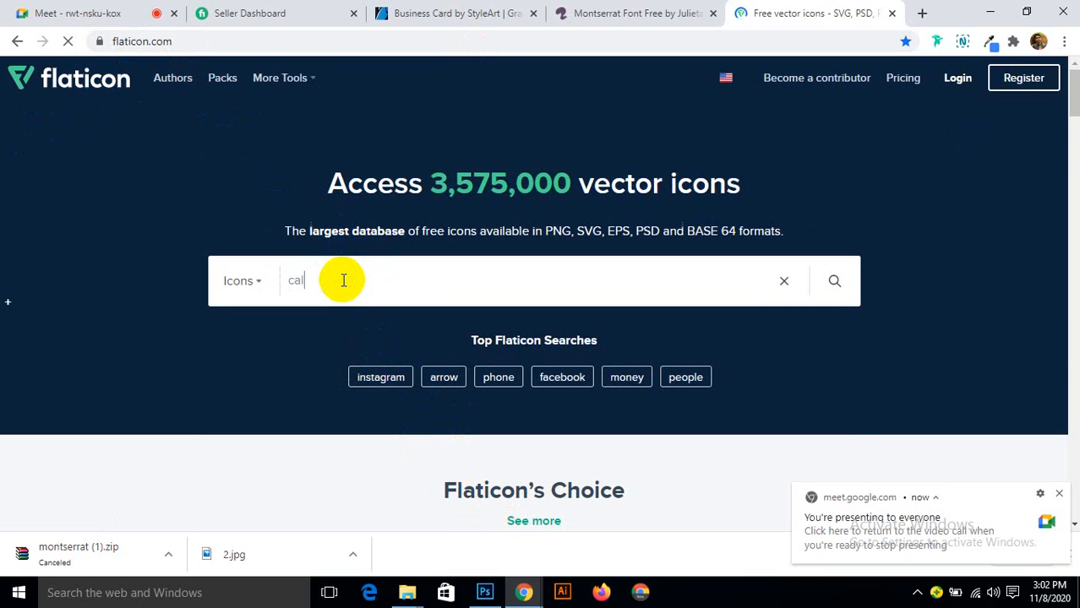
Step: Search Flaticon for "call" icons and look through the results for a solid phone handset
text(l)
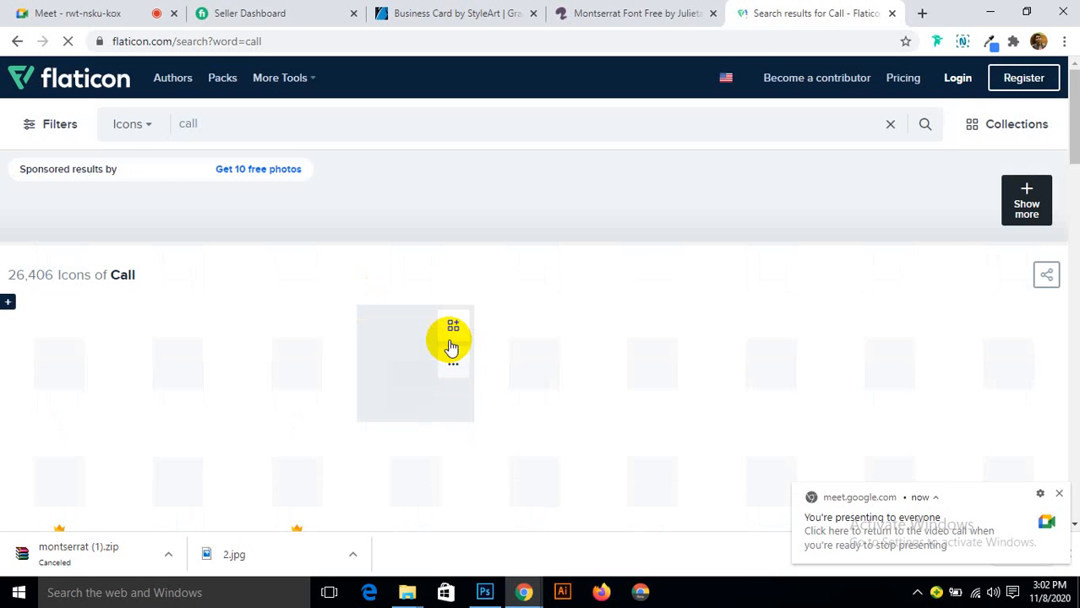
scroll(601, 282, down, 2)
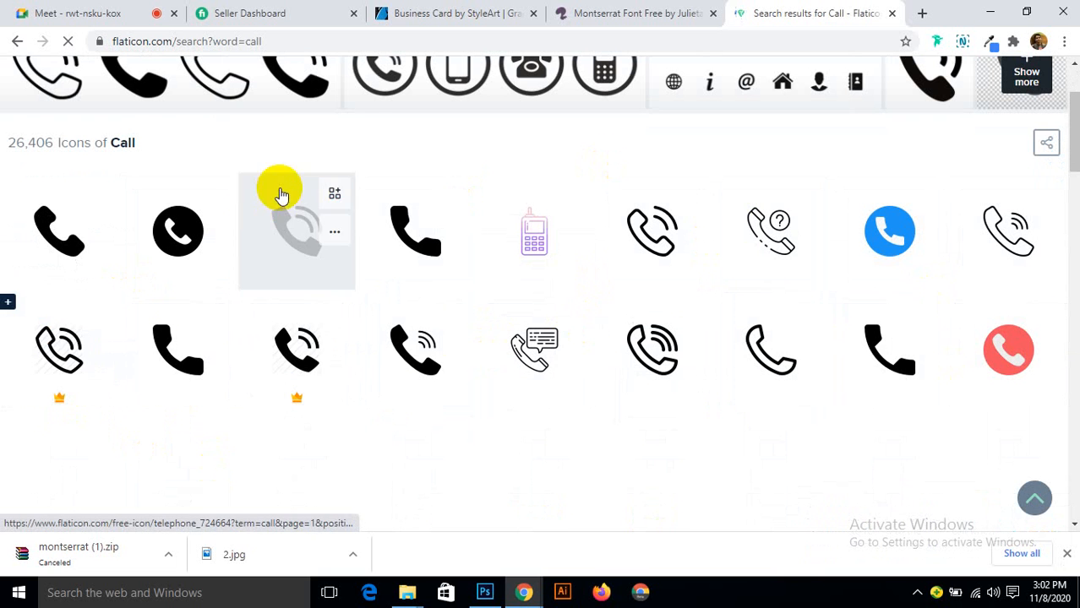
scroll(287, 262, up, 1)
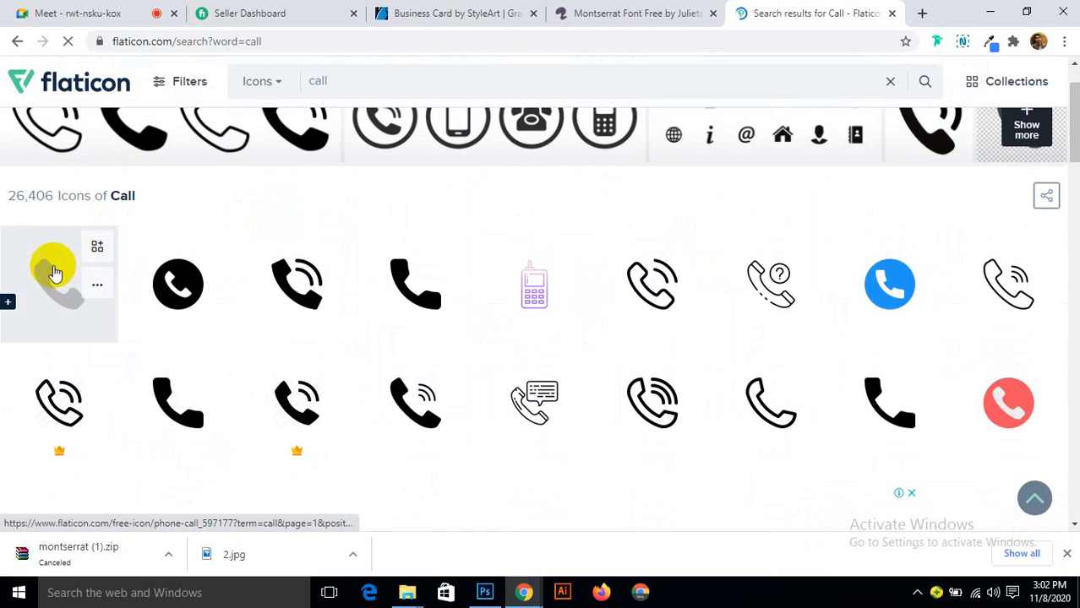
Step: Download the first solid phone handset icon as a free PSD file and dismiss the Google sign-in prompt
click(52, 270)
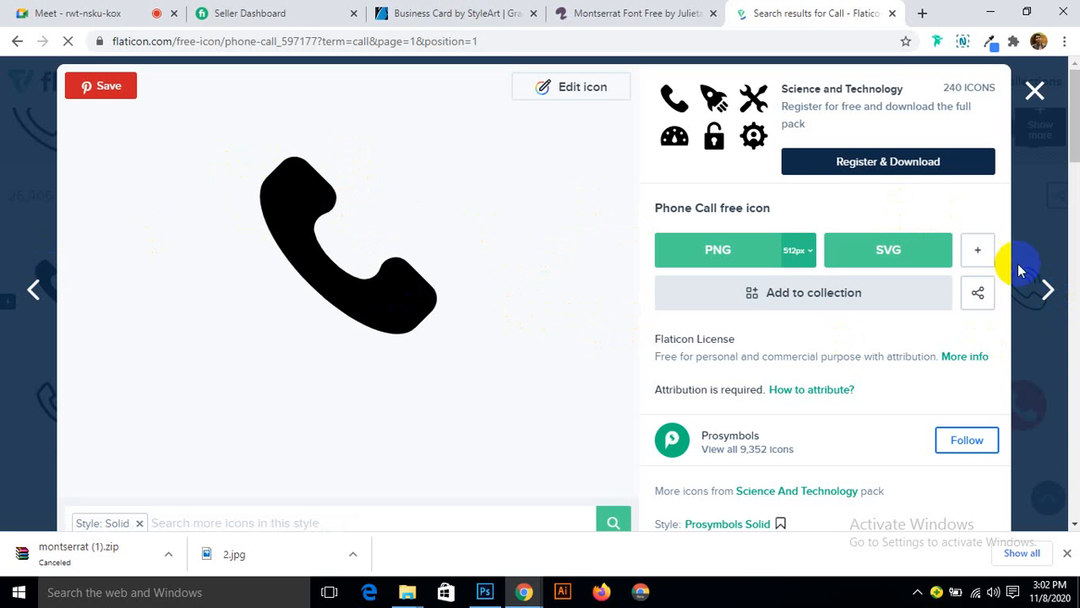
click(976, 254)
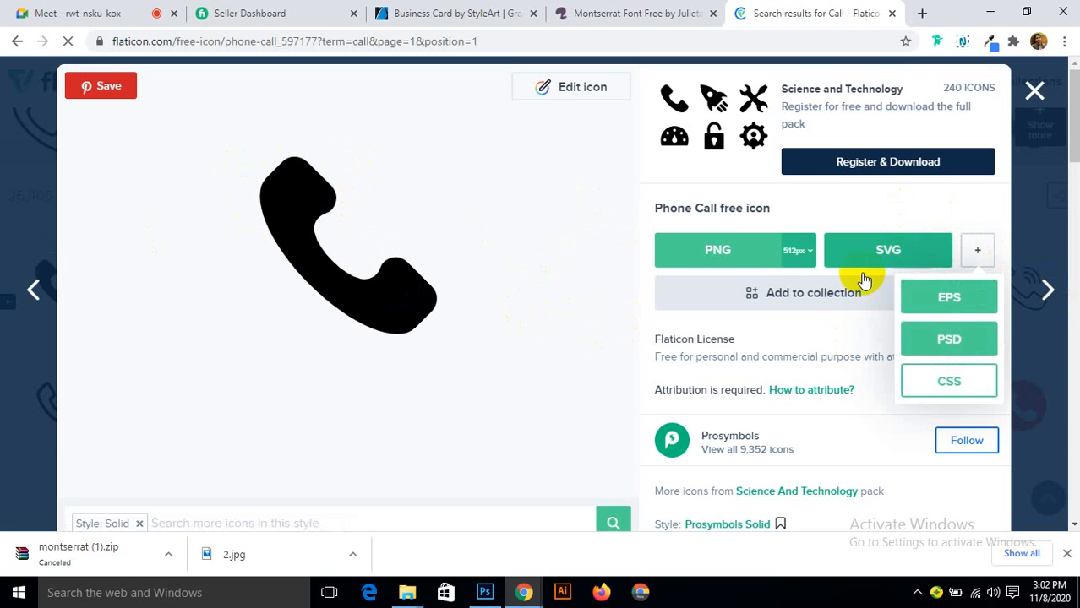
click(961, 339)
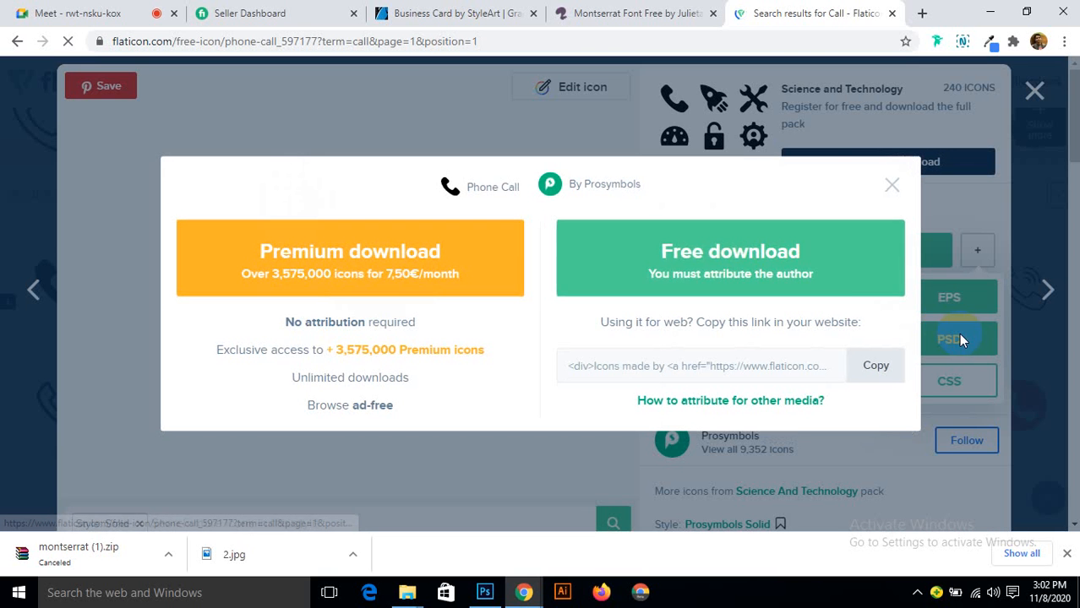
click(723, 251)
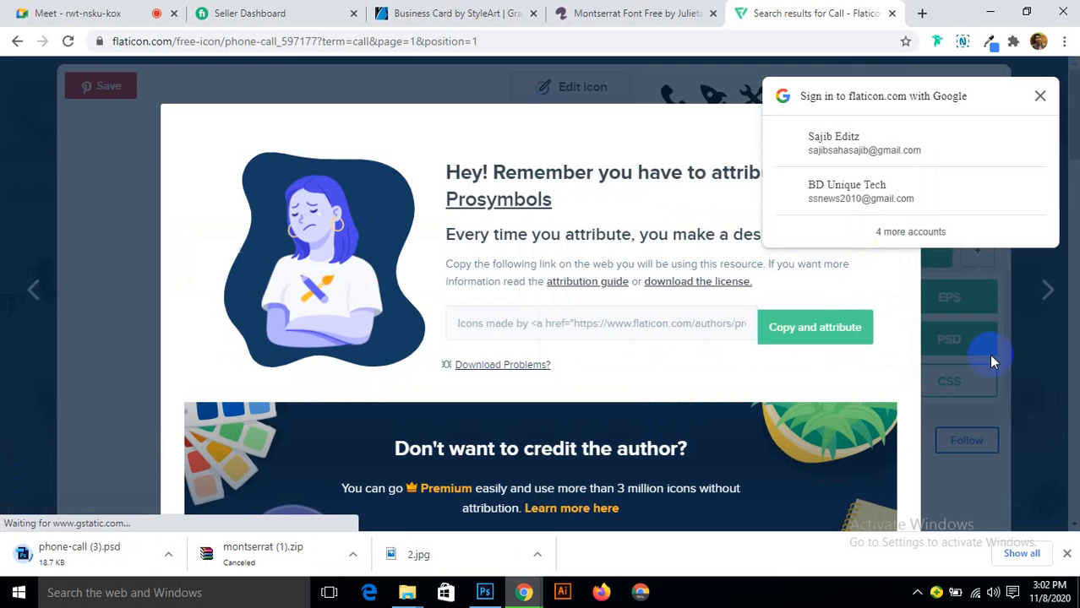
click(1038, 98)
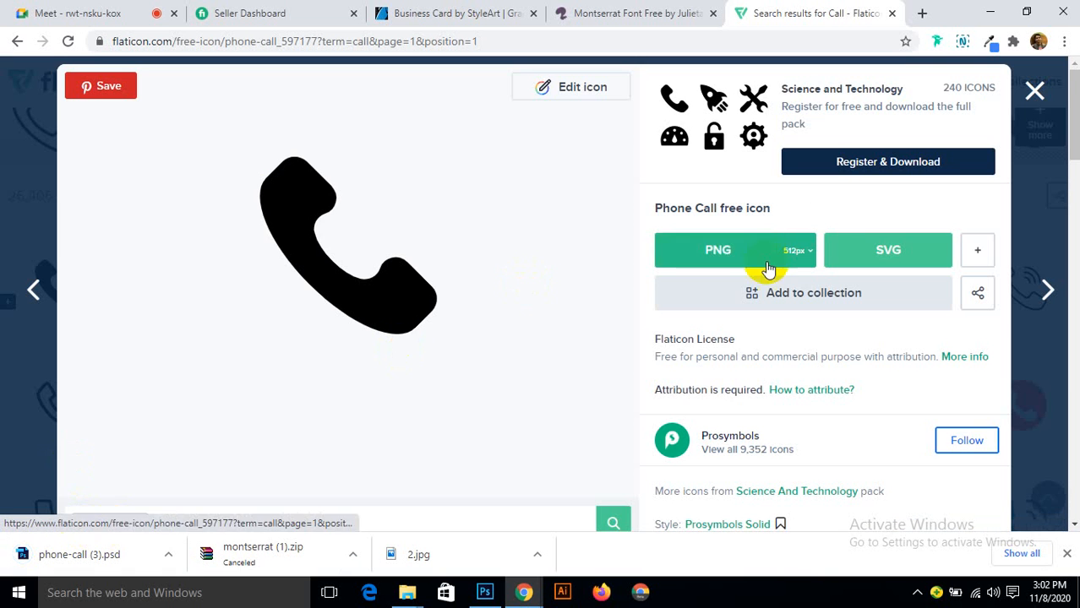
Step: Close the phone icon's details and search Flaticon for "mail" icons
click(1035, 99)
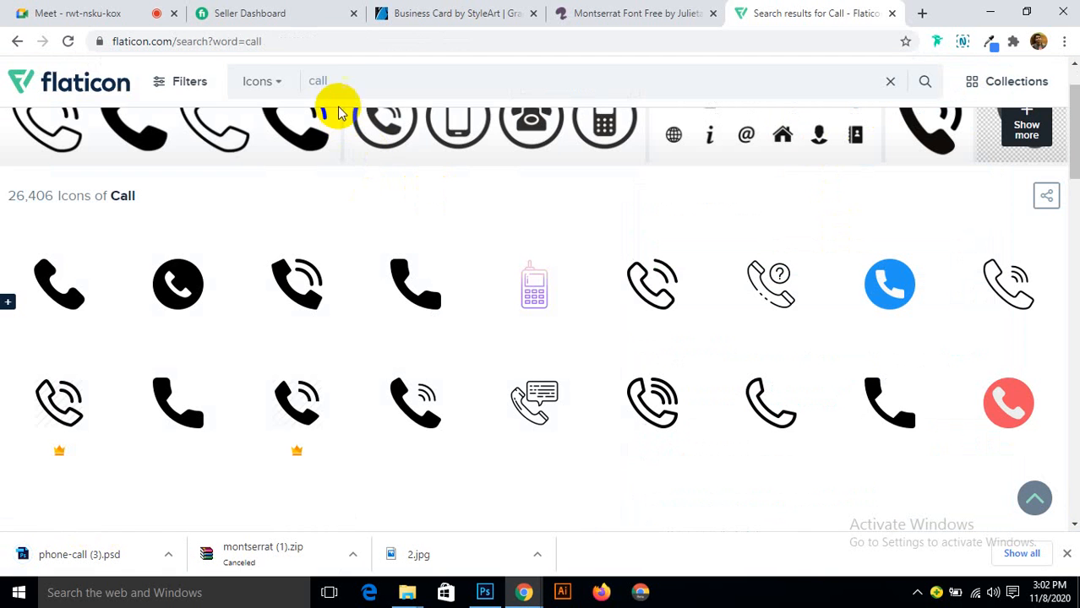
click(332, 86)
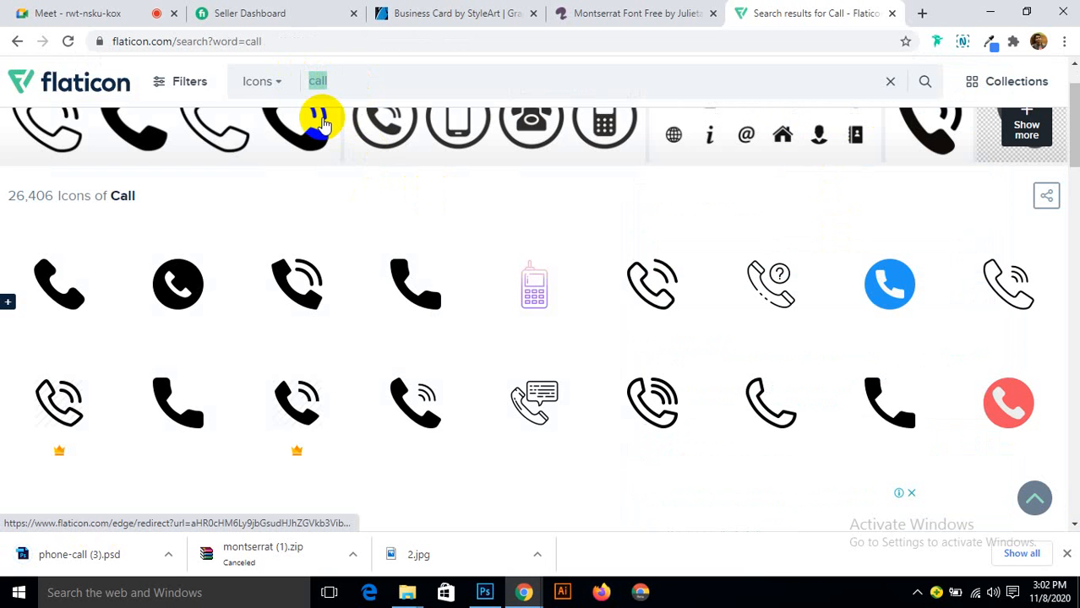
text(mail)
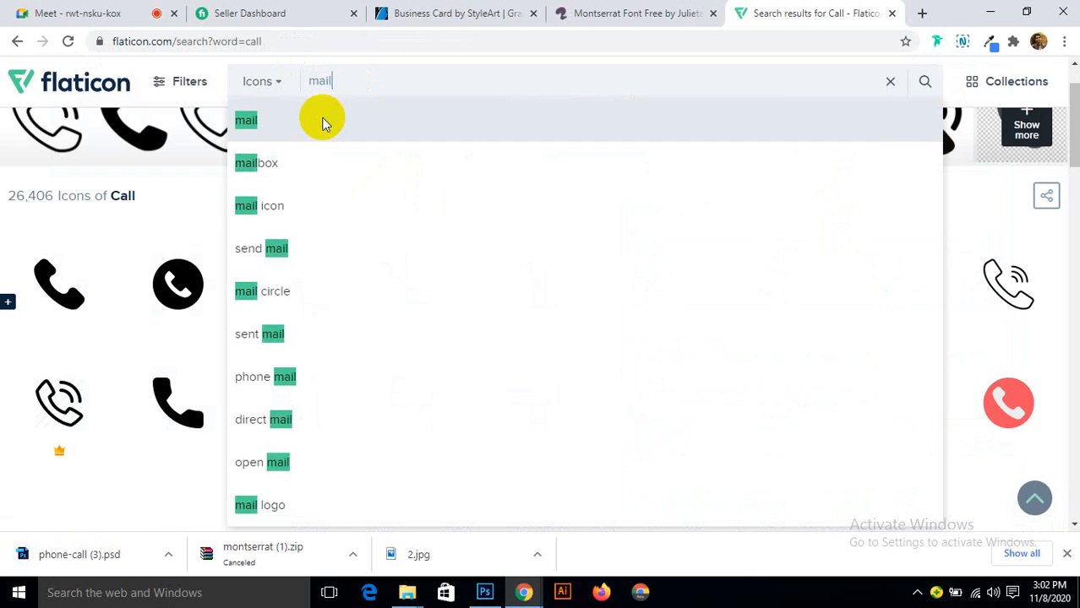
click(321, 121)
click(886, 13)
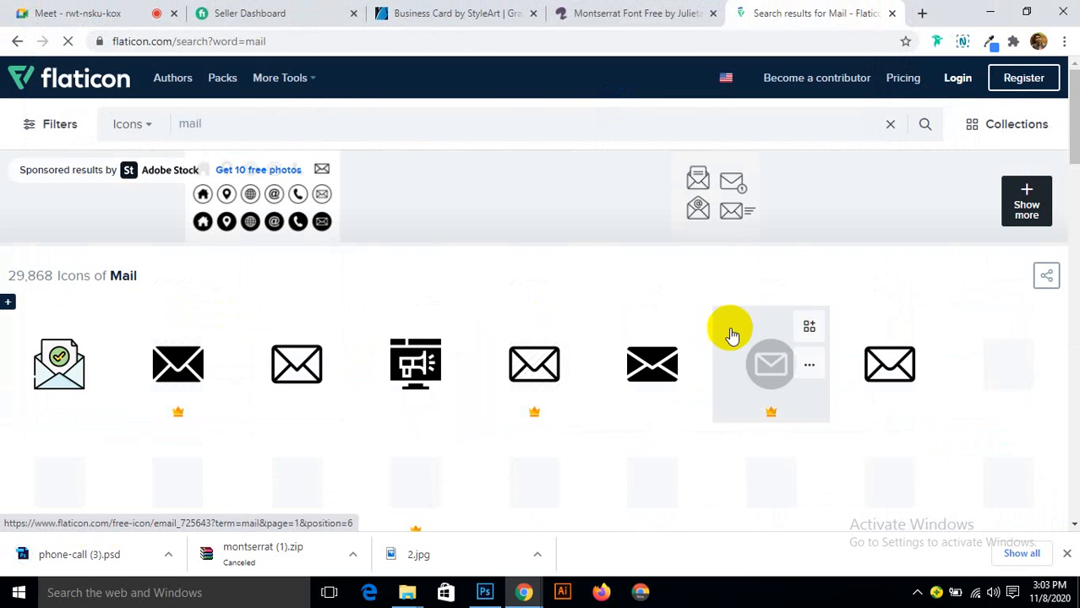
scroll(760, 325, down, 2)
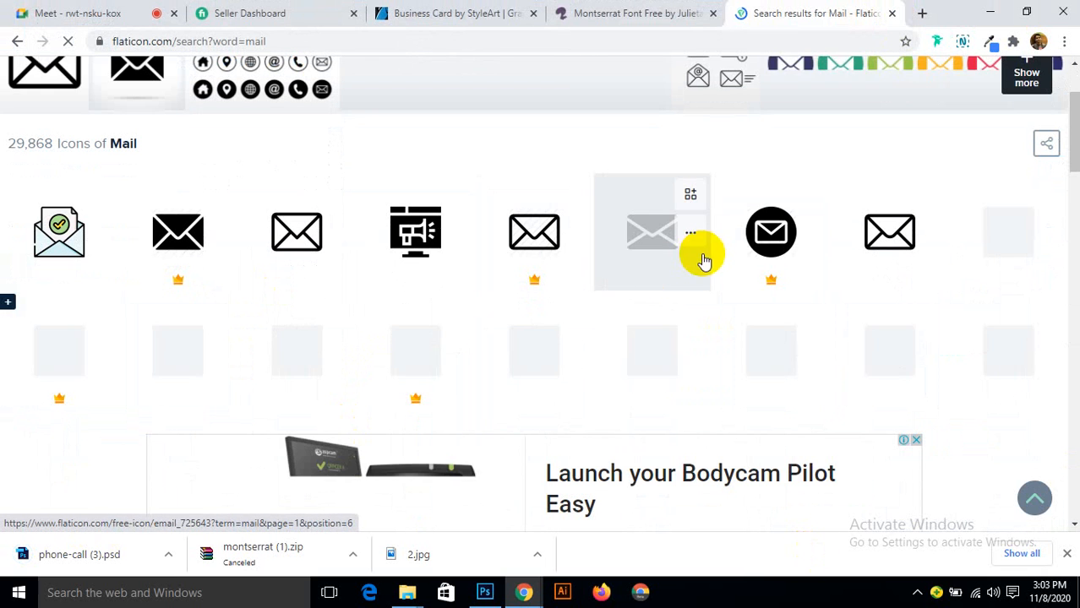
Step: Download the solid black envelope icon by Pixel perfect as a free PSD file and dismiss the attribution reminder
click(648, 241)
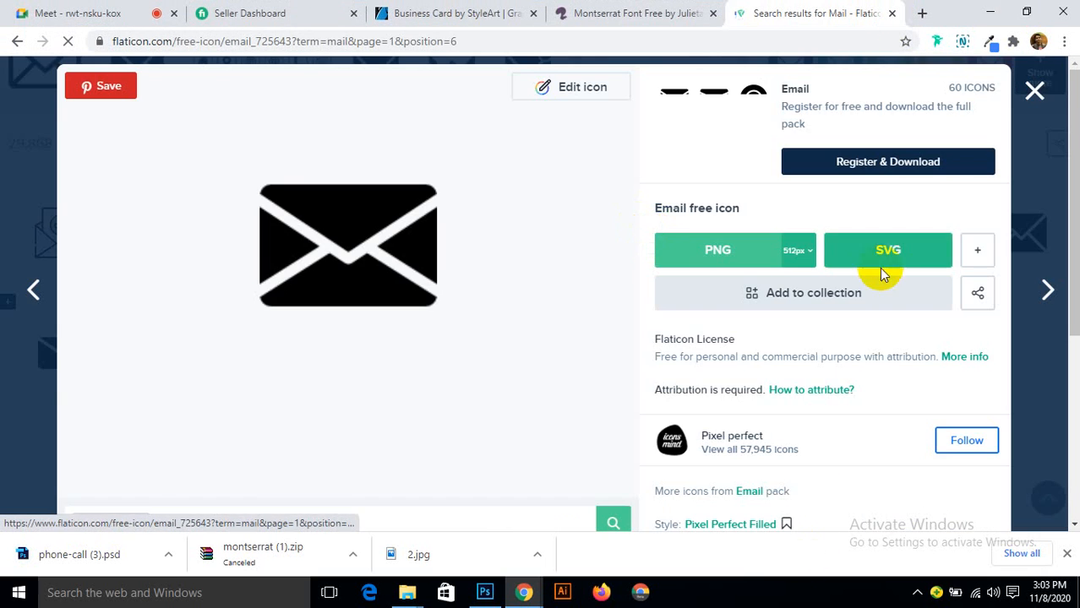
click(968, 253)
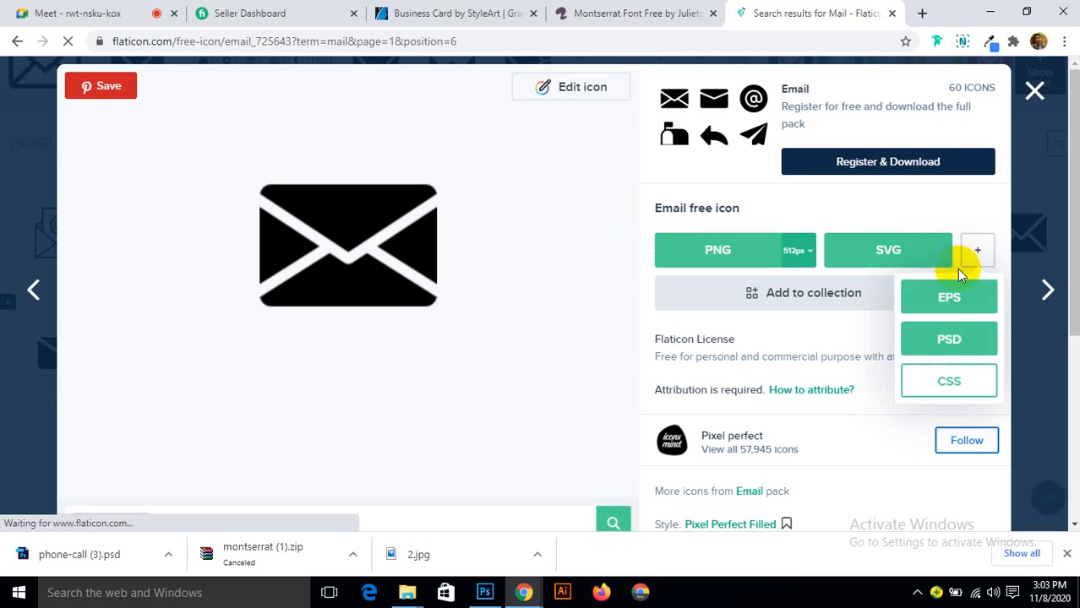
click(947, 334)
click(676, 271)
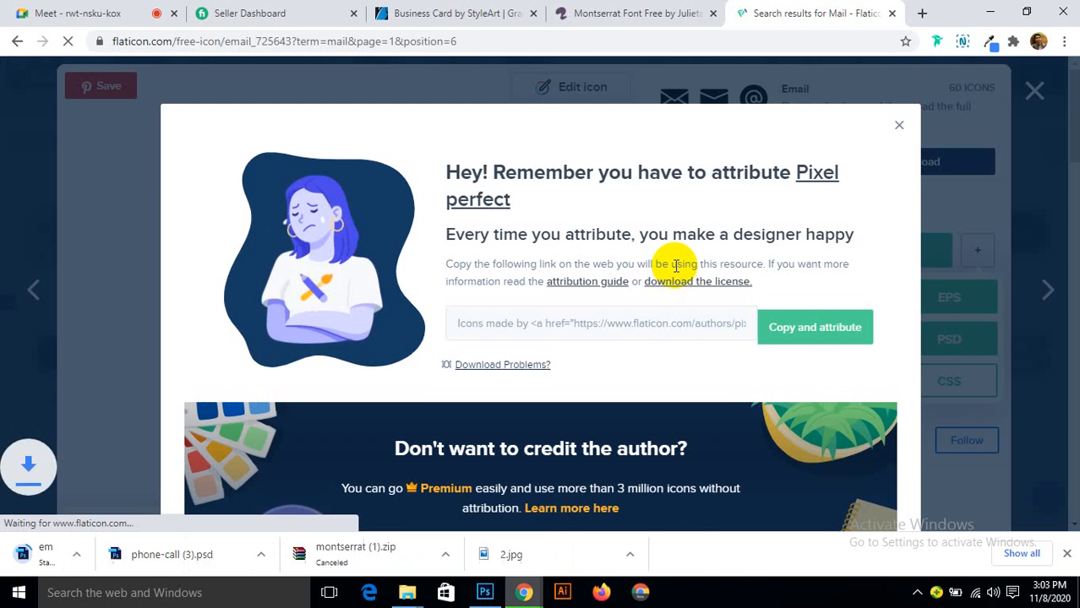
click(900, 126)
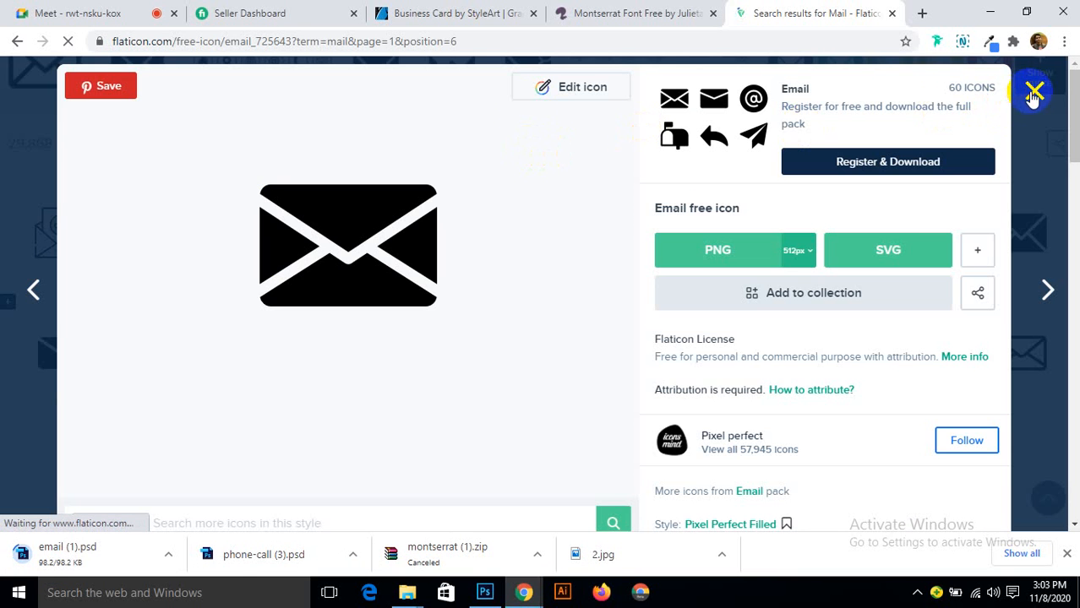
Step: Close the envelope icon's details and search Flaticon for "location" icons
click(1034, 93)
click(167, 127)
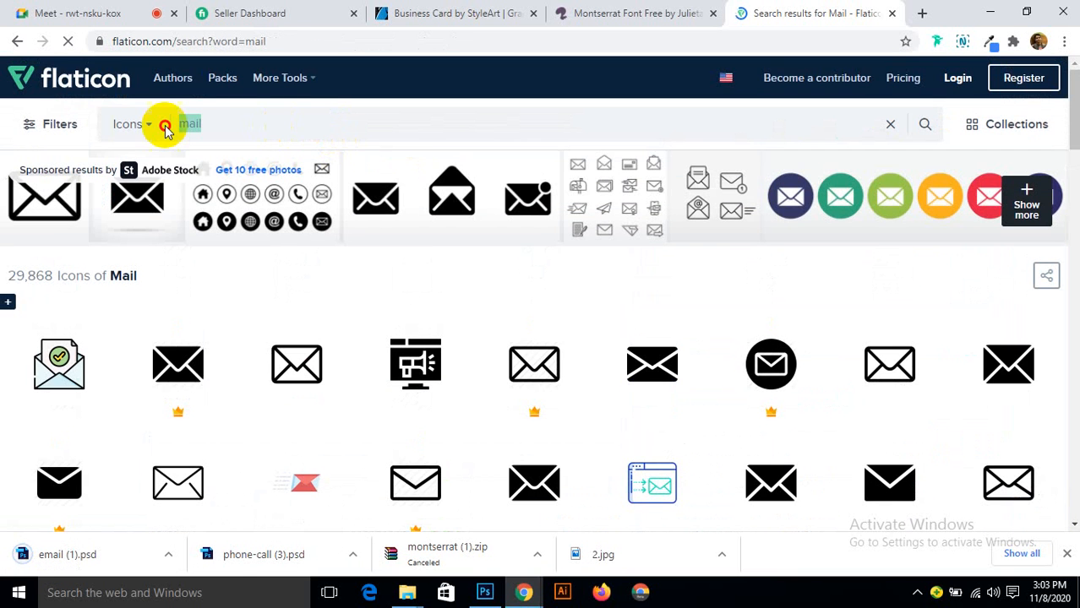
text(loca)
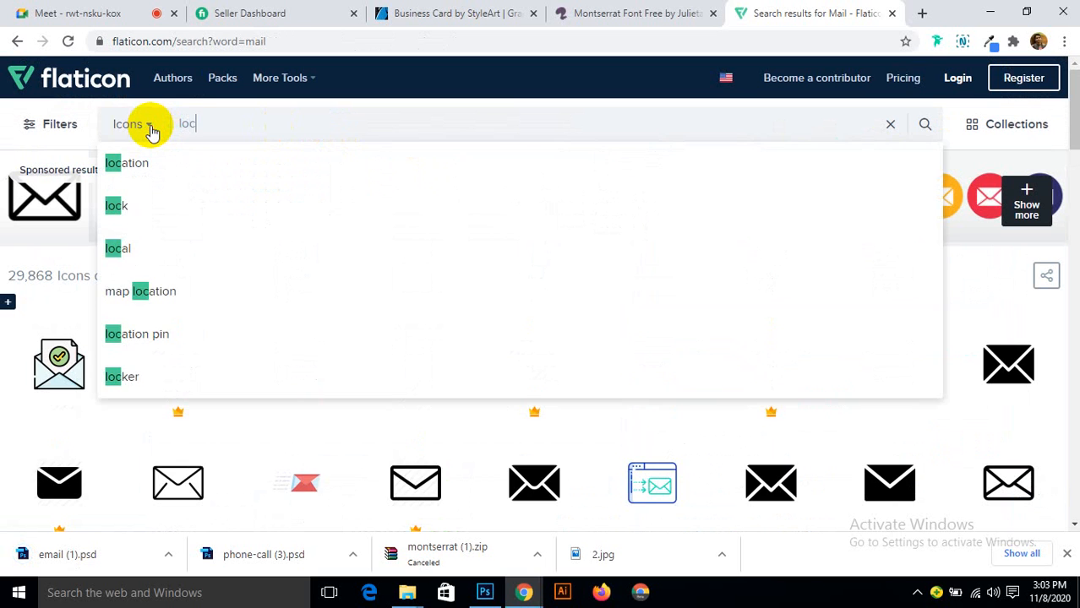
click(150, 163)
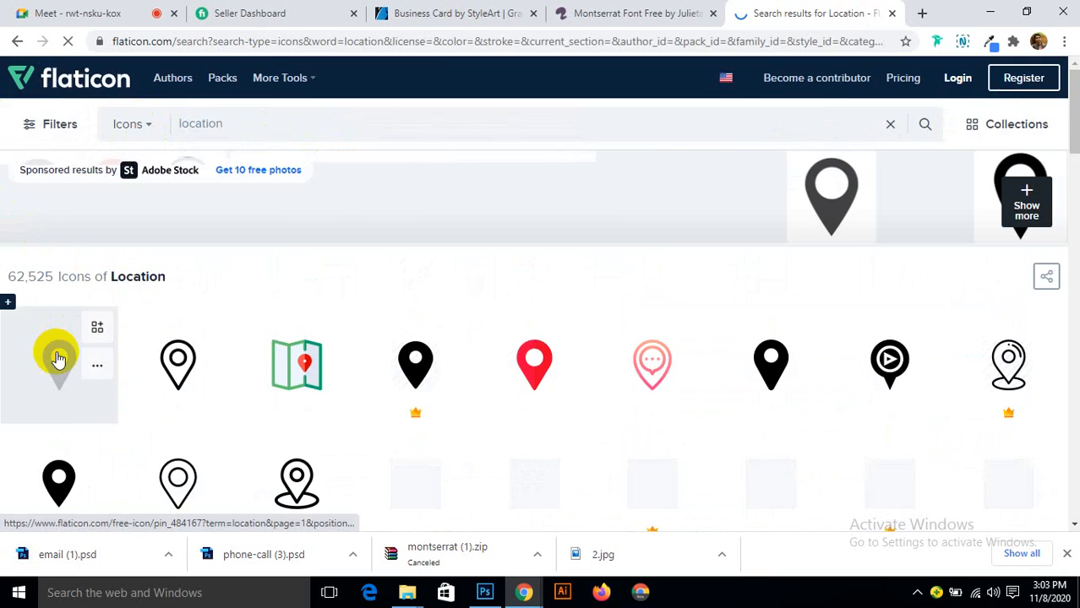
Step: Download the first solid location pin icon as a free PSD file and dismiss the attribution reminder
click(56, 356)
click(982, 252)
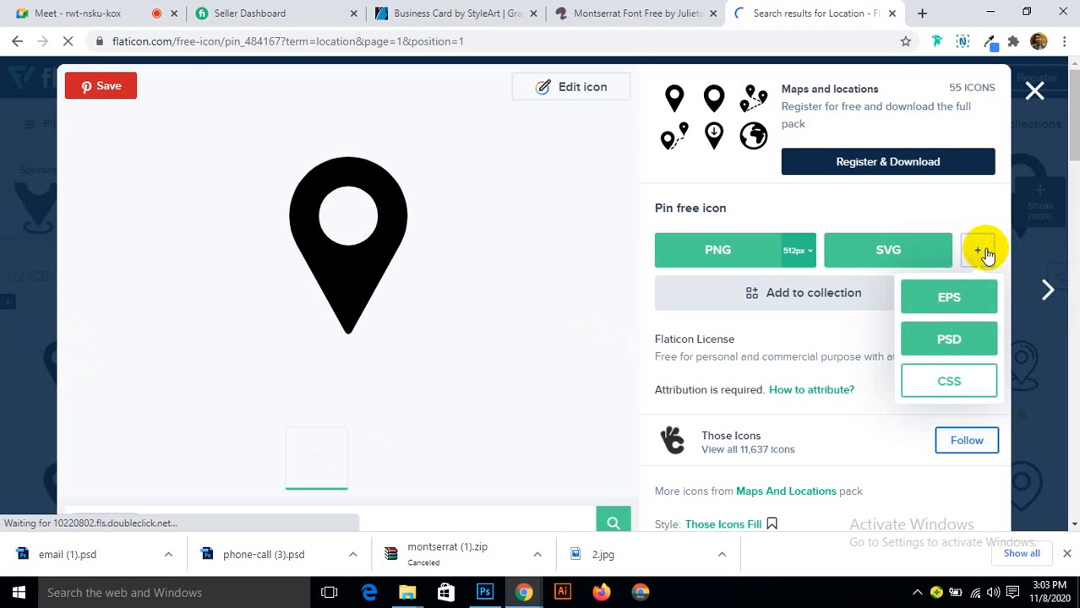
click(948, 339)
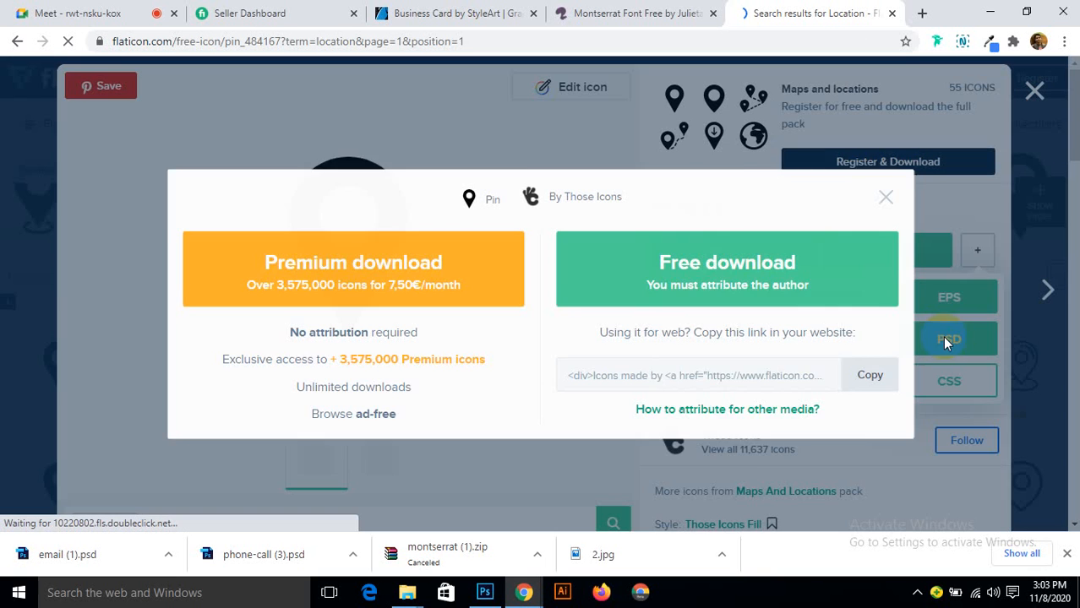
click(711, 260)
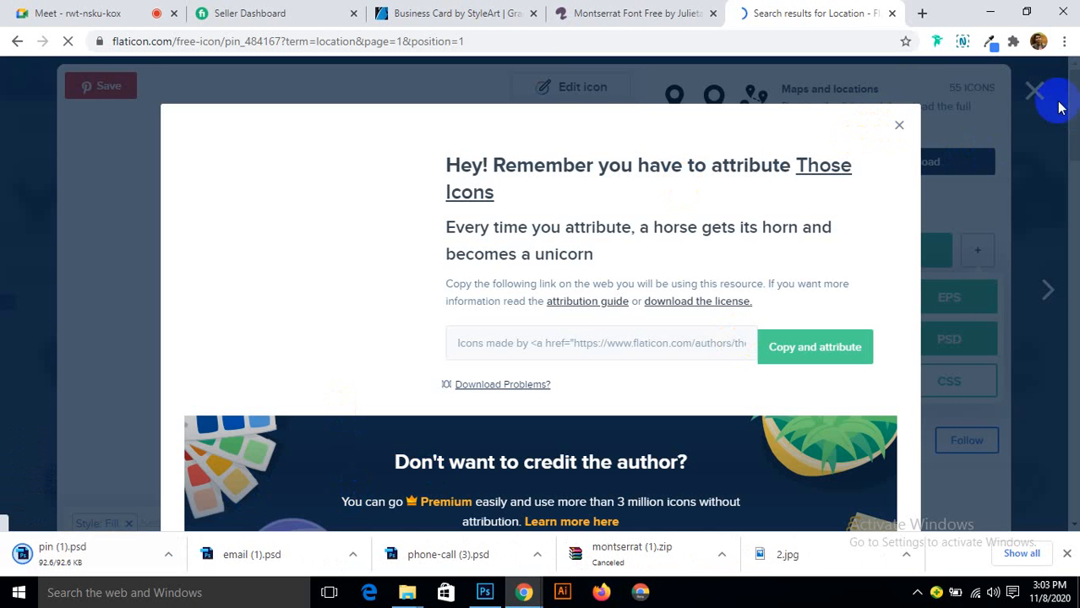
click(898, 123)
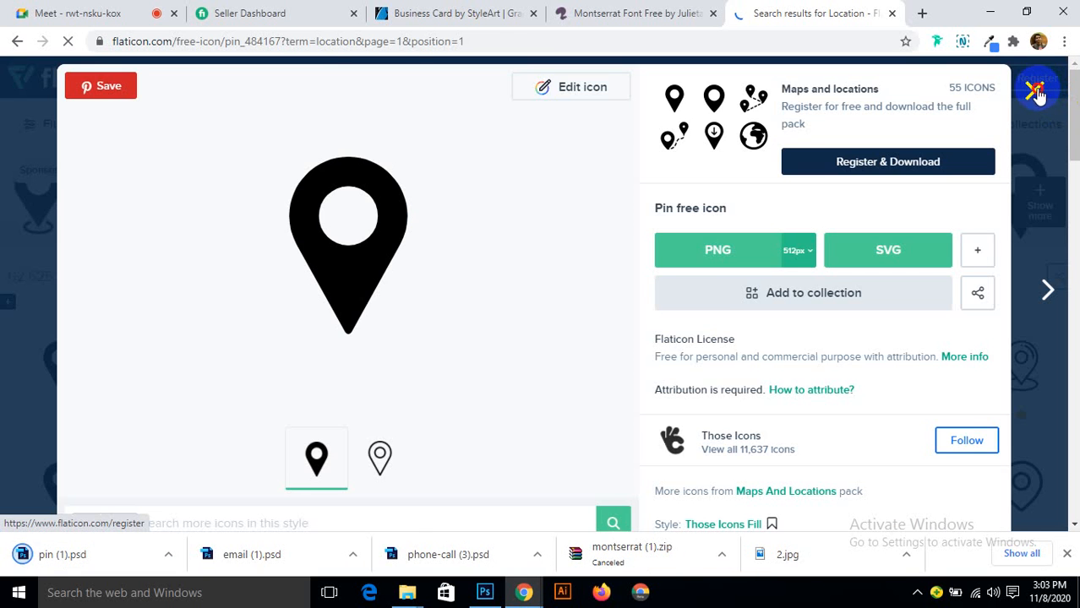
Step: Close the pin icon's details and search Flaticon for "qr code" icons
click(1036, 93)
click(262, 131)
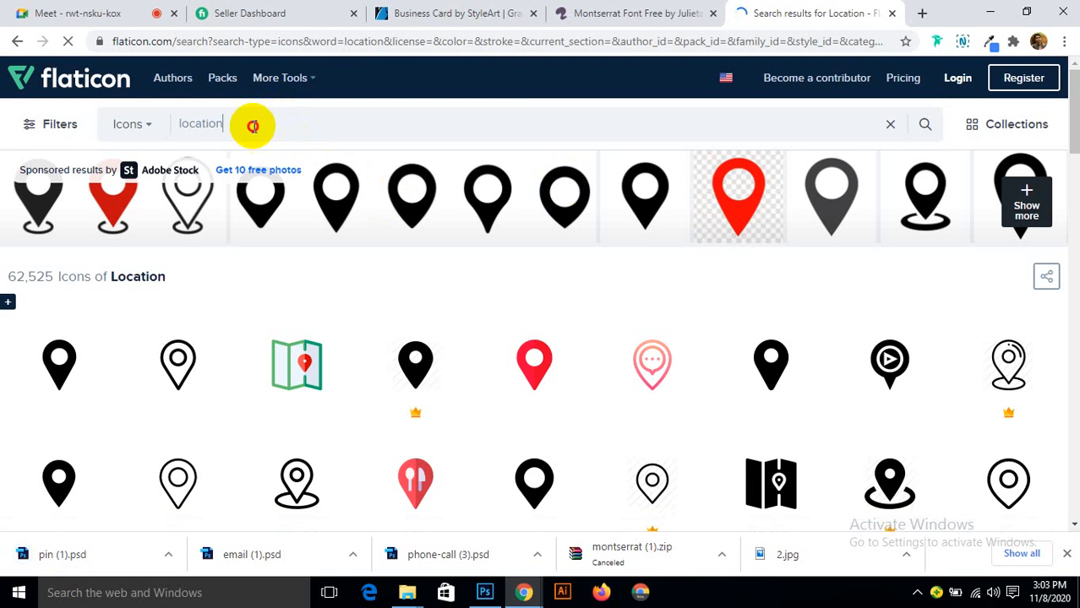
drag(253, 126, 160, 131)
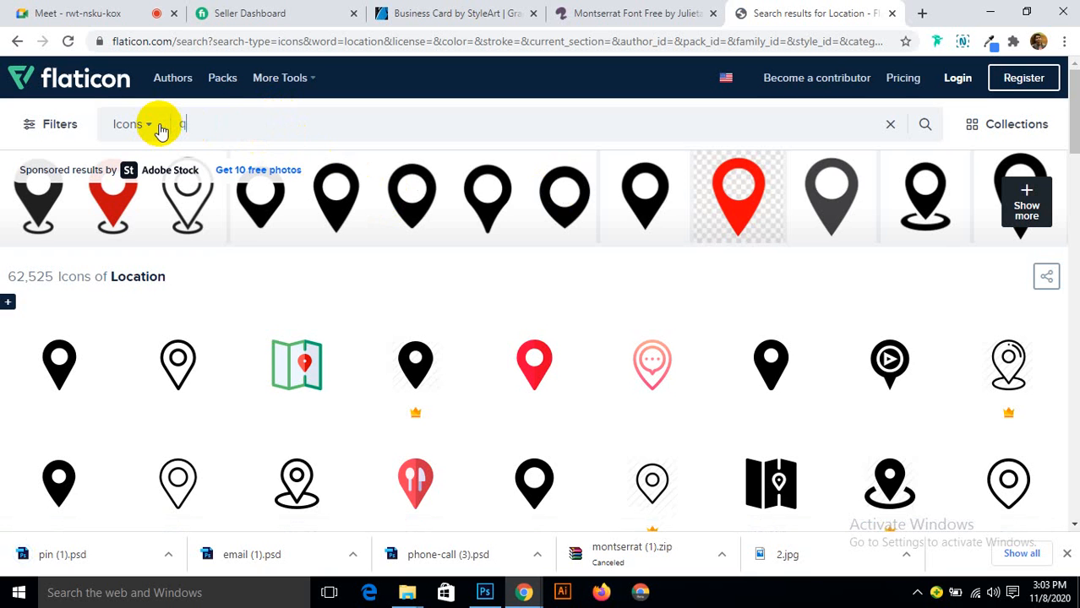
text(qr code)
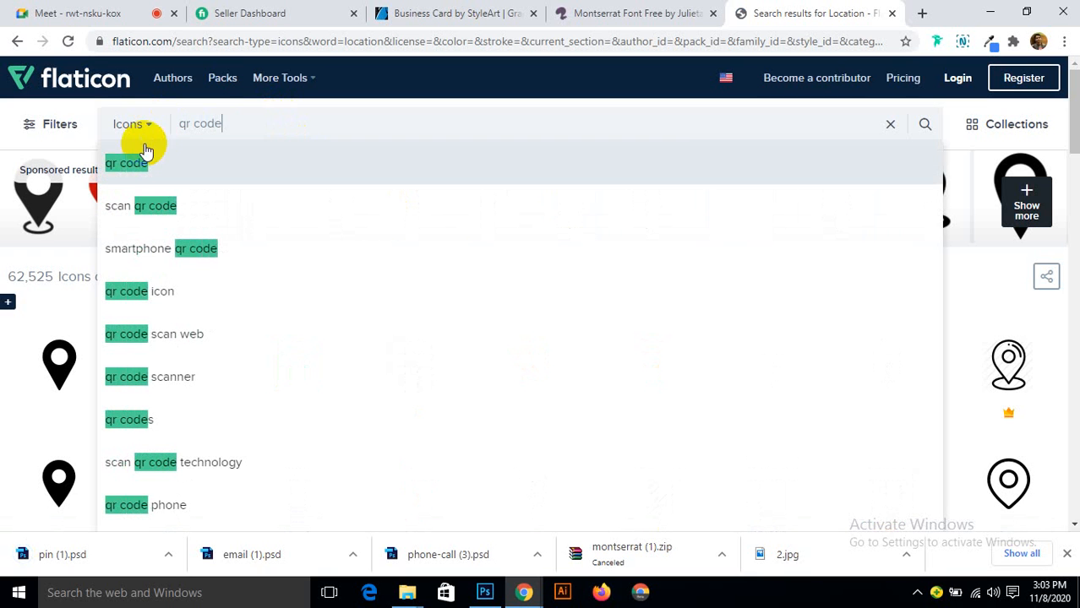
click(142, 161)
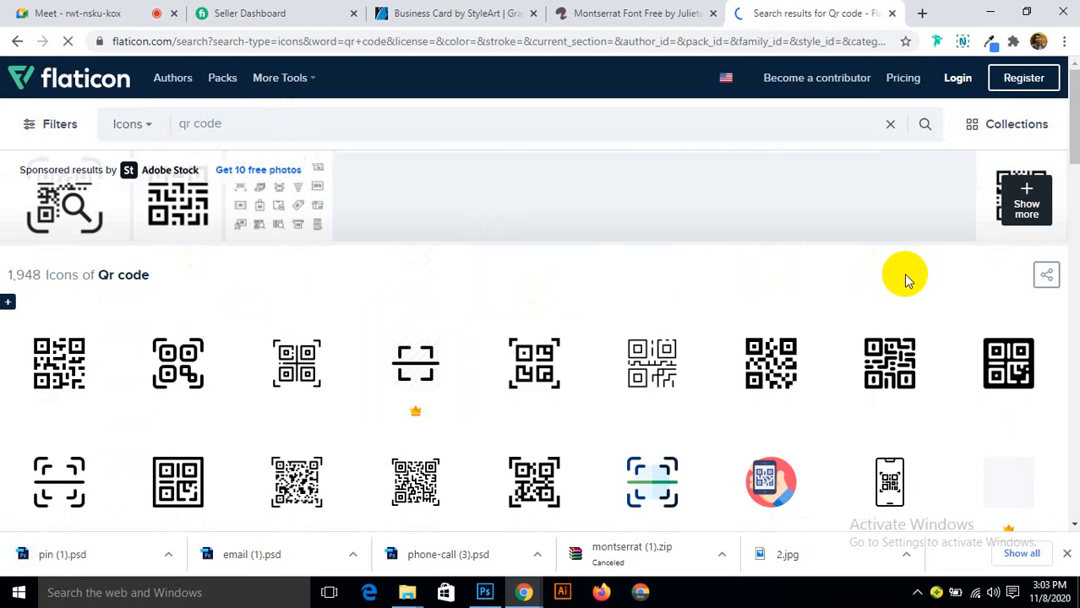
Step: Download the first QR code icon in the results as a free PSD file
scroll(541, 270, down, 1)
click(57, 262)
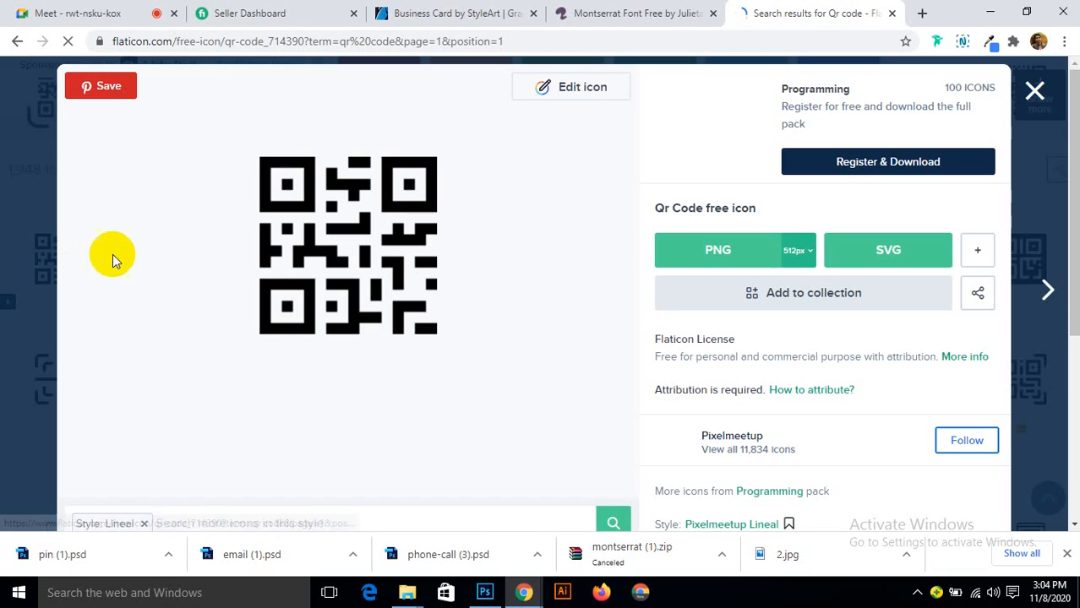
click(975, 248)
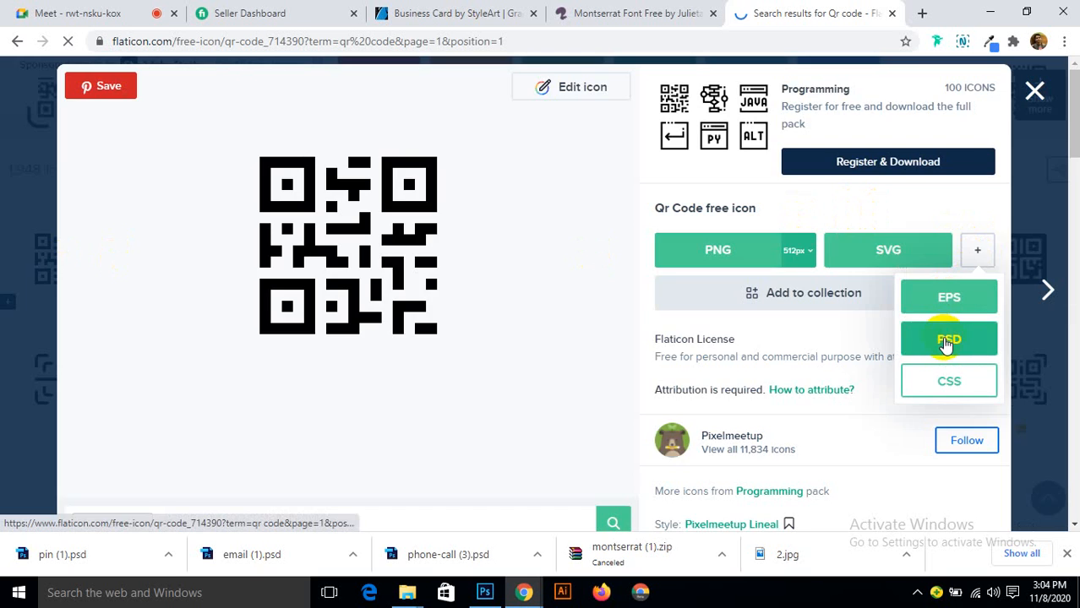
click(945, 338)
click(785, 266)
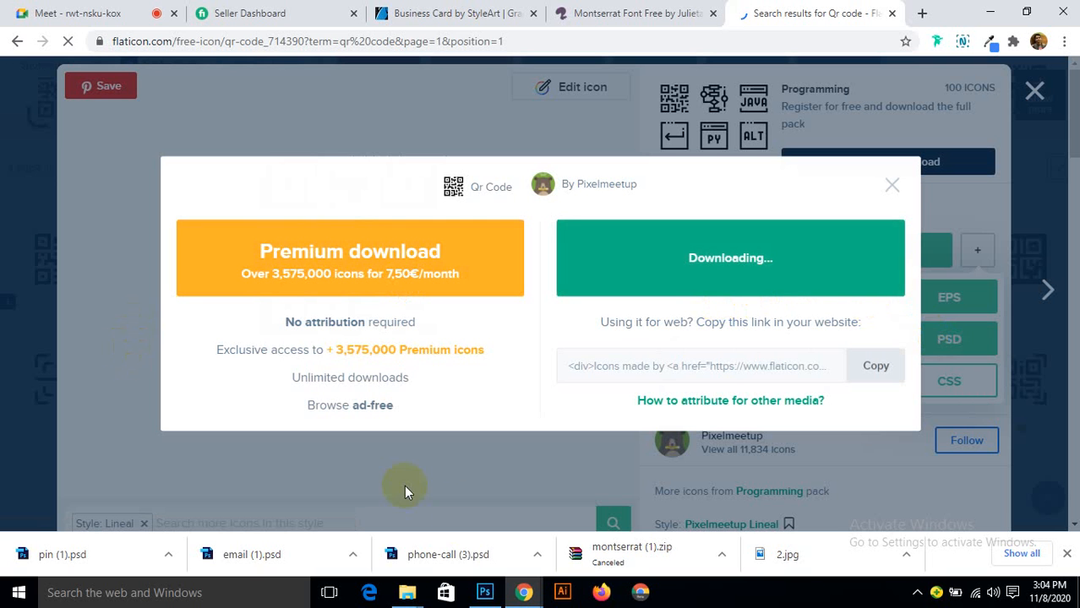
Step: Place phone-call (3).psd from the Downloads folder into the Photoshop business card and scale it down to about 2.43%
click(537, 554)
click(553, 503)
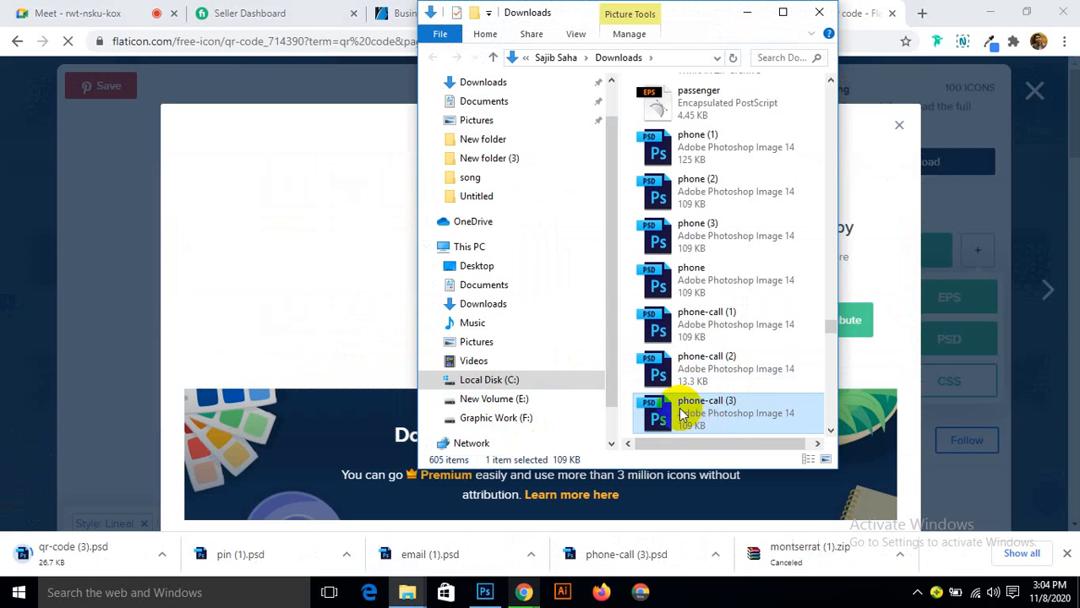
drag(681, 406, 414, 323)
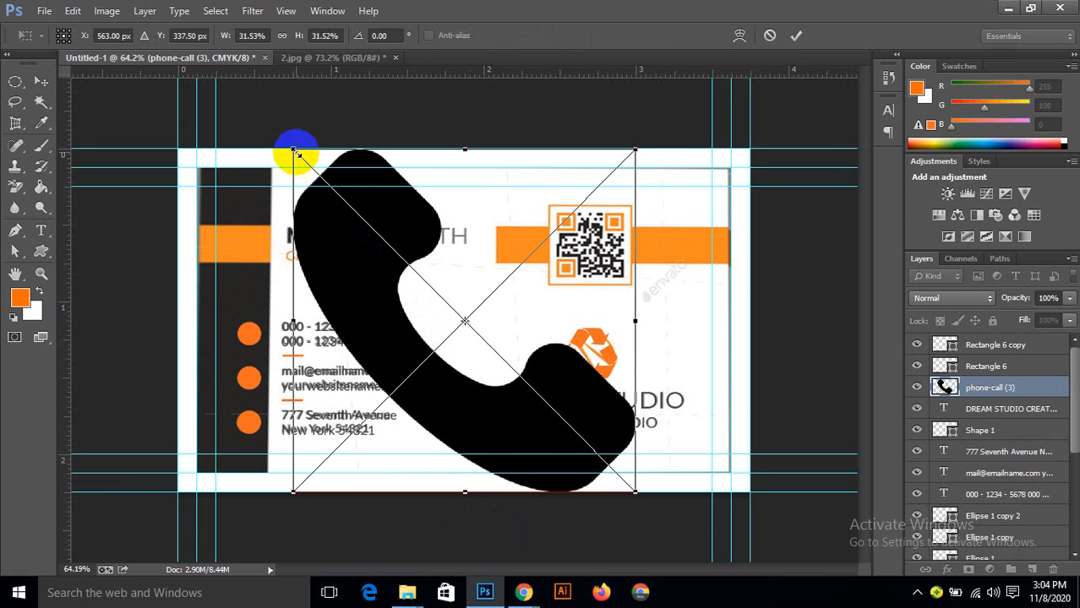
drag(294, 152, 464, 302)
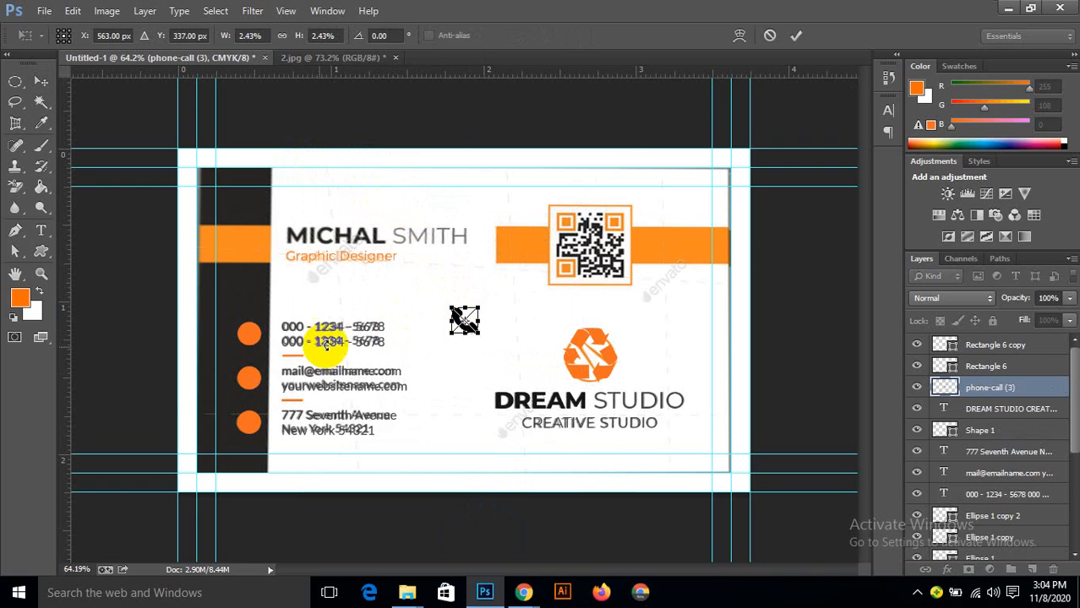
Step: Move the phone icon onto the orange circle beside the phone numbers, shrink it to fit inside the circle, and commit the placement
scroll(256, 376, up, 4)
drag(499, 572, 474, 571)
scroll(364, 364, up, 4)
key(alt+space)
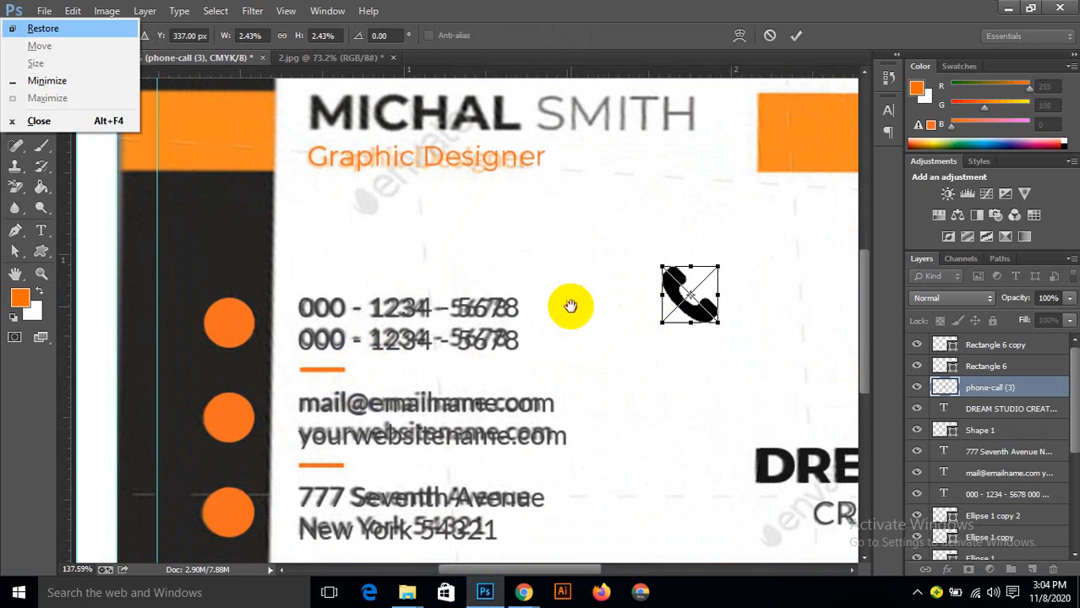
drag(570, 306, 648, 305)
drag(751, 293, 265, 319)
scroll(265, 316, up, 5)
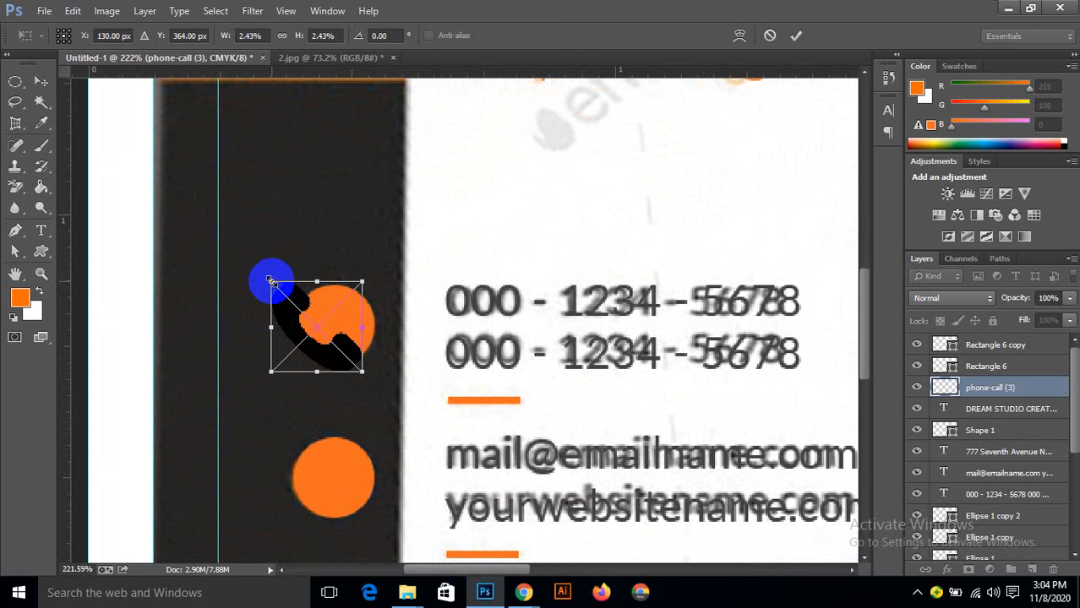
drag(271, 281, 298, 303)
click(795, 37)
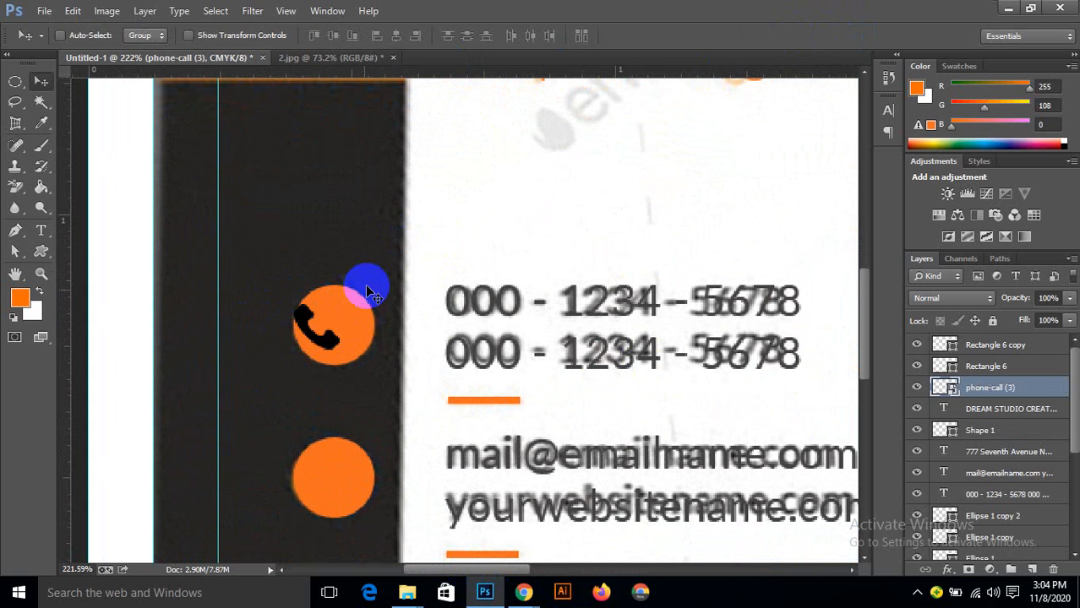
Step: Open the phone icon's smart object contents, recolor the handset shape white (ffffff), and save and close the file
double_click(945, 388)
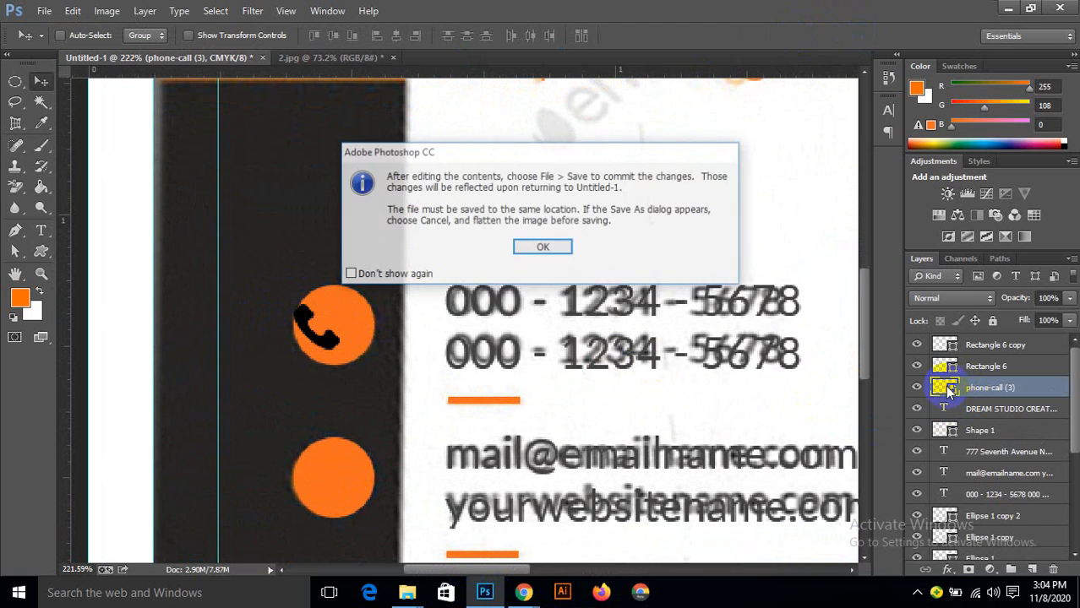
click(549, 245)
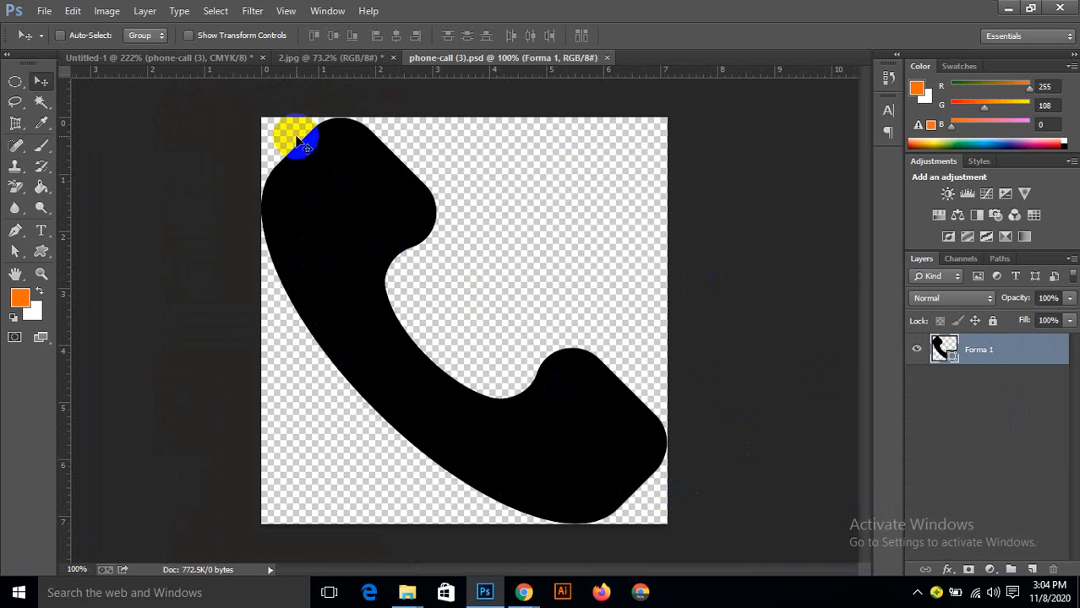
double_click(943, 355)
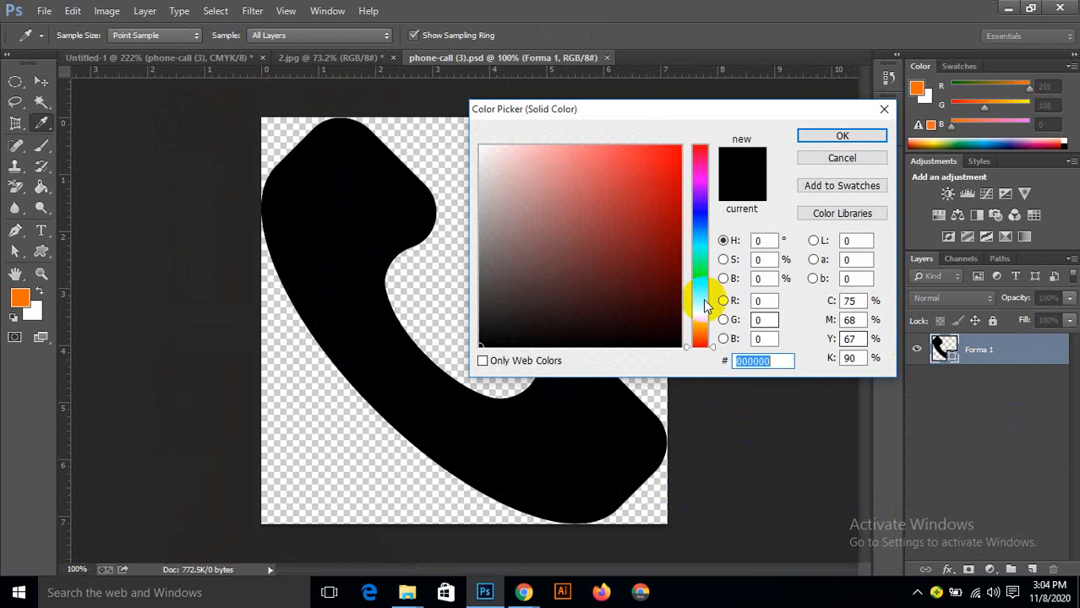
drag(598, 243, 571, 113)
click(843, 136)
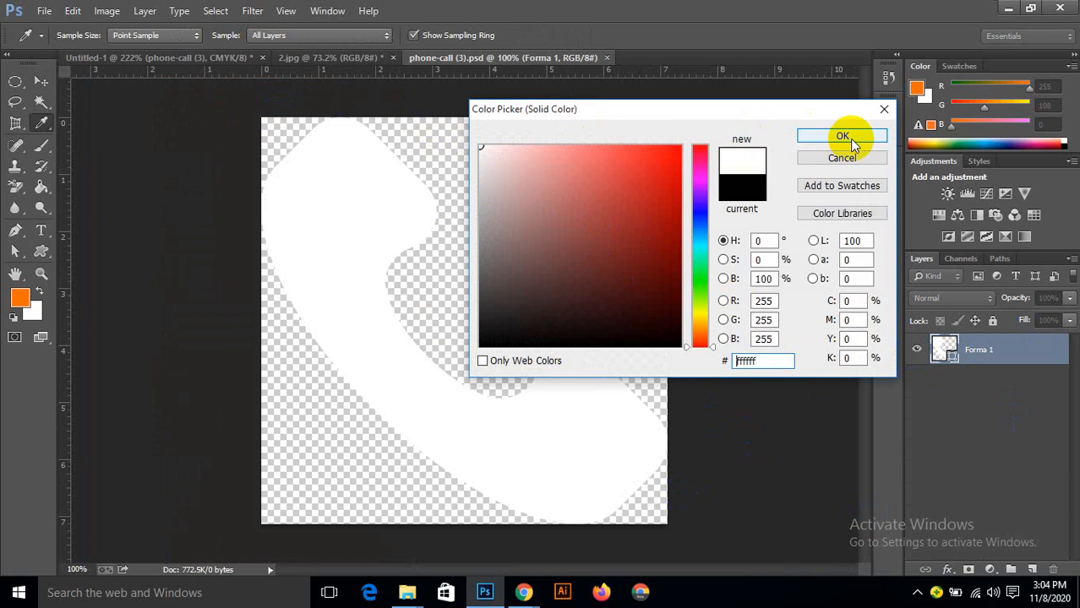
click(614, 58)
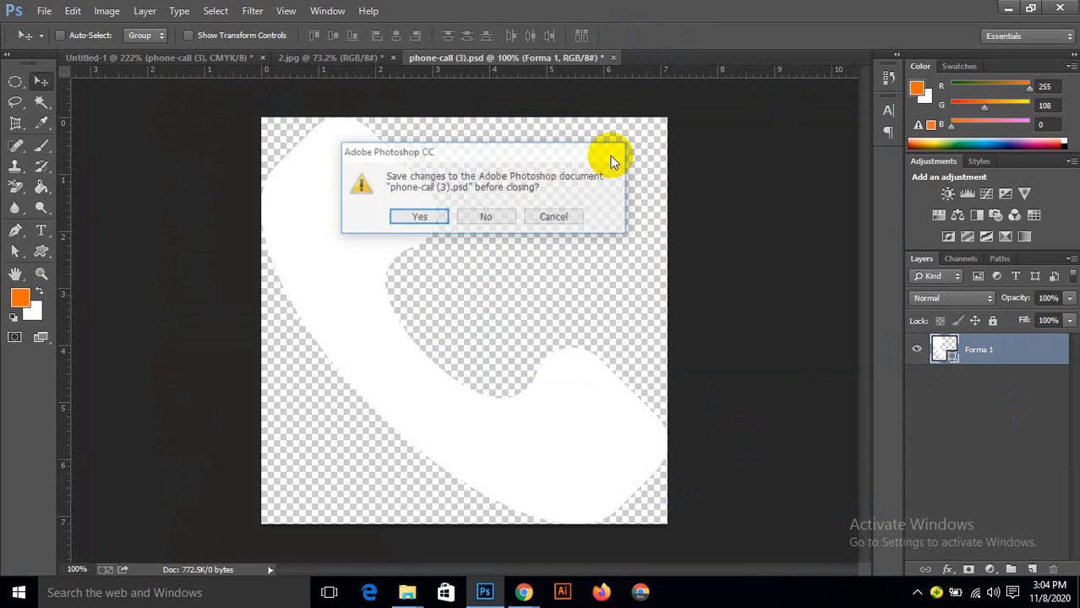
click(419, 217)
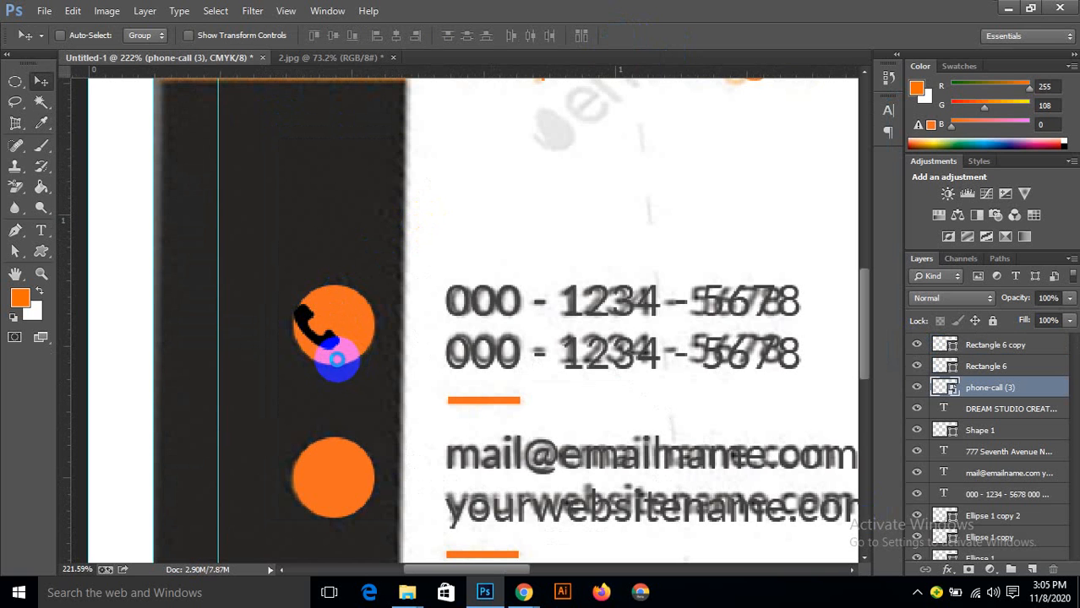
Step: Center the white phone icon within the orange circle beside the phone numbers
scroll(319, 344, up, 1)
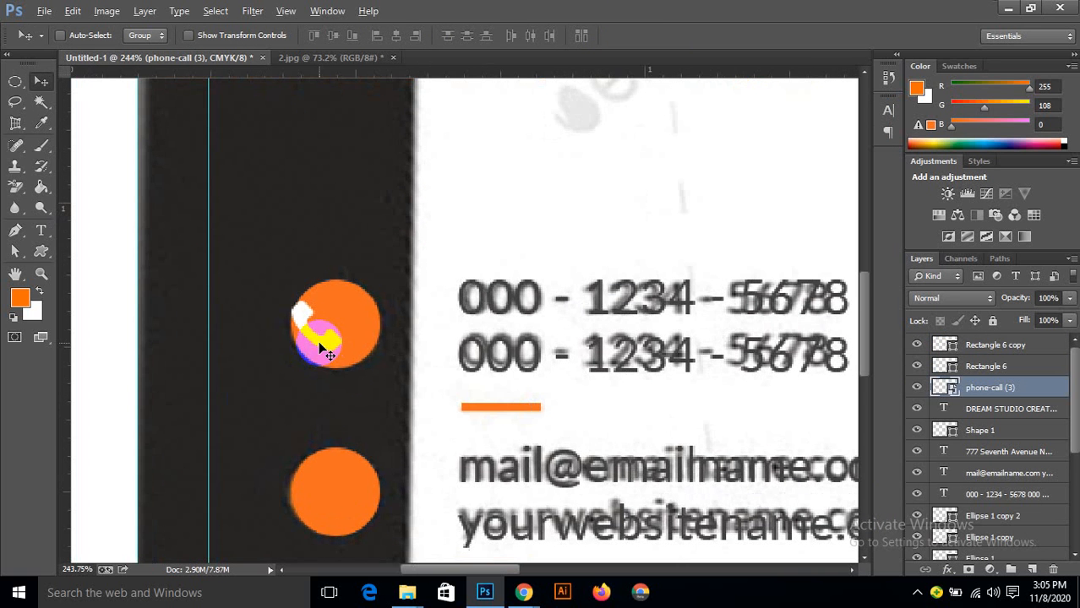
drag(330, 340, 348, 342)
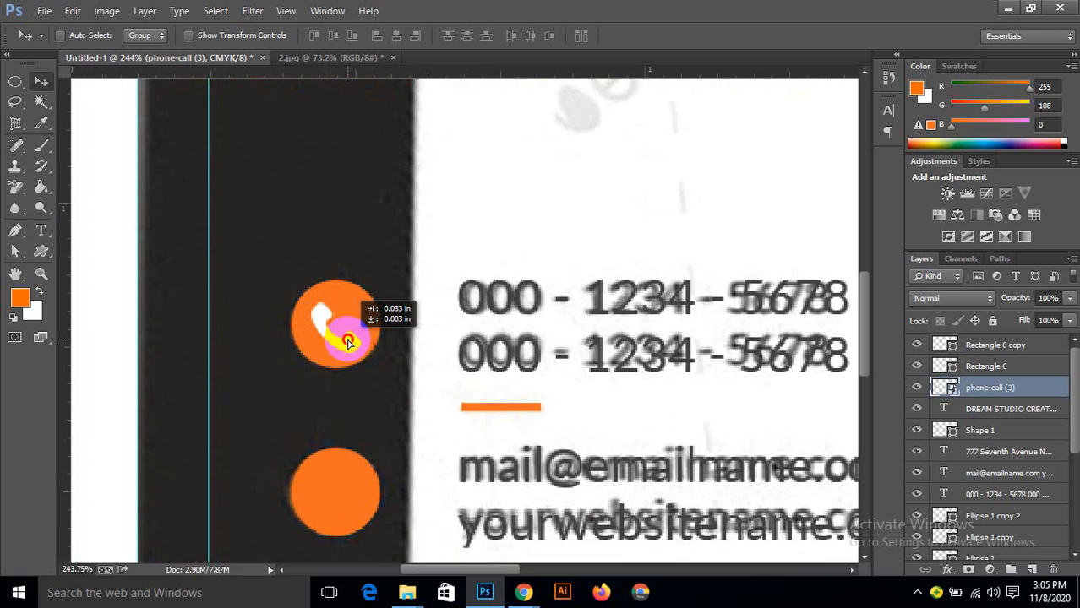
scroll(326, 318, down, 5)
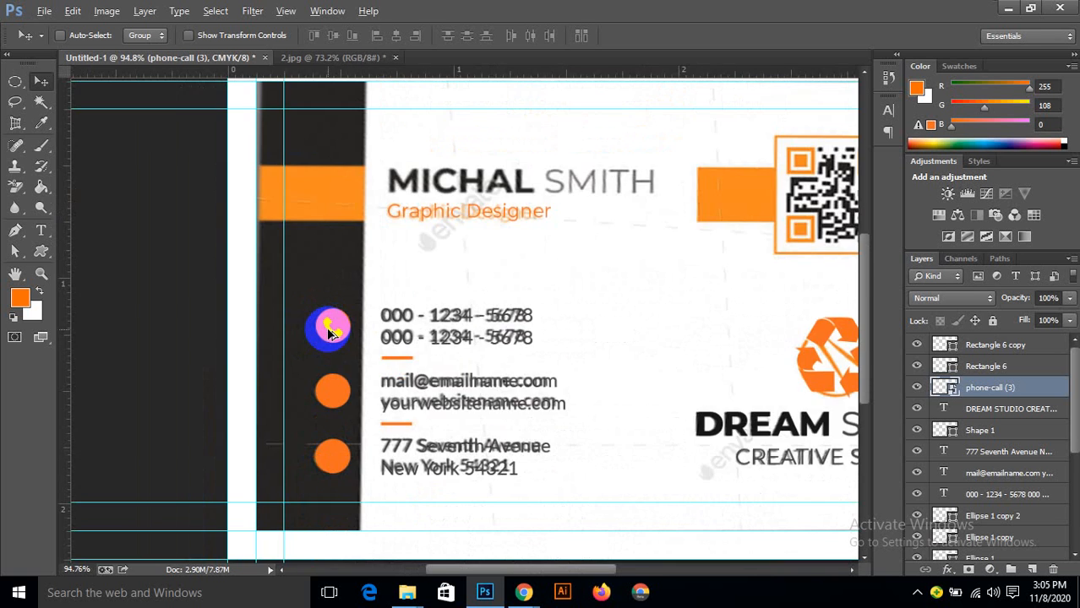
scroll(327, 329, up, 4)
scroll(330, 333, up, 2)
mouse_move(332, 323)
mouse_down()
mouse_move(343, 319)
mouse_move(329, 323)
mouse_up()
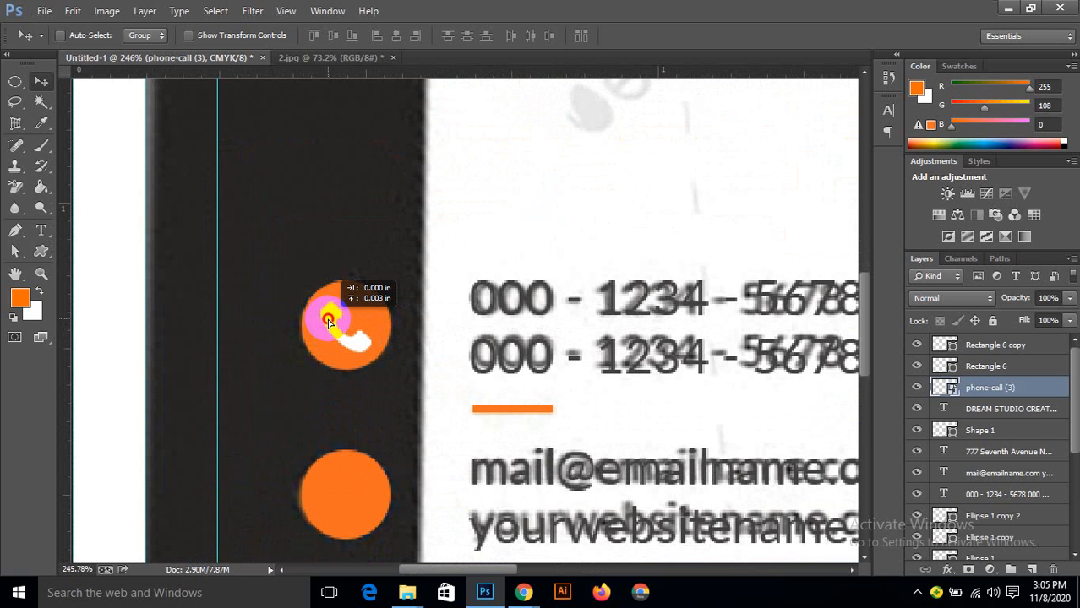
drag(328, 321, 332, 319)
scroll(338, 317, down, 6)
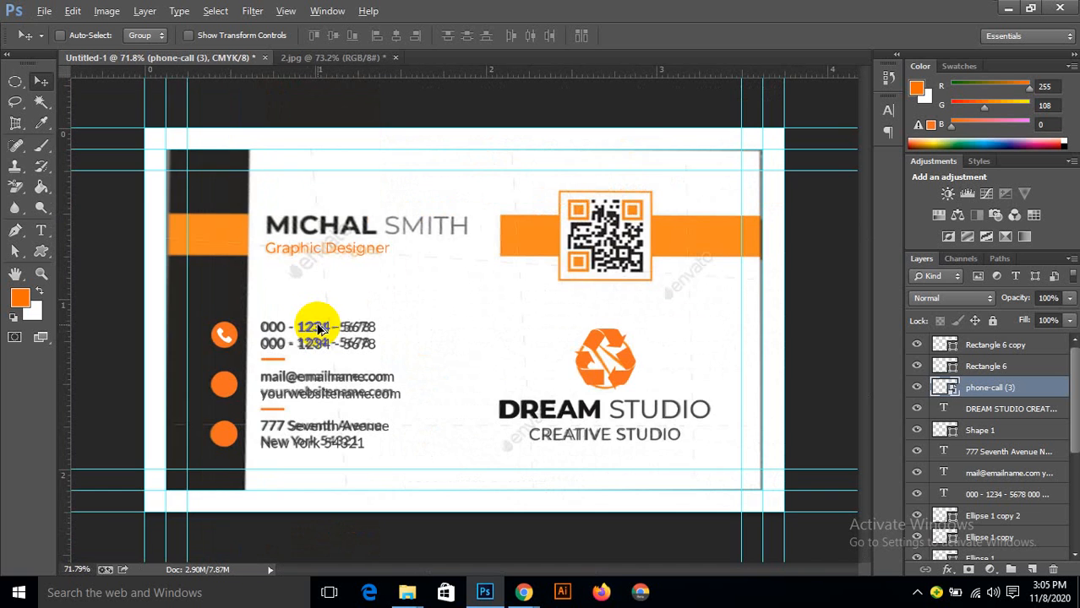
scroll(193, 331, up, 1)
Step: Place email (1).psd from the Downloads folder into the Photoshop business card, scaled down to about 1.97%, and commit the placement
mouse_move(524, 592)
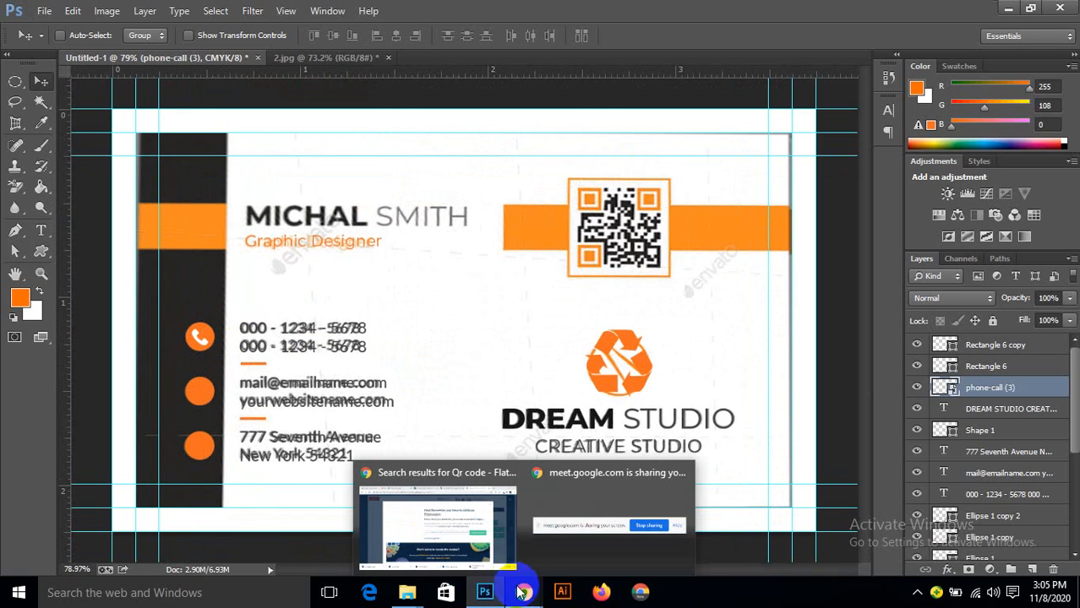
click(397, 481)
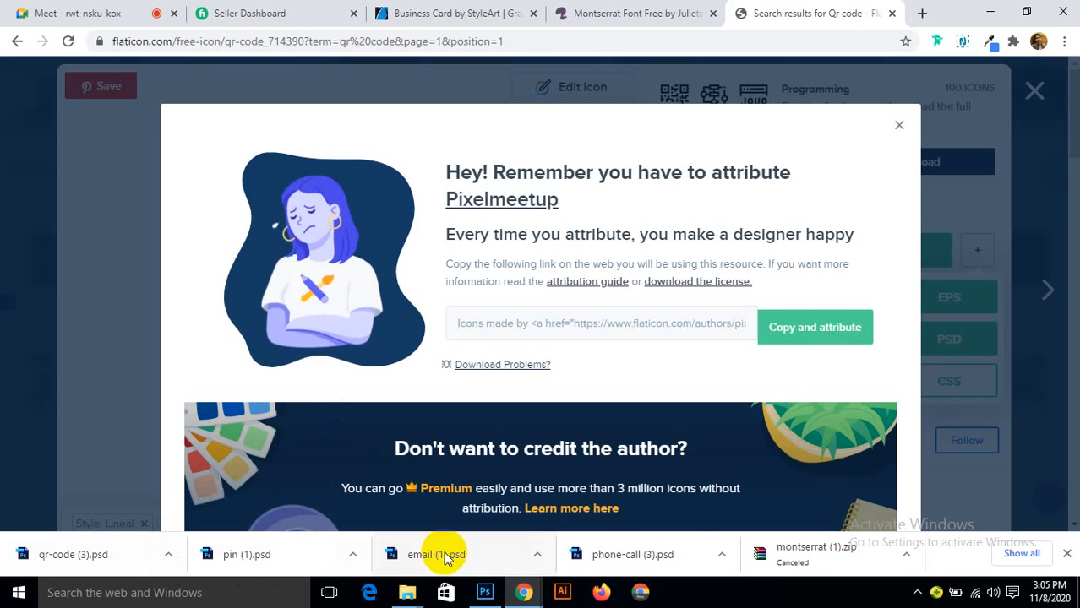
click(533, 553)
click(567, 504)
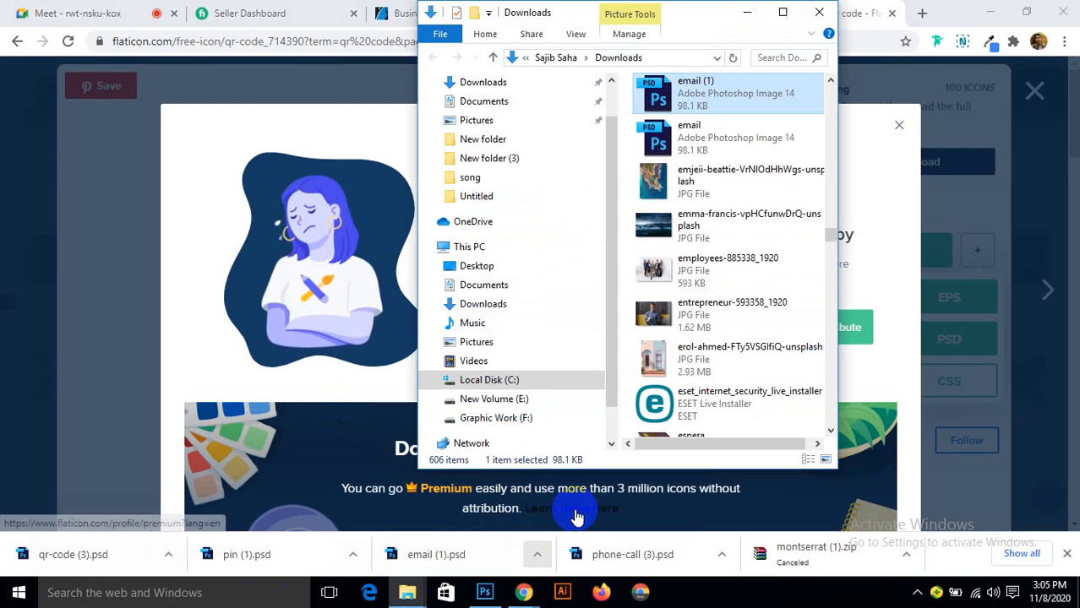
drag(663, 93, 363, 300)
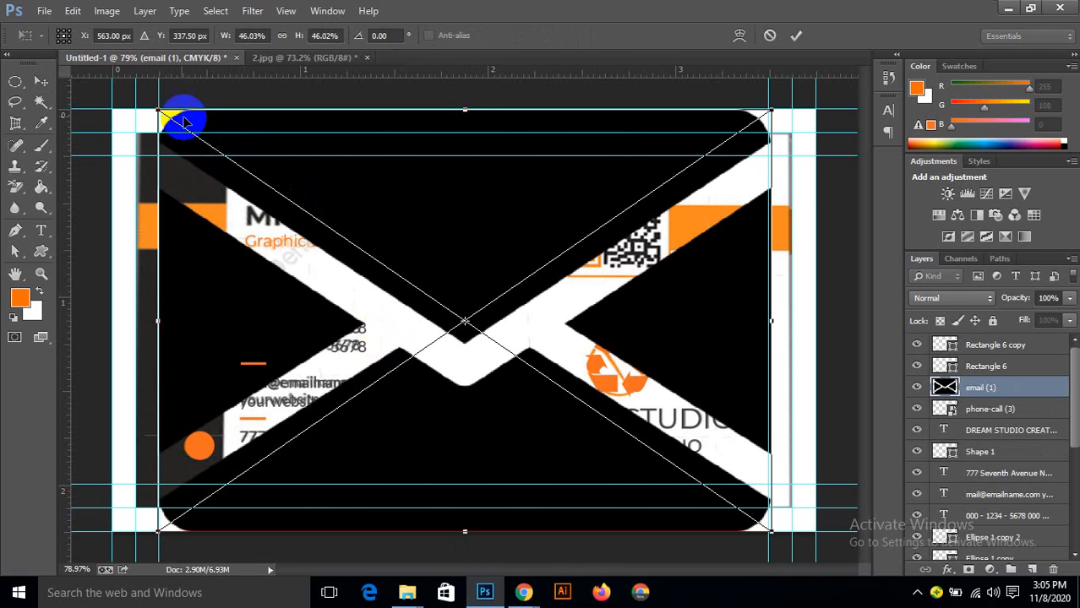
drag(159, 110, 463, 305)
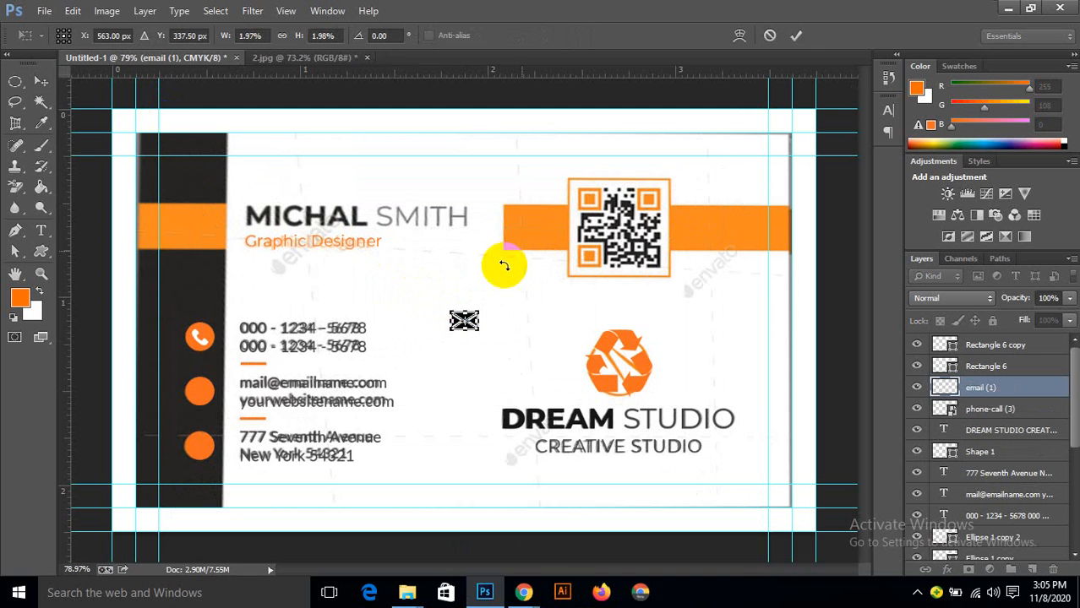
click(795, 35)
Step: Move the envelope icon onto the orange circle beside the email address and shrink it to about 1.31%
scroll(390, 533, up, 3)
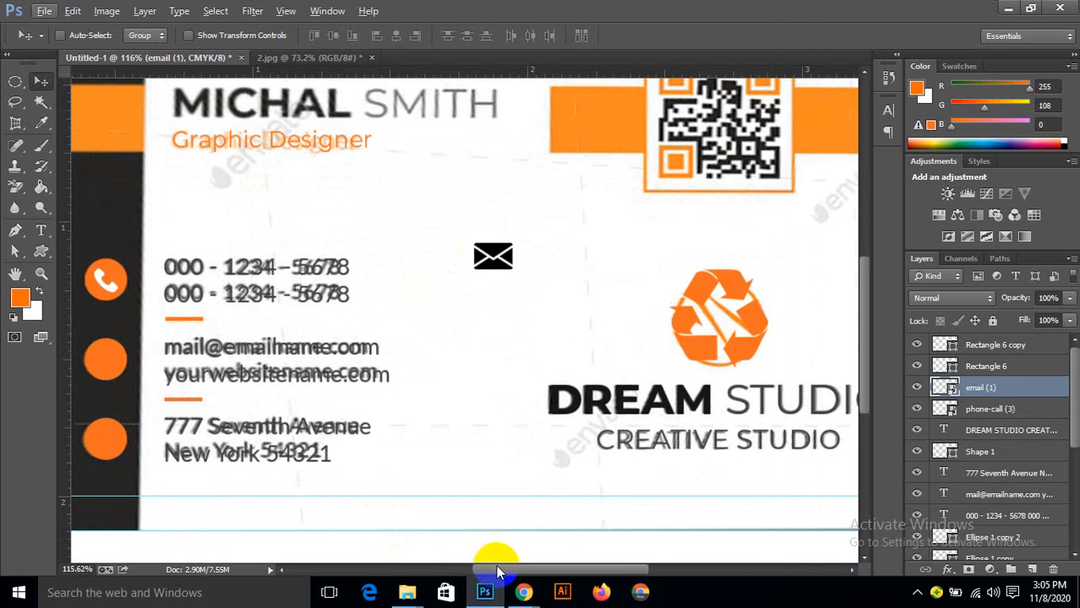
drag(497, 568, 431, 571)
drag(795, 241, 398, 362)
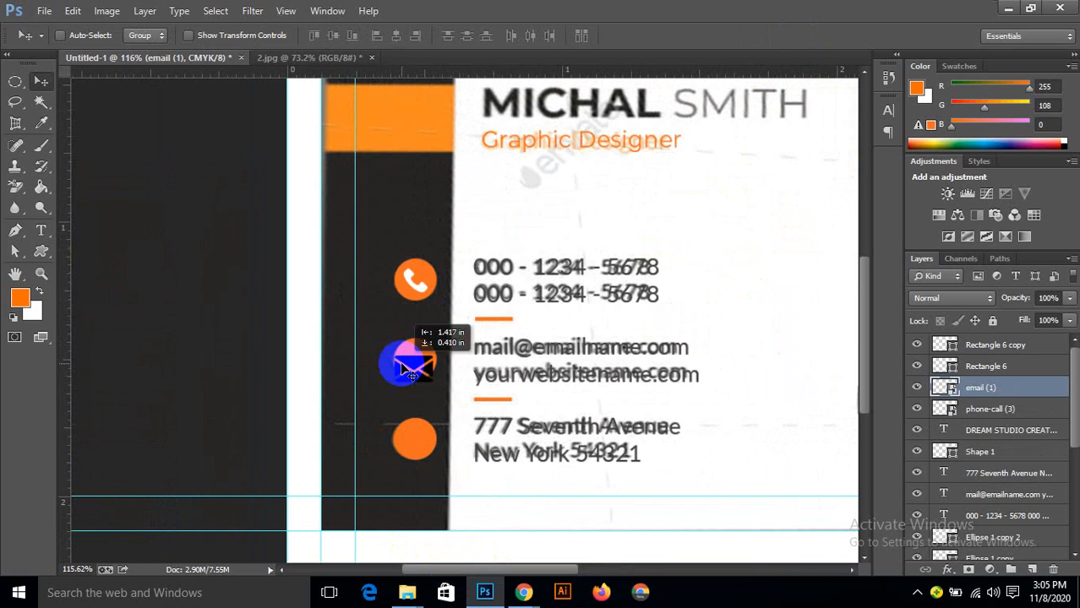
scroll(397, 361, up, 3)
key(ctrl+t)
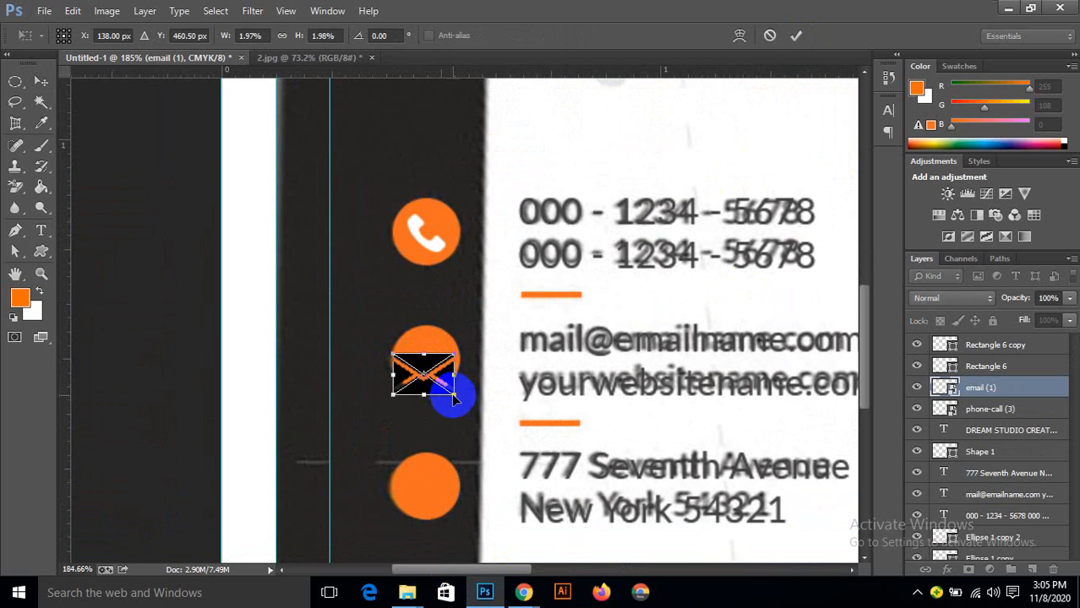
drag(460, 401, 445, 389)
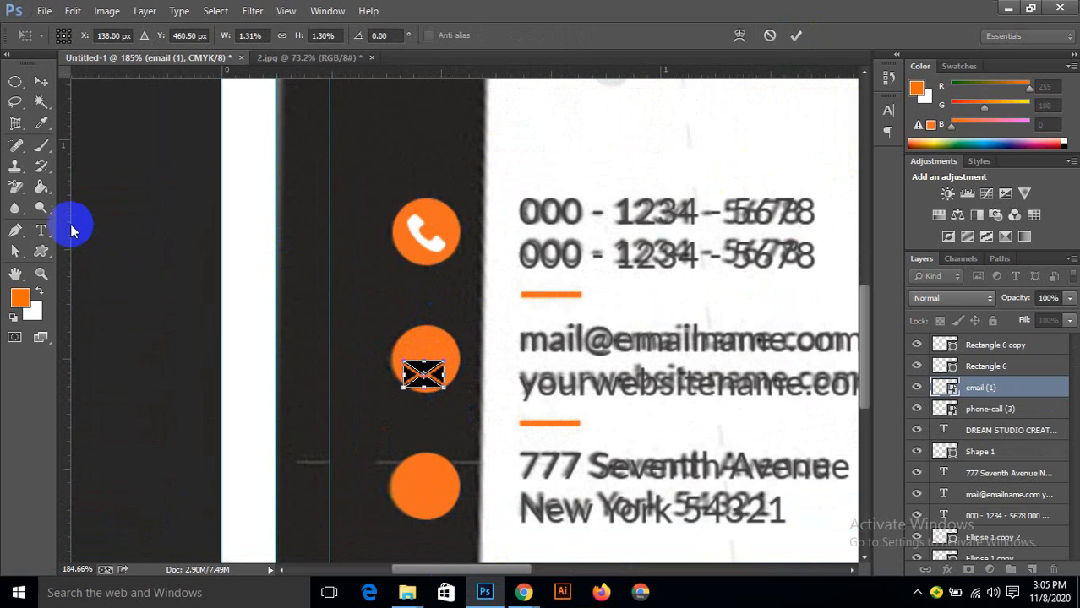
Step: Commit the envelope's resize and add vertical guides along the left and right edges of the phone icon
drag(66, 225, 413, 174)
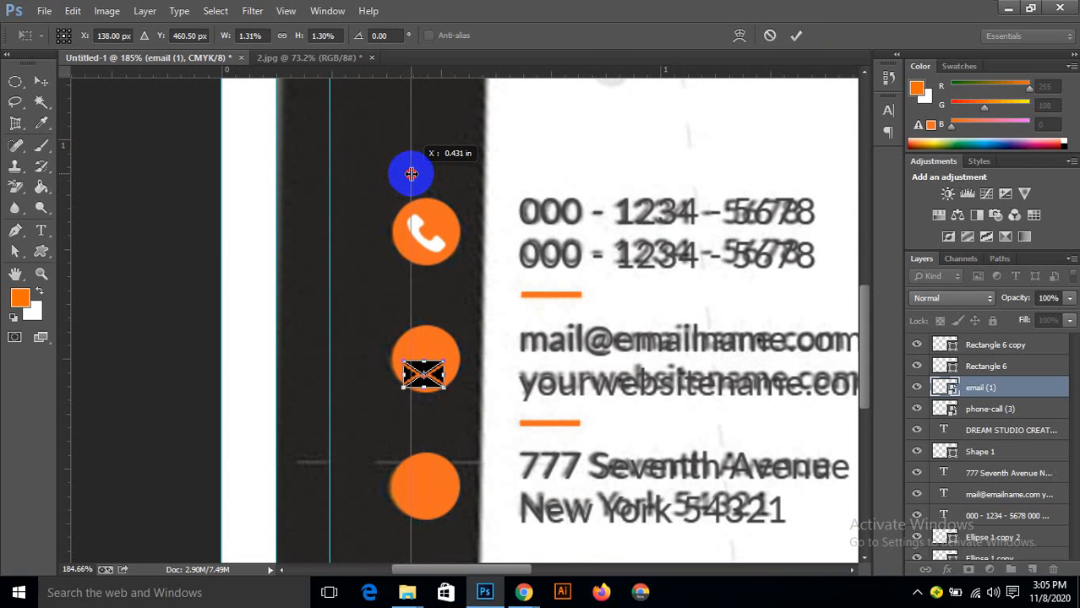
drag(410, 174, 412, 174)
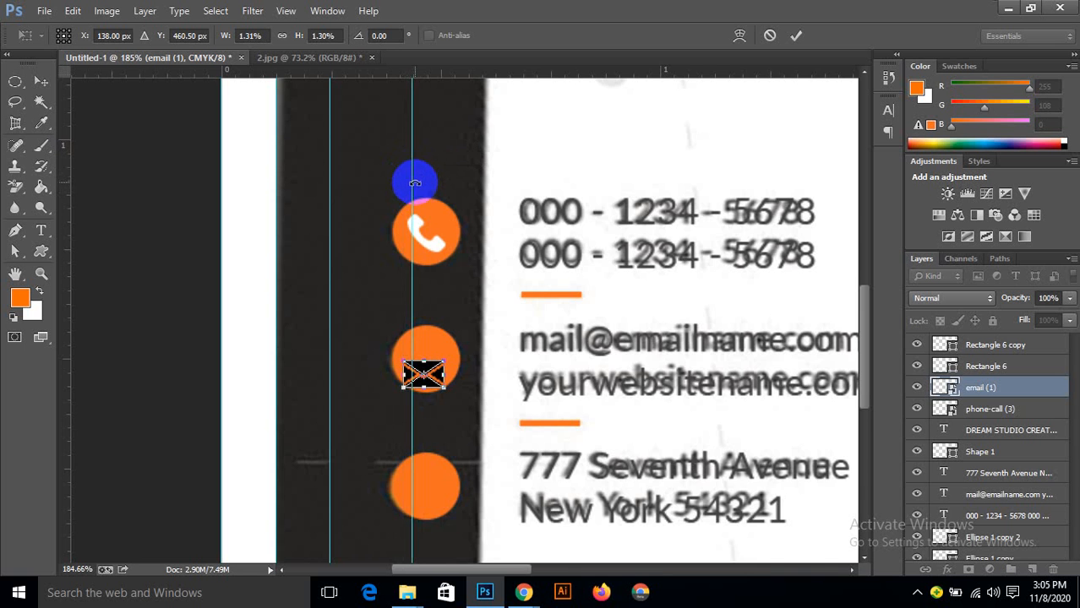
scroll(415, 190, up, 7)
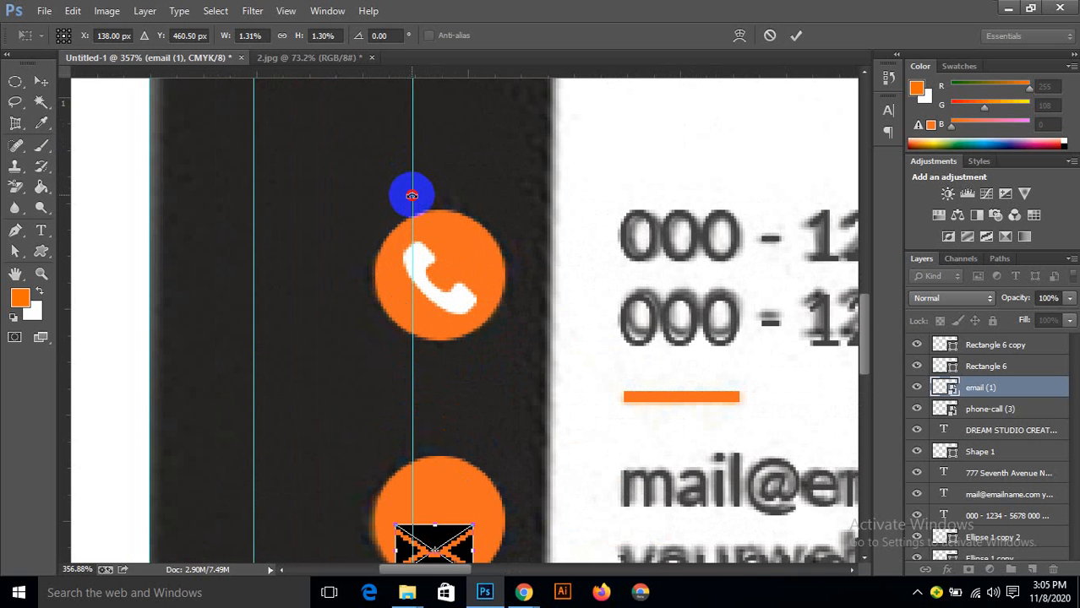
mouse_move(407, 197)
mouse_down()
mouse_move(415, 212)
mouse_move(394, 194)
mouse_move(414, 195)
mouse_up()
click(797, 35)
scroll(414, 210, down, 5)
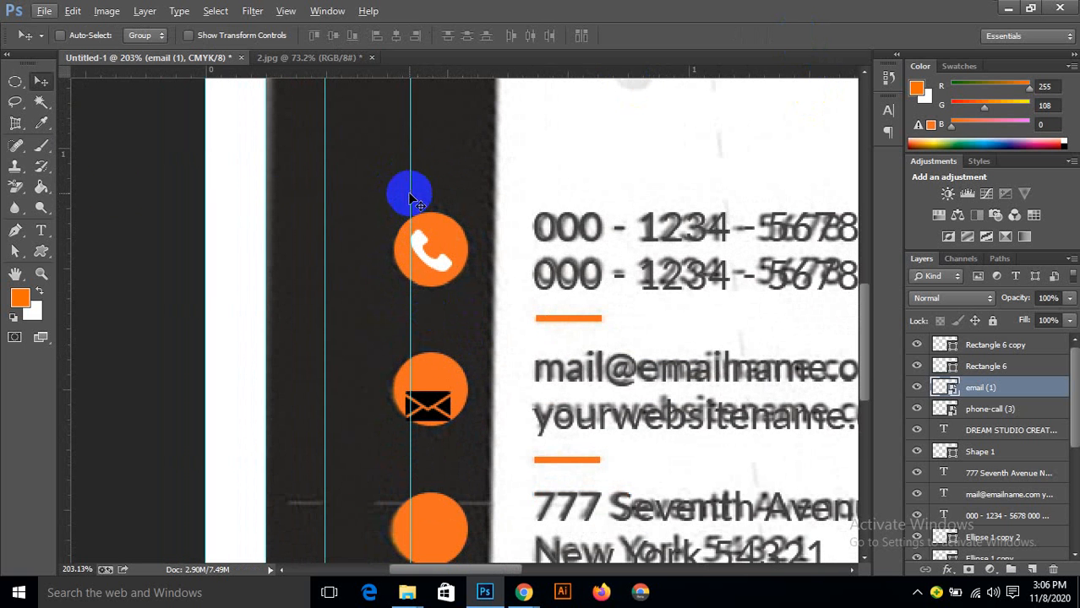
drag(67, 190, 452, 209)
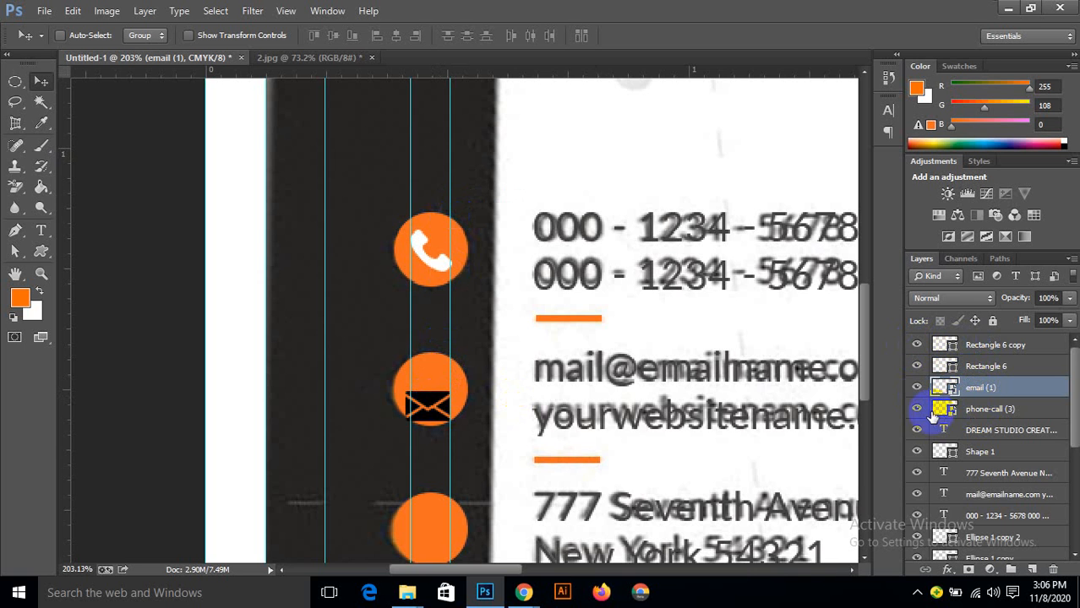
click(459, 439)
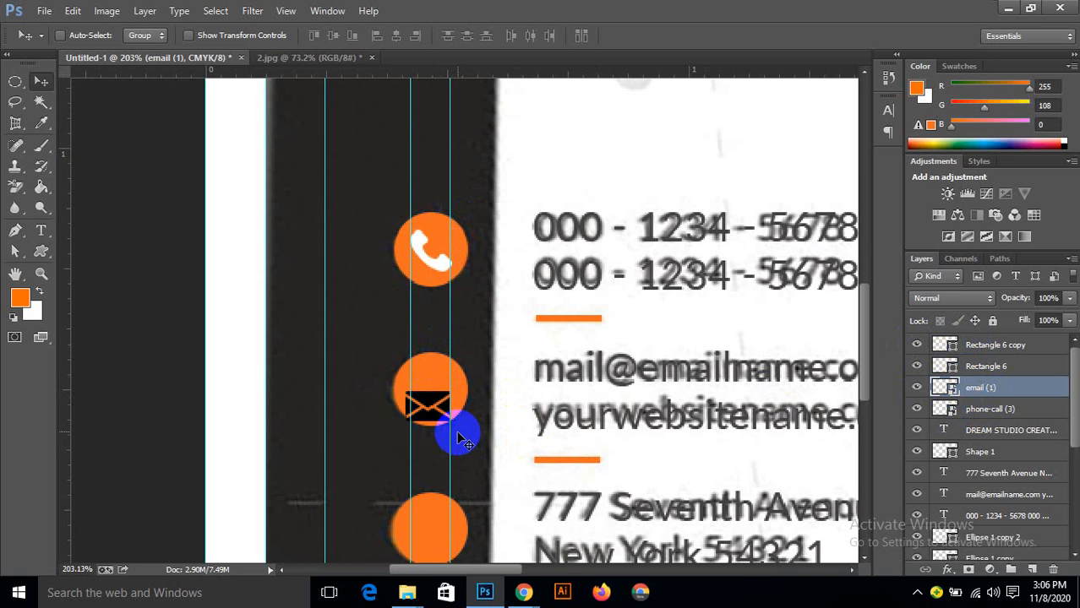
Step: Scale the envelope icon to about 1.16% to fit between the two guides, center it in its orange circle, and commit
key(ctrl+t)
scroll(442, 412, up, 1)
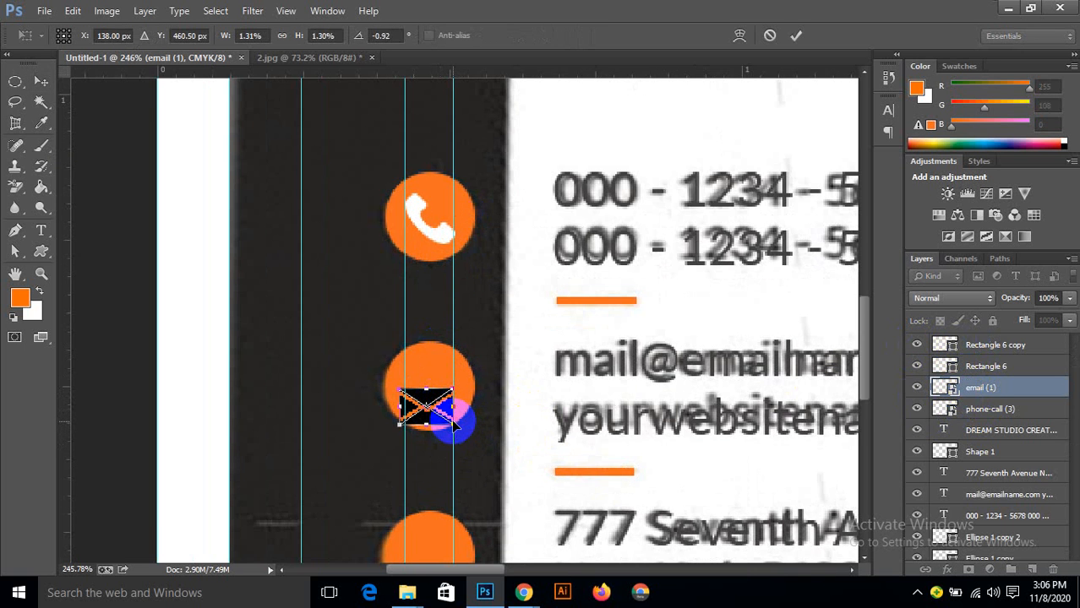
drag(453, 423, 429, 389)
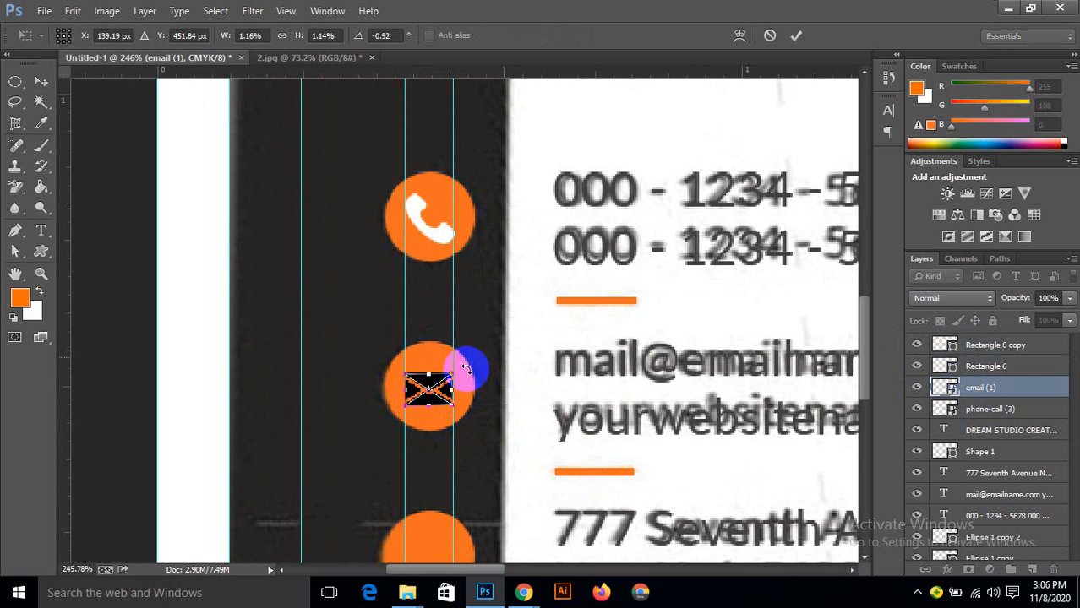
click(795, 35)
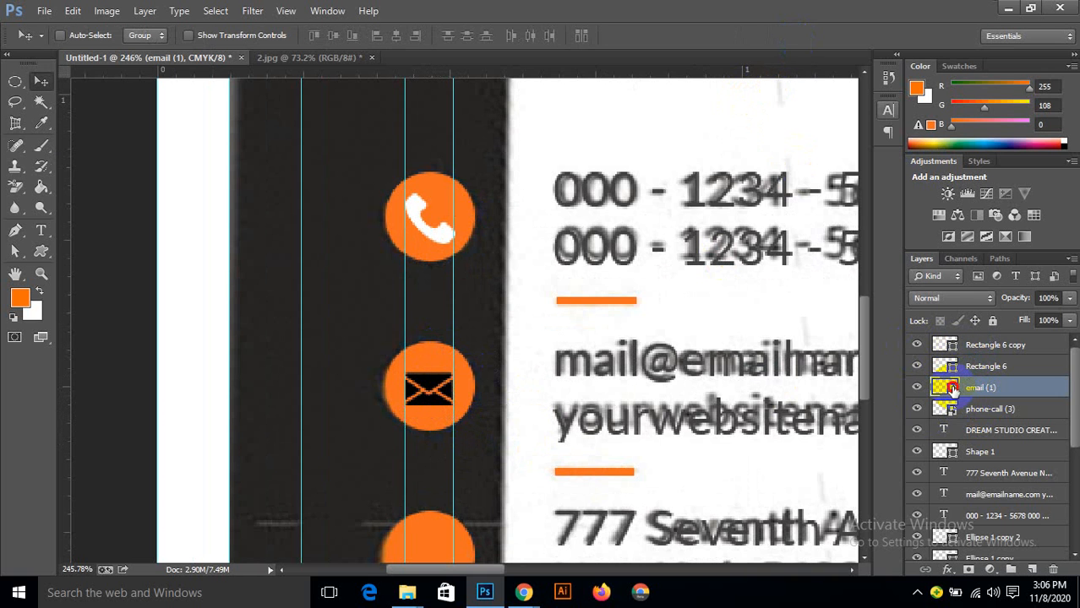
Step: Open the envelope icon's smart object contents, recolor the shape white (ffffff), and save and close the file
double_click(952, 387)
click(556, 249)
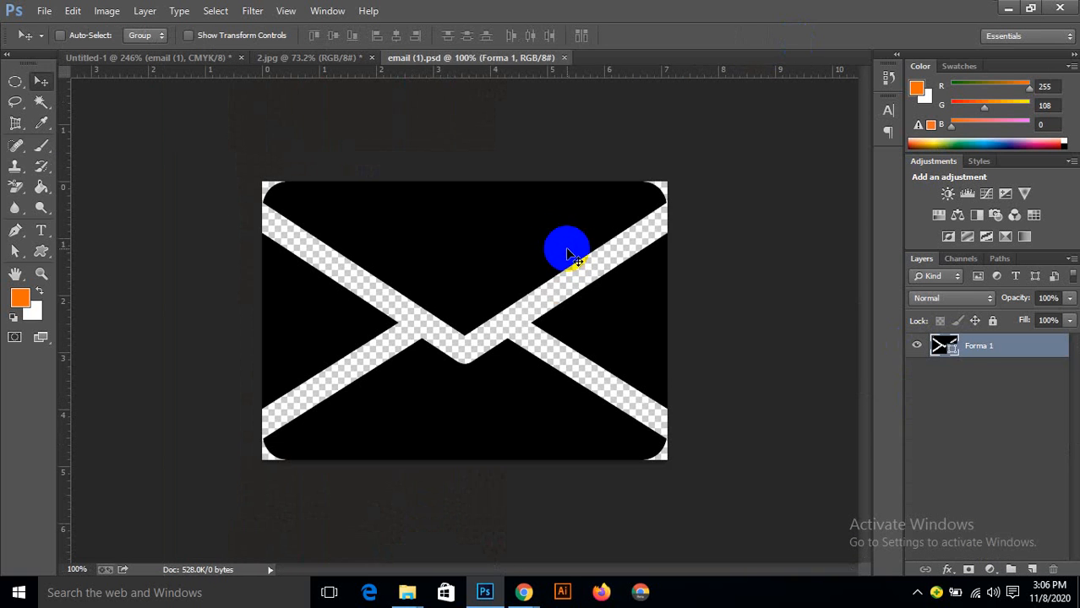
double_click(948, 346)
drag(494, 192, 479, 146)
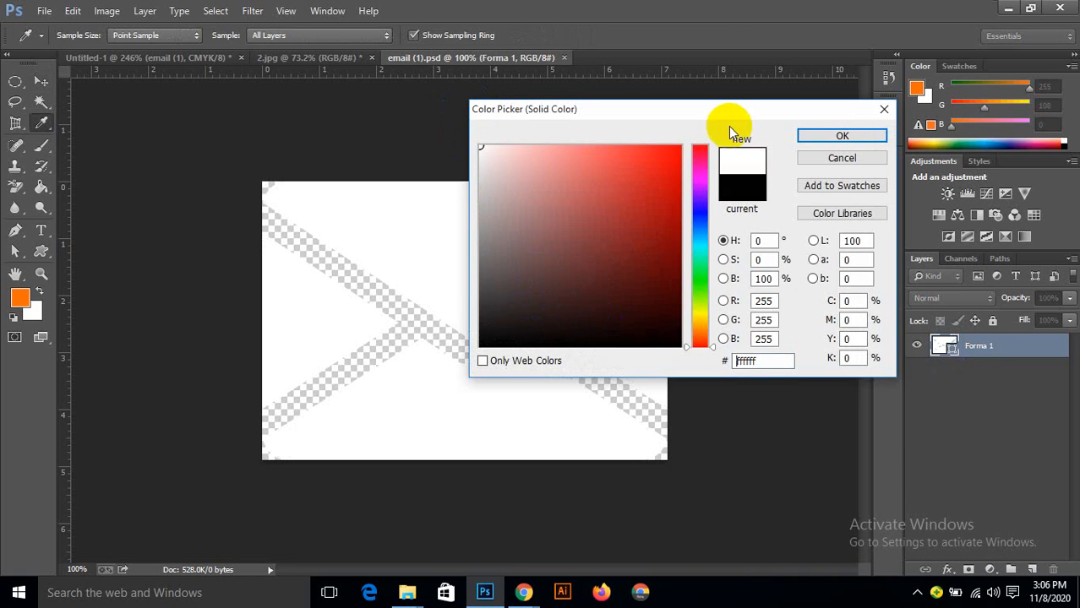
click(830, 138)
click(571, 57)
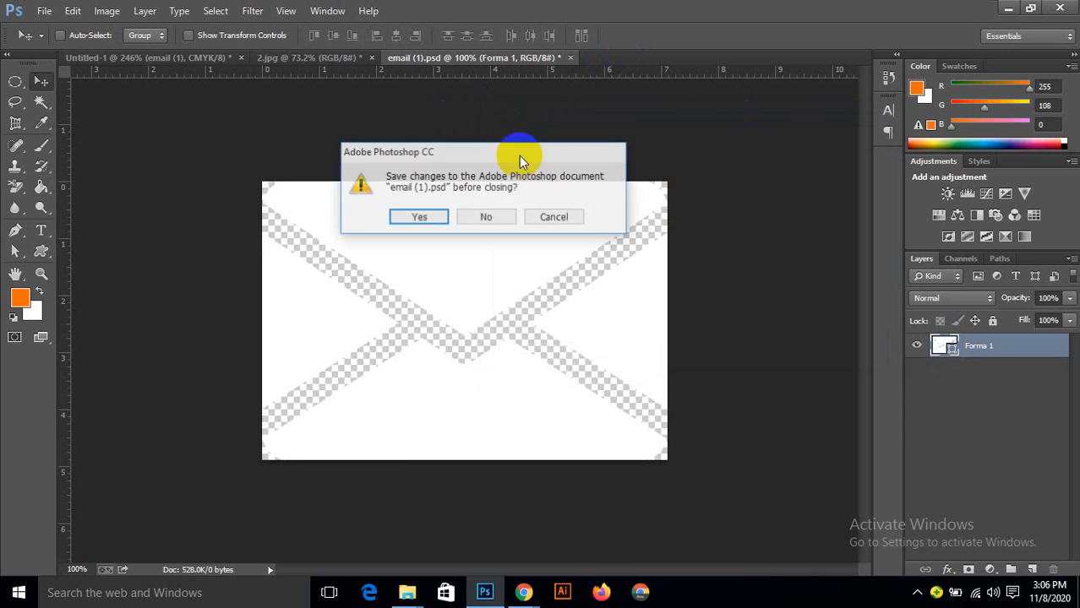
click(419, 218)
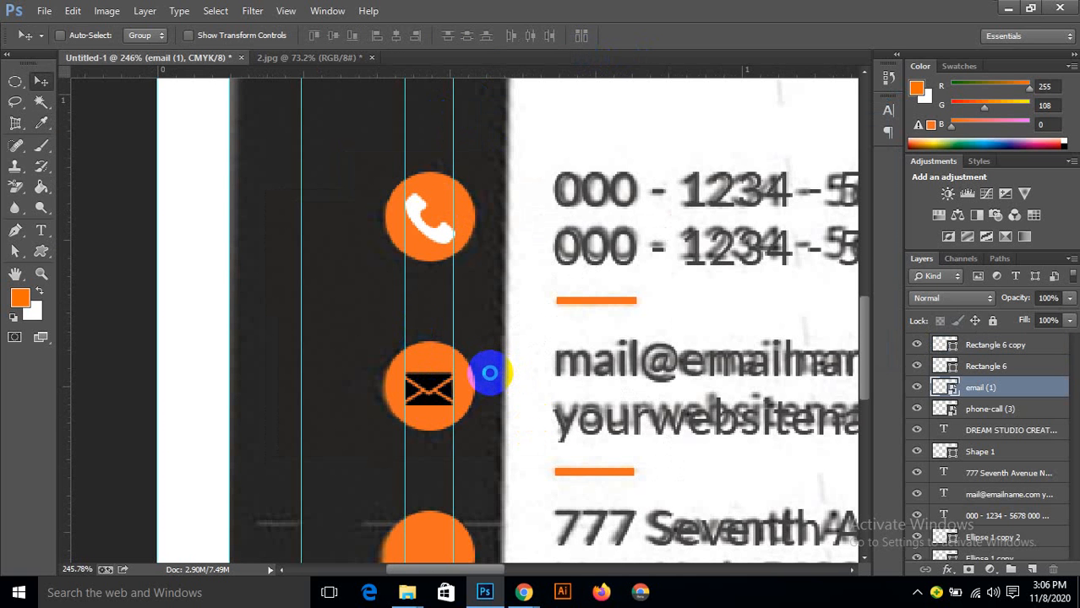
scroll(460, 377, down, 3)
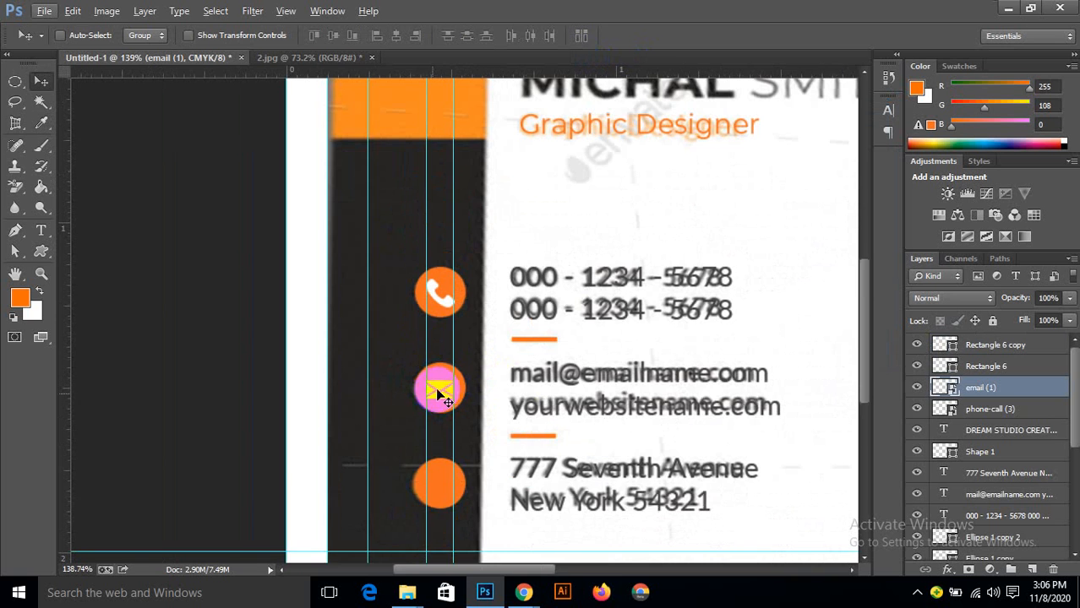
mouse_move(523, 594)
click(420, 506)
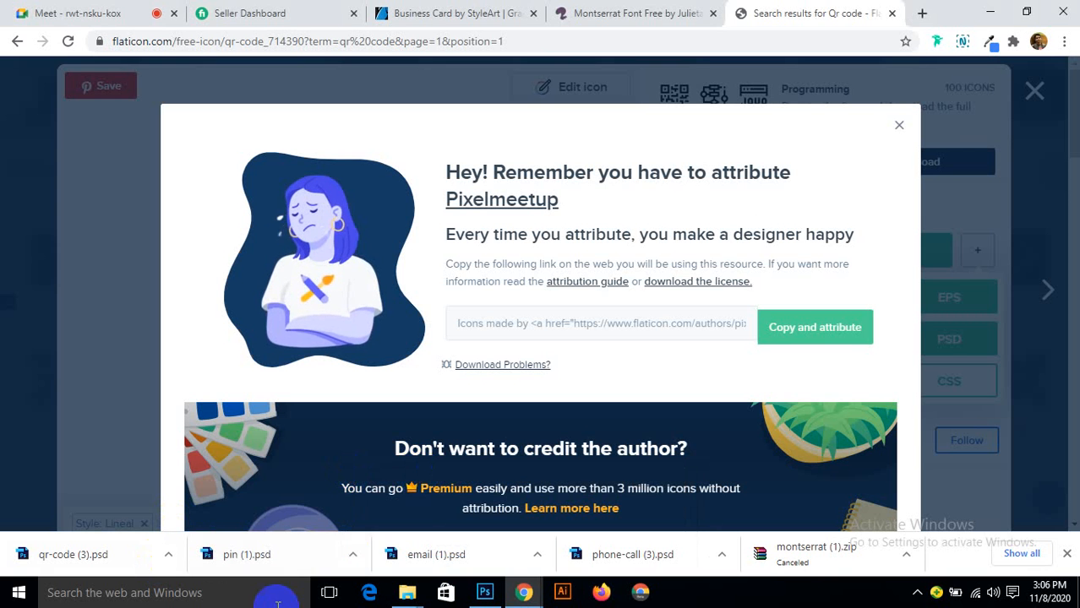
click(79, 13)
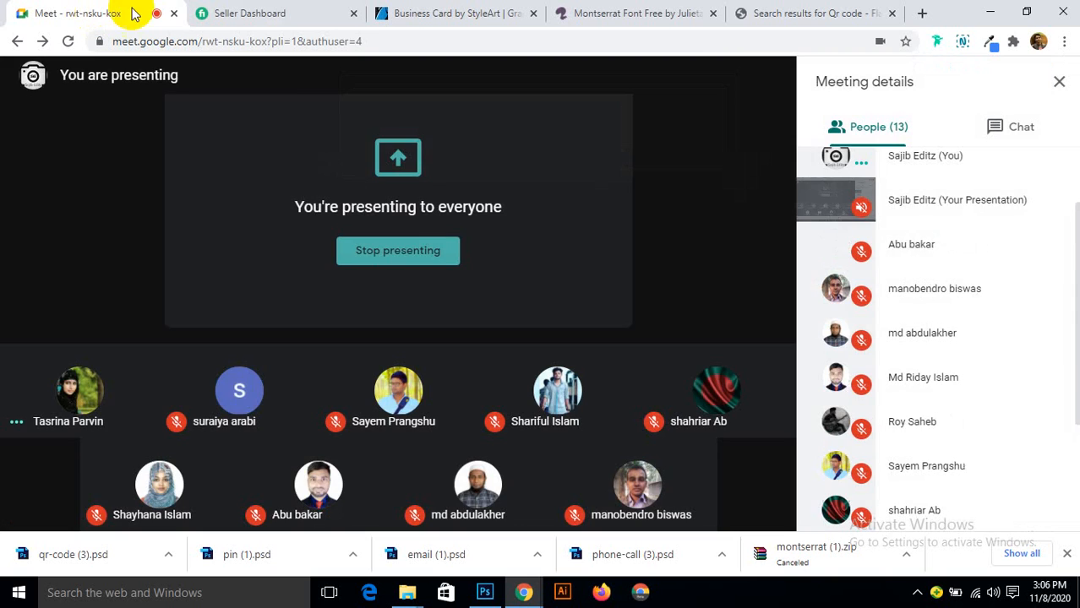
click(989, 12)
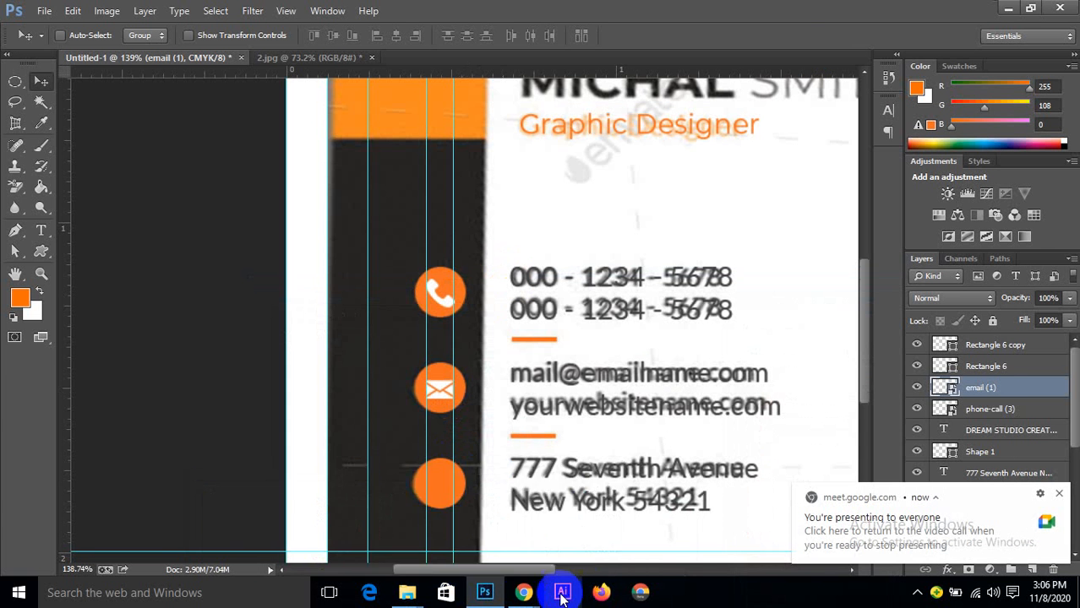
Step: Show the downloaded pin (1).psd in its folder and place it into the Untitled-1 business card document
mouse_move(530, 595)
click(430, 475)
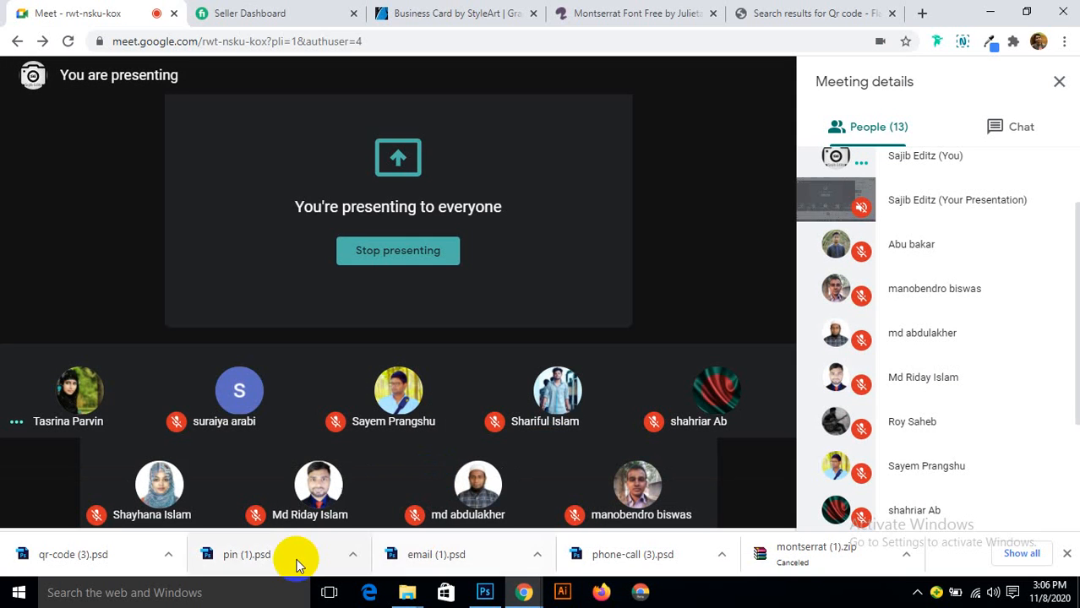
click(352, 556)
click(393, 499)
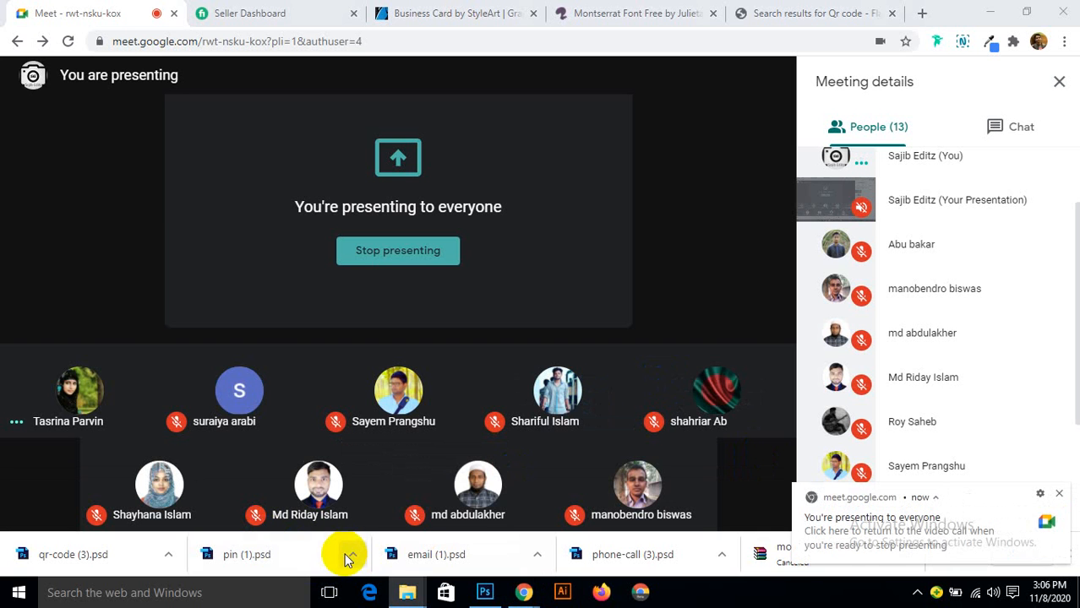
click(352, 554)
click(382, 499)
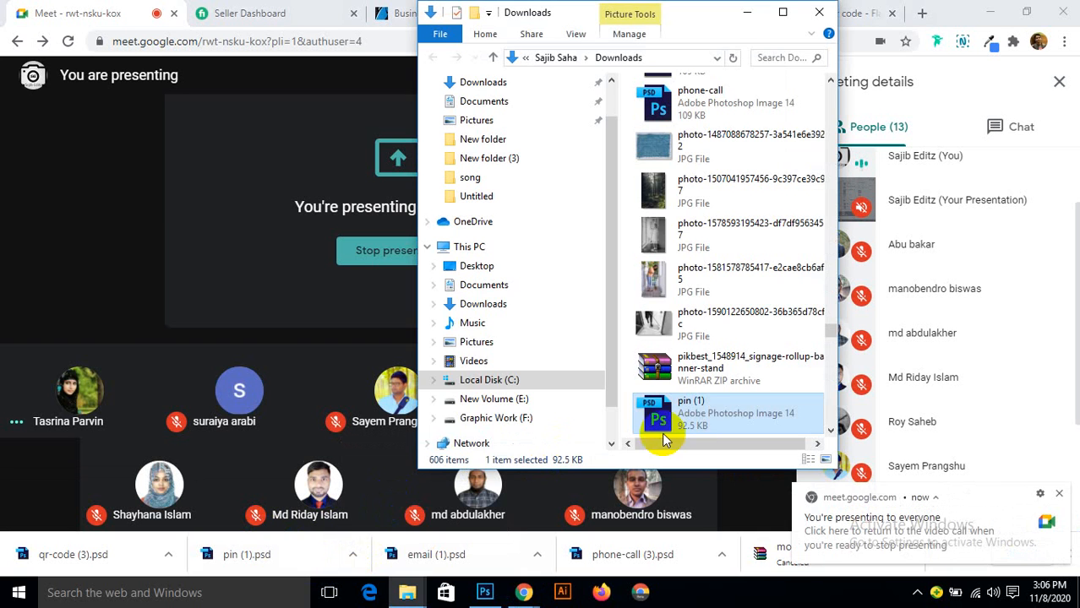
click(693, 415)
drag(693, 416, 375, 370)
key(ctrl+0)
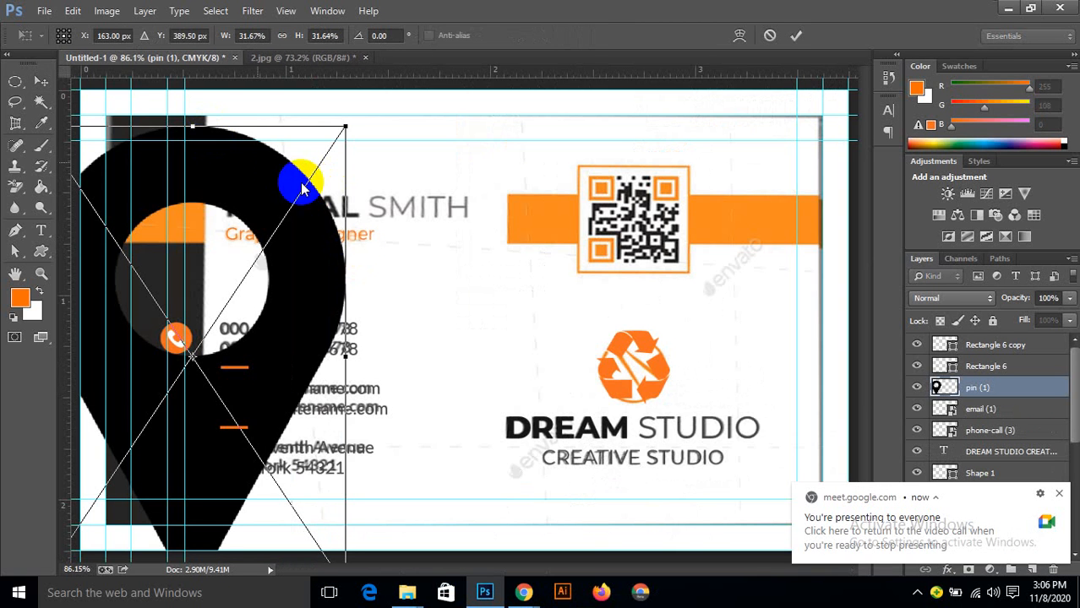
Step: Shrink the placed pin icon to about 2.74%, commit it, and move it toward the orange circle beside the street address
key(ctrl+minus)
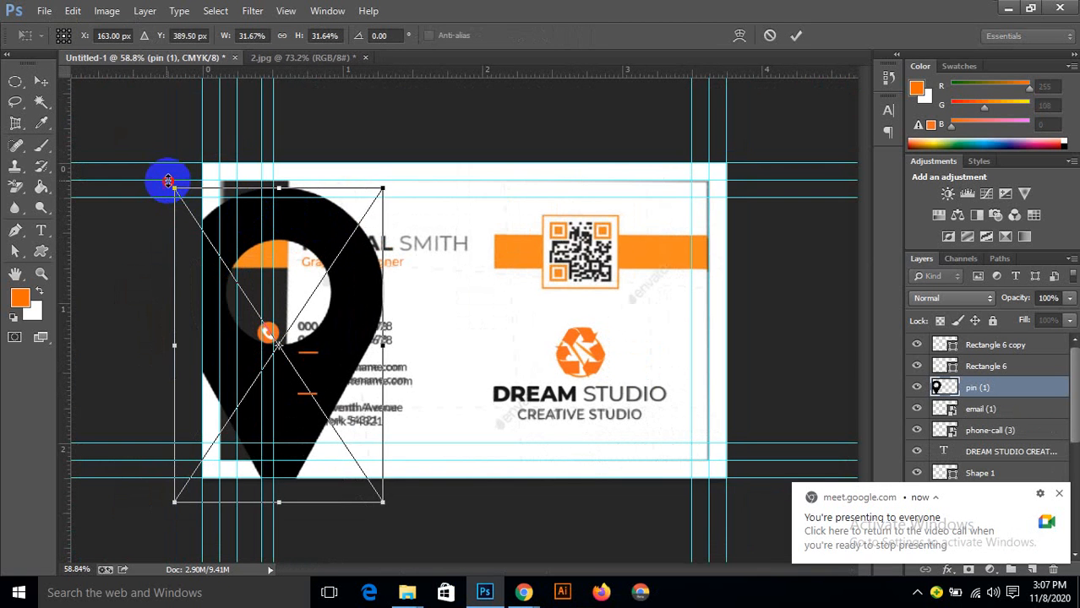
drag(174, 184, 504, 294)
click(794, 39)
scroll(273, 356, up, 3)
scroll(358, 372, up, 3)
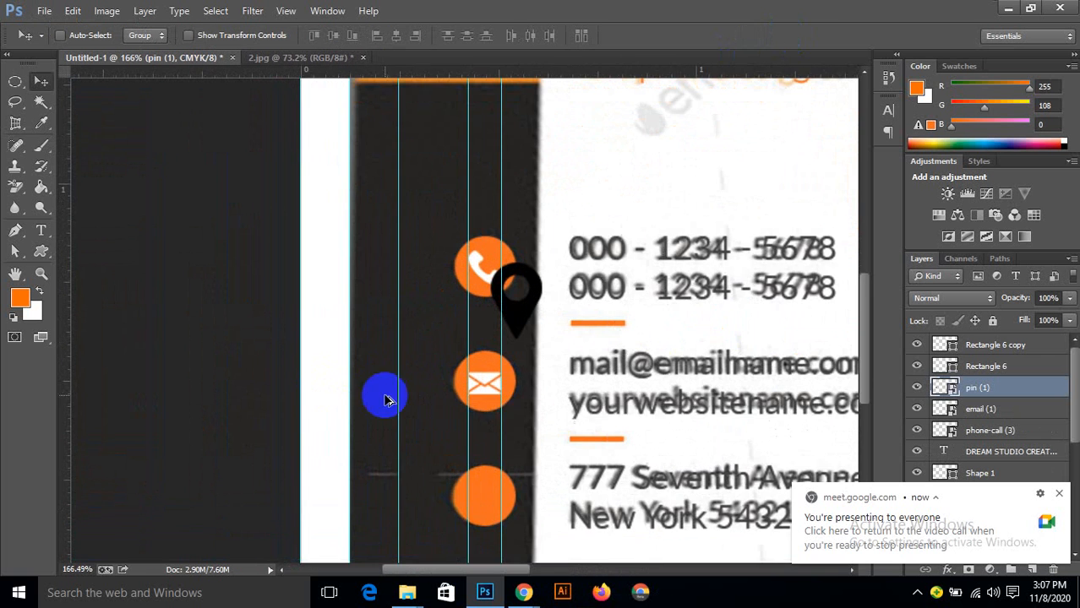
drag(568, 402, 525, 321)
drag(478, 251, 445, 450)
Step: Scale the pin icon down to about 1.41%, commit, and center it in its orange circle
key(ctrl+t)
scroll(453, 448, up, 1)
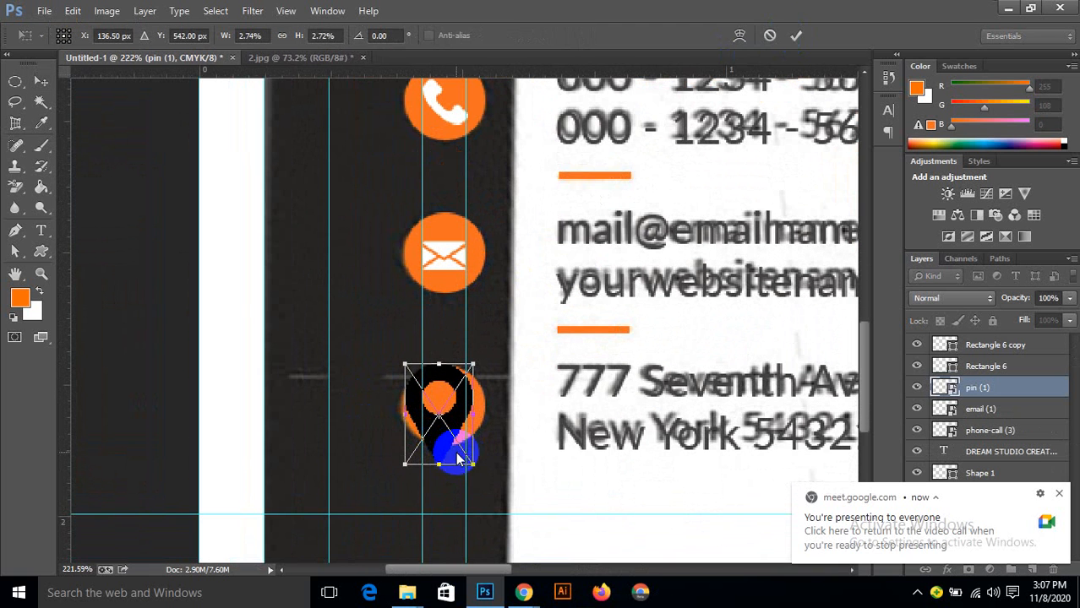
drag(470, 462, 458, 402)
scroll(449, 441, up, 1)
drag(473, 452, 450, 429)
click(795, 36)
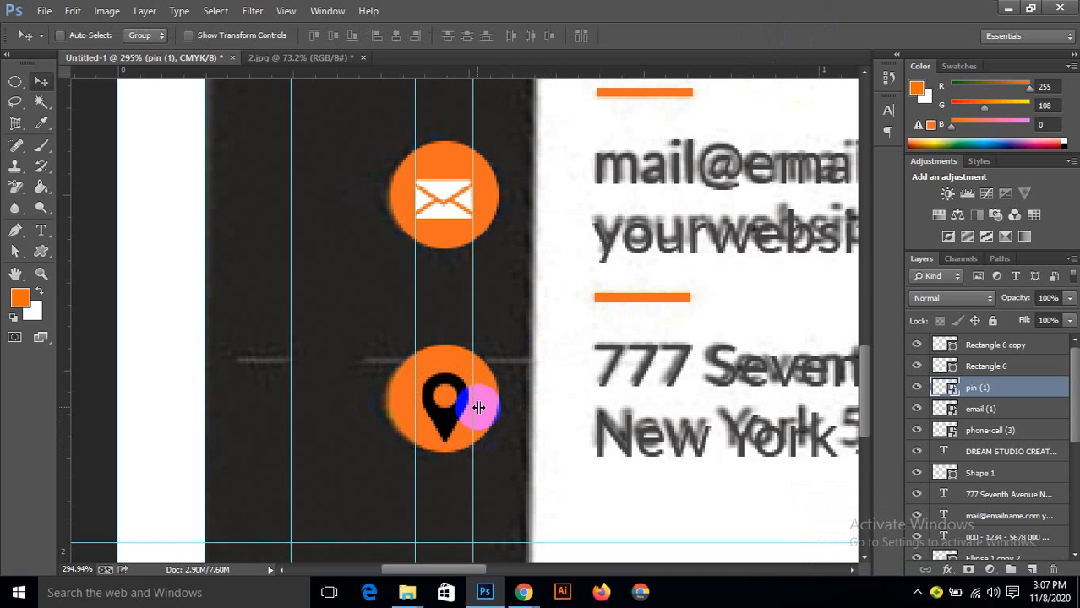
drag(452, 406, 453, 412)
Step: Fine-tune the pin icon's scale to about 1.34% by 1.36%, shift it slightly upward within its circle, and commit
scroll(473, 412, down, 4)
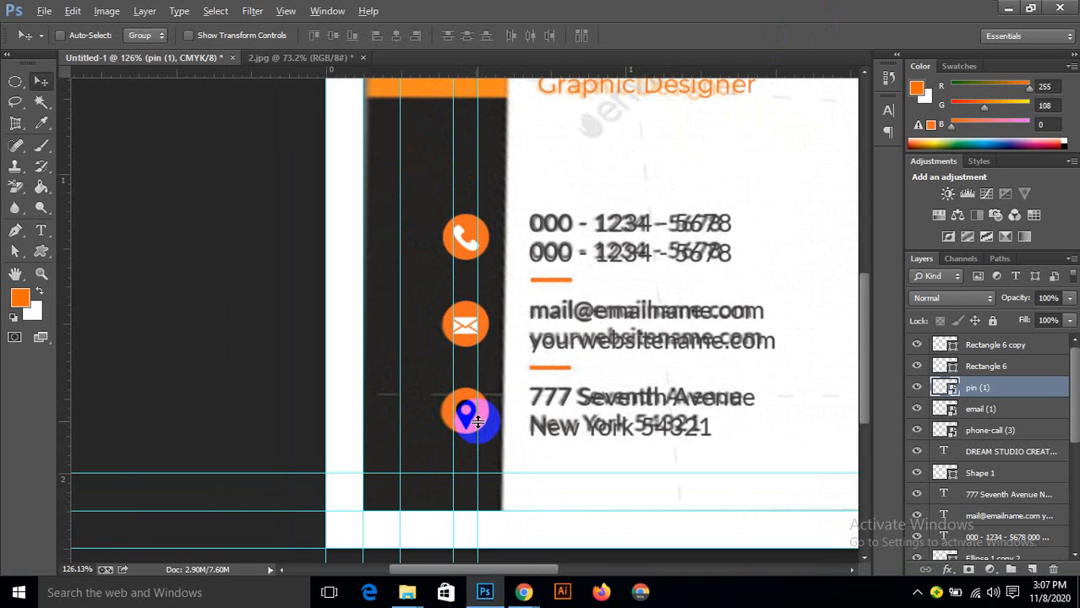
scroll(478, 423, up, 2)
scroll(478, 422, up, 1)
scroll(478, 423, down, 3)
scroll(479, 421, up, 4)
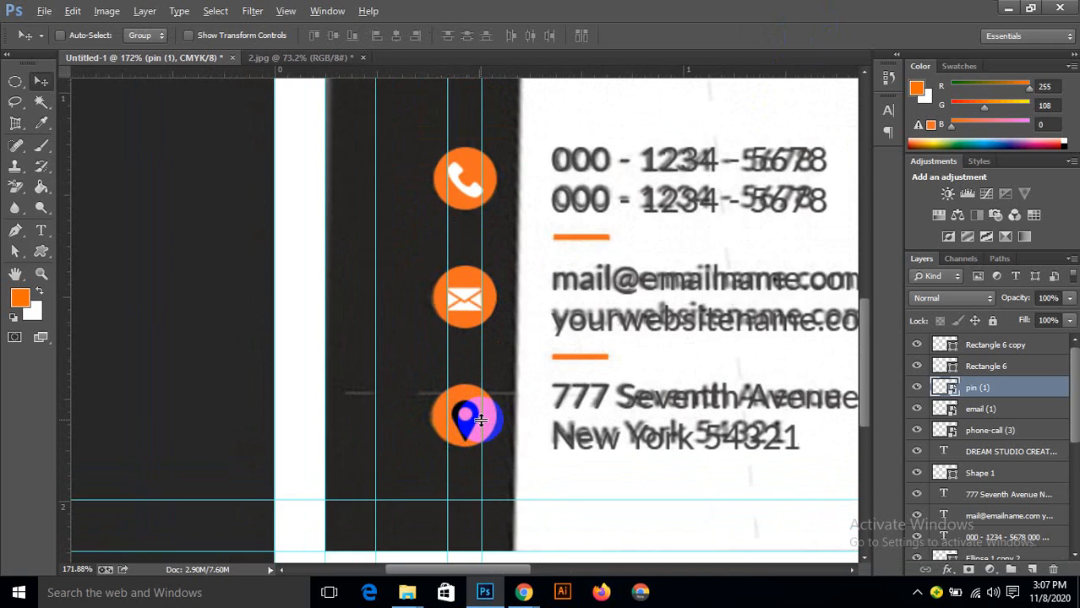
key(ctrl+t)
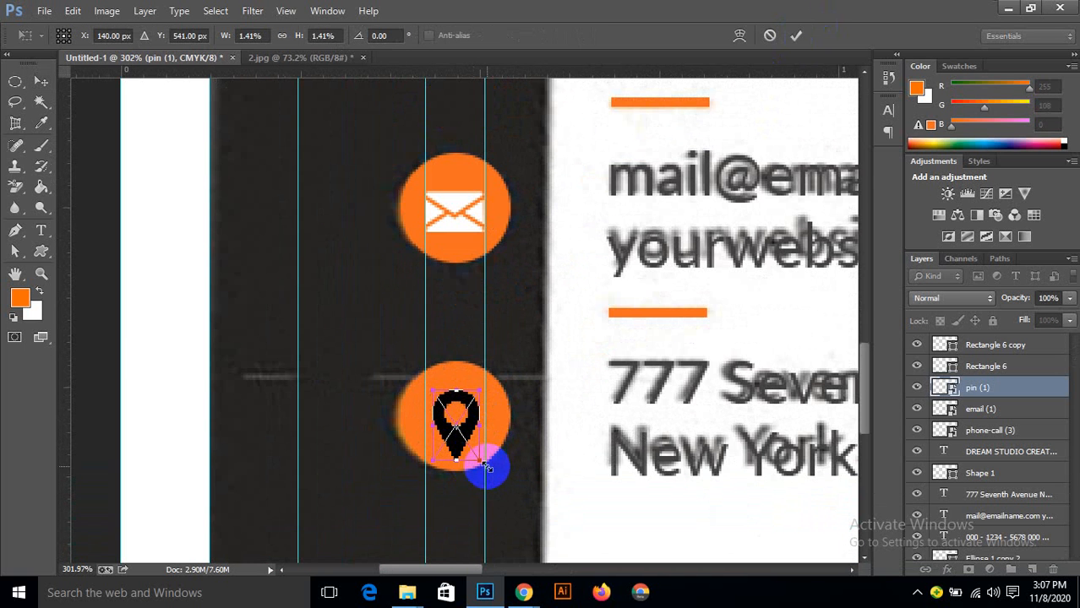
drag(478, 461, 479, 461)
drag(471, 420, 473, 414)
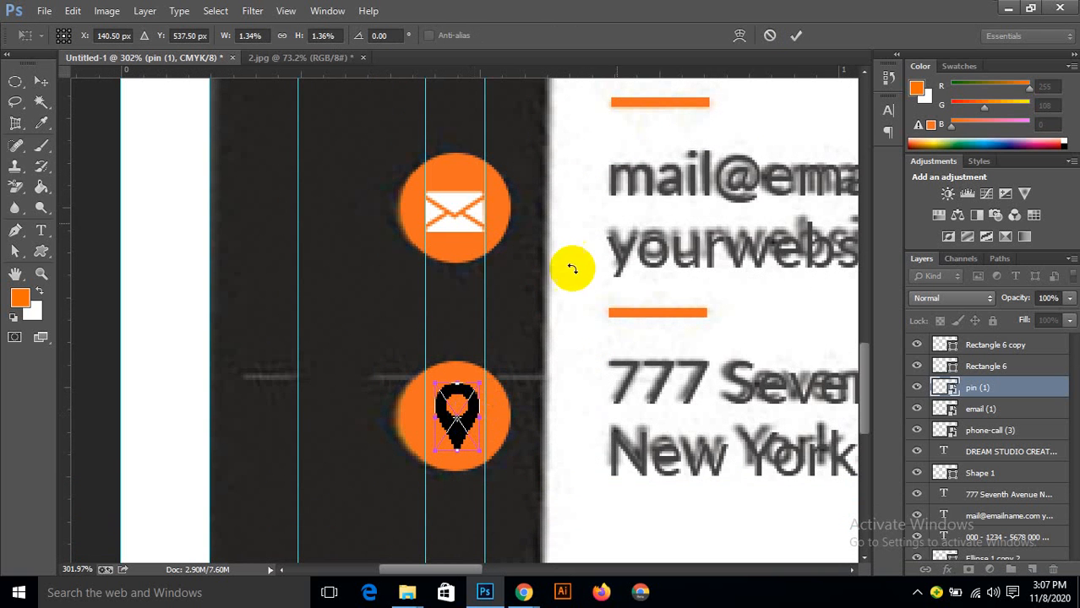
click(794, 36)
Step: Open the pin icon's smart object contents, recolor the shape white, and save and close the file
scroll(578, 337, down, 5)
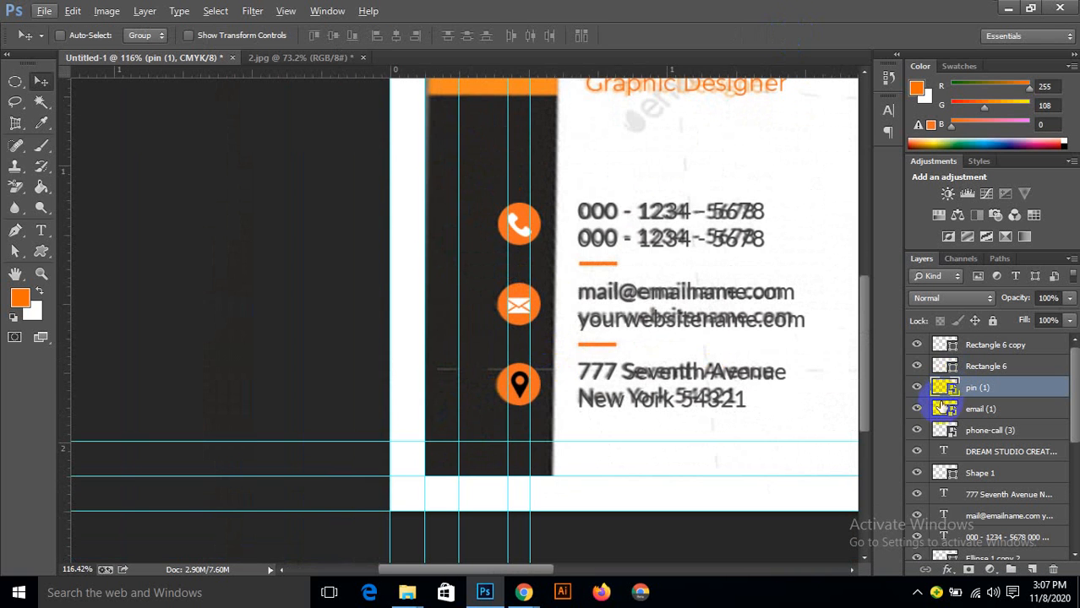
click(552, 250)
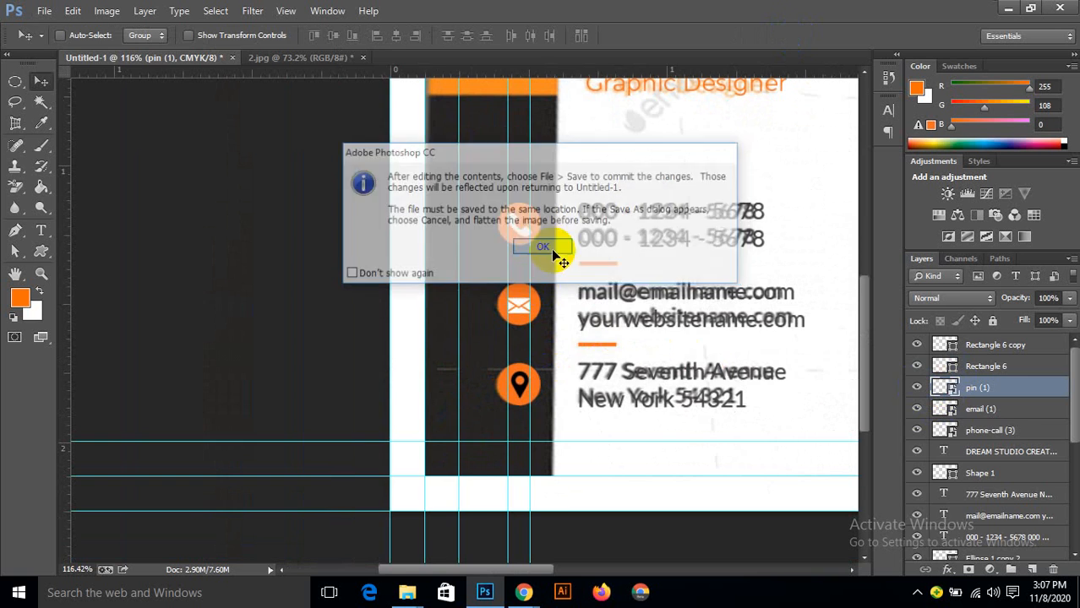
double_click(942, 353)
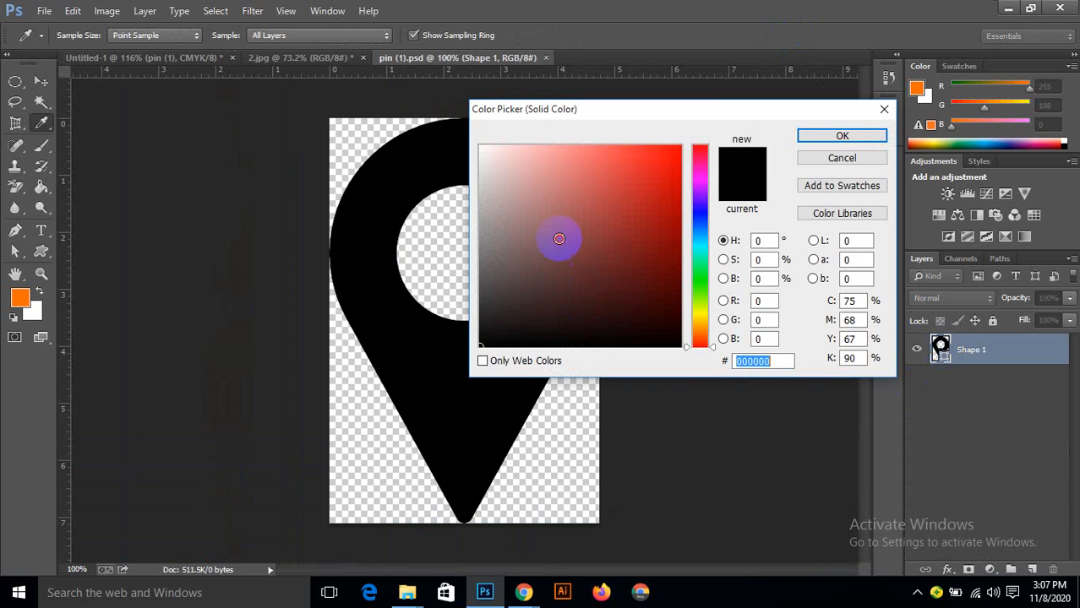
drag(559, 238, 459, 122)
click(821, 137)
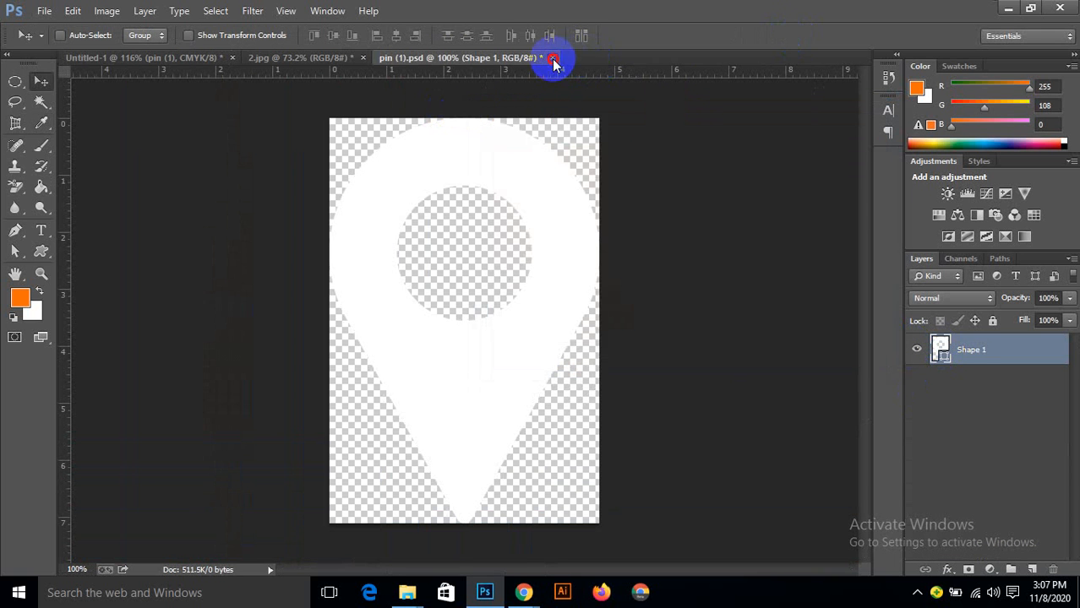
click(552, 58)
click(436, 215)
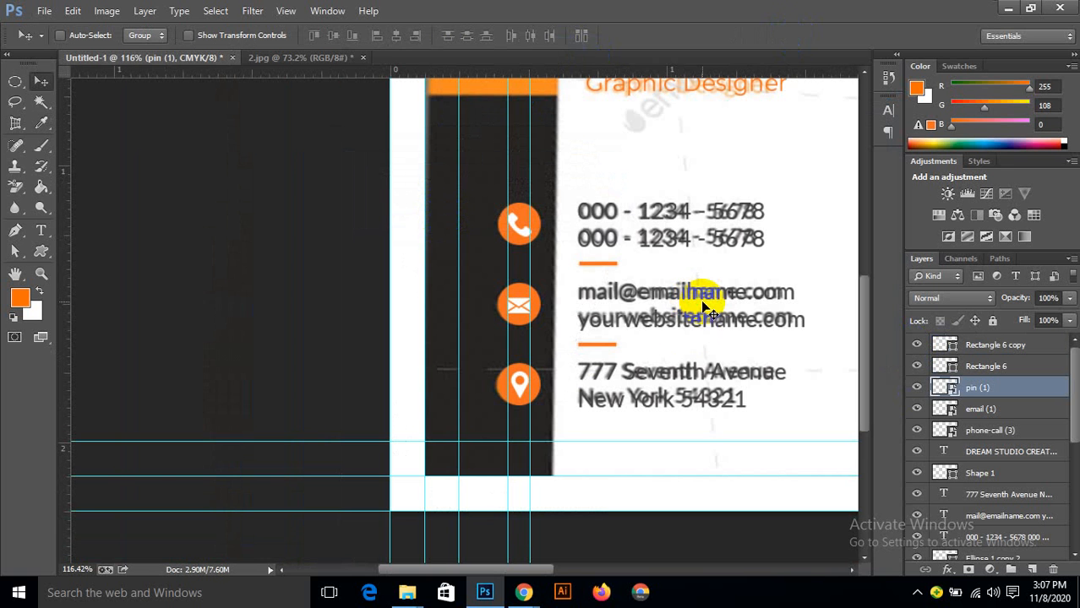
Step: Show the downloaded qr-code (3).psd in its folder and place it into the business card document
scroll(549, 306, down, 3)
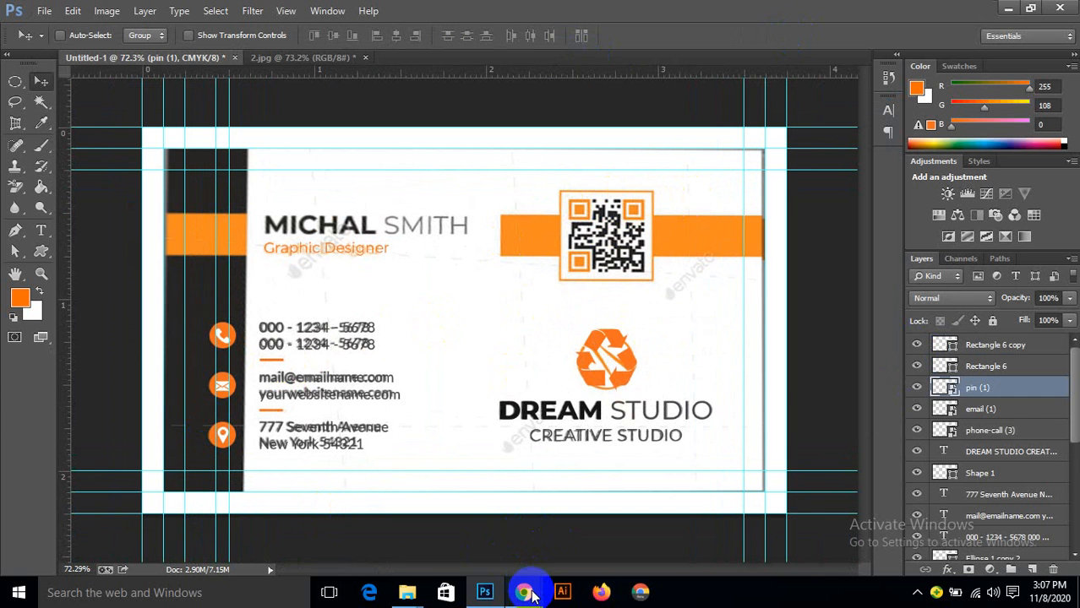
mouse_move(530, 595)
click(419, 473)
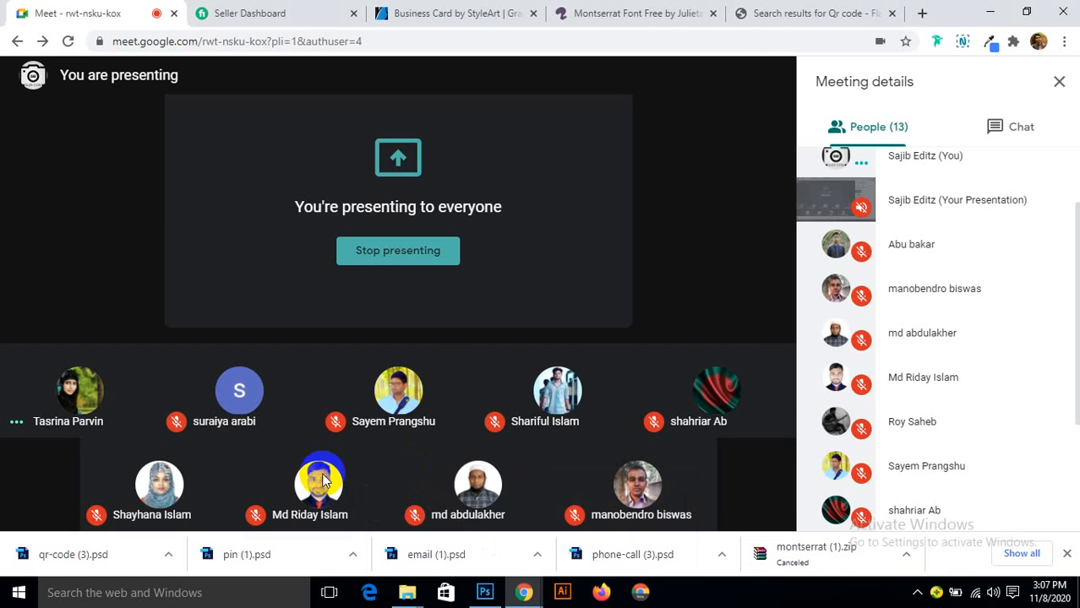
click(168, 554)
click(220, 501)
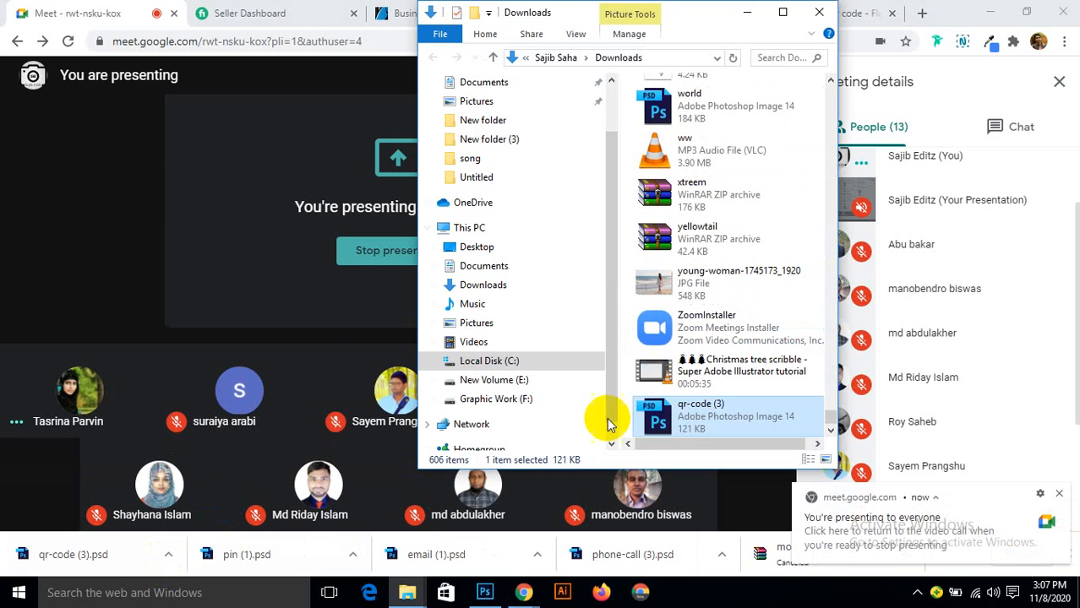
drag(650, 414, 625, 220)
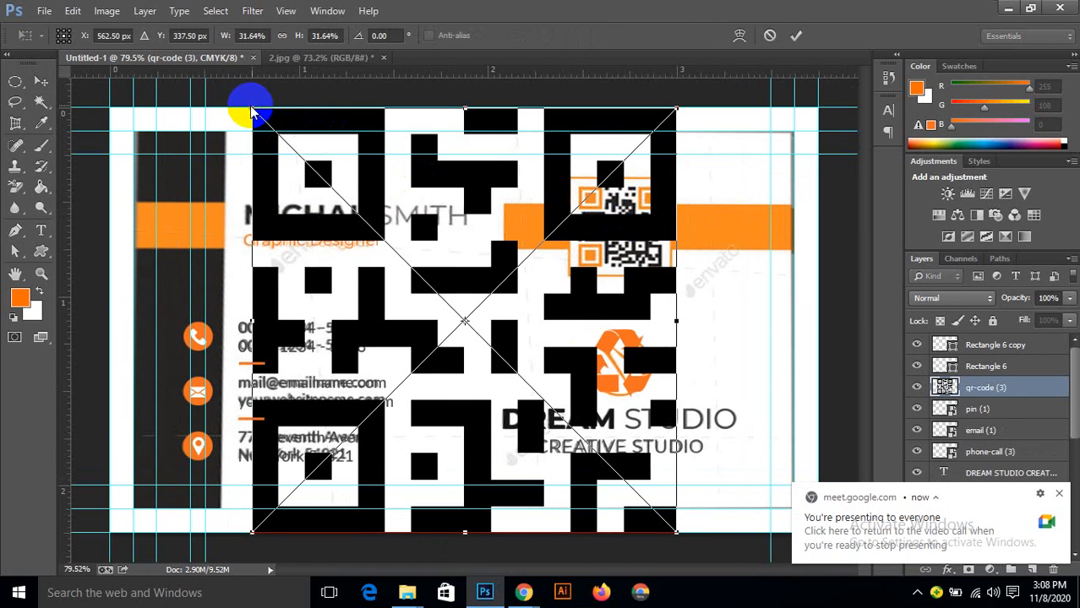
Step: Scale the placed QR code to about 6.05%, position it over the reference QR code, and commit
drag(250, 104, 448, 245)
drag(497, 283, 627, 177)
scroll(648, 201, up, 2)
scroll(661, 152, up, 1)
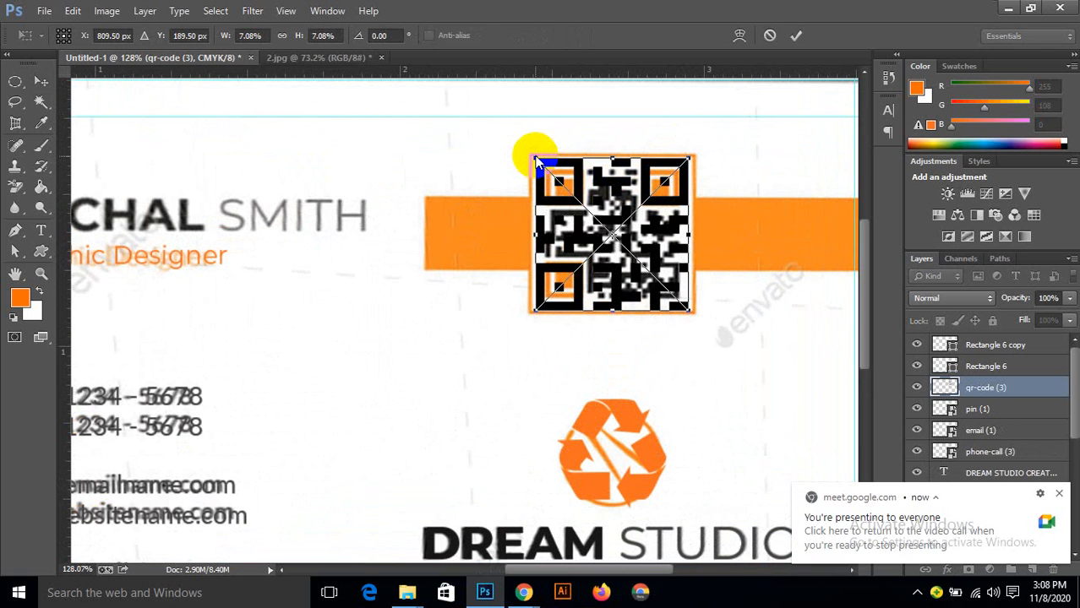
drag(533, 158, 574, 196)
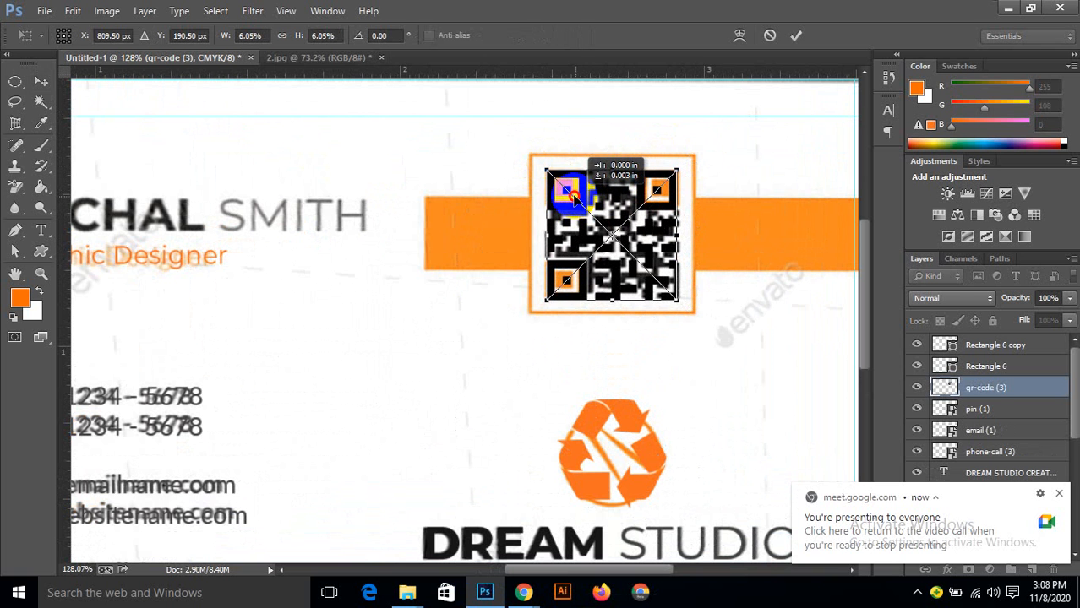
click(795, 35)
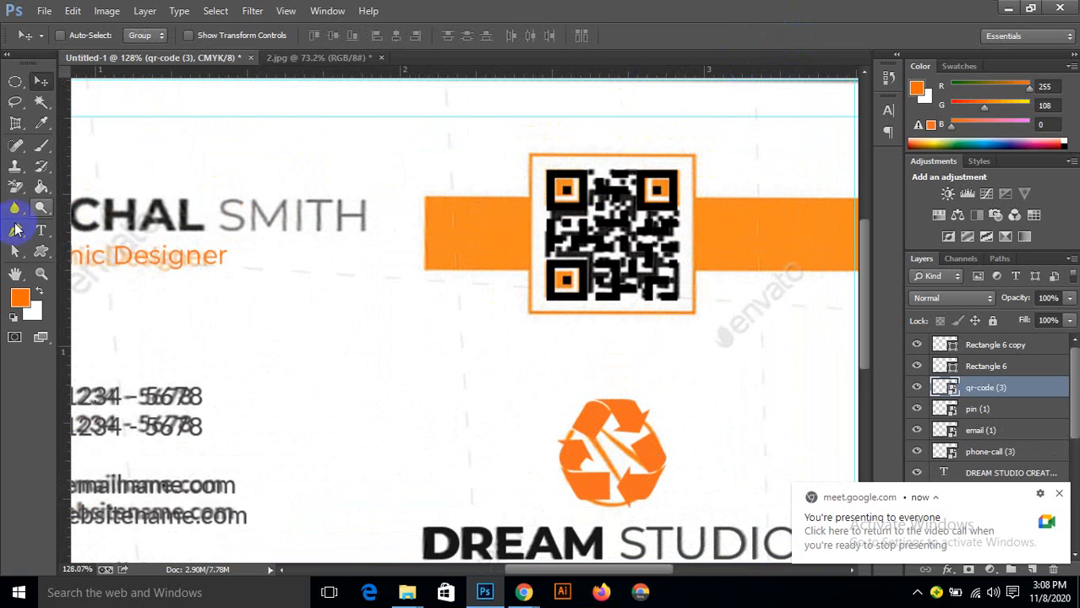
Step: Draw a rectangle of about 163 by 158 px over the orange frame around the QR code
click(40, 251)
click(109, 245)
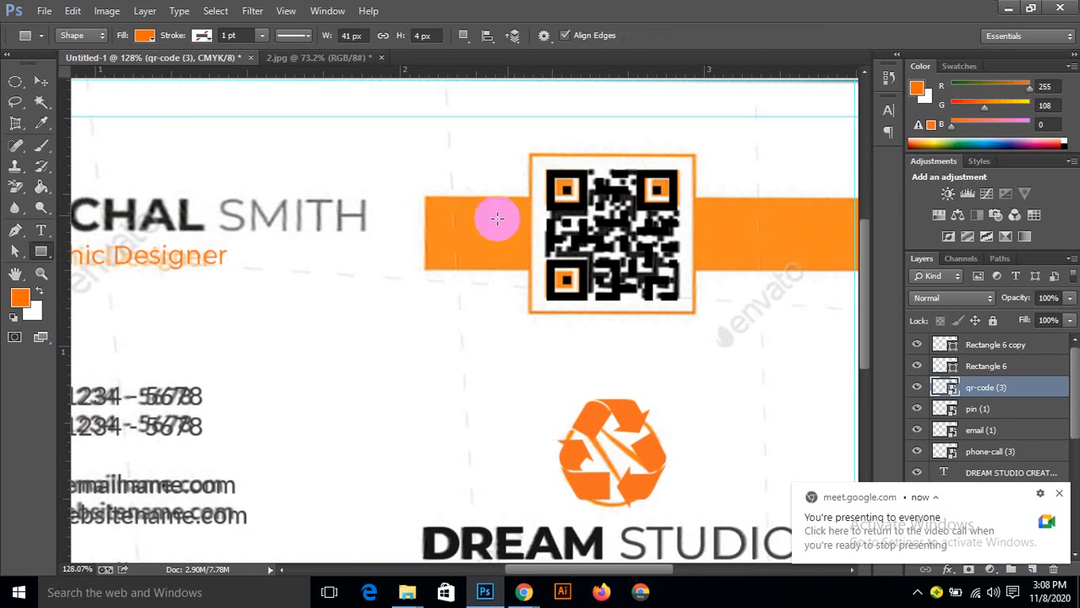
drag(529, 153, 692, 314)
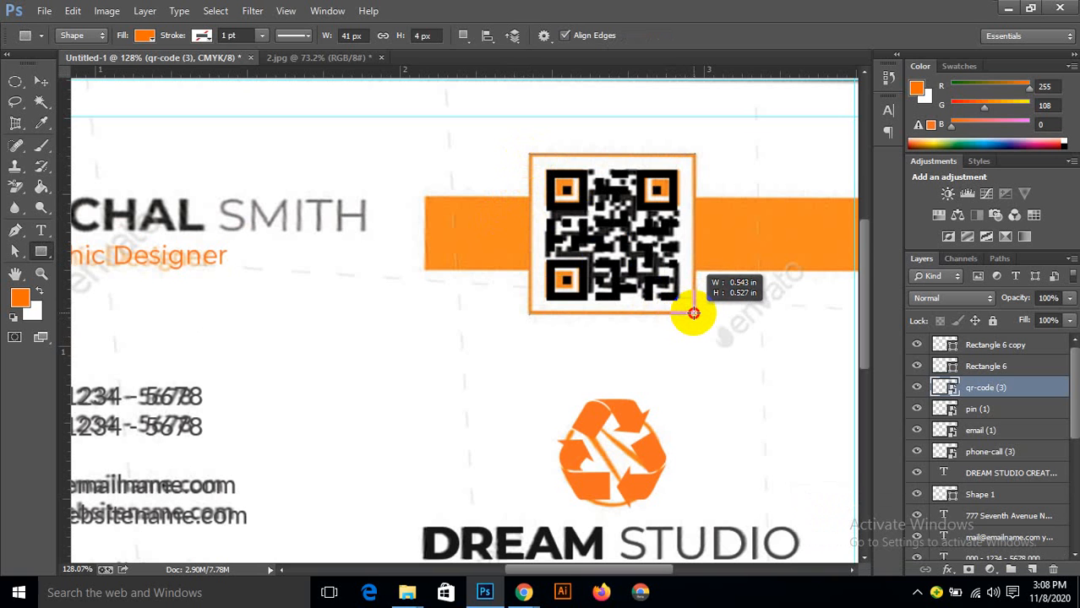
drag(693, 313, 694, 313)
key(ctrl+z)
click(860, 178)
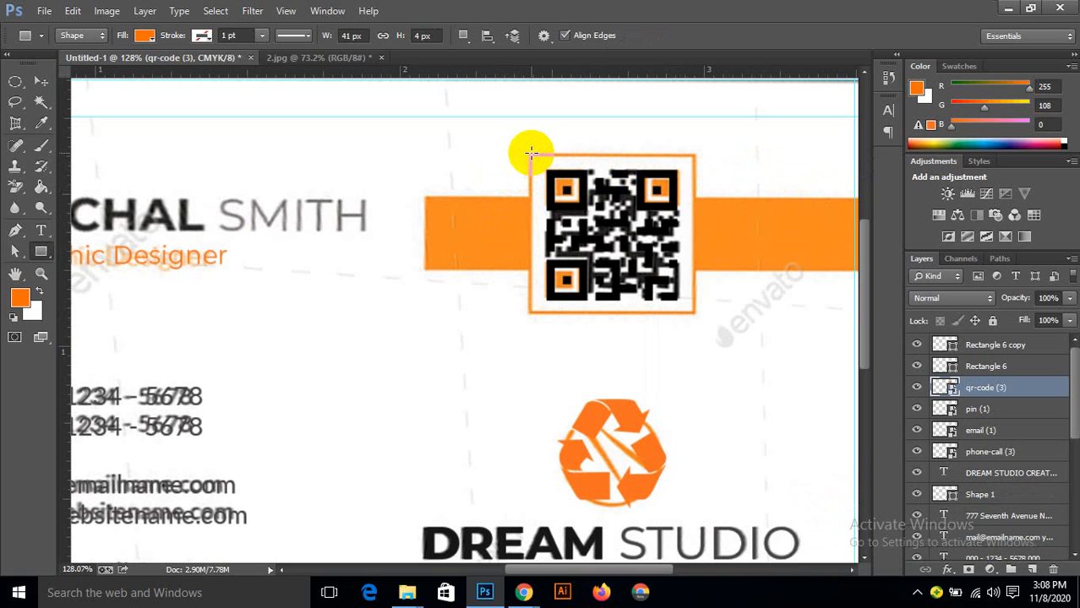
drag(527, 153, 694, 313)
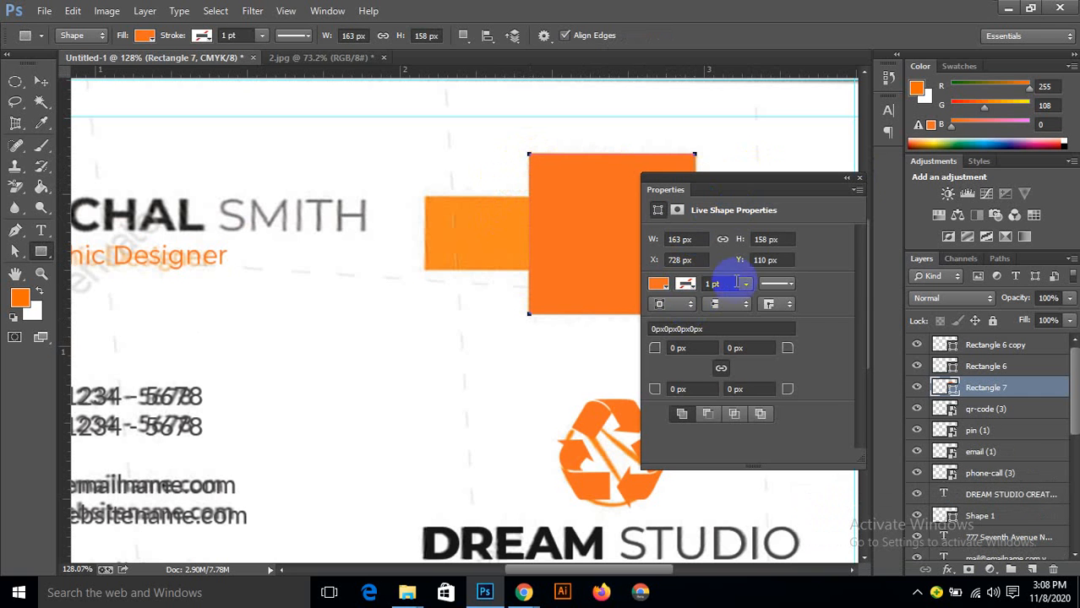
Step: Change the fill of the rectangle covering the QR code to white
click(660, 284)
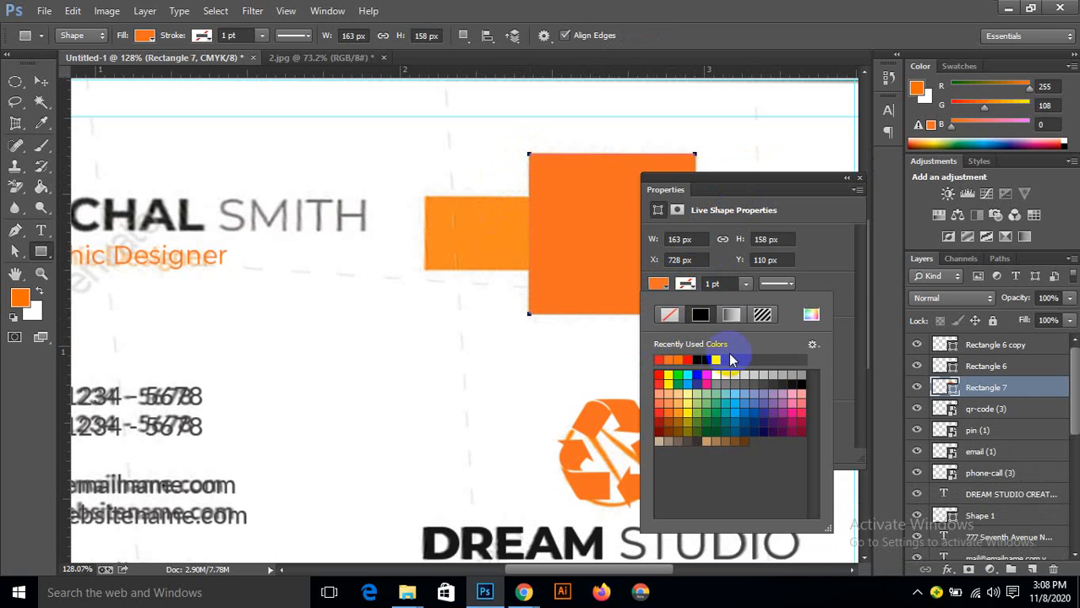
click(718, 359)
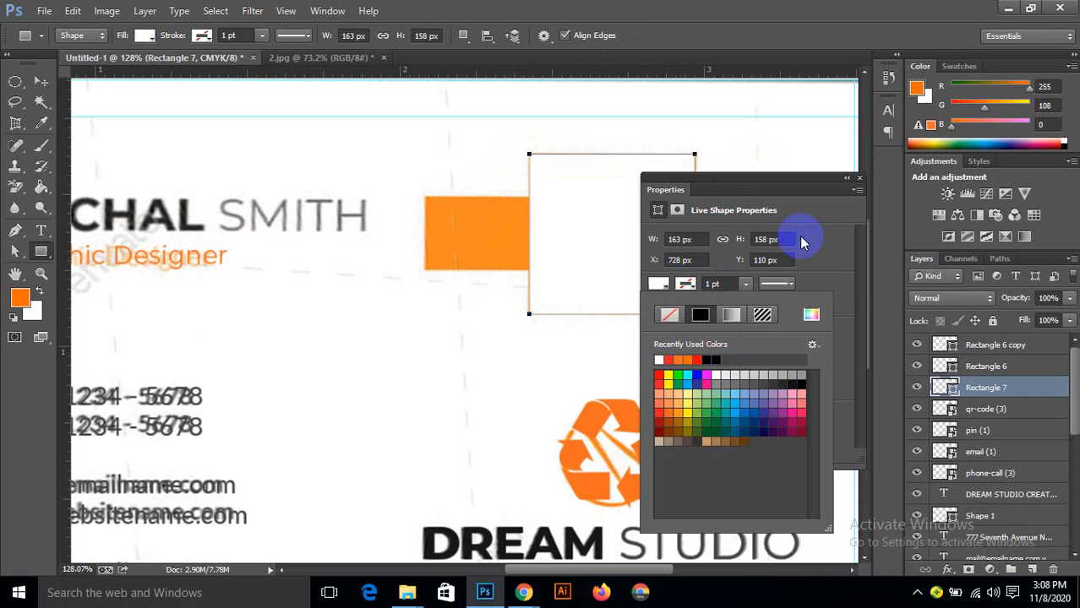
click(859, 180)
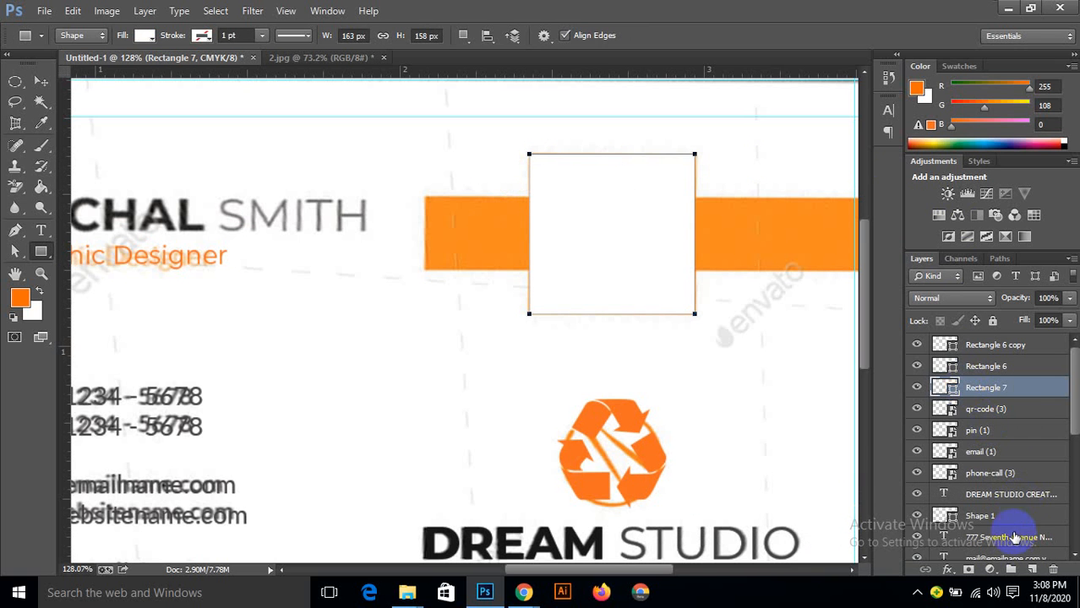
Step: Add a Stroke layer effect to the white rectangle, with its color sampled from the orange band
click(990, 568)
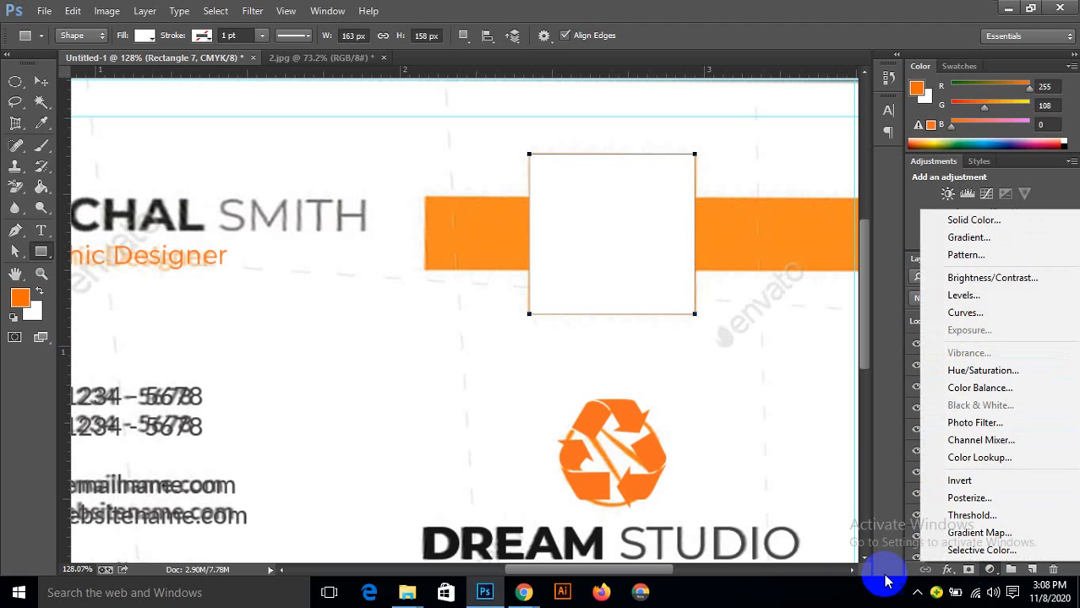
click(942, 570)
click(945, 568)
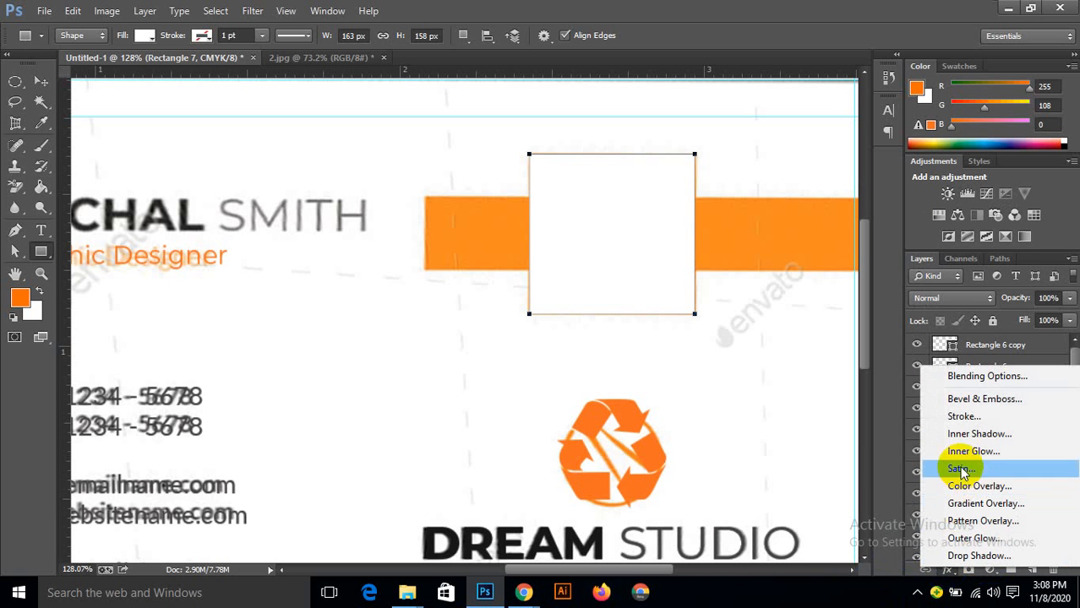
click(962, 419)
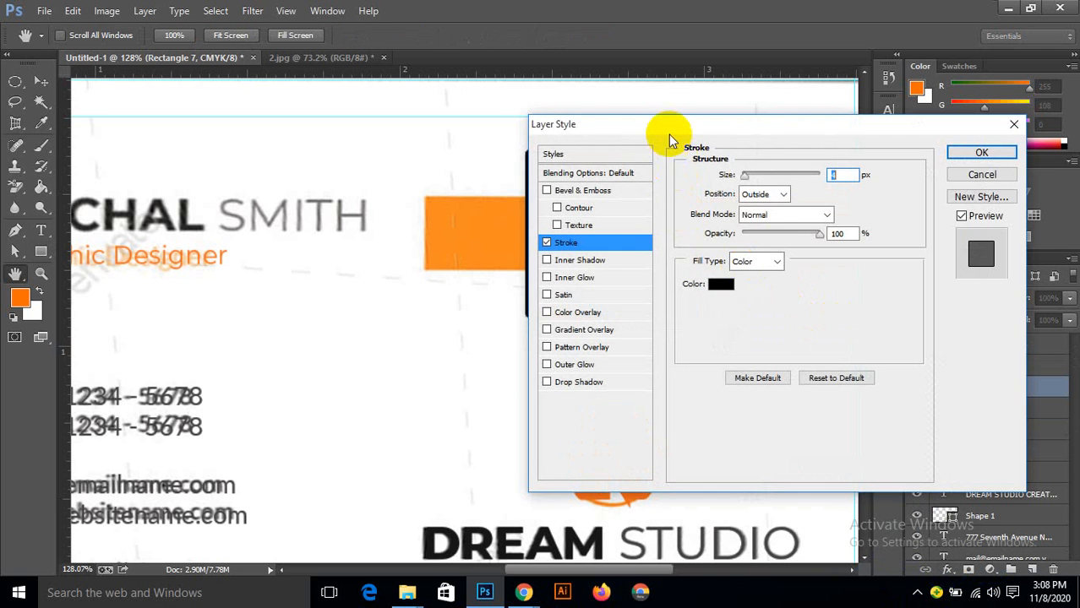
mouse_move(670, 137)
mouse_down()
mouse_move(796, 259)
mouse_move(784, 280)
mouse_up()
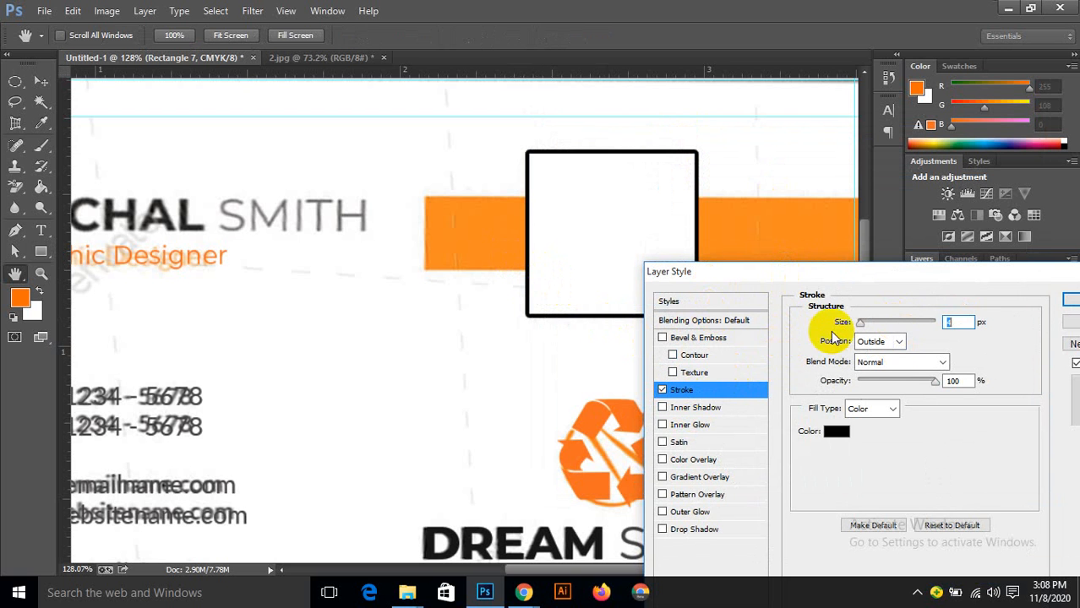
click(836, 432)
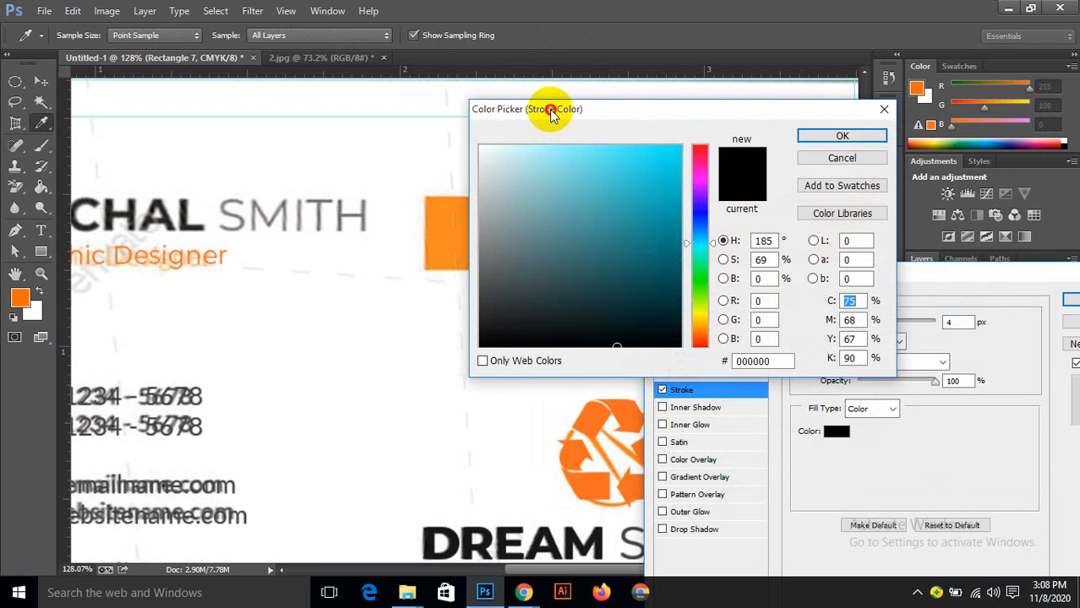
mouse_move(550, 112)
mouse_down()
mouse_move(745, 213)
mouse_move(725, 223)
mouse_up()
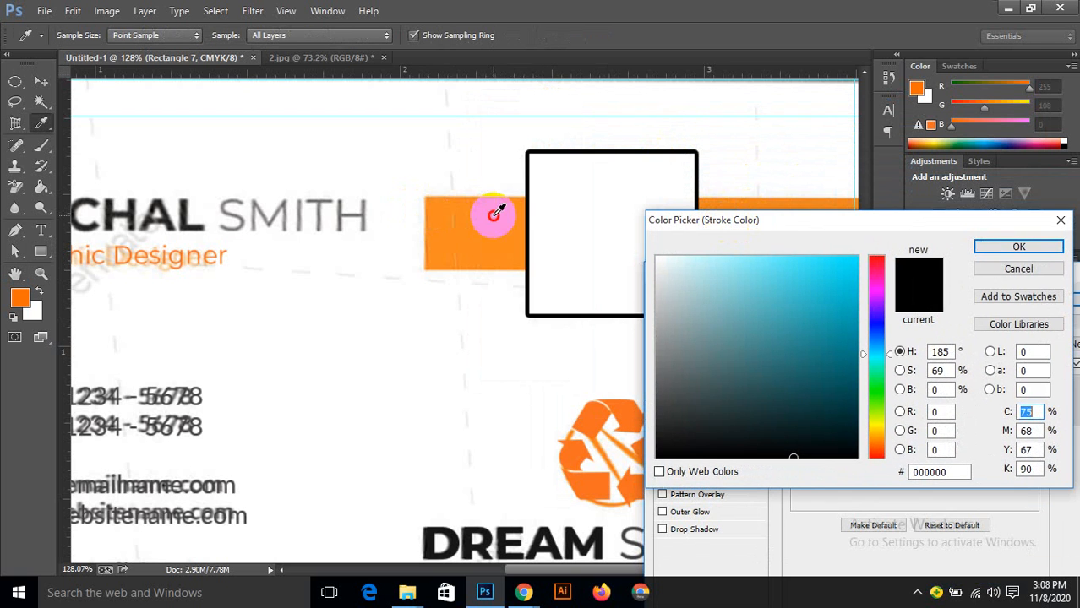
click(496, 213)
click(990, 246)
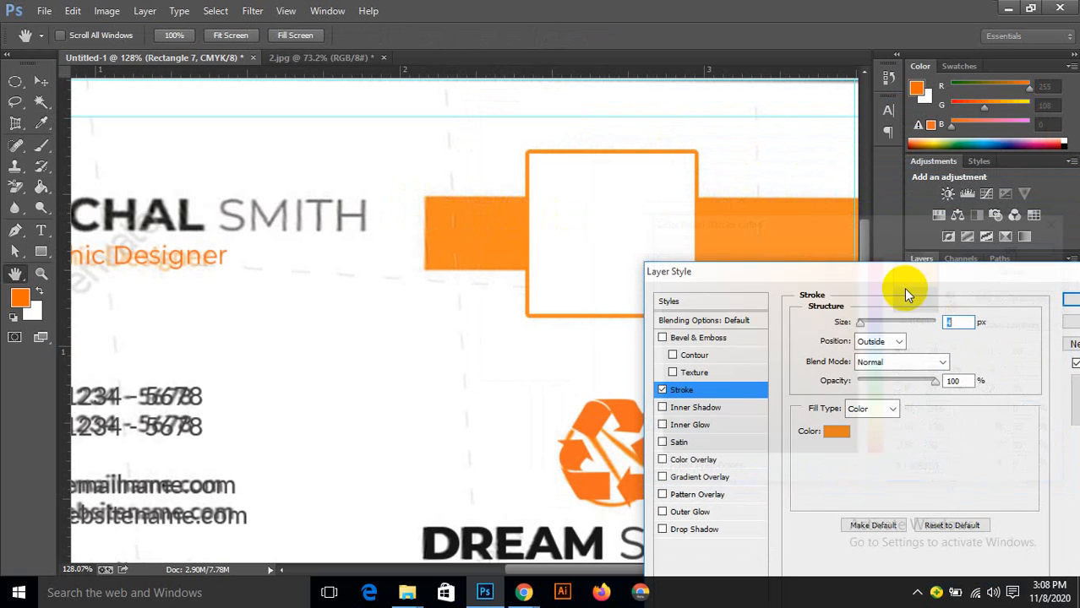
Step: Set the rectangle's stroke size to 2 px and apply the layer style
drag(860, 322, 859, 324)
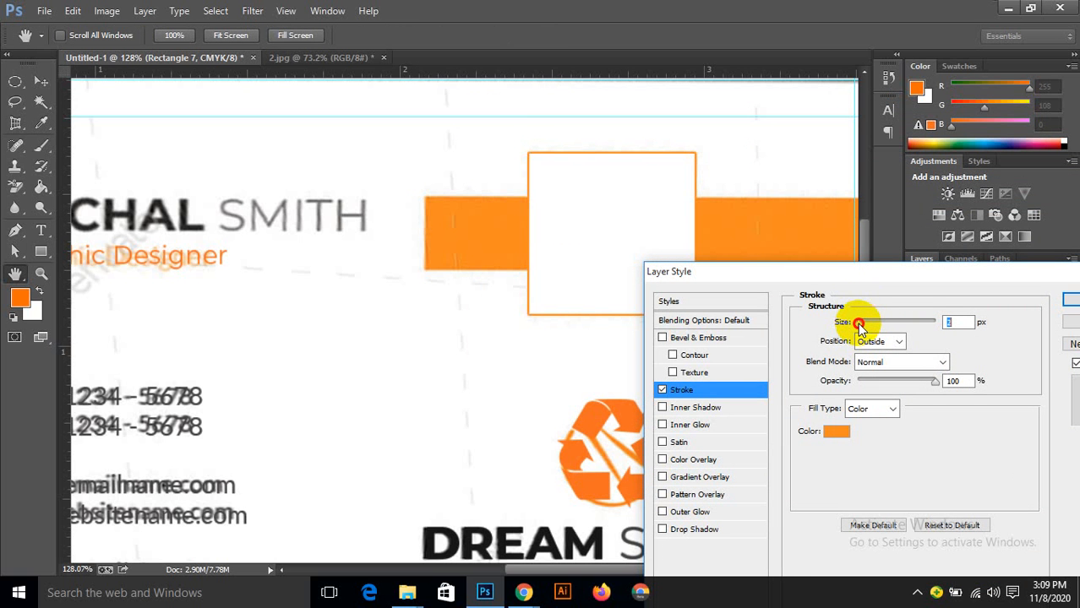
drag(1053, 283, 845, 288)
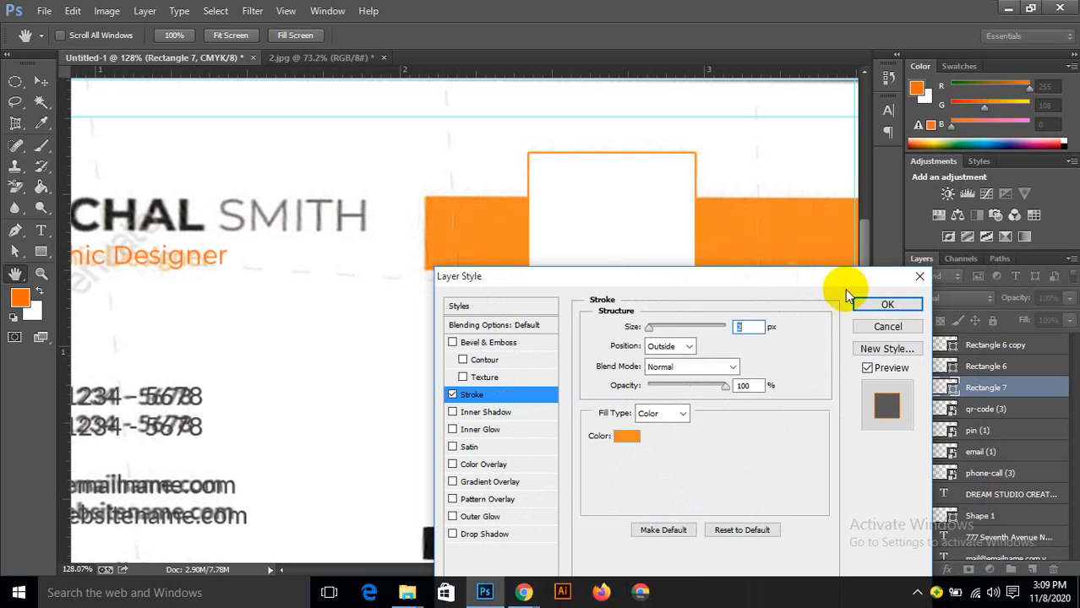
click(887, 305)
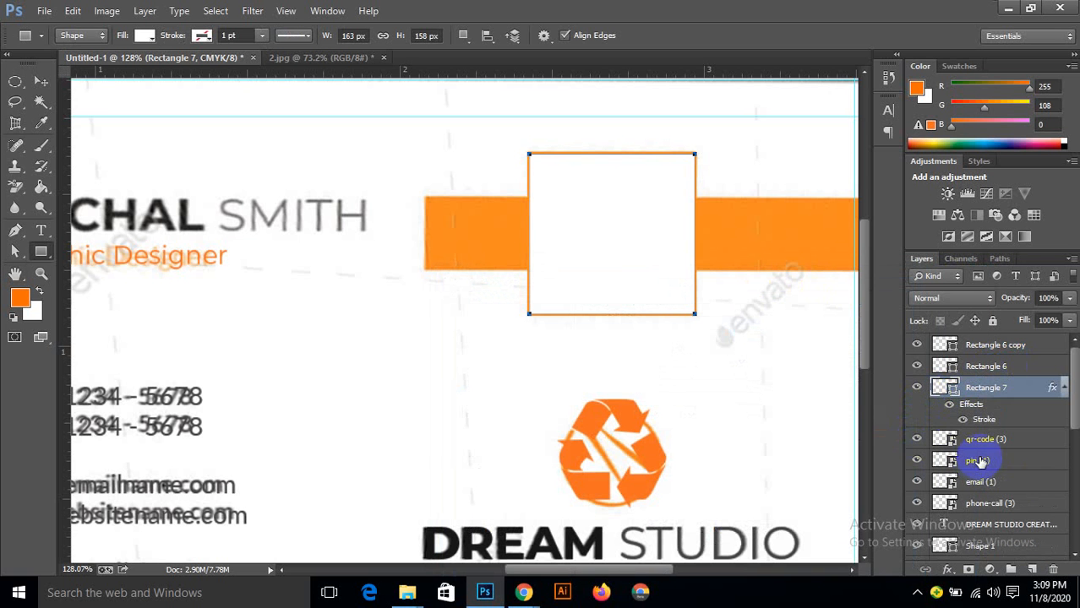
Step: Move the Rectangle 7 layer below the qr-code (3) layer so the QR code sits on its white frame
drag(1001, 389, 1031, 448)
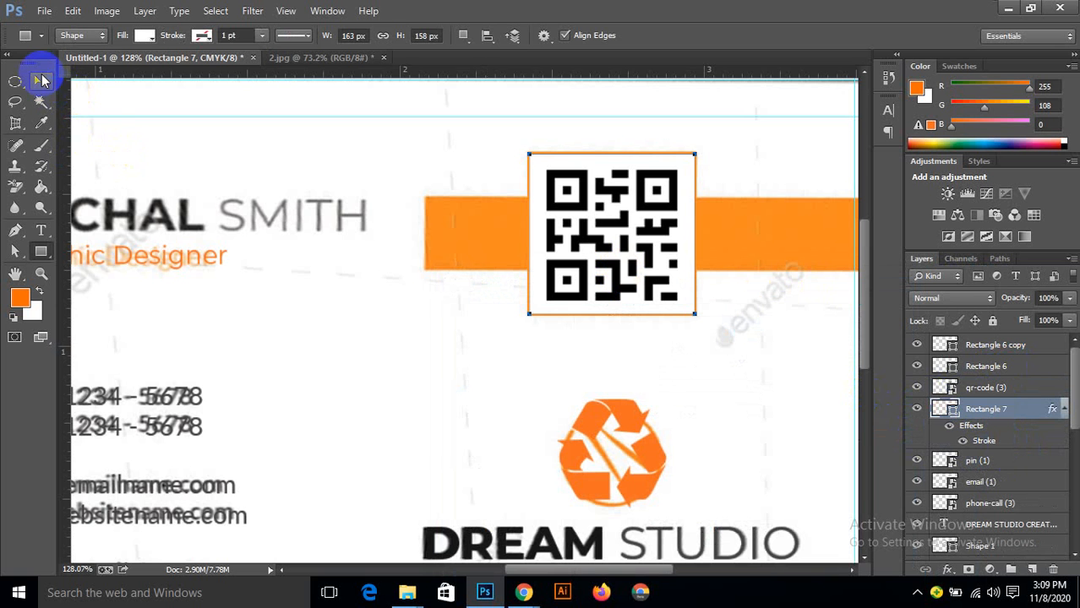
click(42, 80)
scroll(481, 203, down, 3)
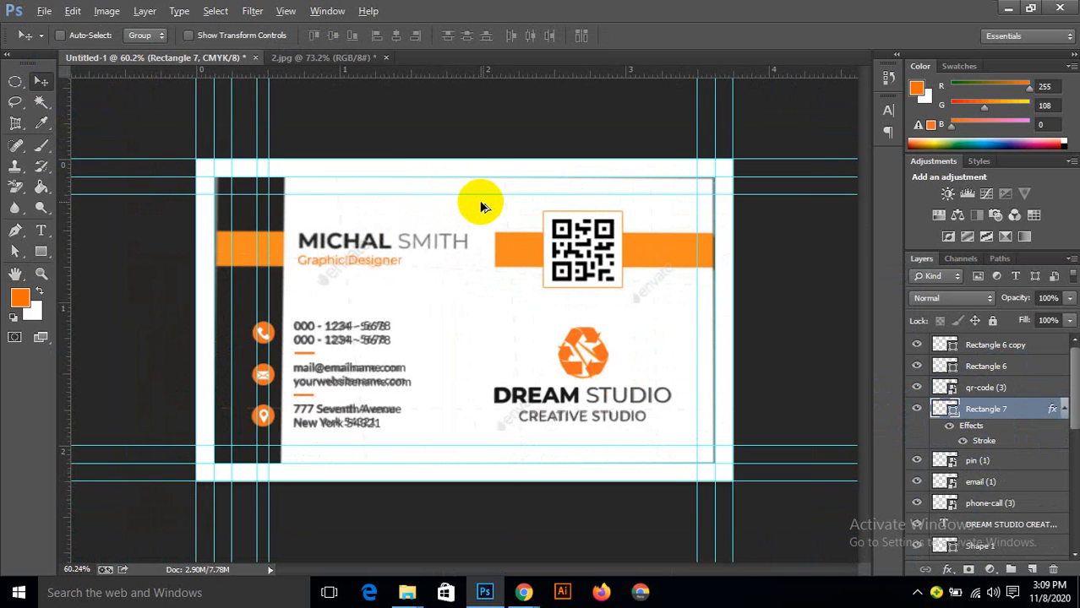
scroll(481, 203, down, 1)
Step: Hide the reference image layer and show the Rectangle 4, Rectangle 5 and name text layers
scroll(971, 405, down, 5)
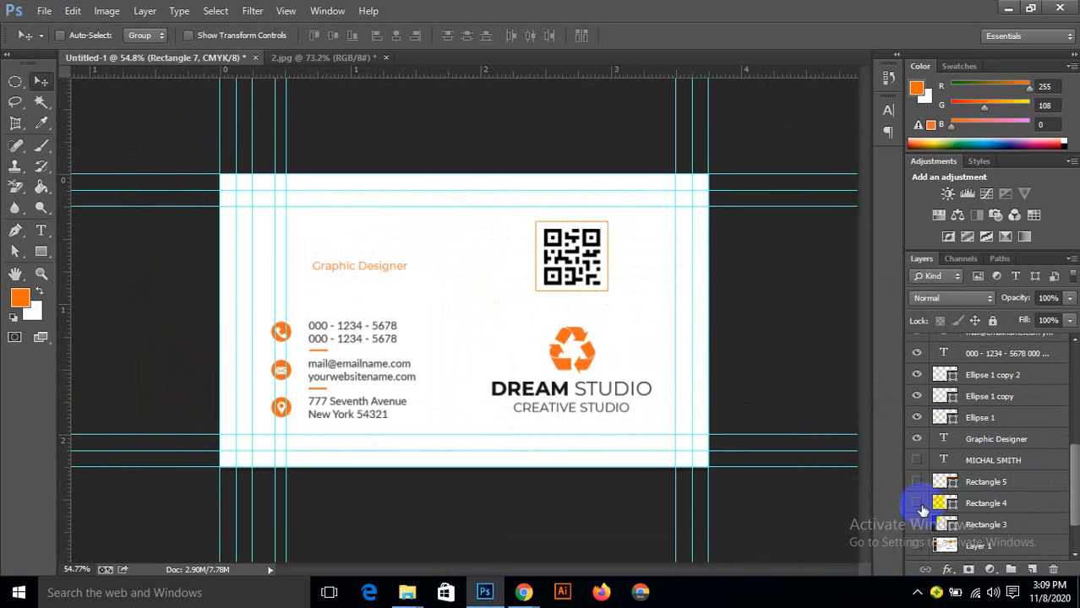
click(916, 503)
click(917, 481)
click(917, 459)
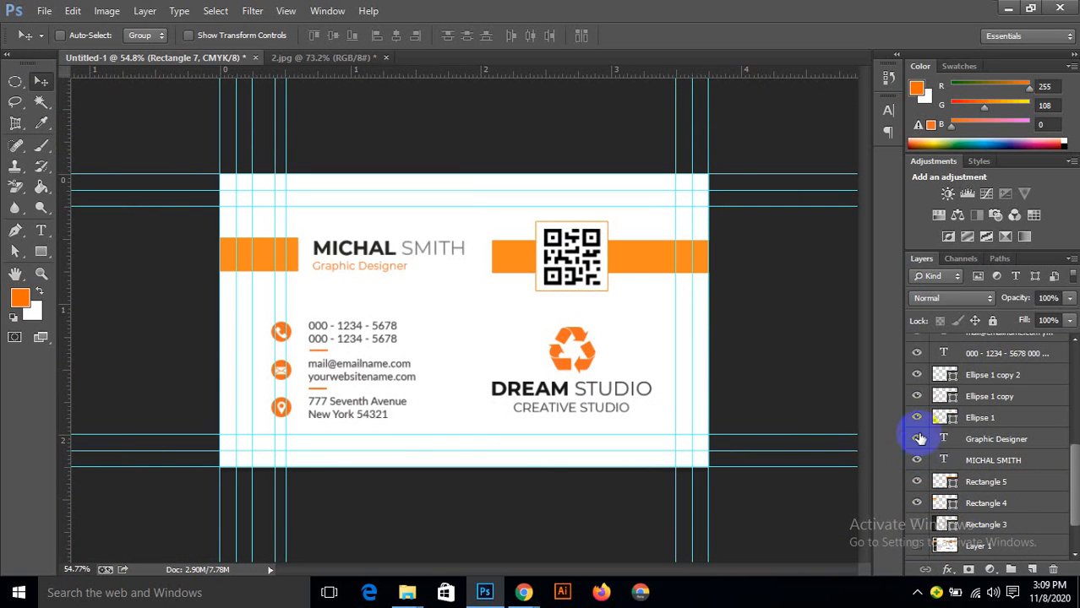
Step: Show the Rectangle 3 layer that forms the dark strip along the card's left side
scroll(921, 405, up, 2)
scroll(922, 397, up, 4)
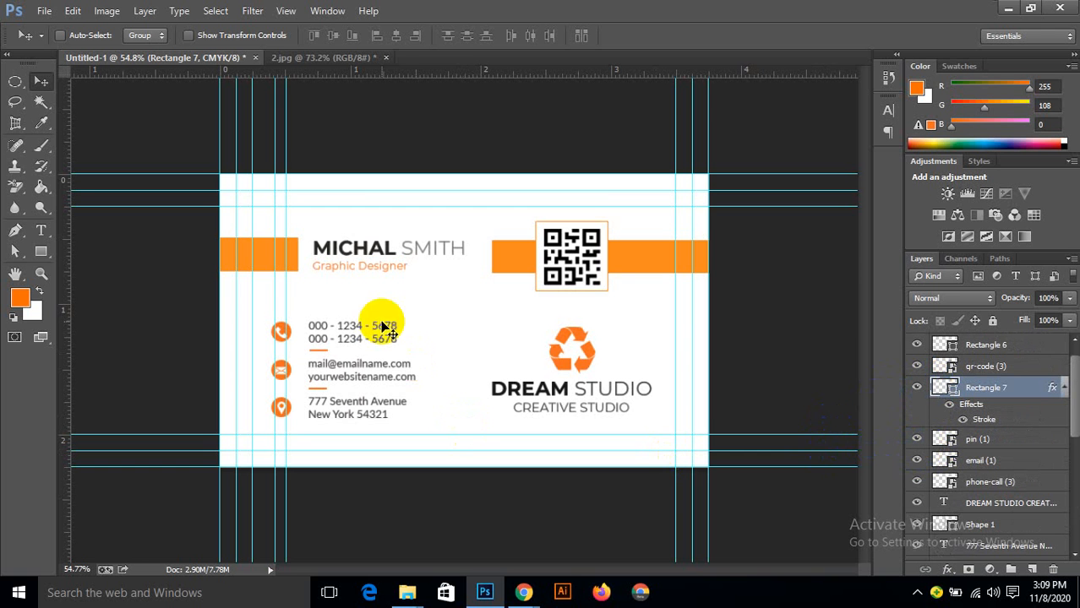
scroll(378, 292, up, 1)
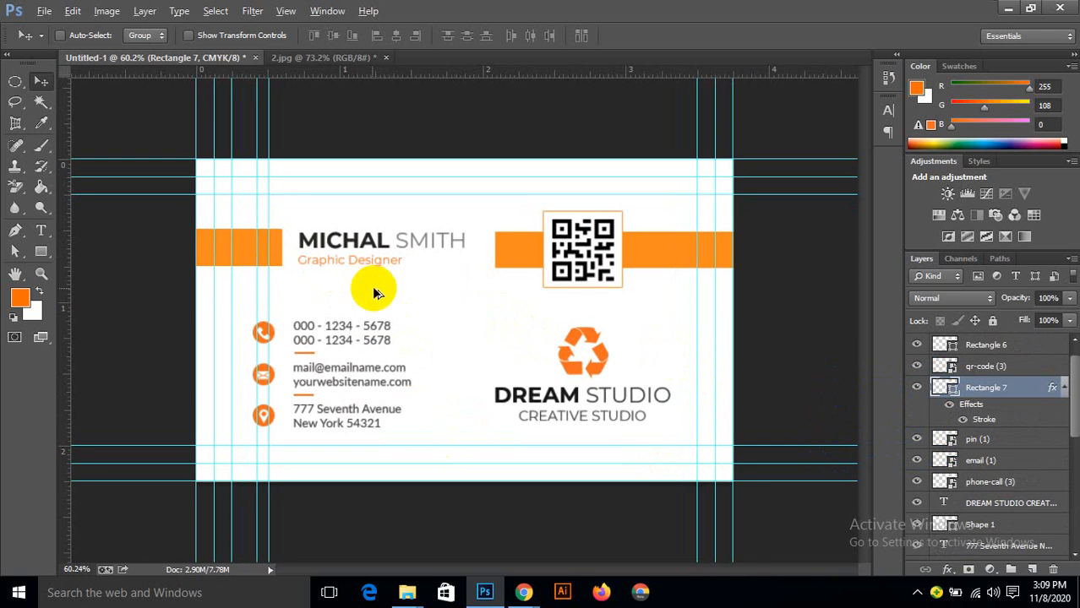
scroll(378, 291, up, 1)
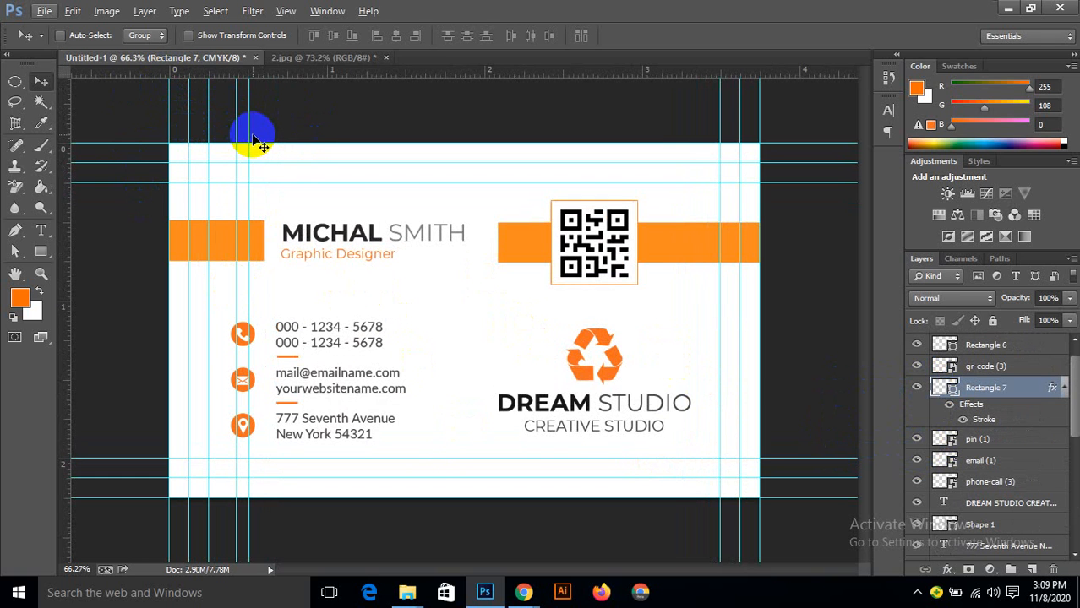
scroll(1054, 535, down, 5)
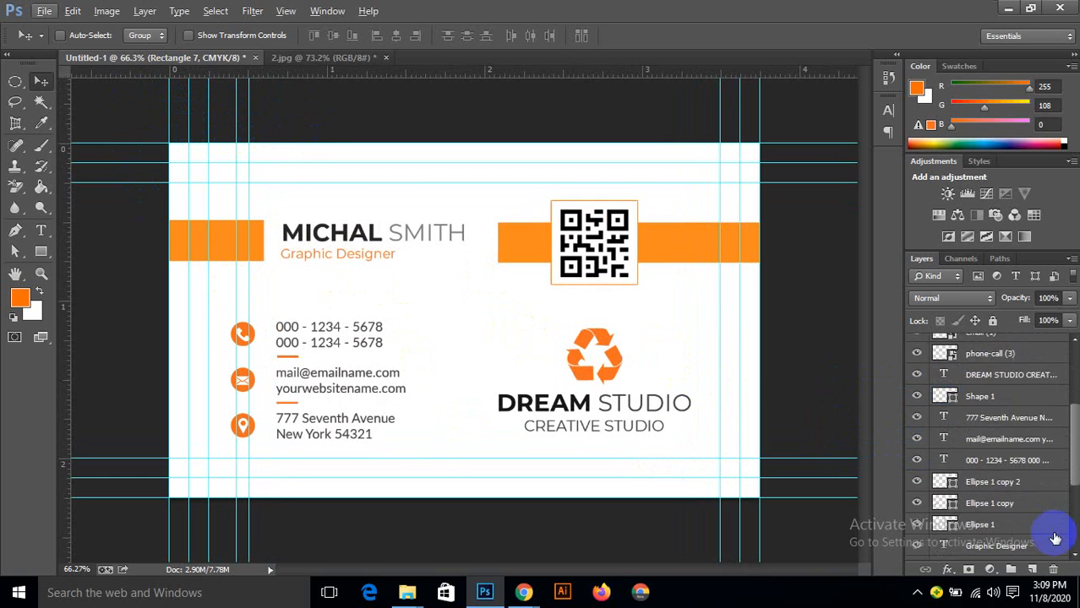
click(915, 504)
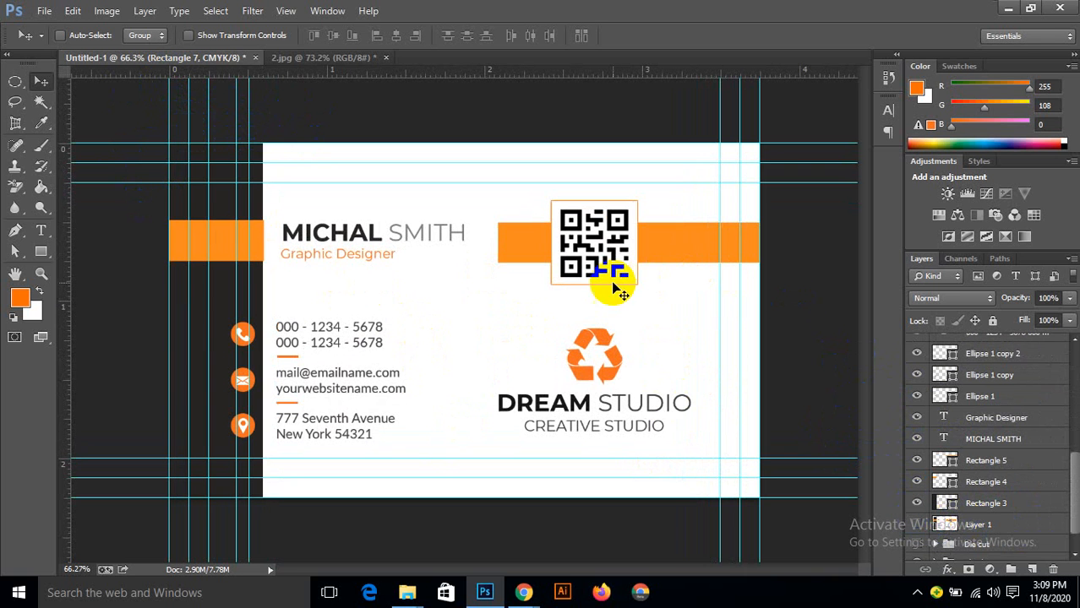
scroll(933, 407, down, 2)
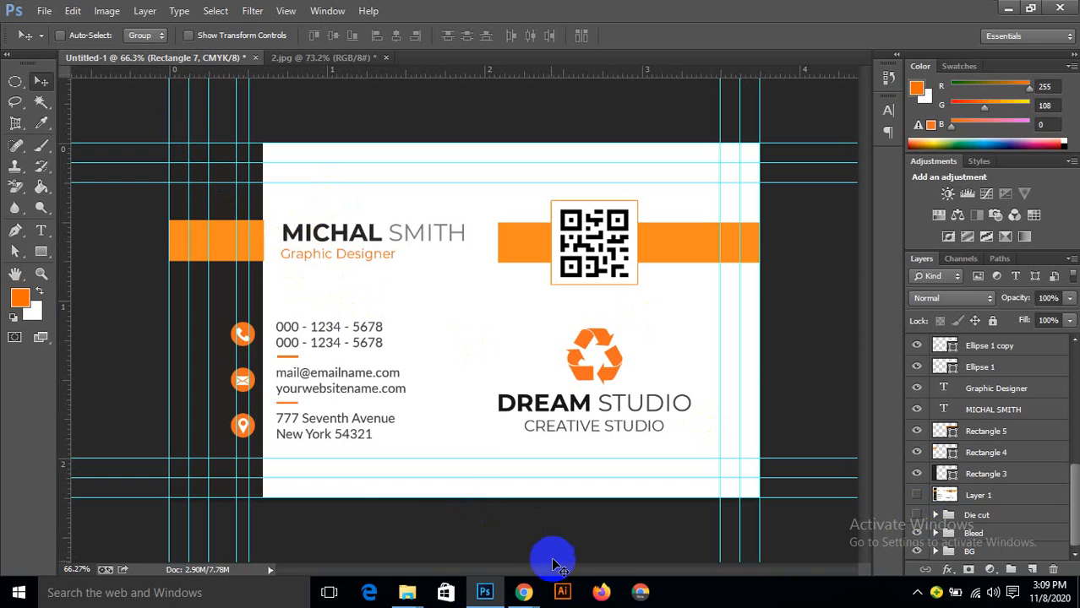
Step: Switch to the Google Meet call in Chrome to check it, and return to Photoshop
mouse_move(524, 592)
click(507, 542)
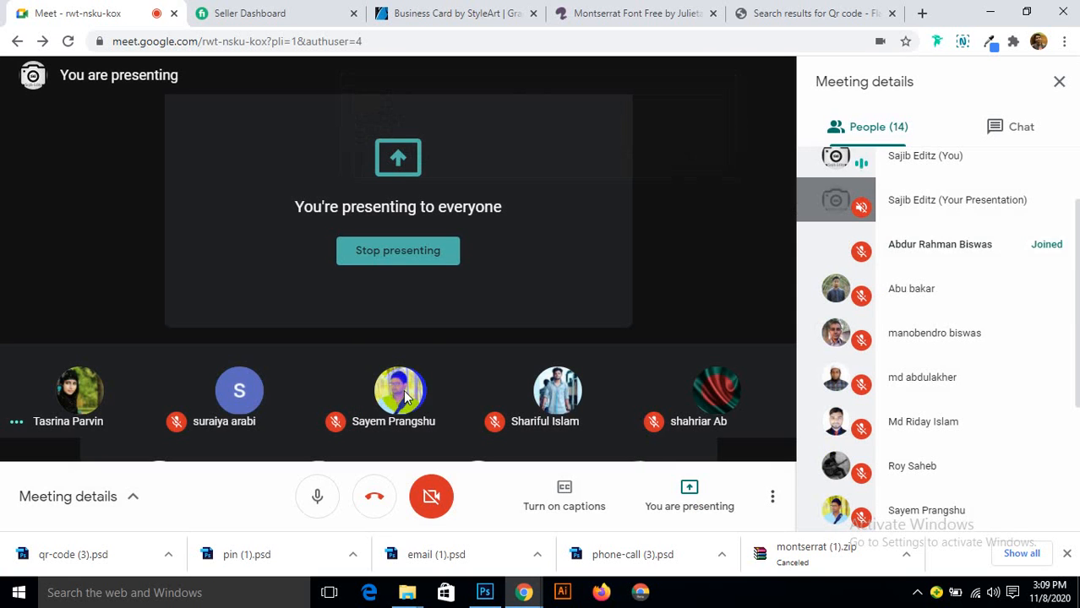
click(990, 12)
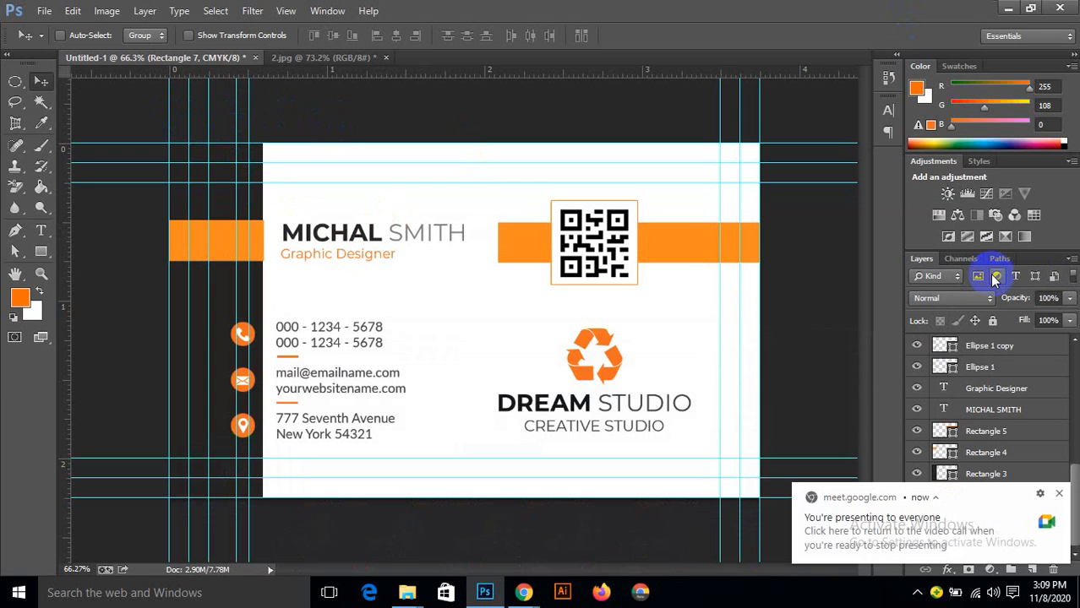
Step: Hide the guides on the business card and dismiss the Meet notification
key(ctrl+semicolon)
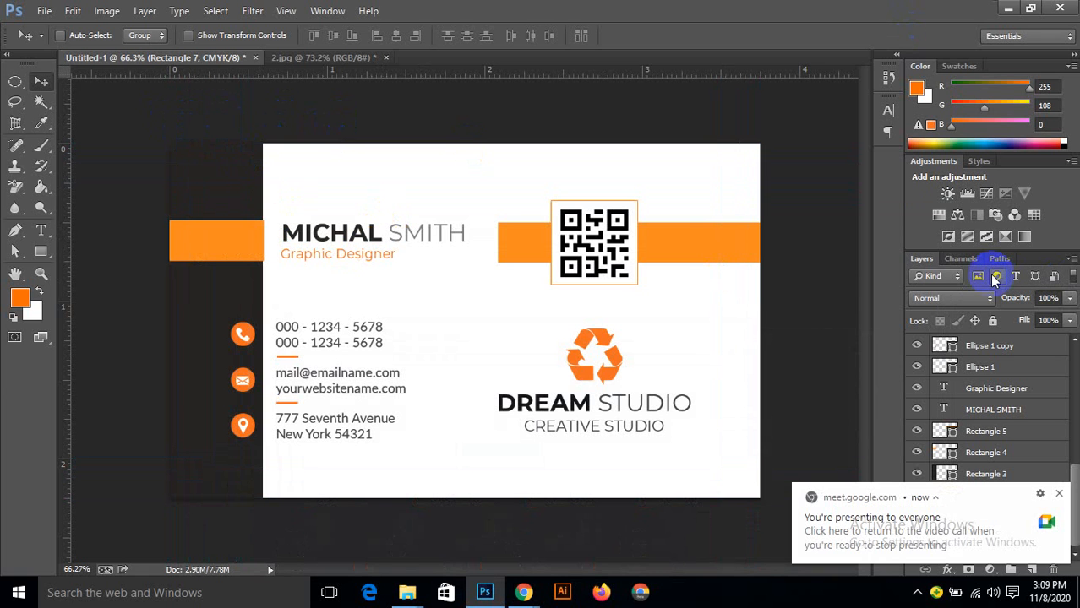
key(ctrl+semicolon)
key(ctrl+semicolon)
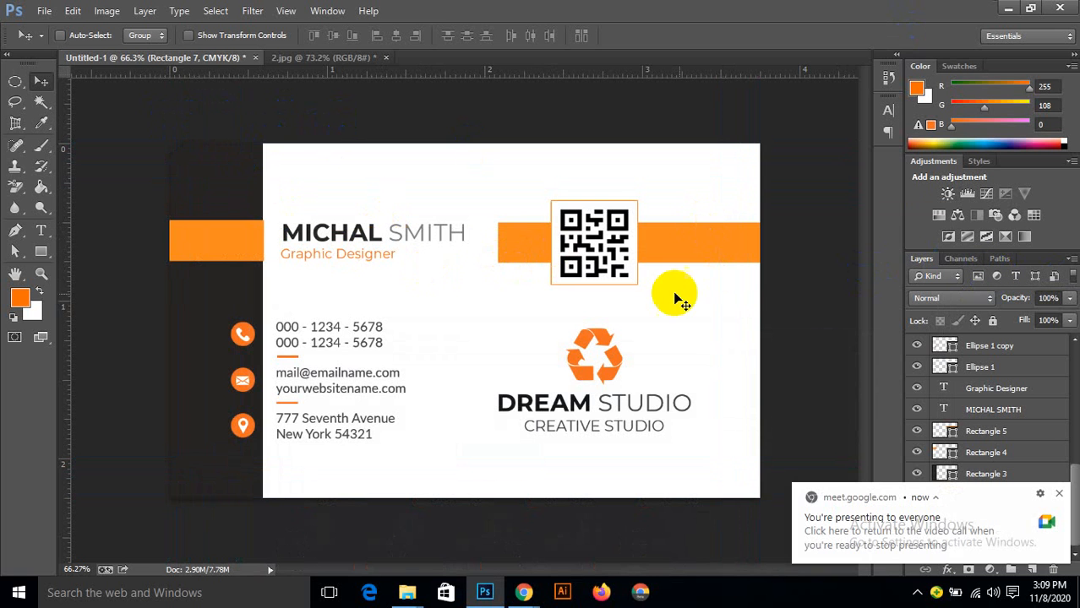
click(1059, 494)
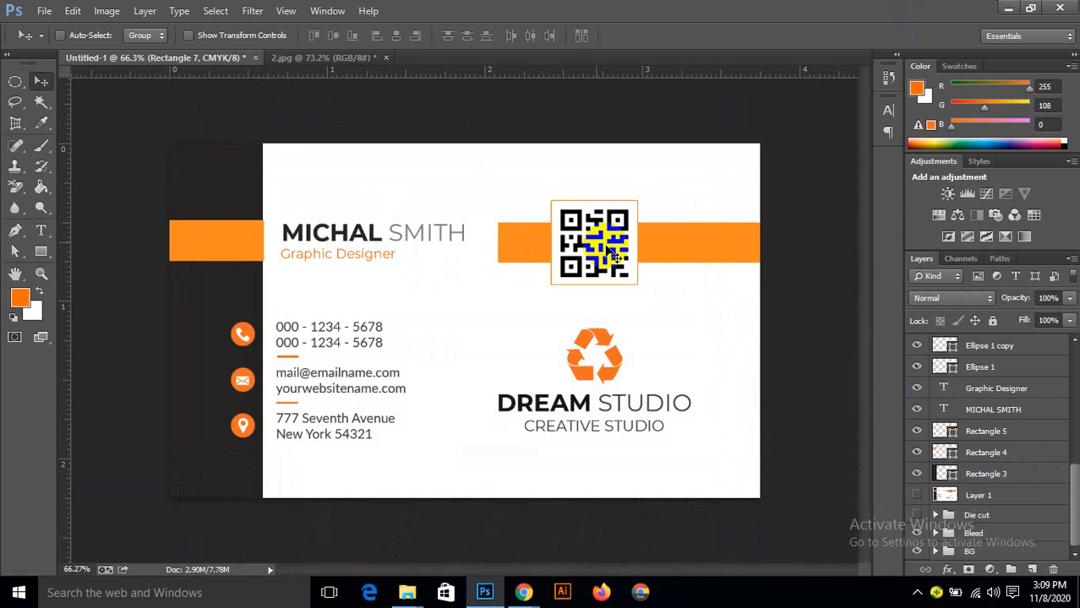
Step: Compare the card with and without guides and inspect the finished layout
scroll(625, 217, up, 2)
scroll(540, 191, down, 1)
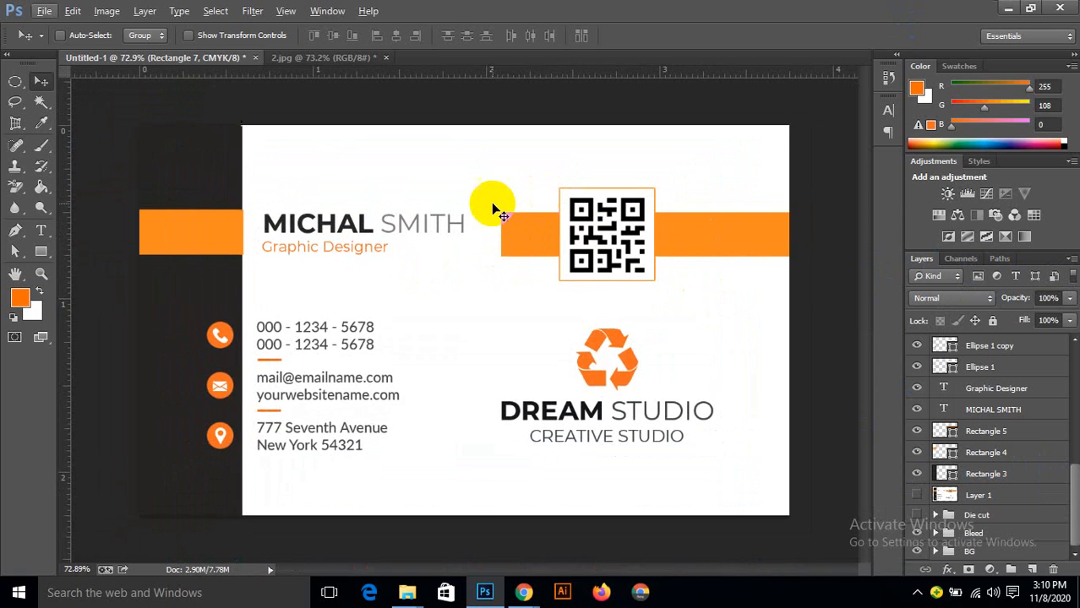
key(ctrl+semicolon)
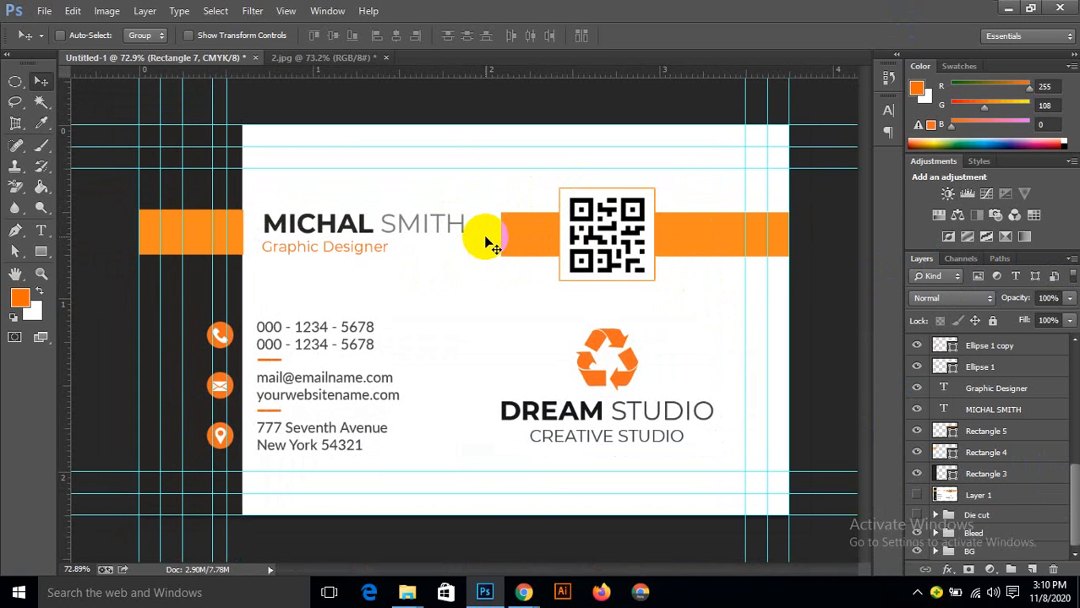
key(ctrl+semicolon)
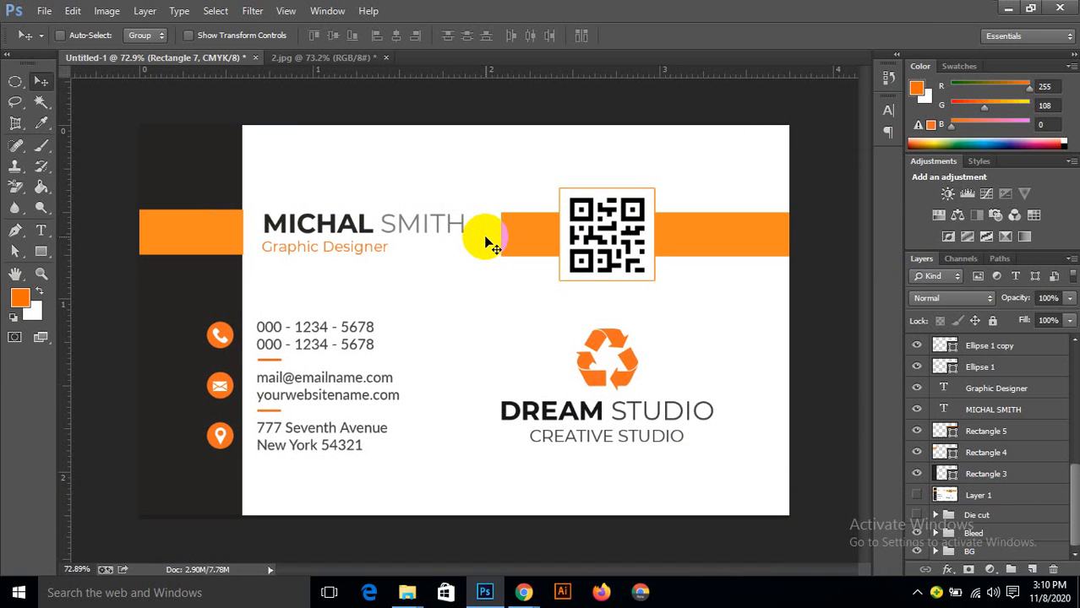
scroll(233, 195, up, 5)
scroll(234, 206, down, 8)
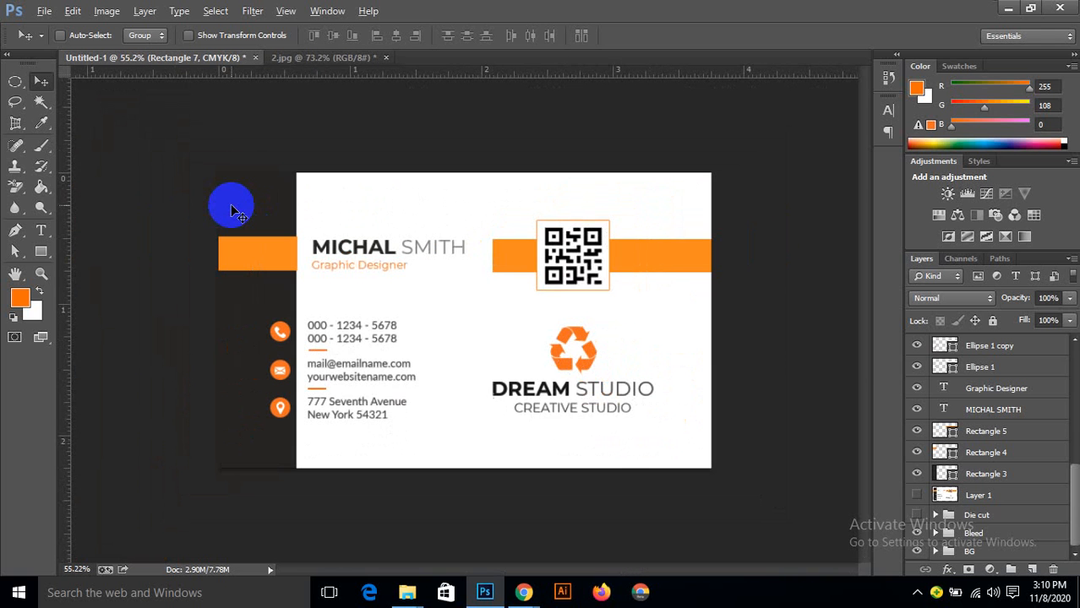
scroll(229, 218, up, 1)
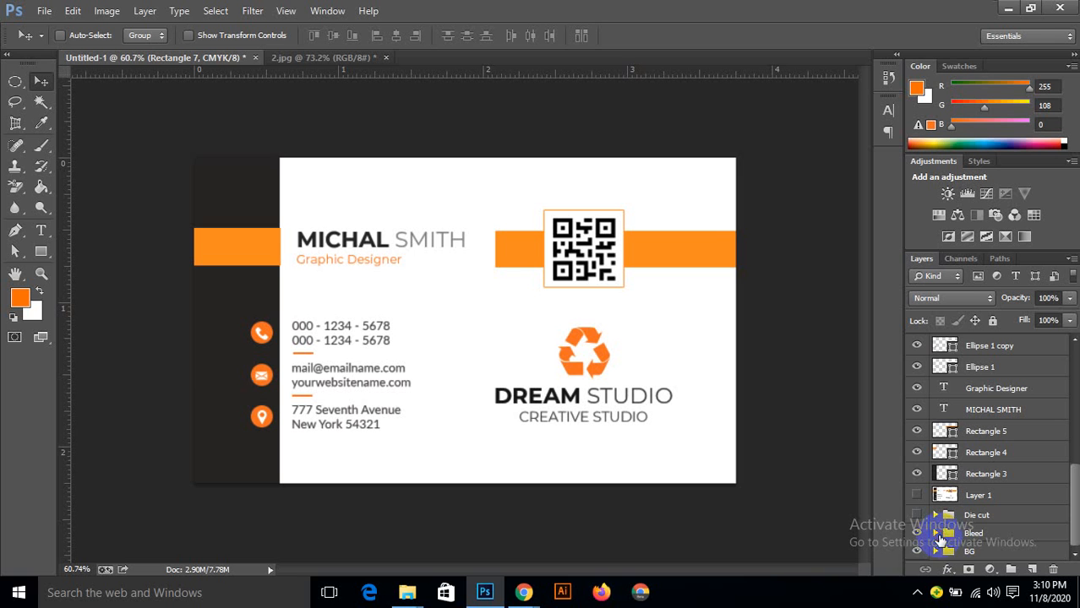
Step: Show the rounded red frame in the Bleed group and move the group to the top of the layer stack
click(917, 552)
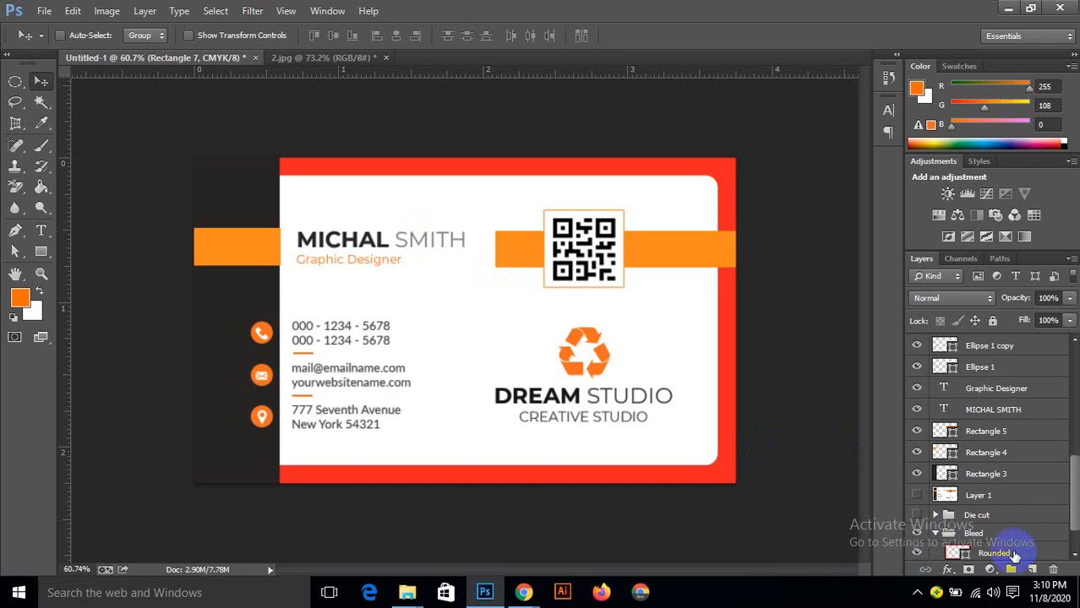
click(929, 531)
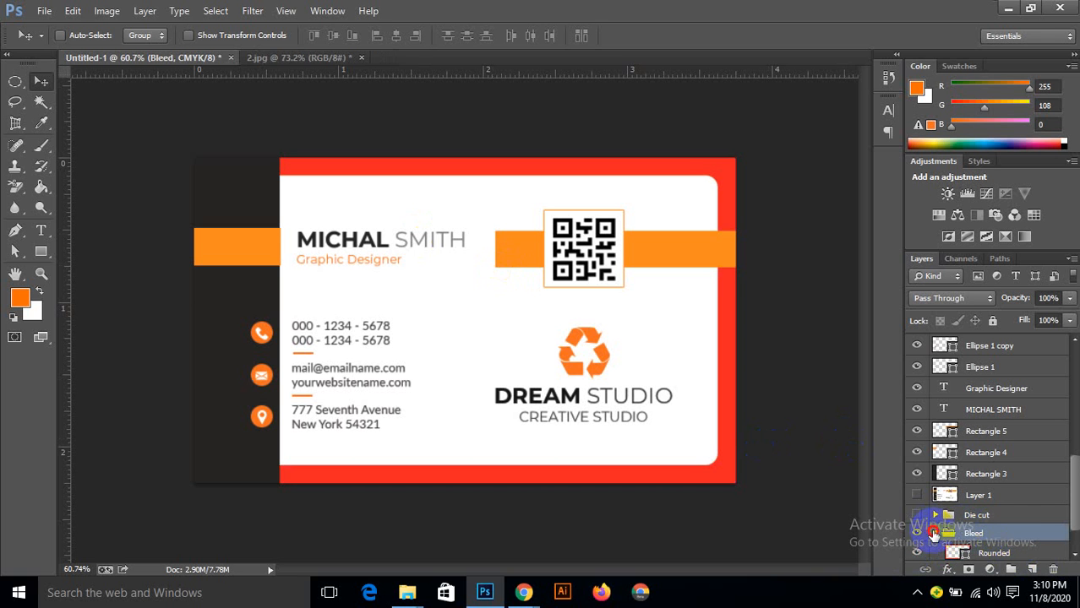
click(933, 533)
mouse_move(1038, 535)
mouse_down()
mouse_move(1029, 315)
mouse_move(1019, 338)
mouse_move(1022, 321)
mouse_up()
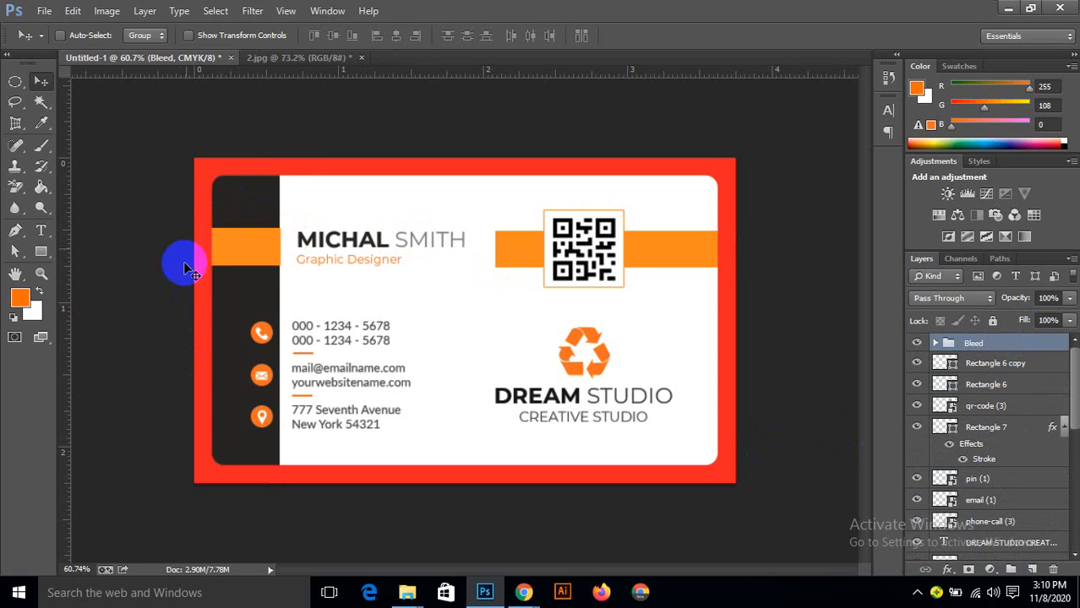
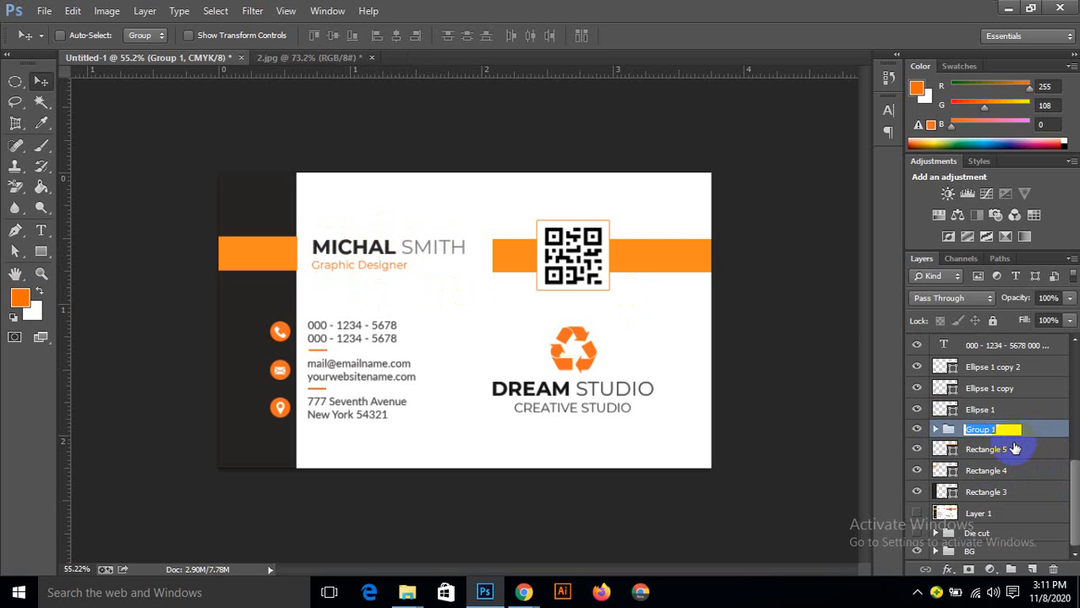
Step: Rename the Group 1 layer group as "Name and title"
text(Name and title)
key(Return)
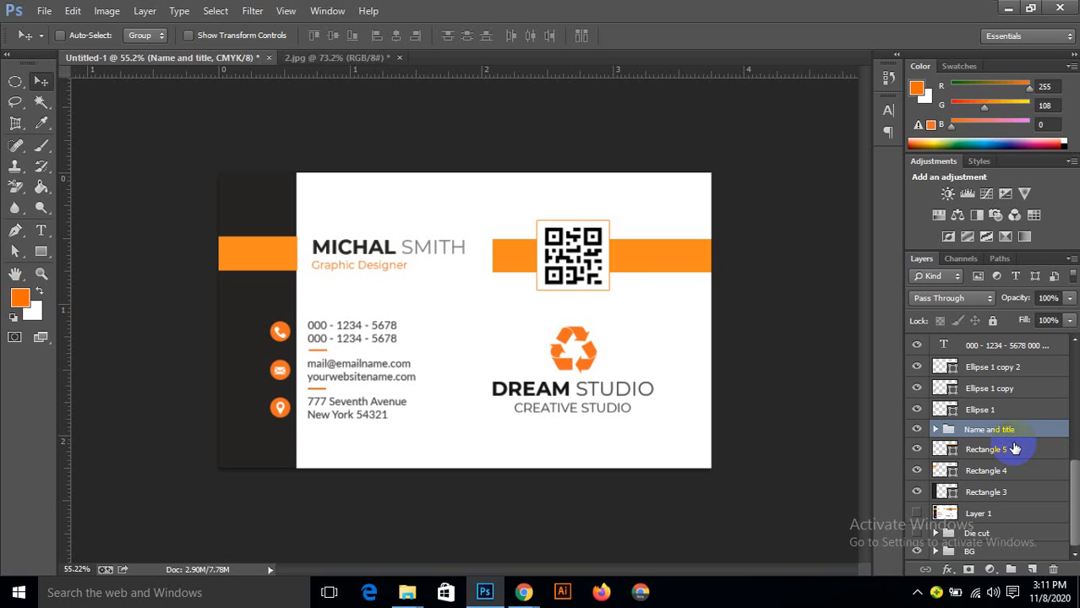
Step: Group the phone, email/website and address text layers and name the group "Contact Info"
click(917, 450)
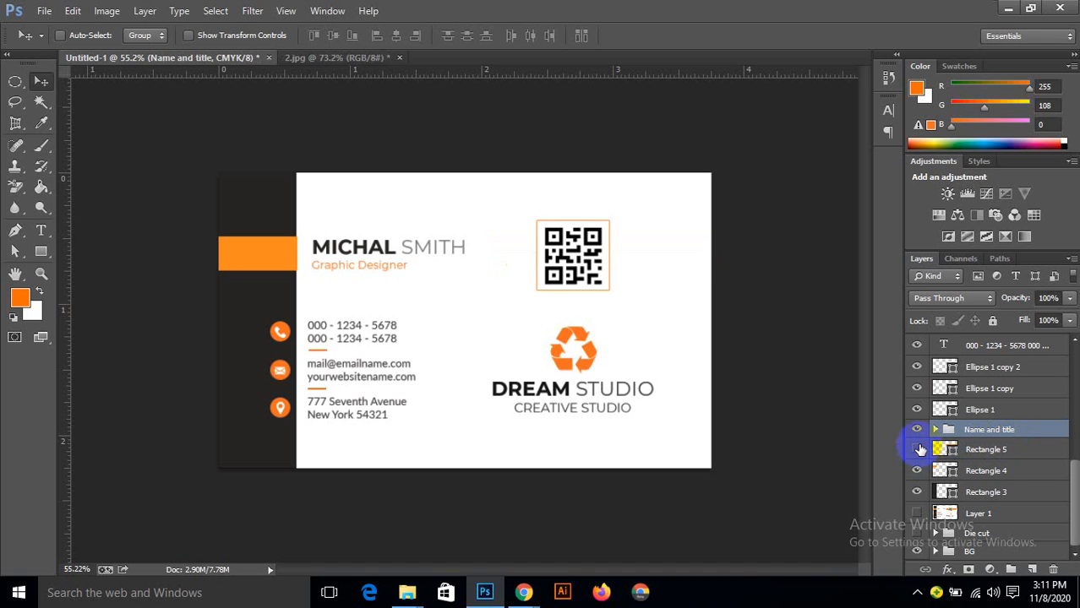
click(917, 449)
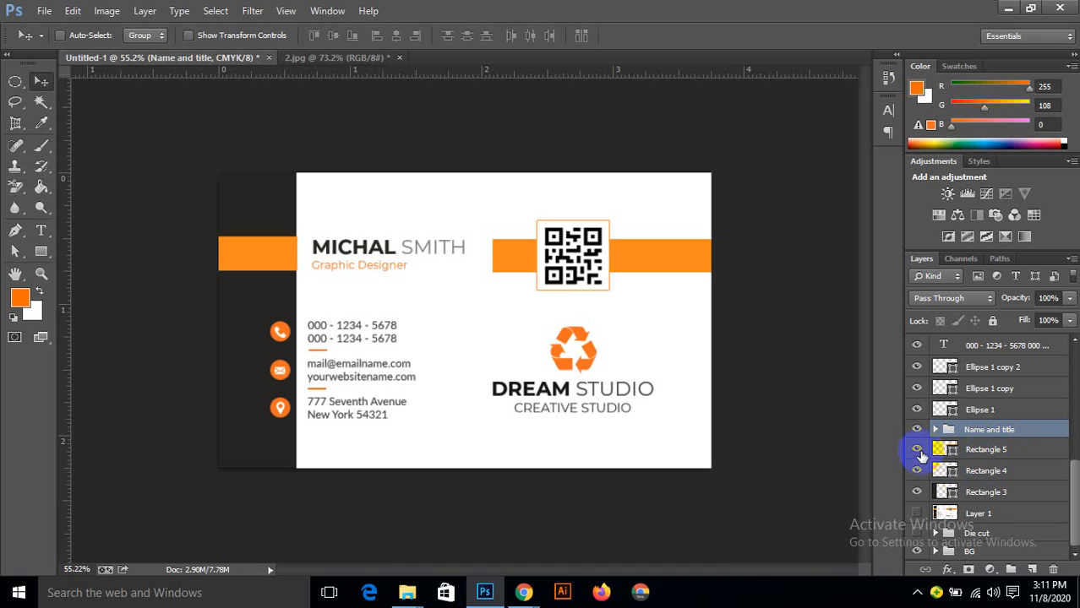
scroll(912, 448, up, 1)
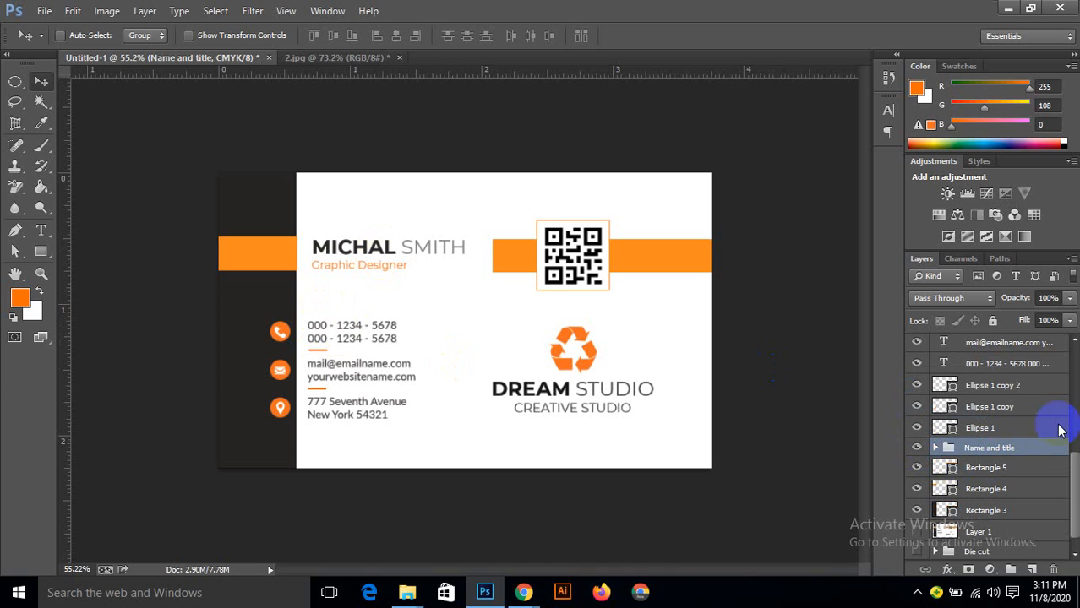
scroll(997, 426, up, 4)
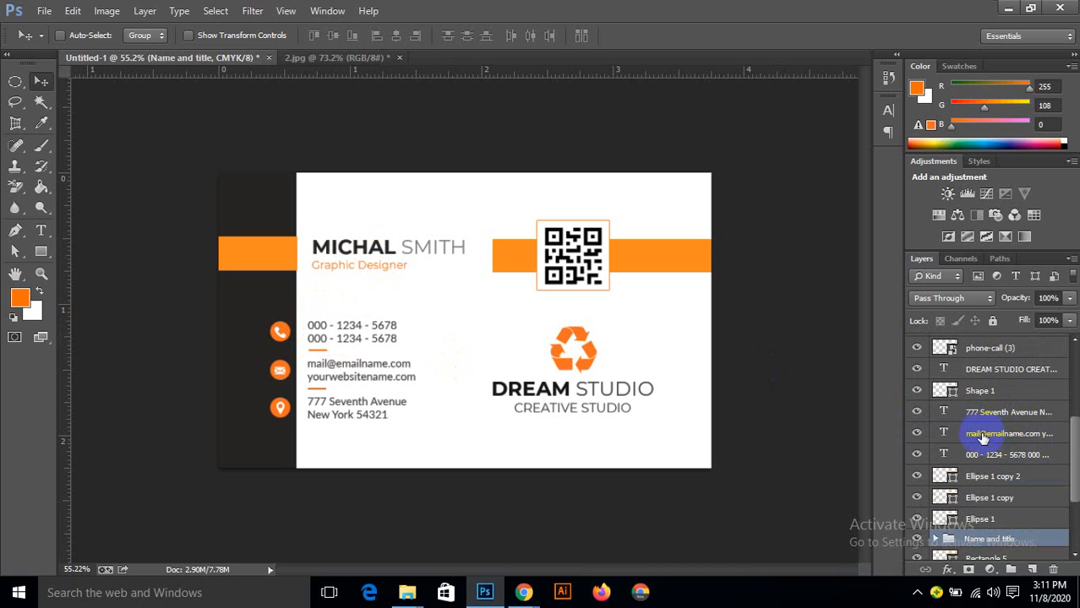
click(978, 453)
shift+click(978, 434)
shift+click(985, 414)
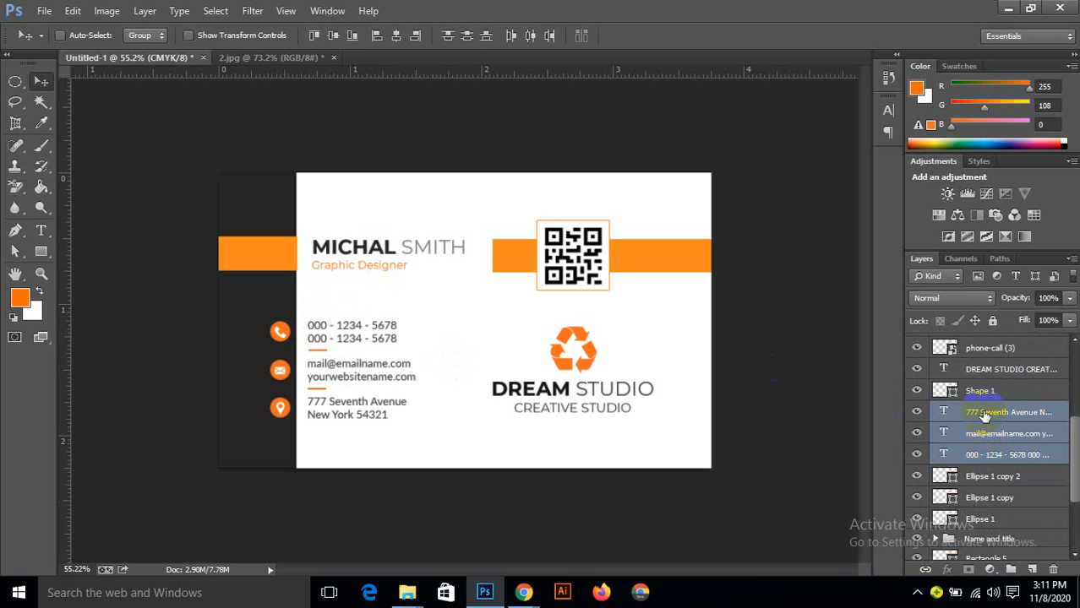
key(ctrl+g)
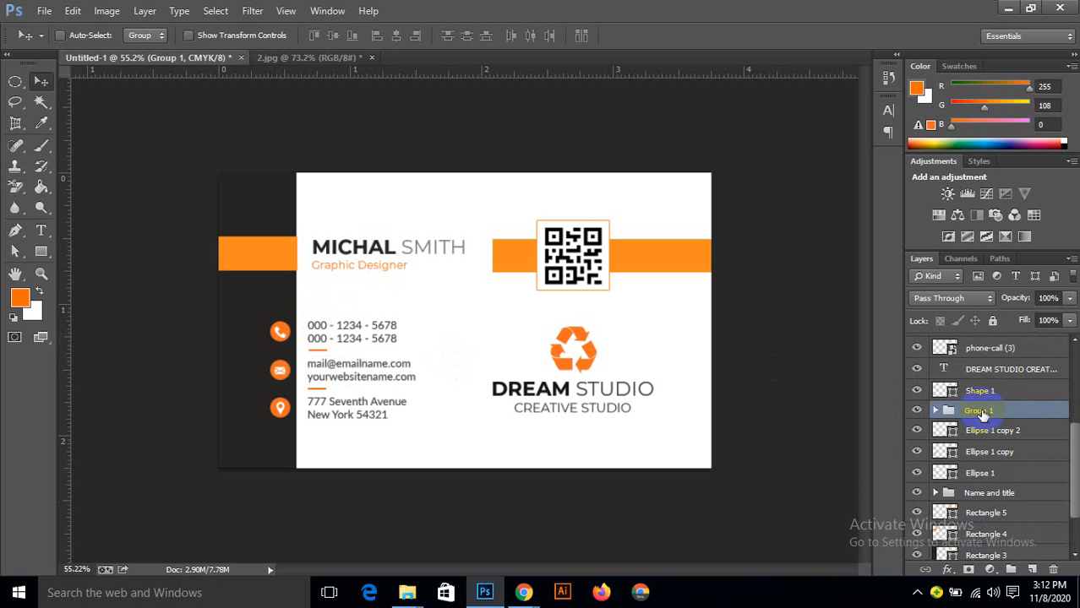
double_click(980, 411)
text(Contact In)
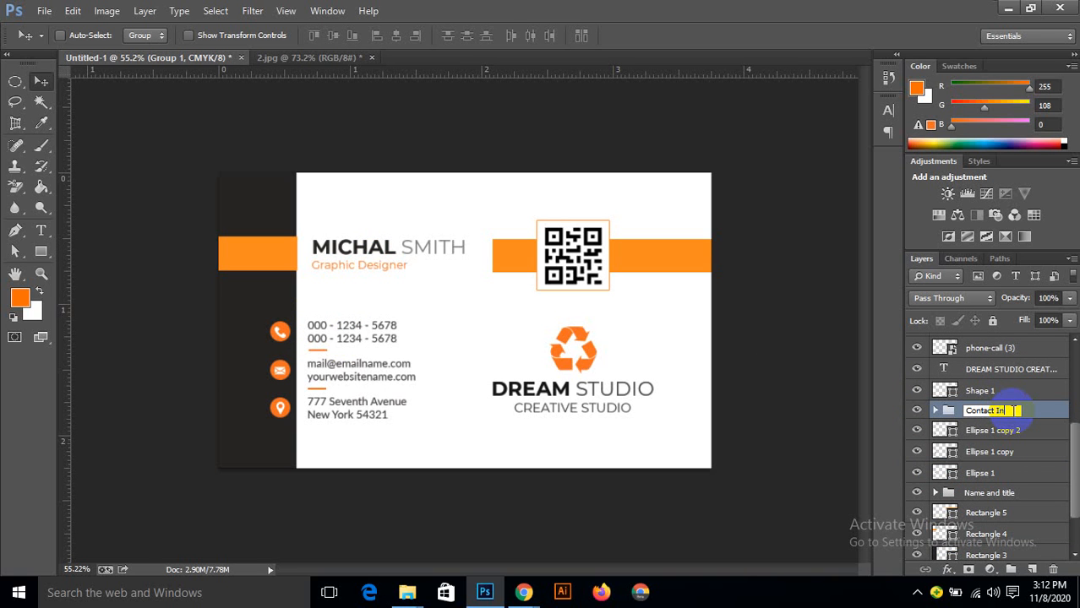
text(fo)
key(Return)
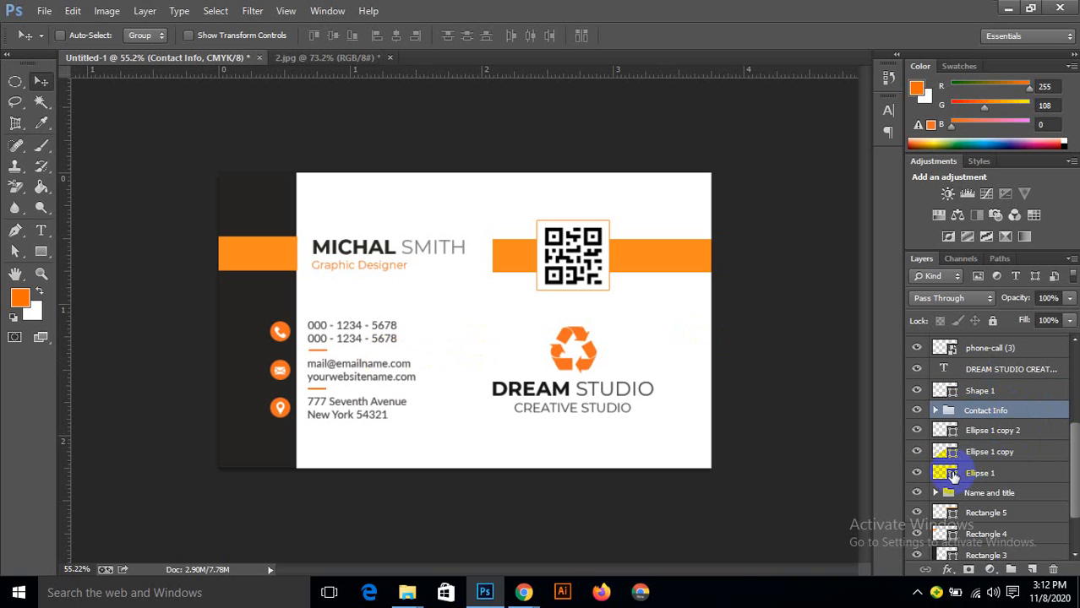
Step: Group the layers Ellipse 1, Ellipse 1 copy and Ellipse 1 copy 2 and name the group "Cricle"
click(917, 473)
click(918, 474)
click(979, 472)
shift+click(977, 452)
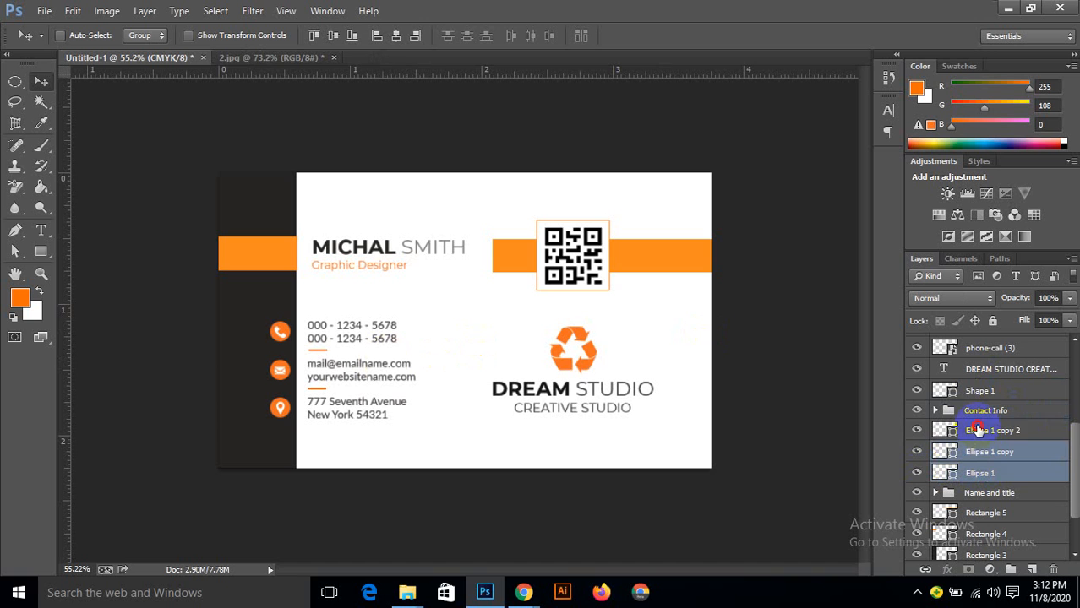
shift+click(978, 431)
key(ctrl+g)
double_click(978, 430)
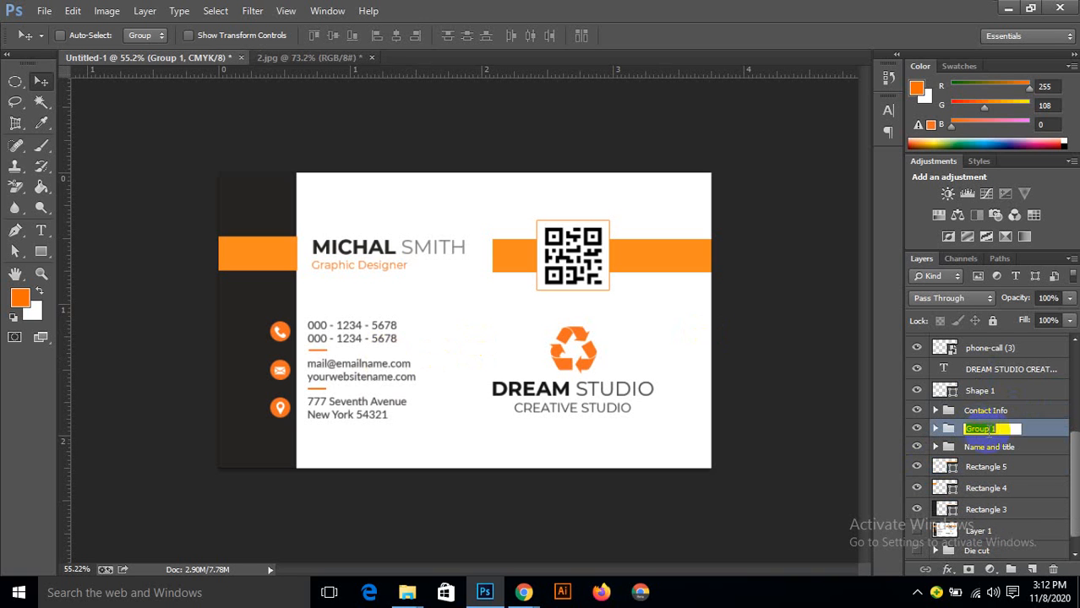
text(Cric)
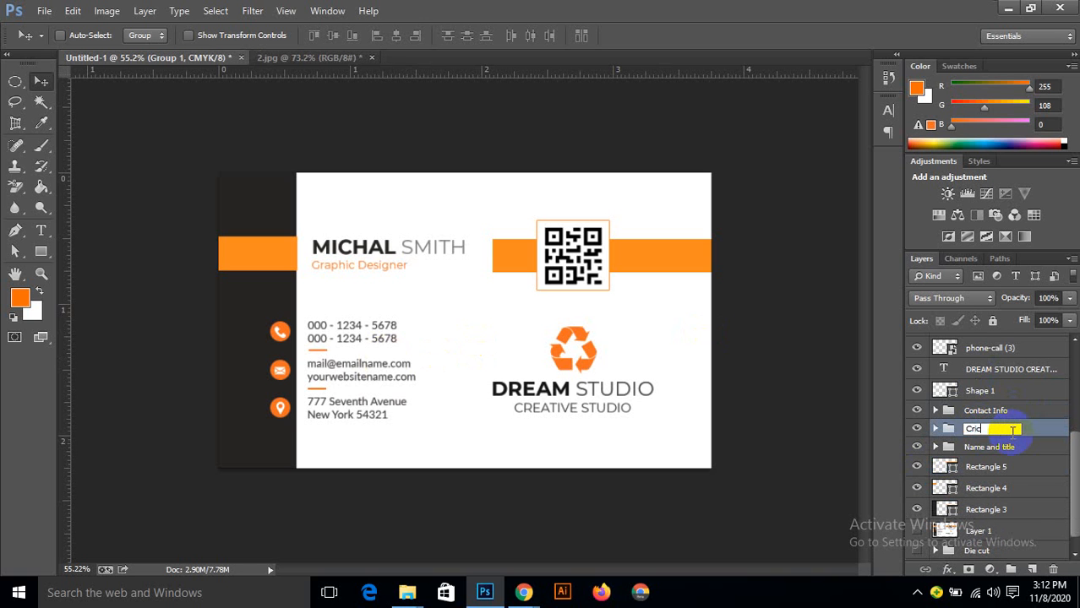
text(le)
key(Return)
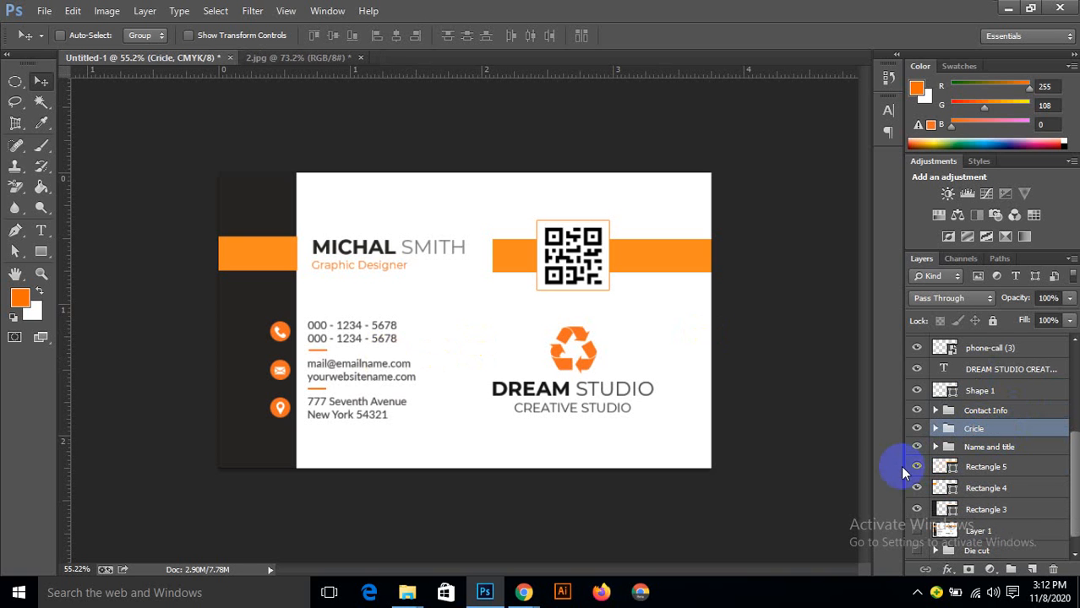
Step: Group the pin, email and phone-call icon layers and name the group "Icon"
click(918, 469)
click(918, 470)
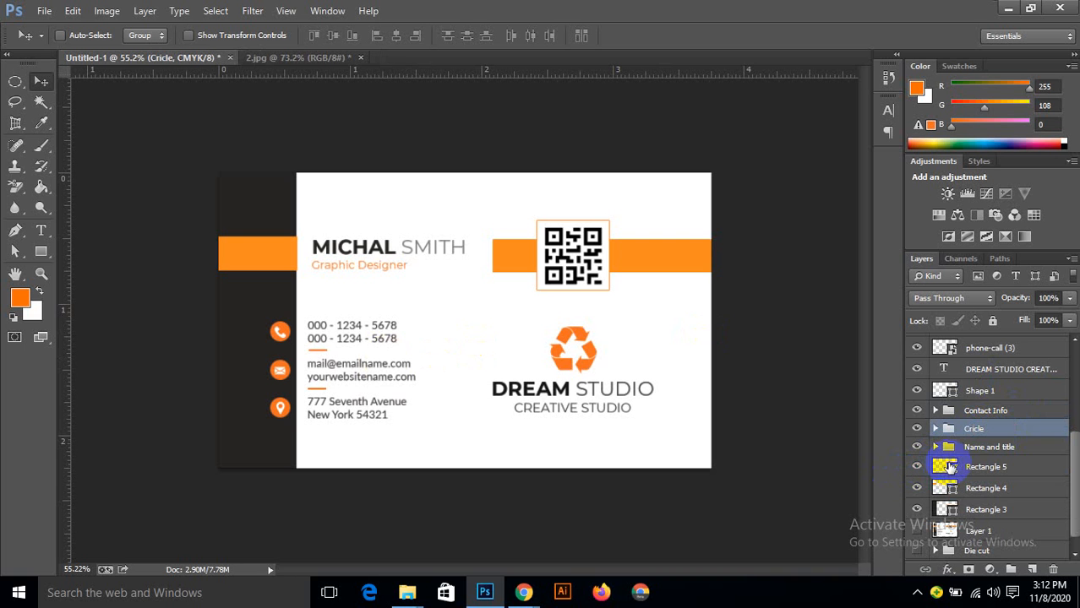
scroll(944, 473, down, 1)
scroll(948, 473, up, 4)
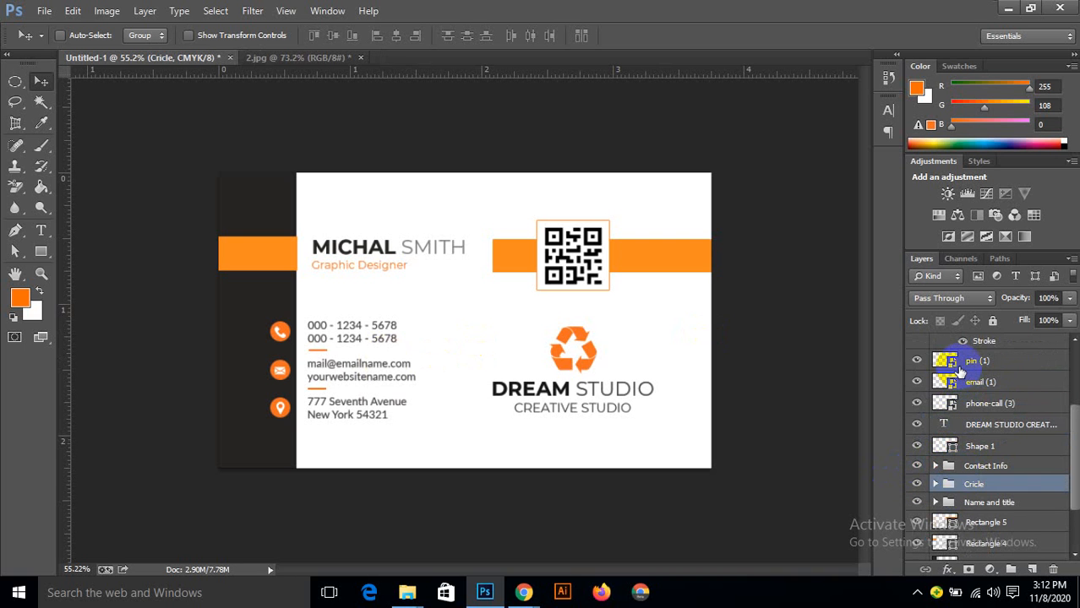
scroll(959, 372, up, 1)
click(972, 378)
shift+click(977, 401)
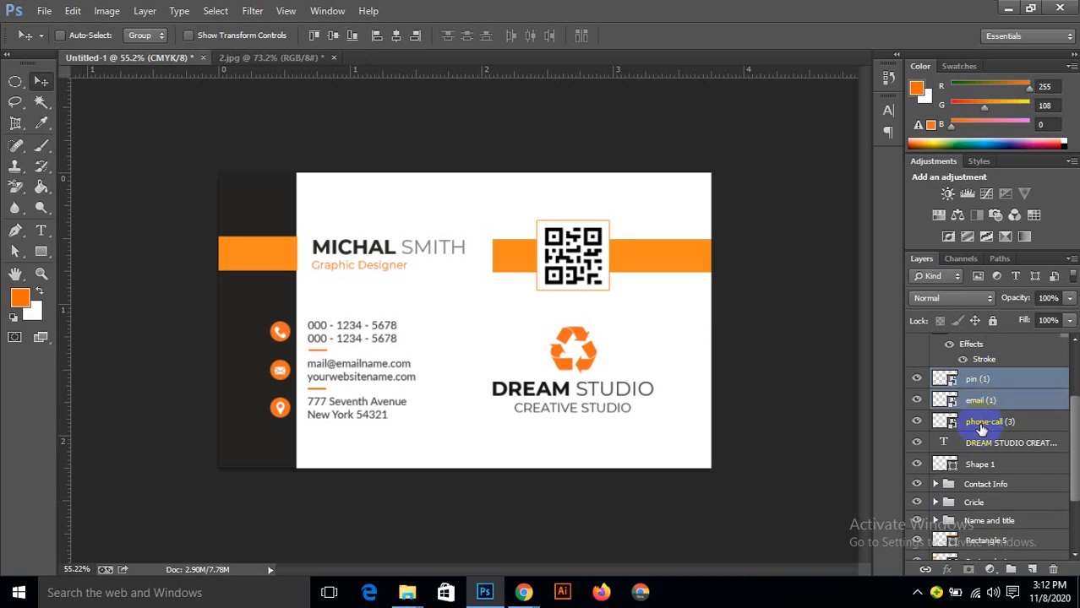
shift+click(980, 422)
key(ctrl+g)
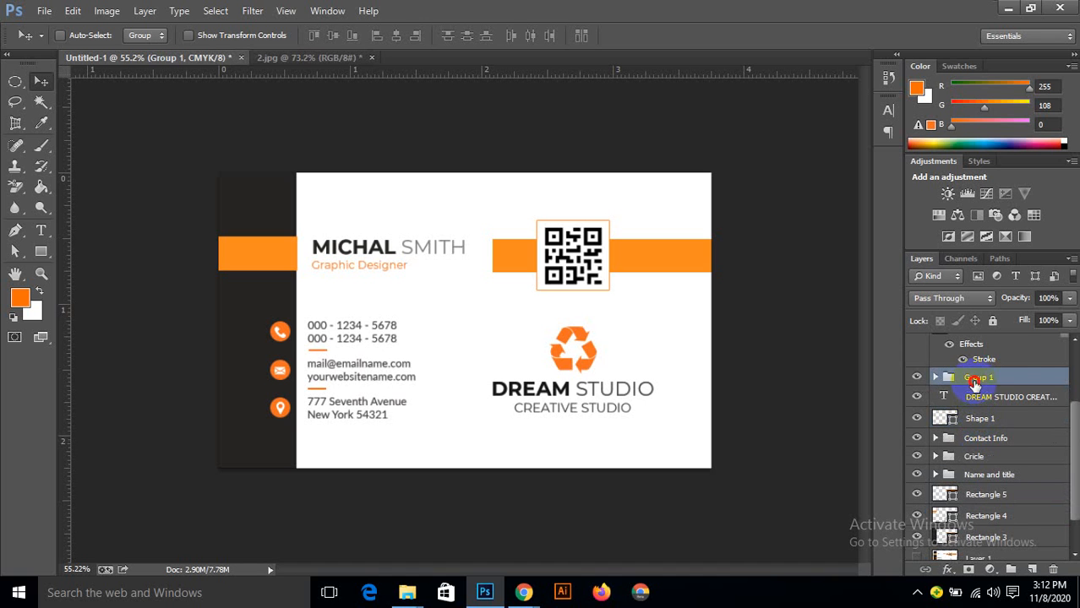
double_click(982, 379)
text(Icon)
key(Return)
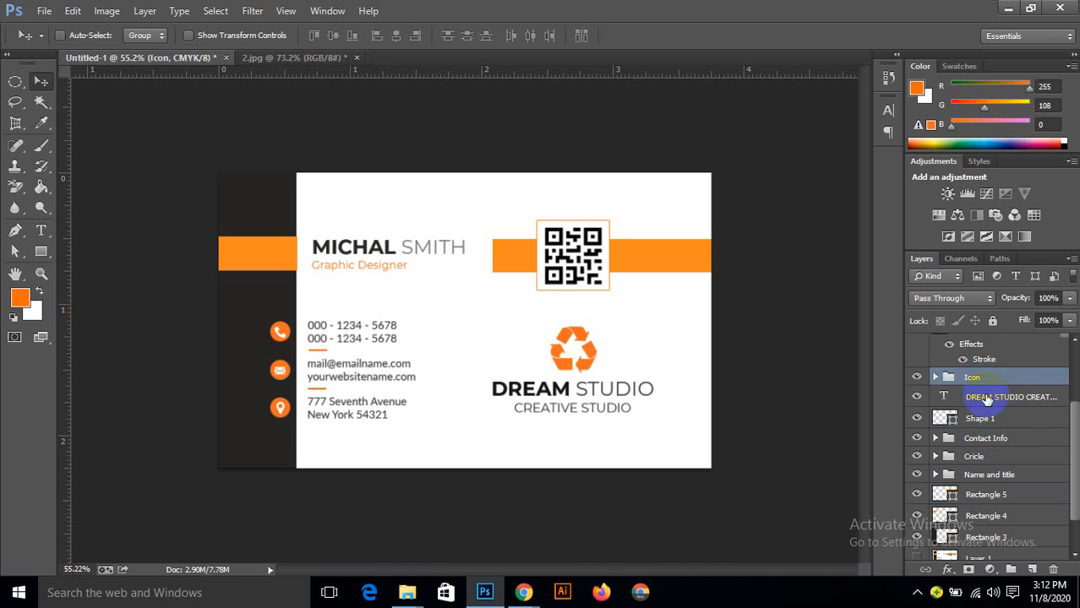
Step: Convert the Shape 1 layer holding the recycling logo to a smart object
click(986, 400)
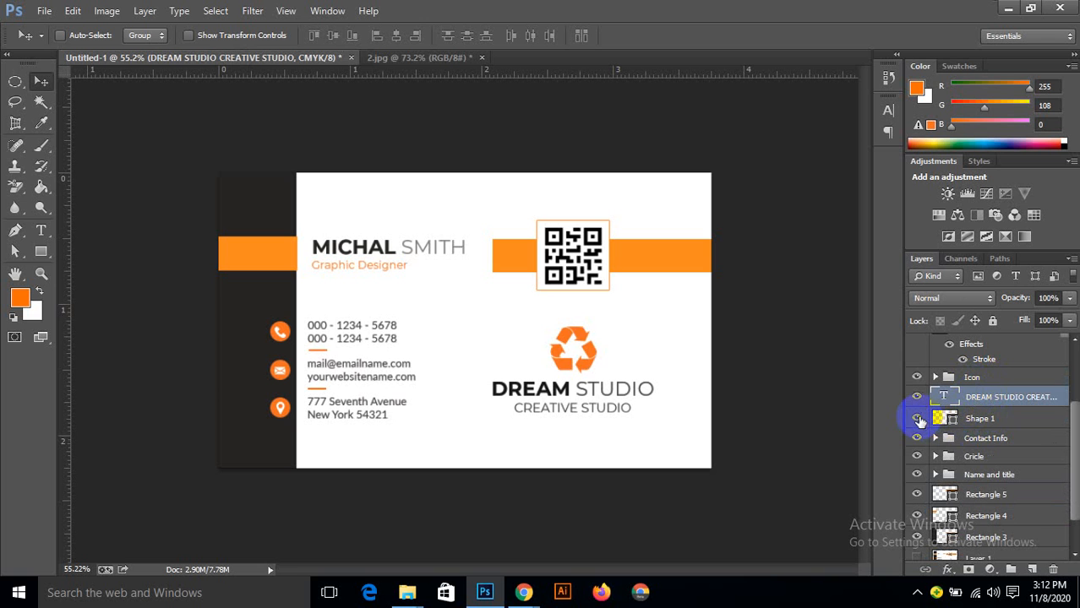
click(917, 419)
click(917, 418)
click(952, 420)
right_click(972, 418)
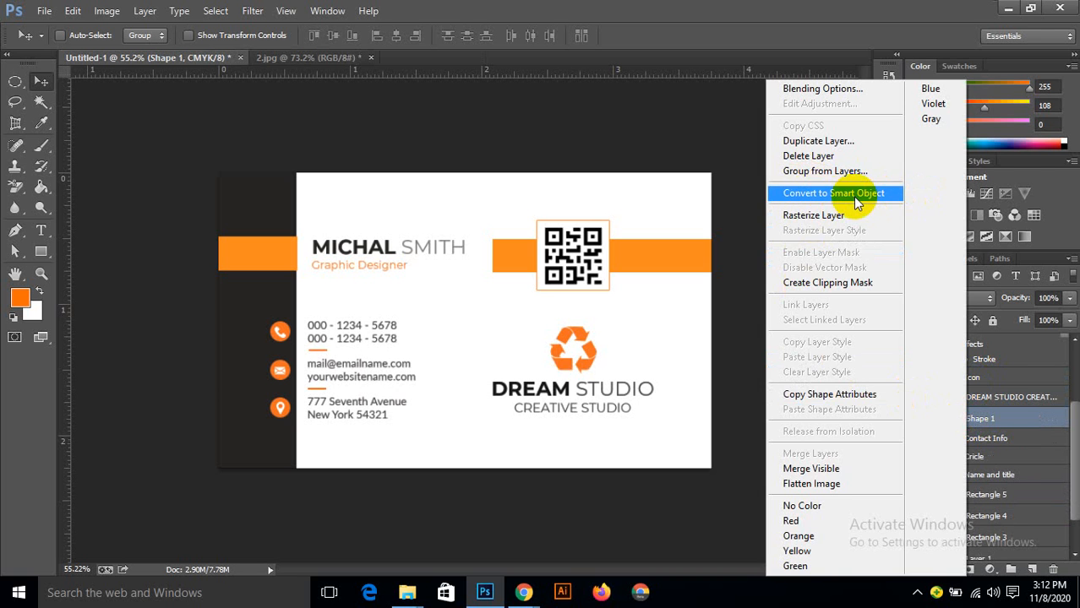
click(855, 193)
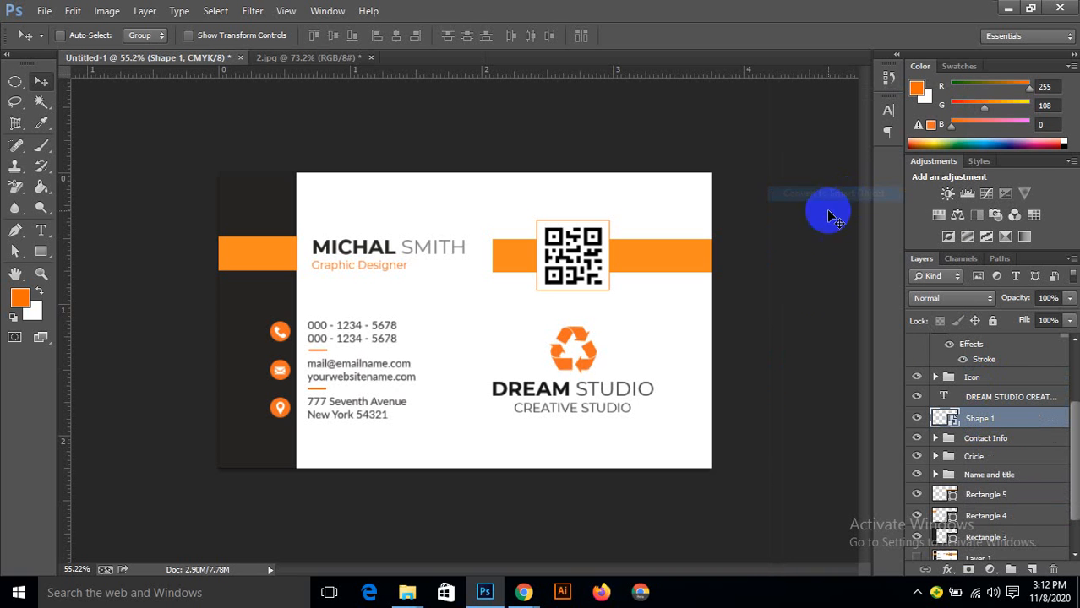
Step: Group the logo shape with the DREAM STUDIO text layer and name the group "Logo"
shift+click(1000, 400)
key(ctrl+g)
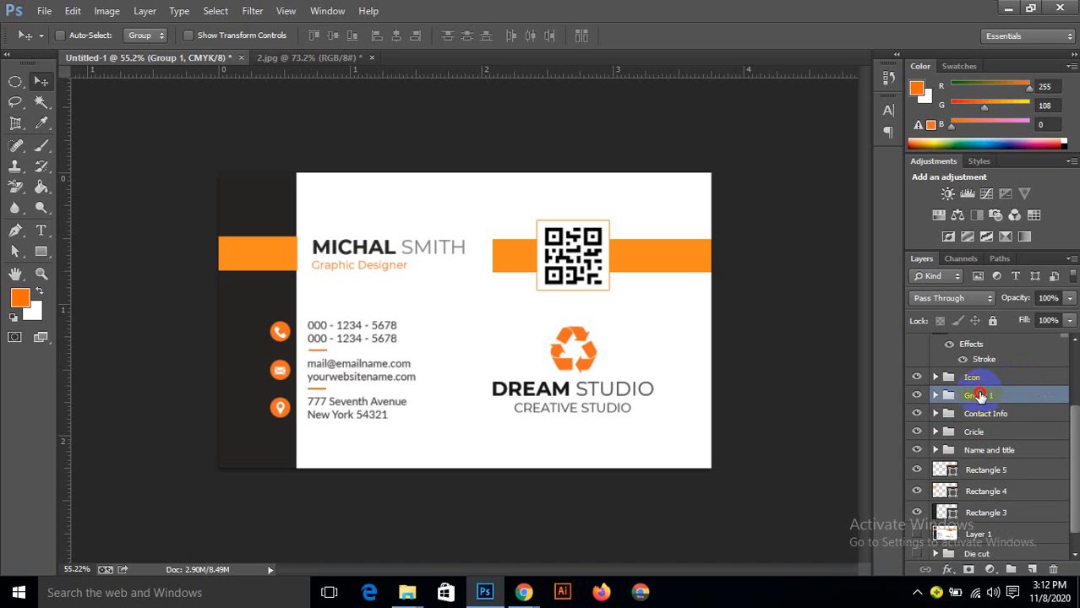
double_click(1009, 395)
text(Logo)
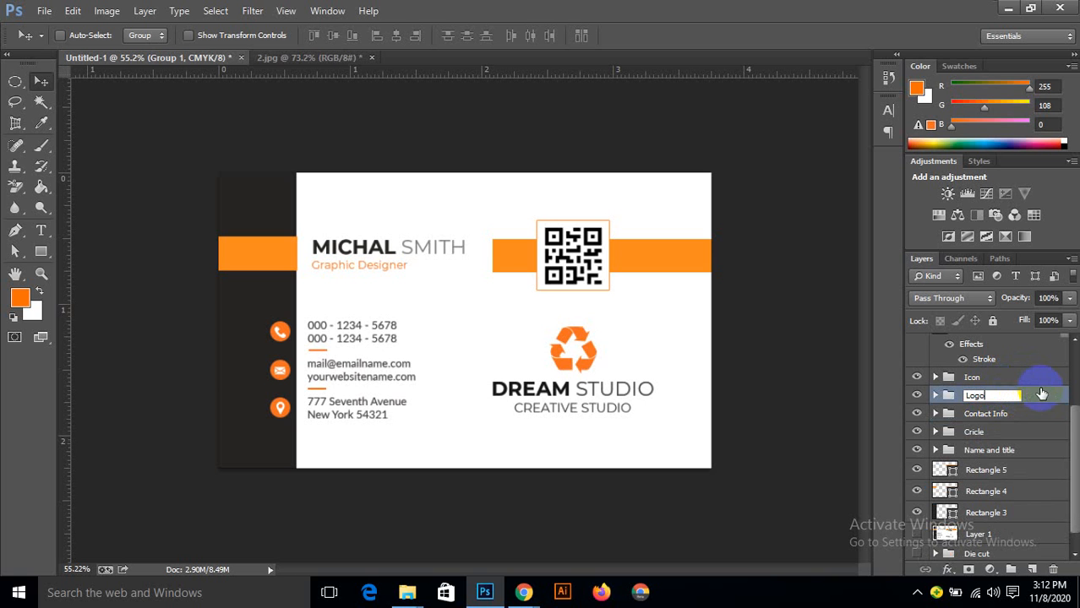
key(Return)
Step: Rename the Shape 1 smart object inside the Logo group as "Place your logo" and collapse the group
click(936, 395)
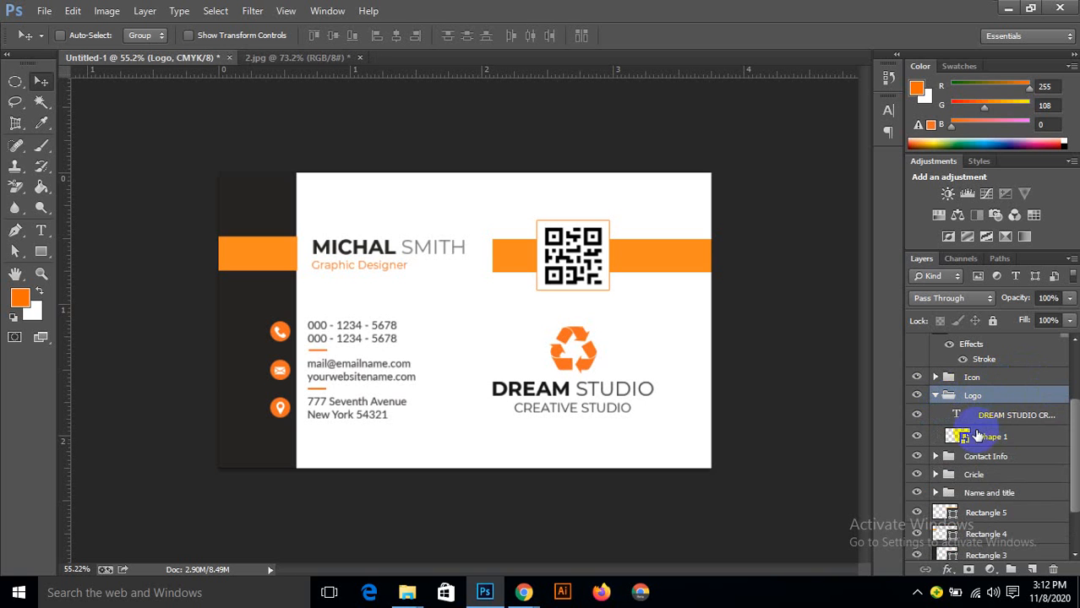
right_click(990, 438)
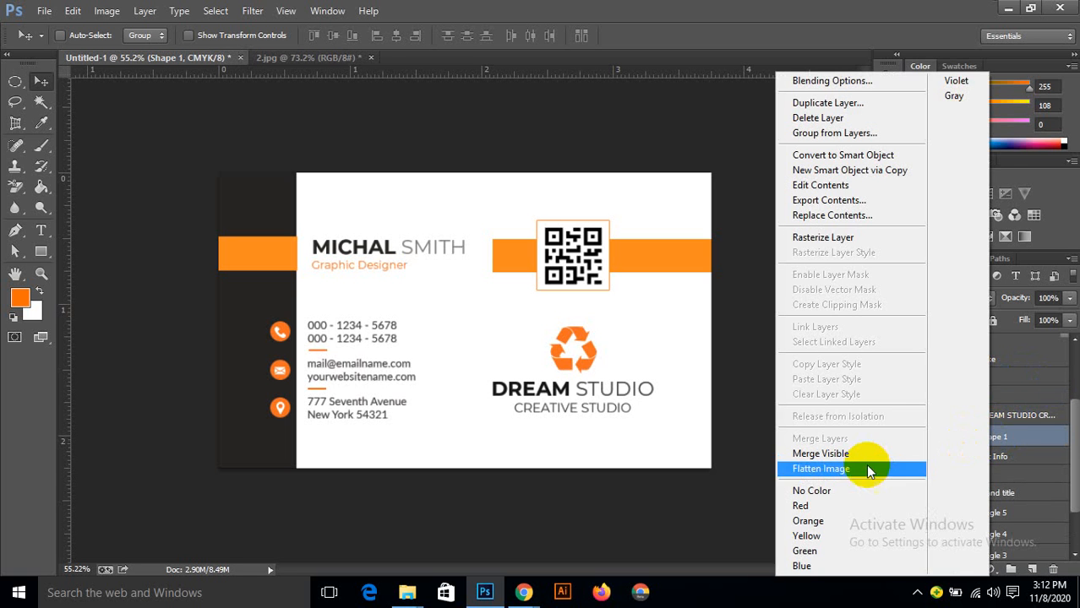
click(1005, 439)
right_click(980, 437)
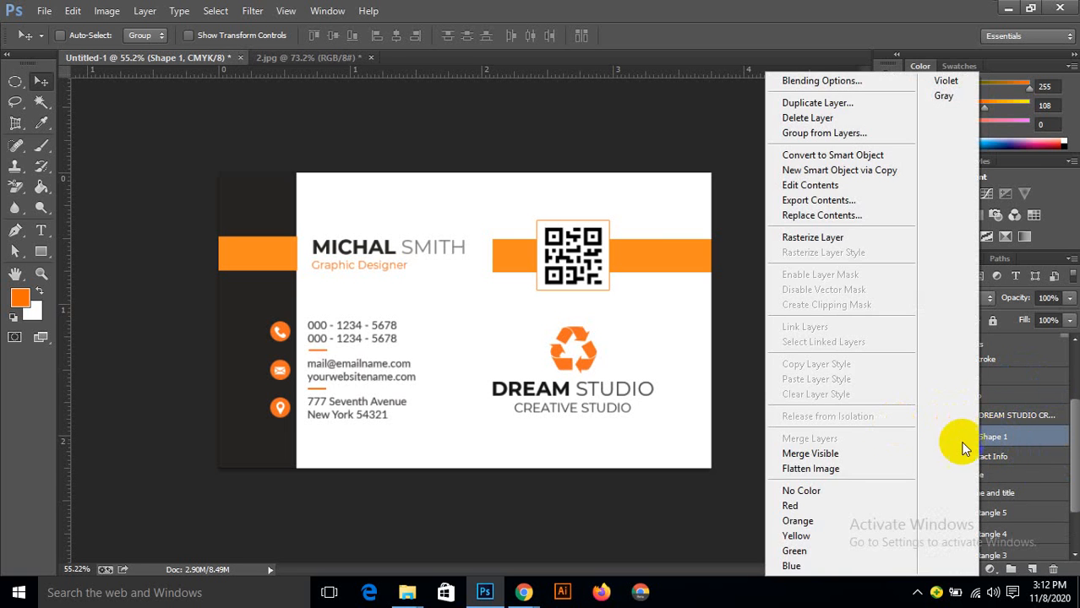
click(992, 440)
double_click(993, 438)
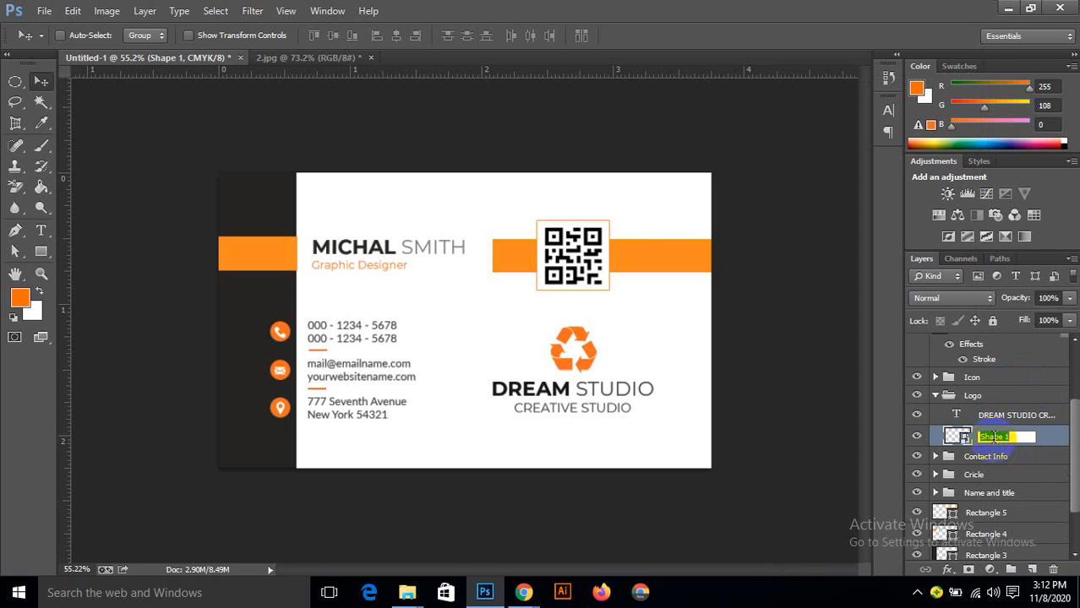
text(R)
key(Return)
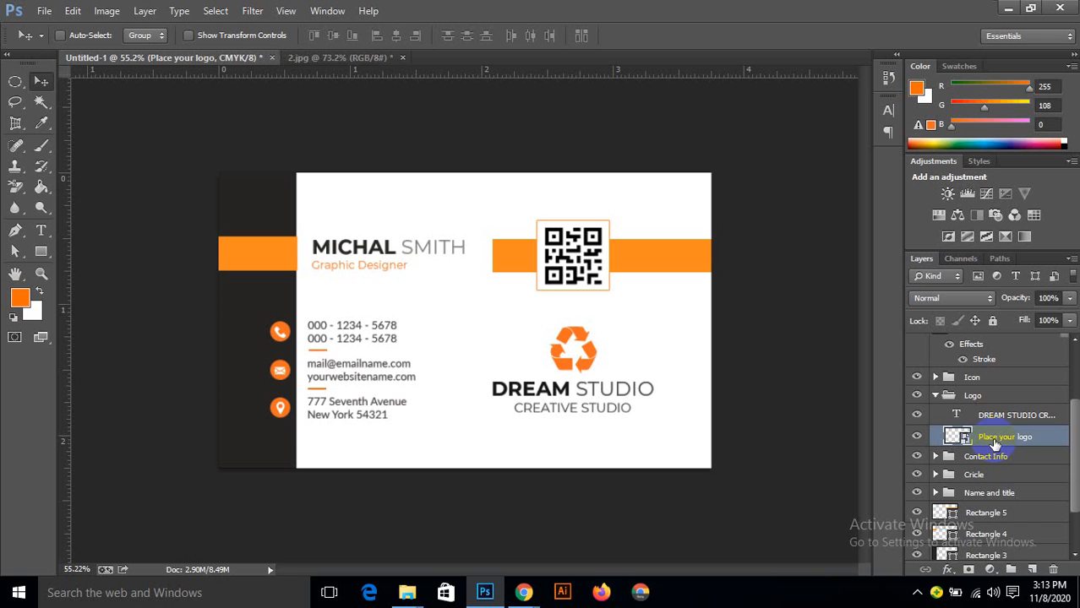
scroll(1014, 431, down, 2)
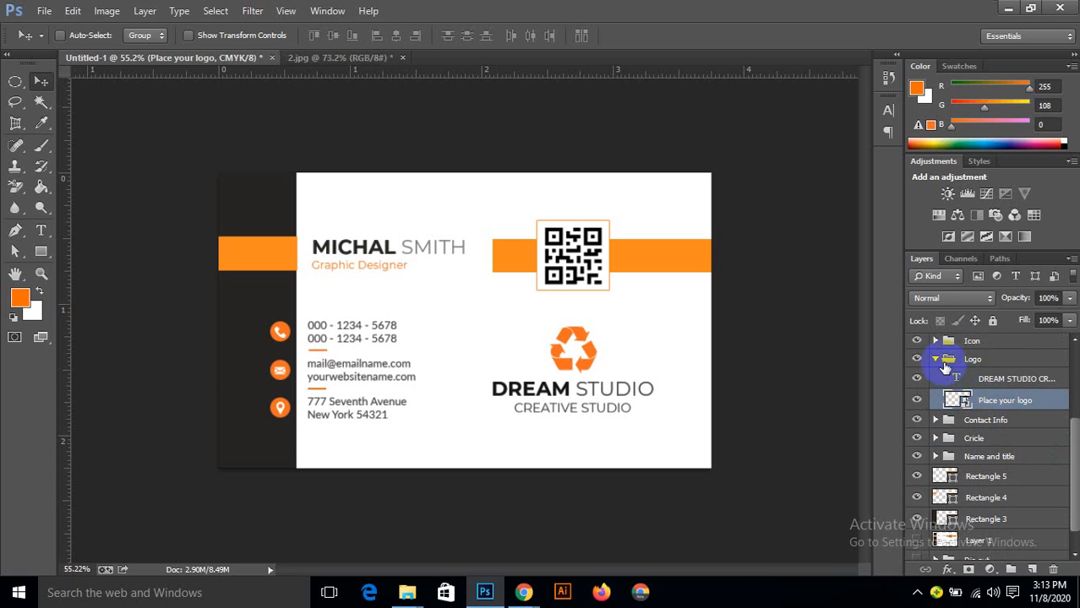
click(936, 359)
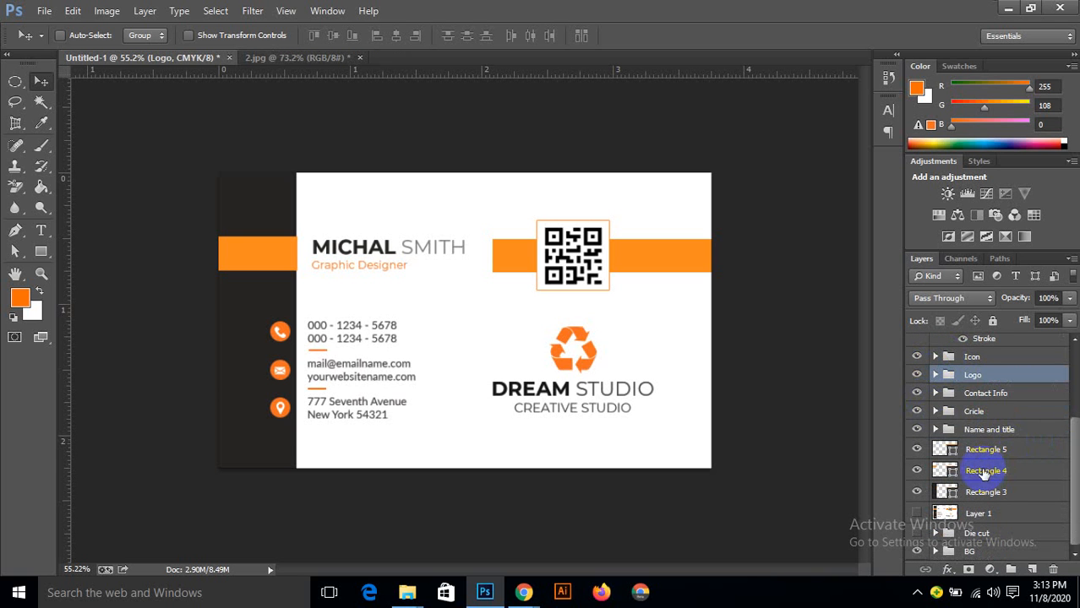
Step: Group the qr-code (3) layer with its Rectangle 7 frame and name the group "QR Code"
scroll(959, 447, up, 5)
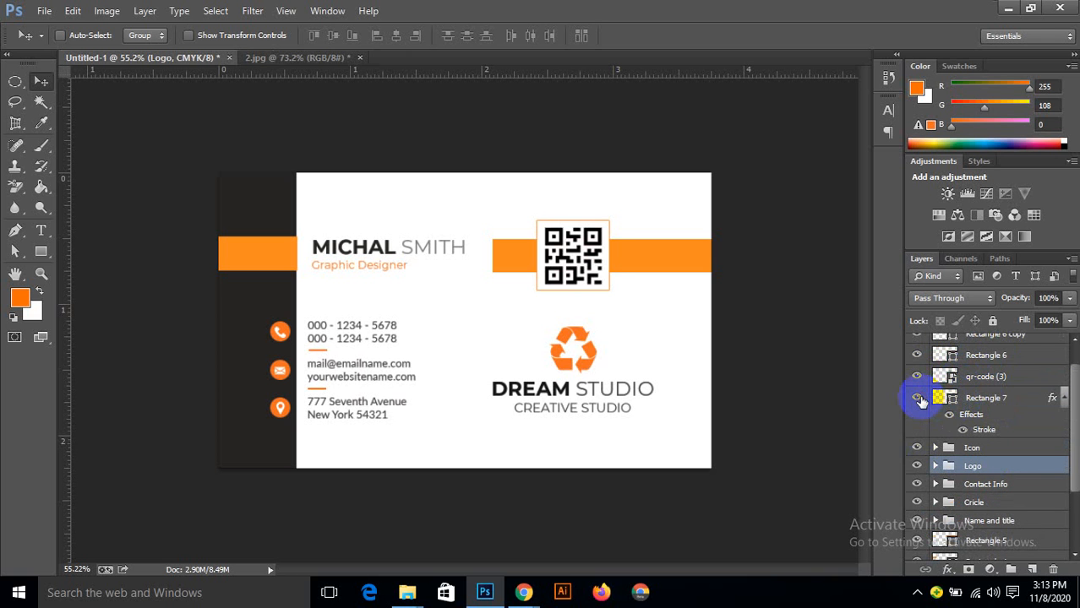
scroll(972, 412, up, 2)
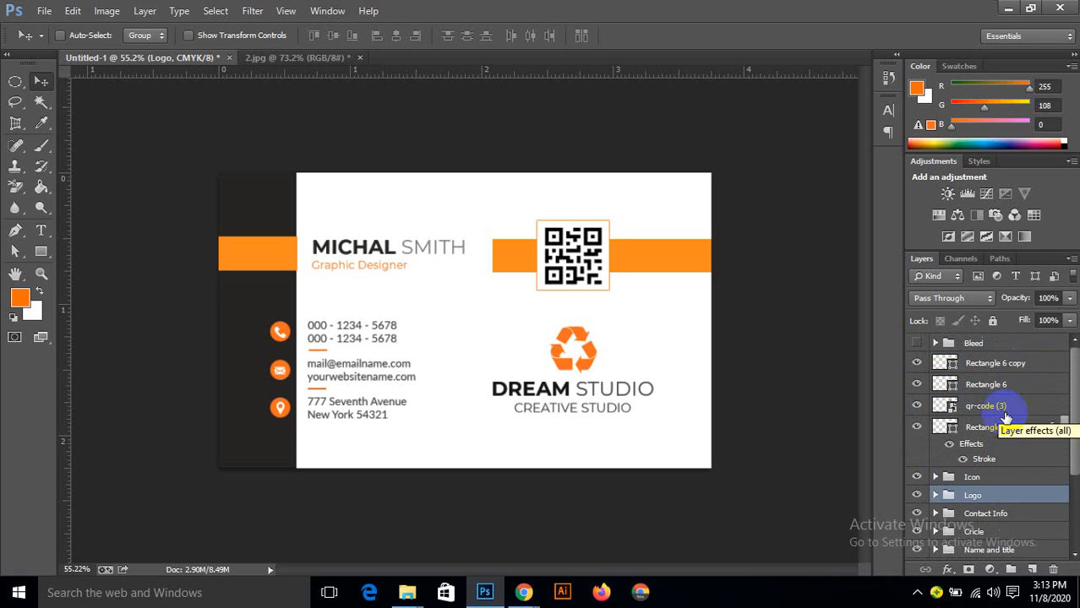
click(973, 407)
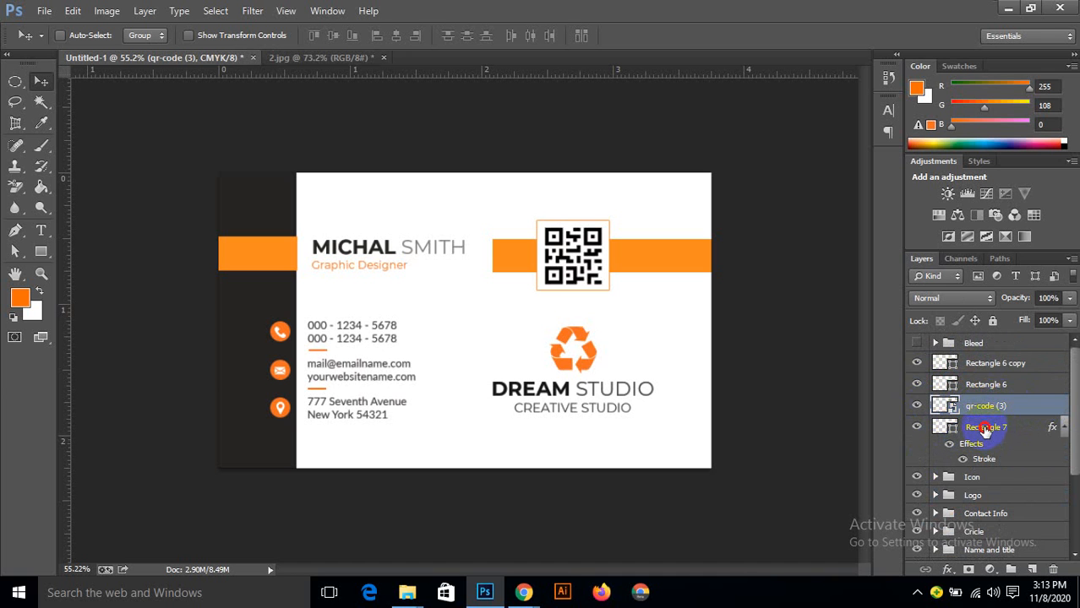
shift+click(984, 430)
key(ctrl+g)
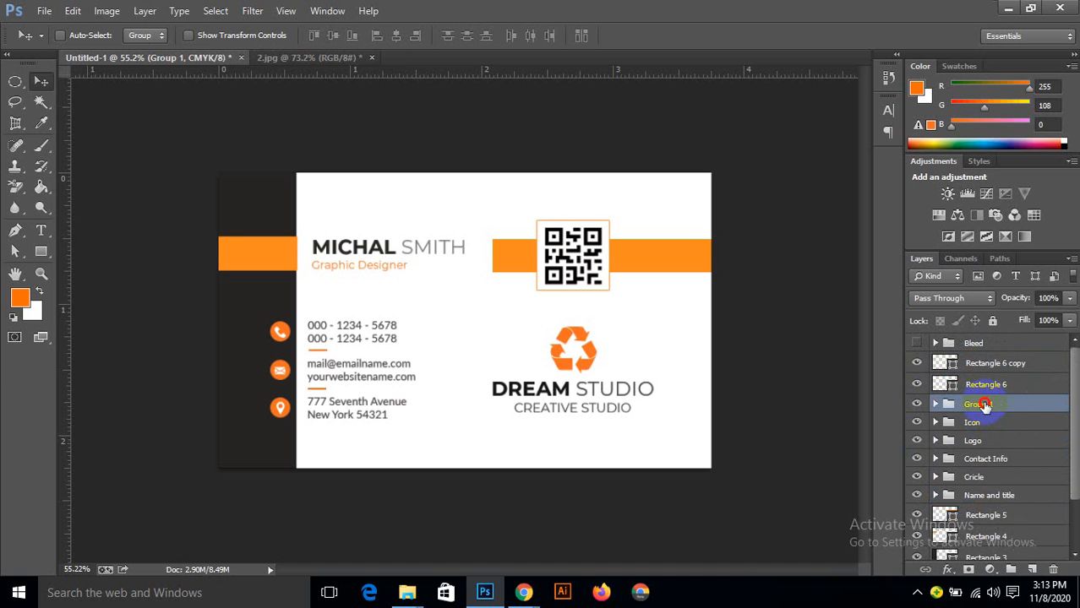
double_click(984, 405)
text(QR Code)
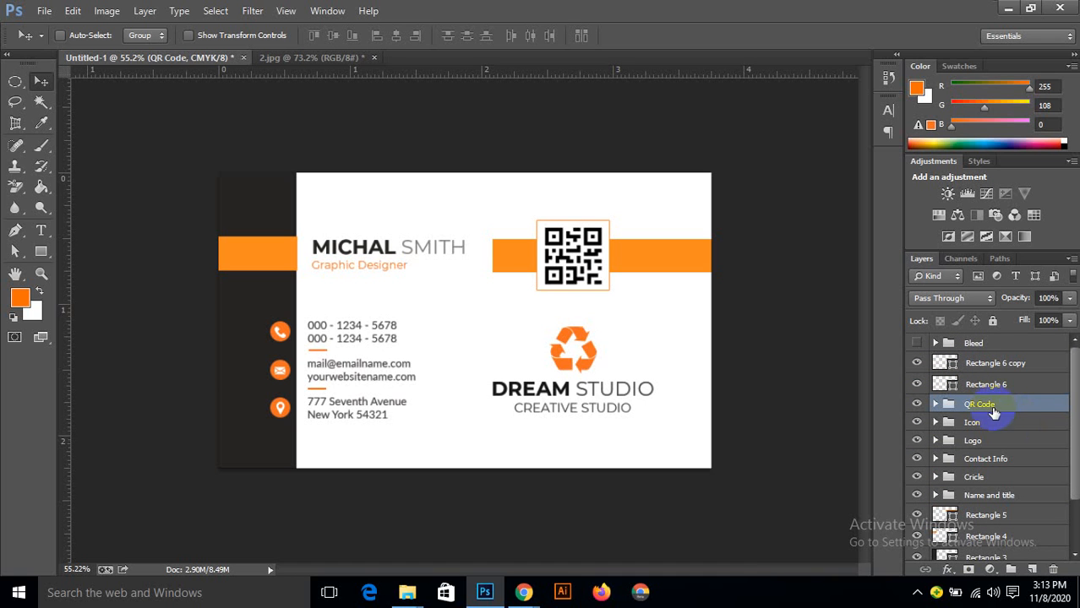
key(Return)
Step: Hide and show the Rectangle 6 copy layer to identify its element on the card
click(916, 364)
click(917, 363)
scroll(1006, 448, down, 2)
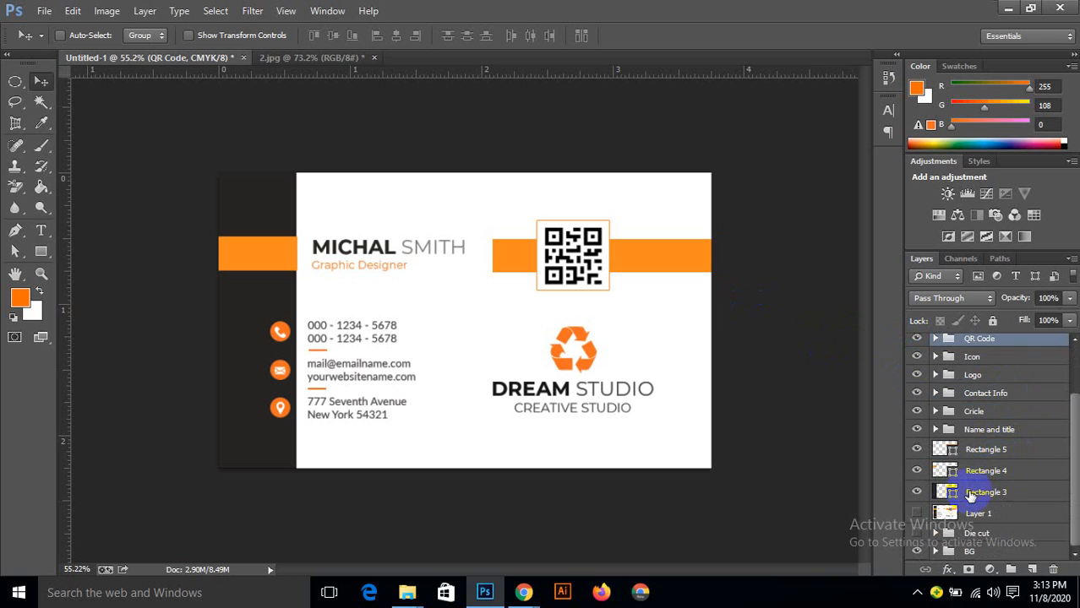
click(980, 490)
shift+click(980, 467)
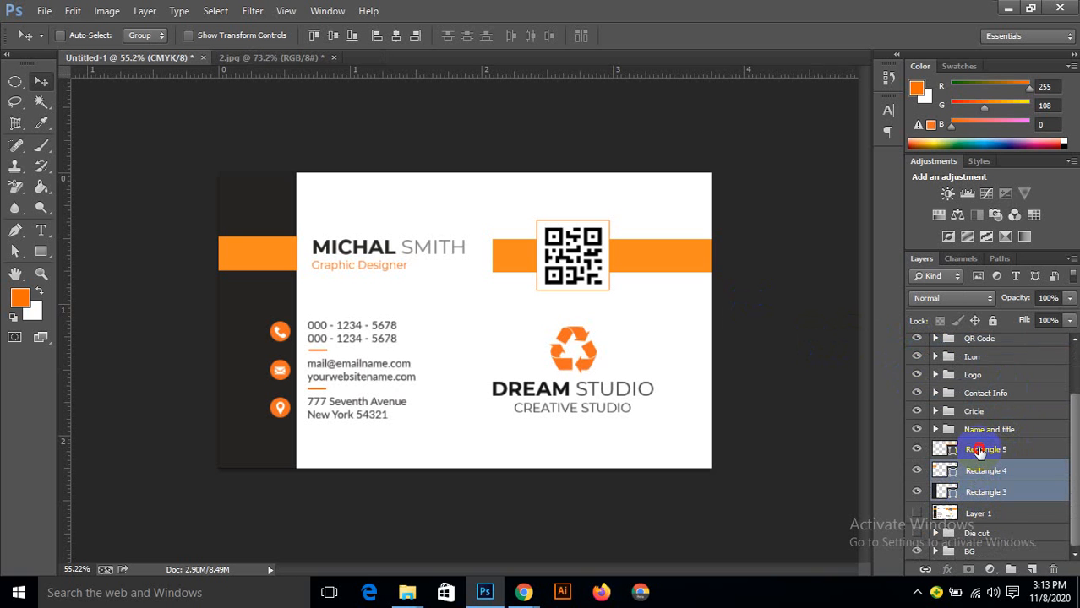
shift+click(977, 450)
scroll(980, 439, up, 2)
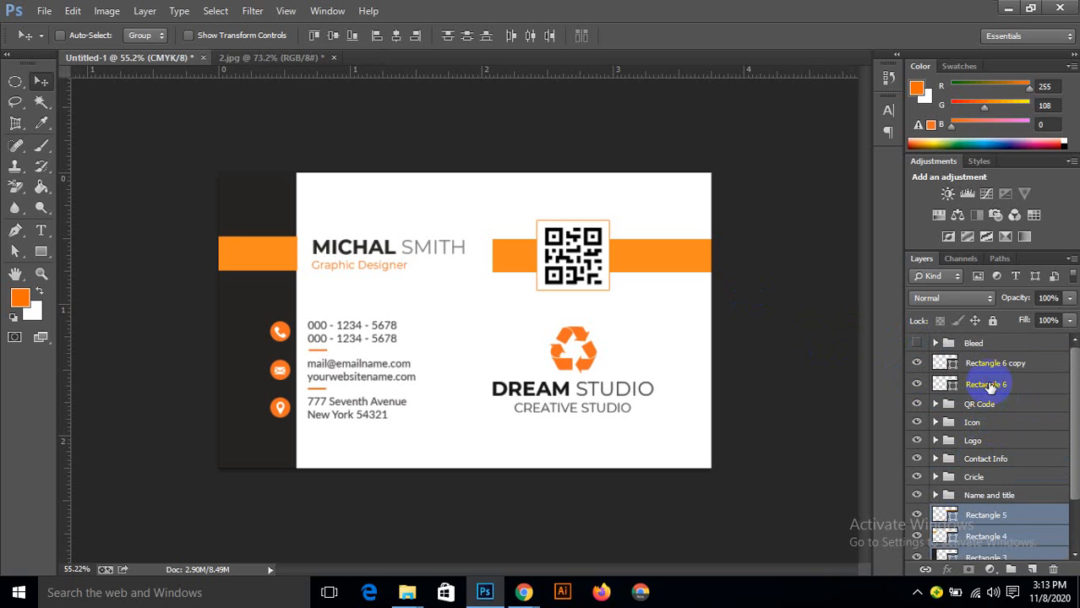
shift+click(989, 384)
shift+click(982, 363)
Step: Group the Rectangle 6 copy, Rectangle 6, Rectangle 5, Rectangle 4 and Rectangle 3 layers and name the group "Design"
click(986, 364)
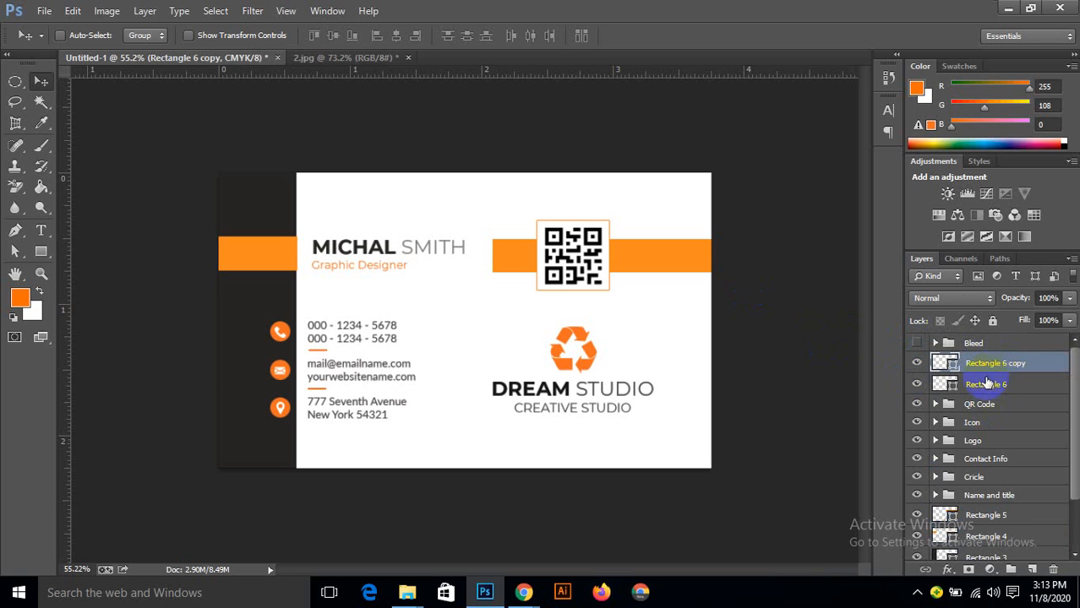
ctrl+click(983, 386)
scroll(997, 431, down, 2)
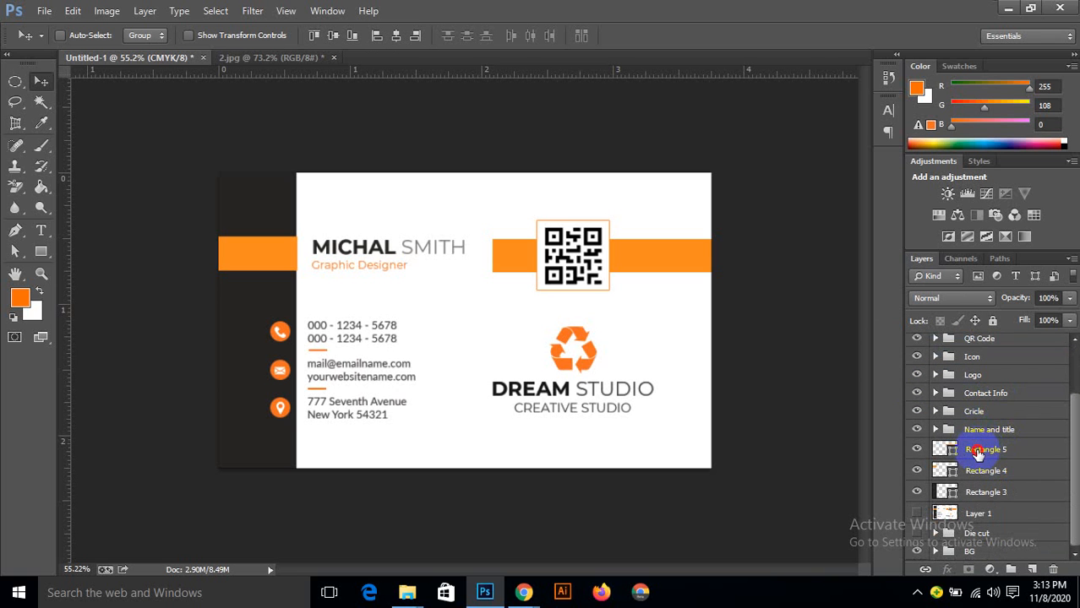
ctrl+click(975, 451)
ctrl+click(980, 474)
ctrl+click(980, 494)
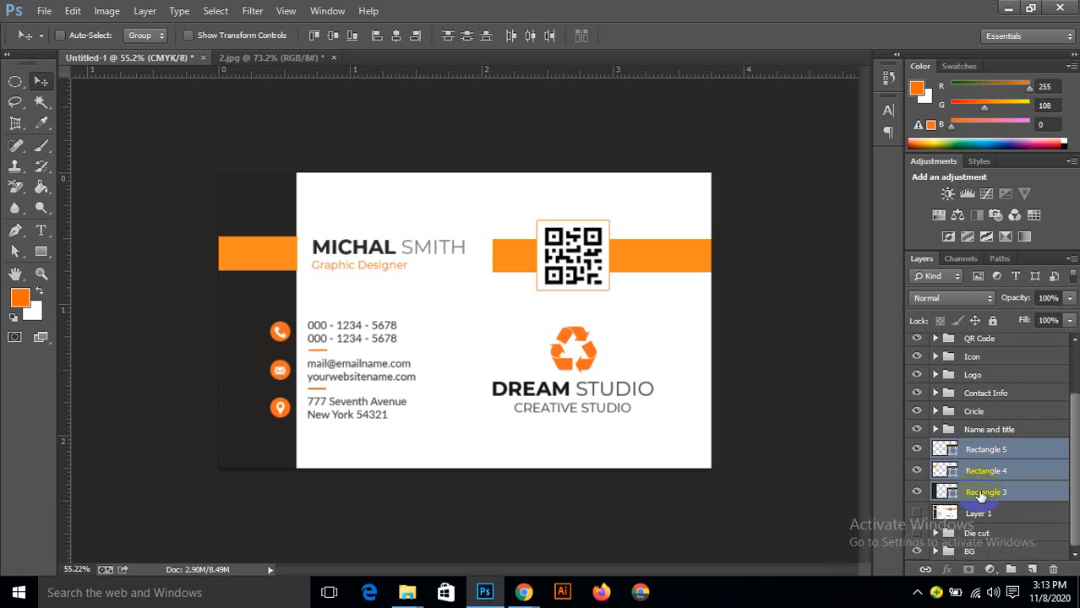
key(ctrl+g)
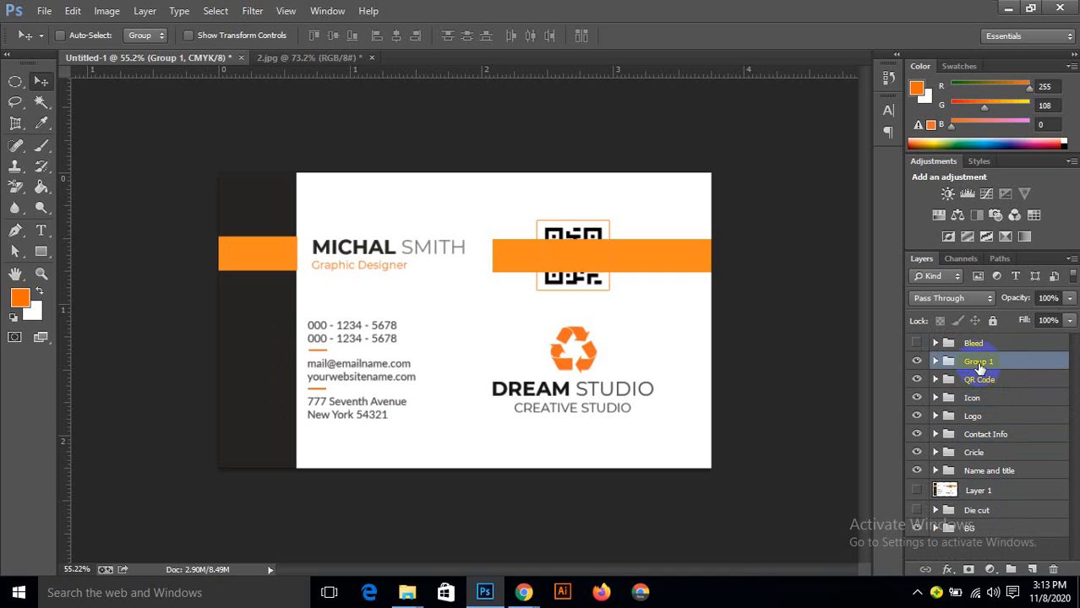
double_click(978, 362)
text(DE)
key(Return)
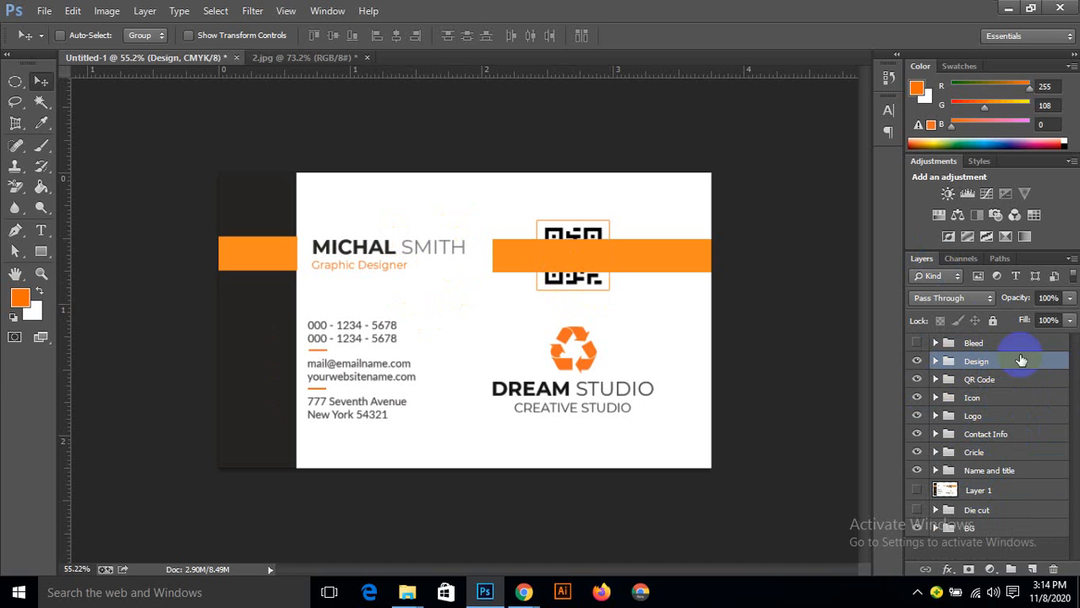
Step: Move the Die cut group to the top of the layer stack, above Bleed
click(977, 347)
click(993, 512)
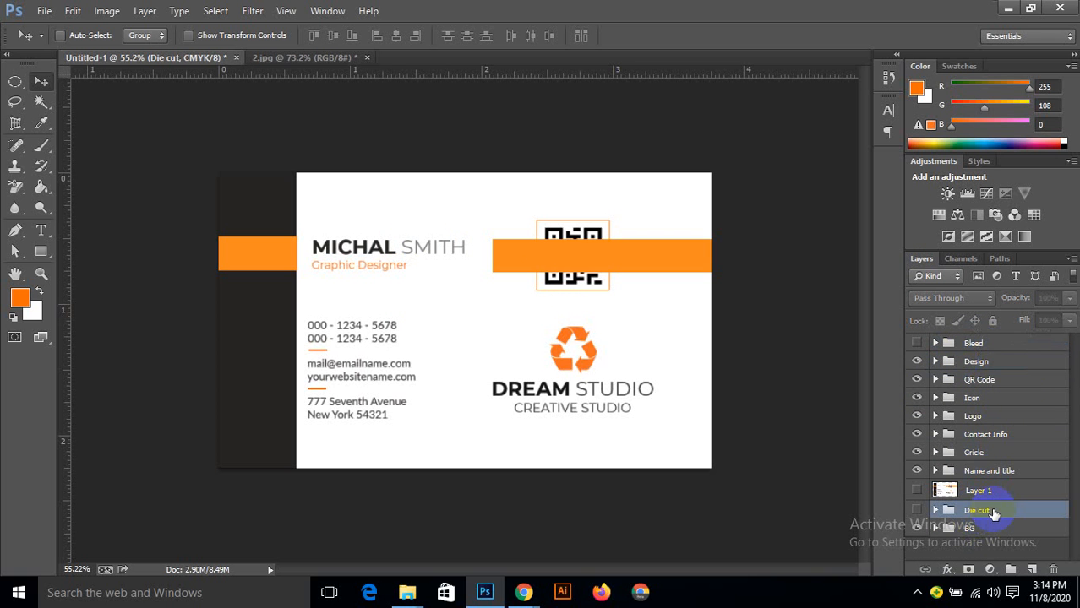
drag(993, 512, 987, 341)
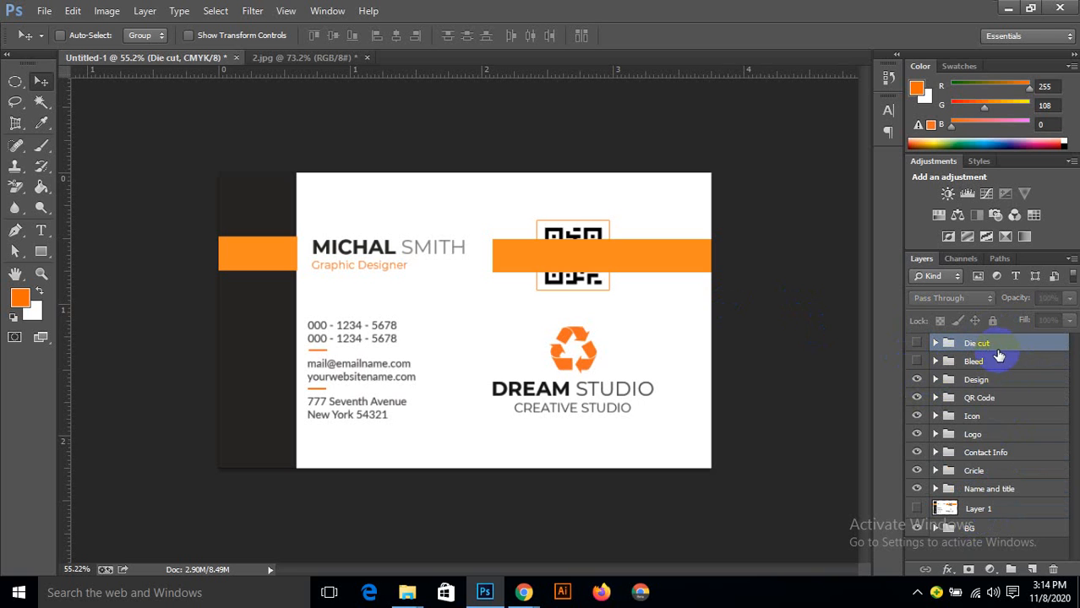
Step: Reorder the Name and title, Logo and QR Code groups, in that sequence, between the Bleed and Design groups
drag(993, 487, 1012, 380)
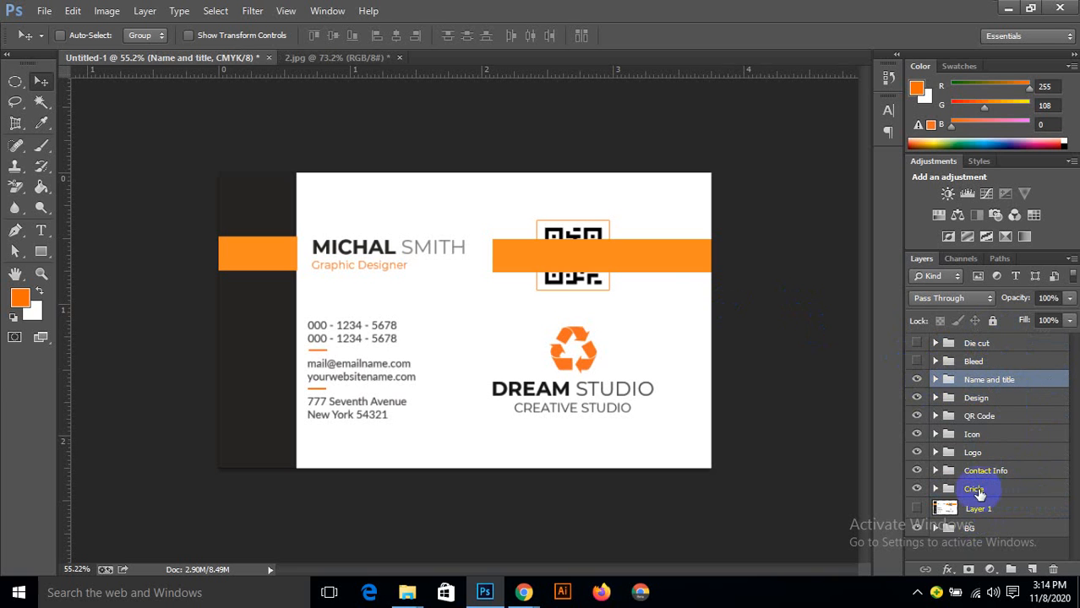
drag(978, 454, 1028, 389)
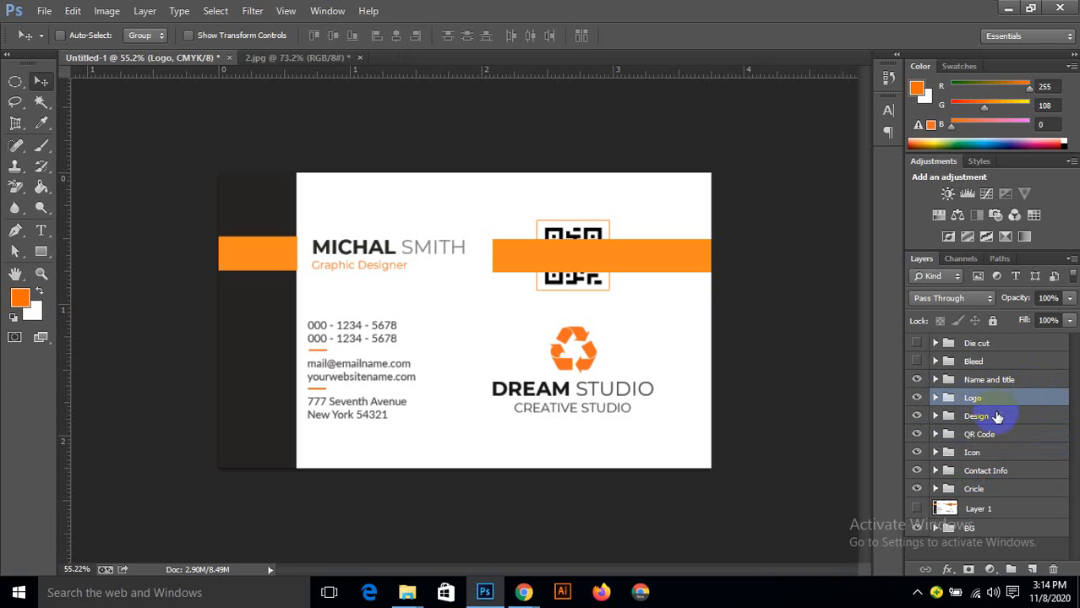
click(996, 417)
drag(995, 434, 1025, 414)
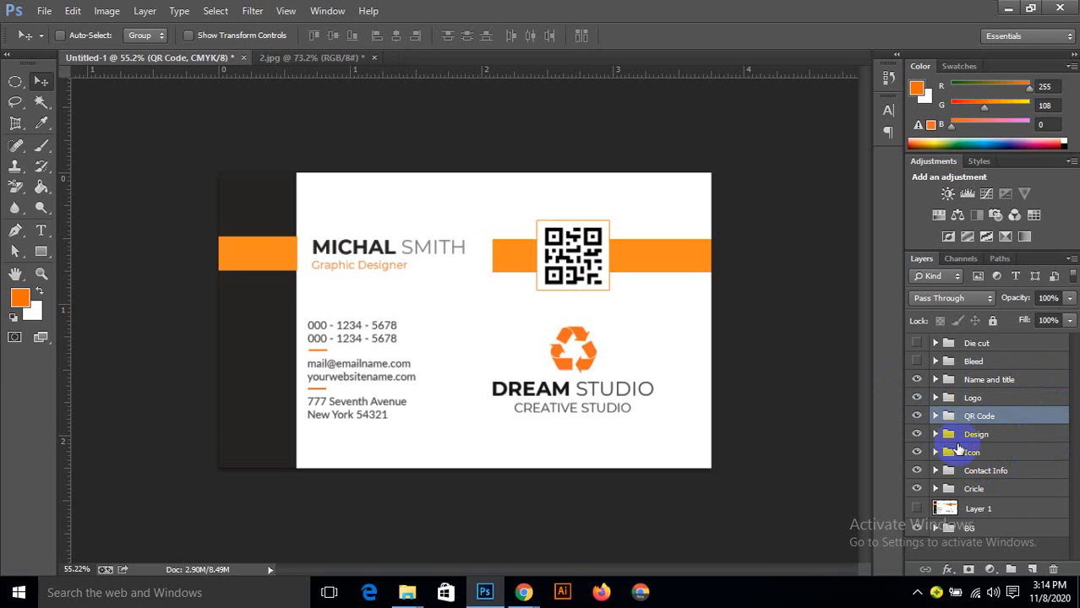
Step: Move the Icon and Cricle groups into the Contact Info group
click(1003, 452)
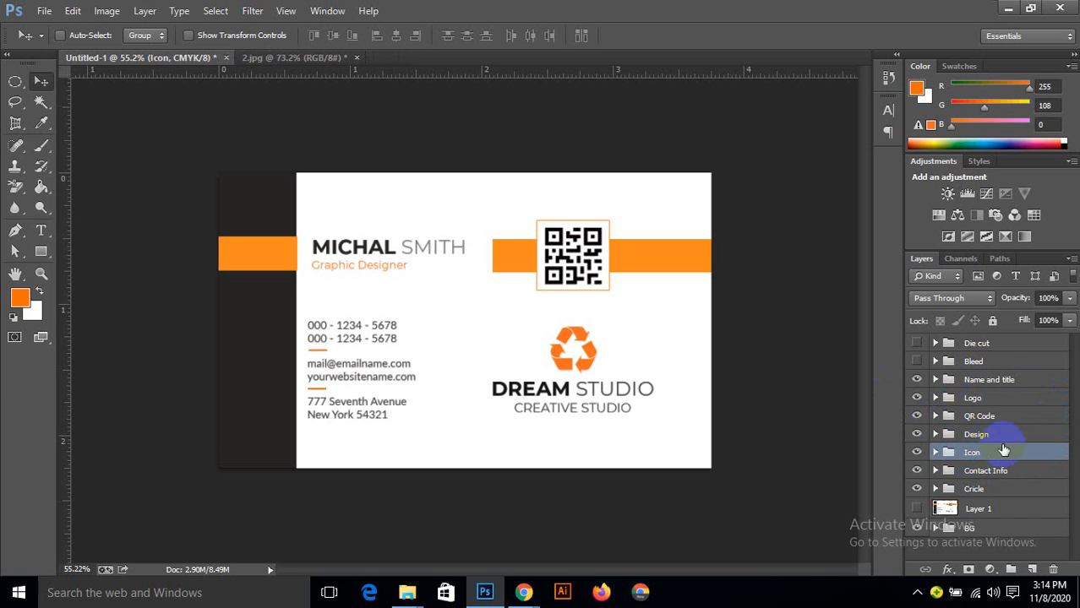
ctrl+click(974, 490)
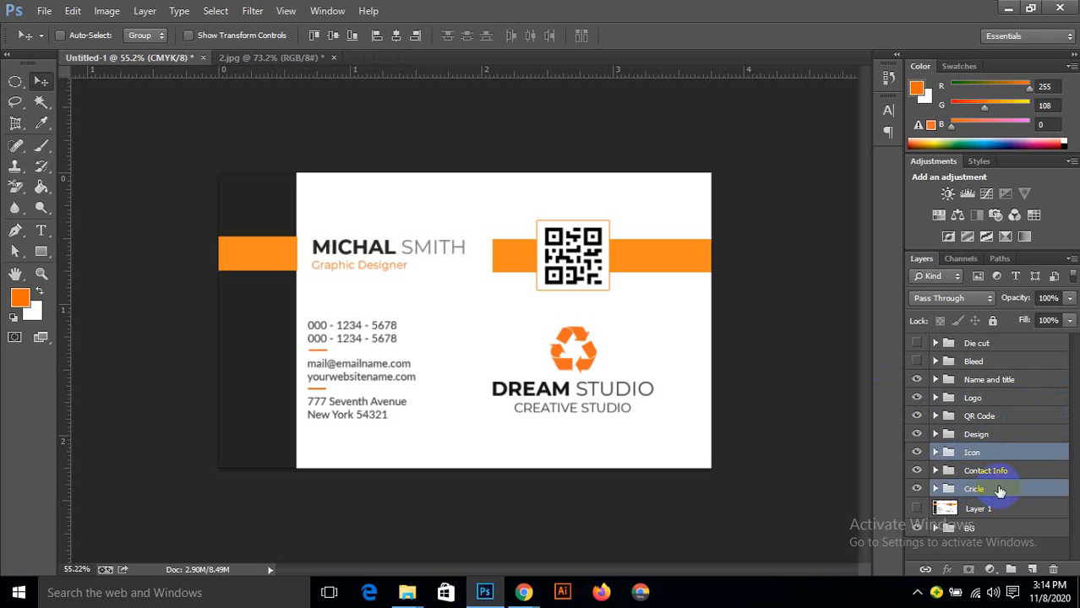
drag(987, 488, 993, 471)
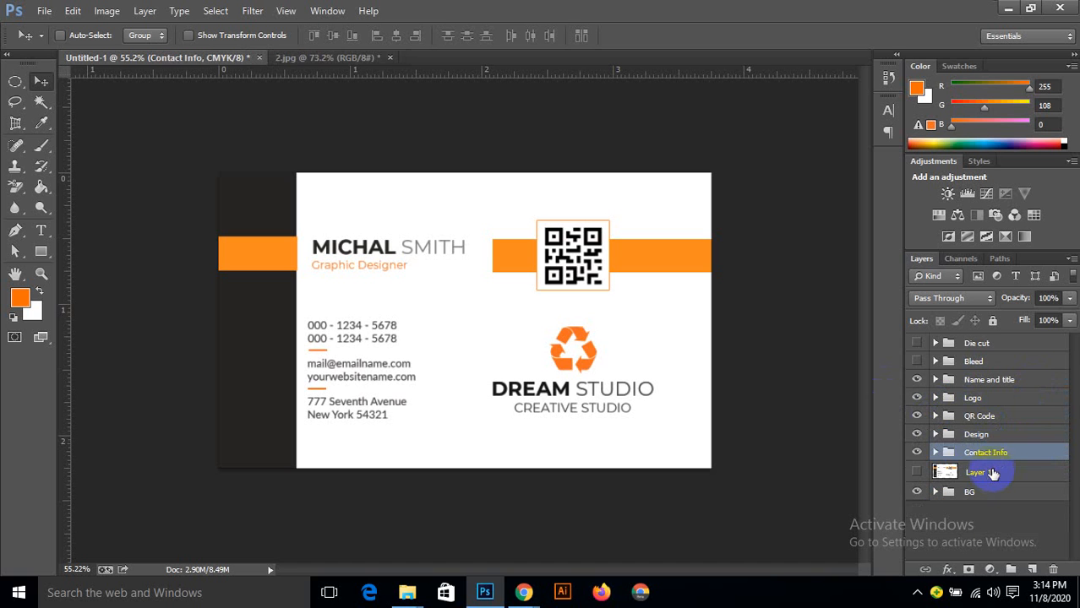
Step: Place the Icon and Cricle groups above the text layers inside Contact Info and collapse the group
click(935, 454)
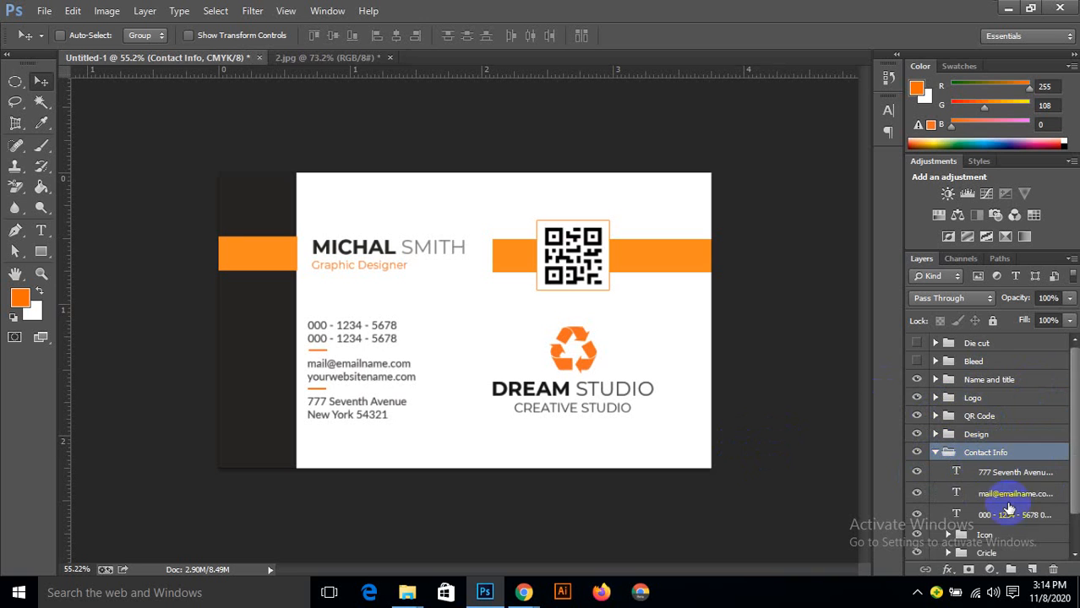
scroll(984, 507, down, 1)
click(998, 500)
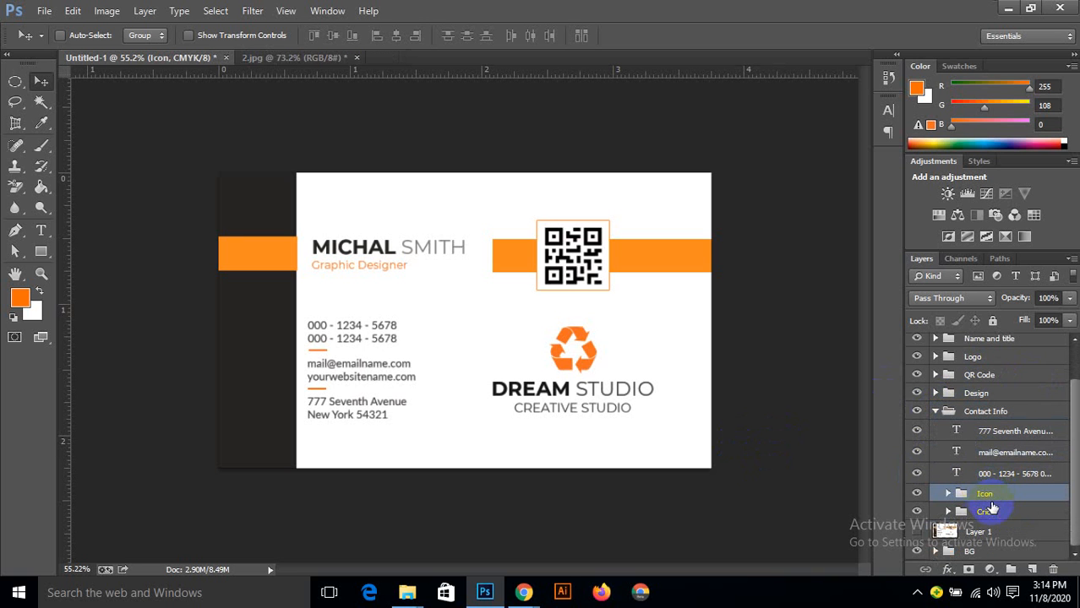
shift+click(988, 512)
drag(1000, 495, 985, 427)
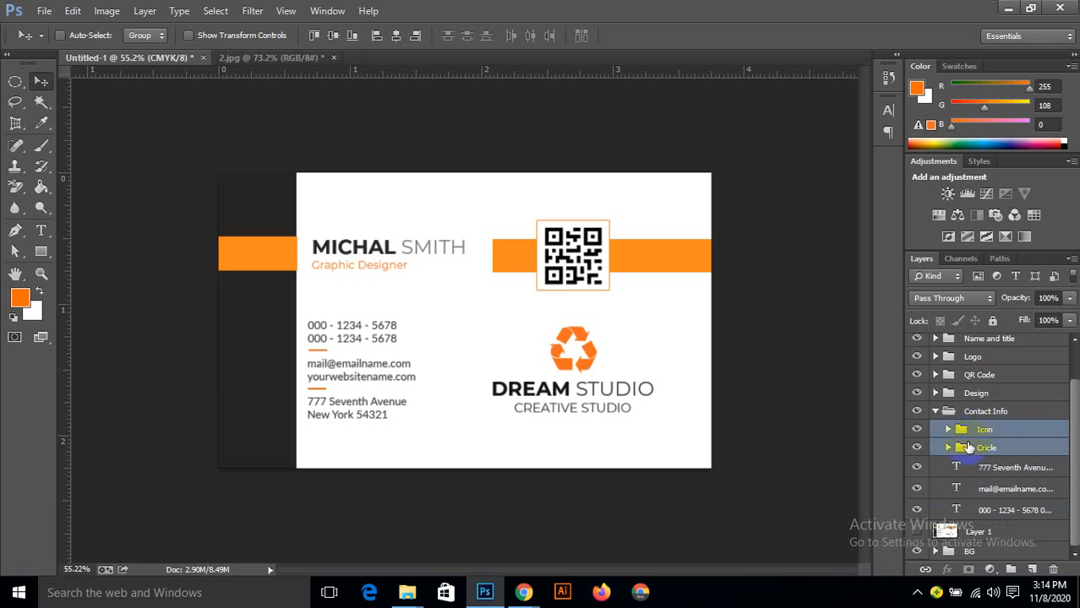
click(951, 445)
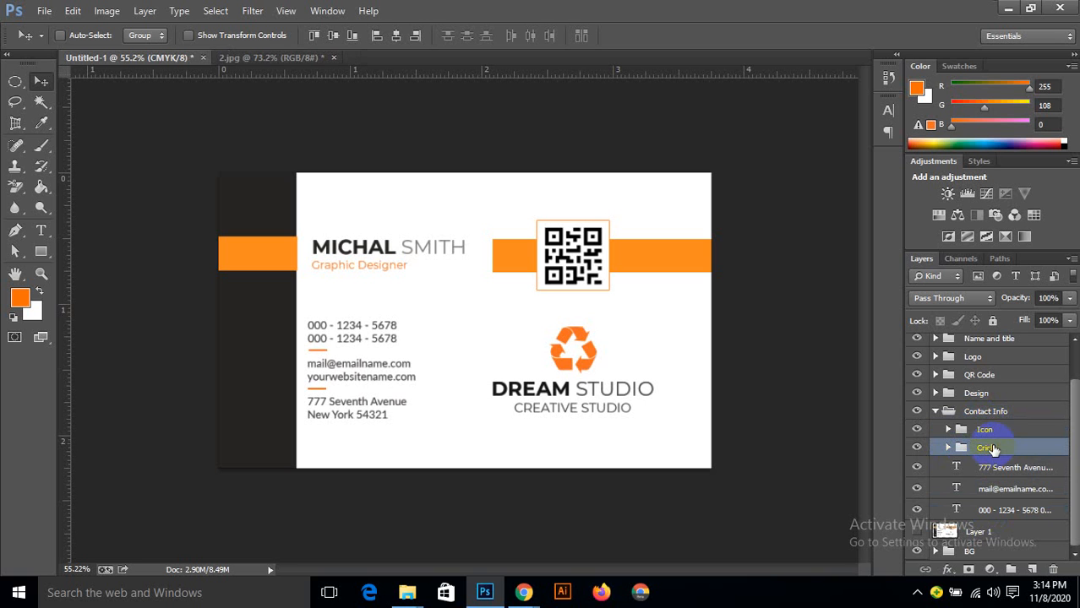
click(948, 430)
click(948, 430)
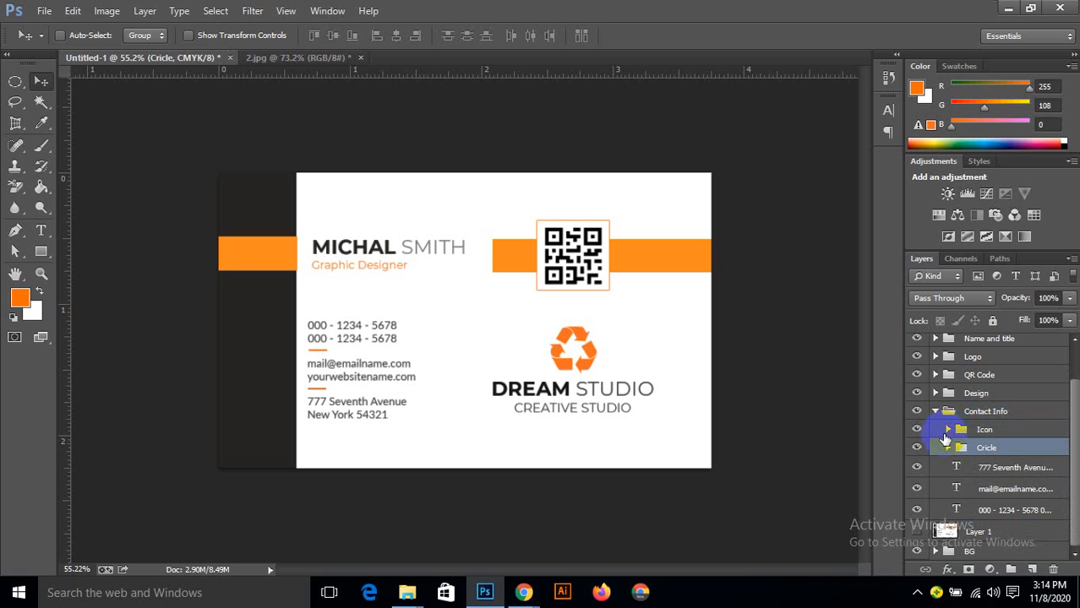
click(936, 413)
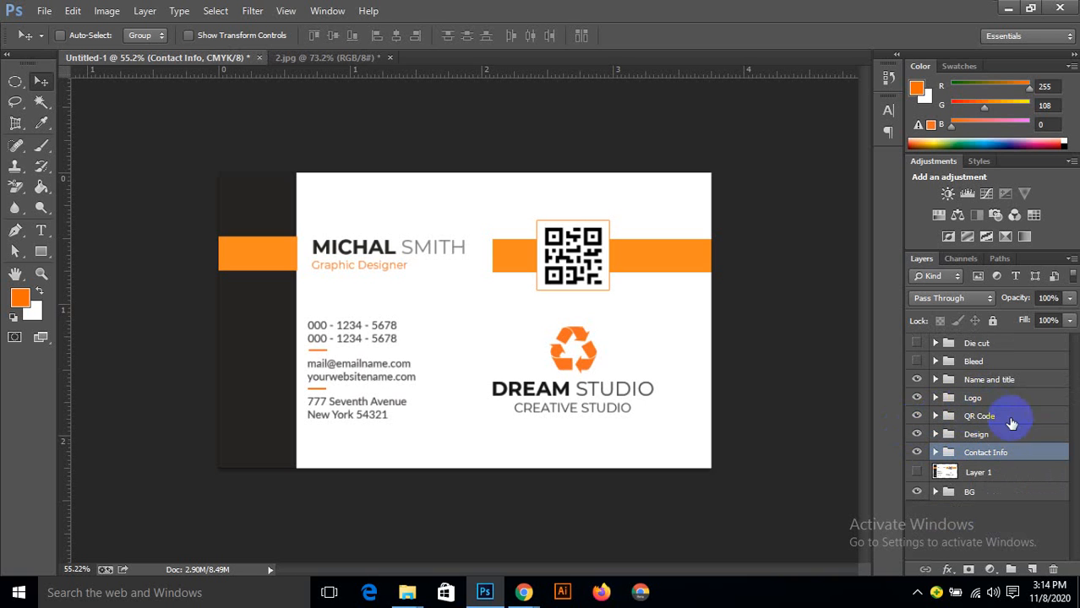
Step: Move the Contact Info group between Logo and QR Code, and delete the hidden reference image Layer 1
drag(1001, 453, 1017, 415)
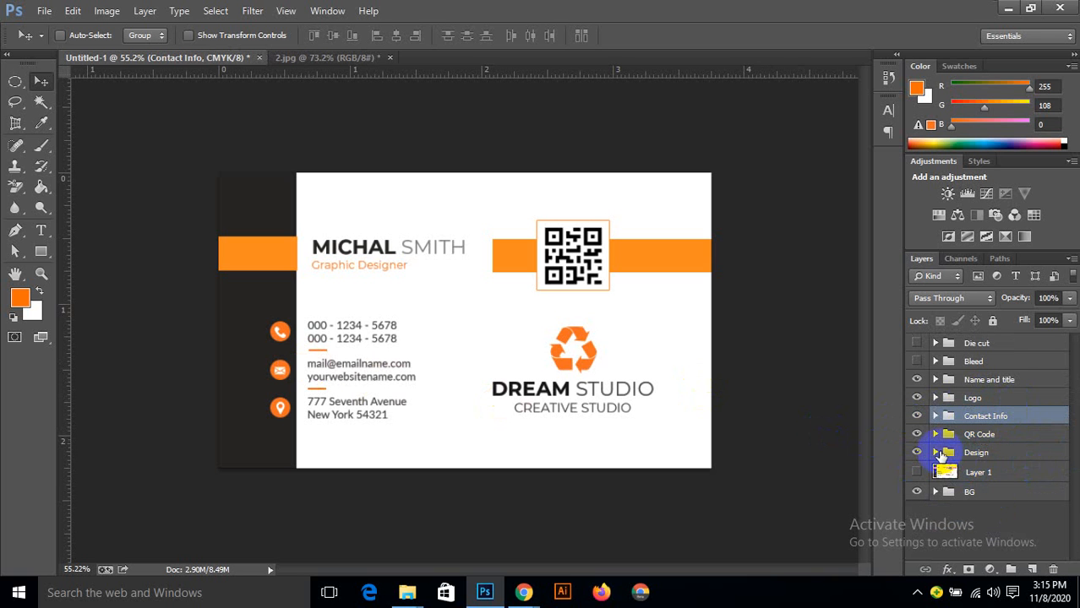
click(975, 474)
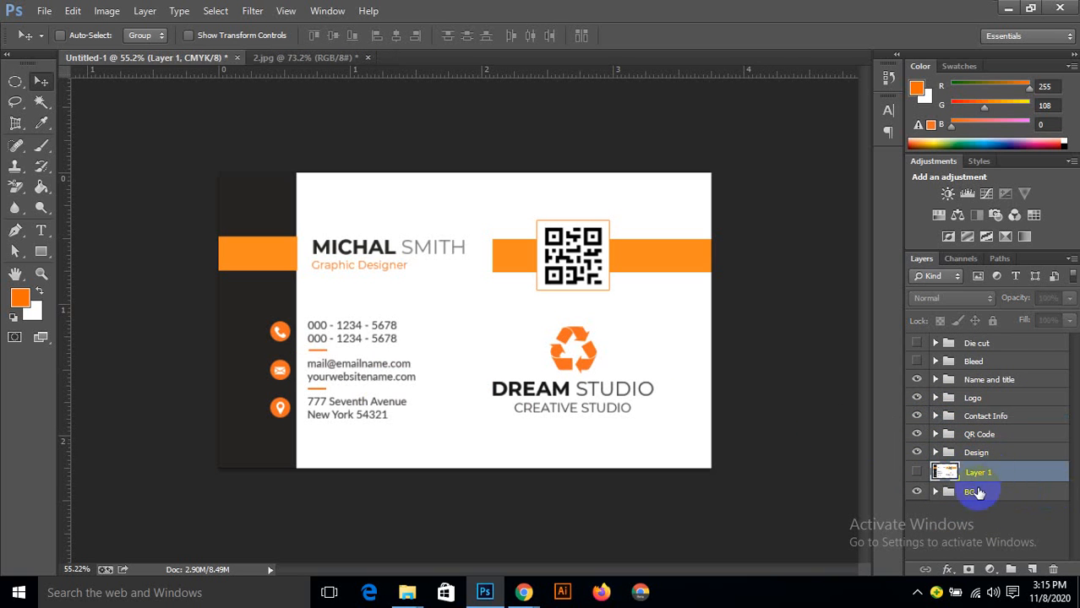
key(Delete)
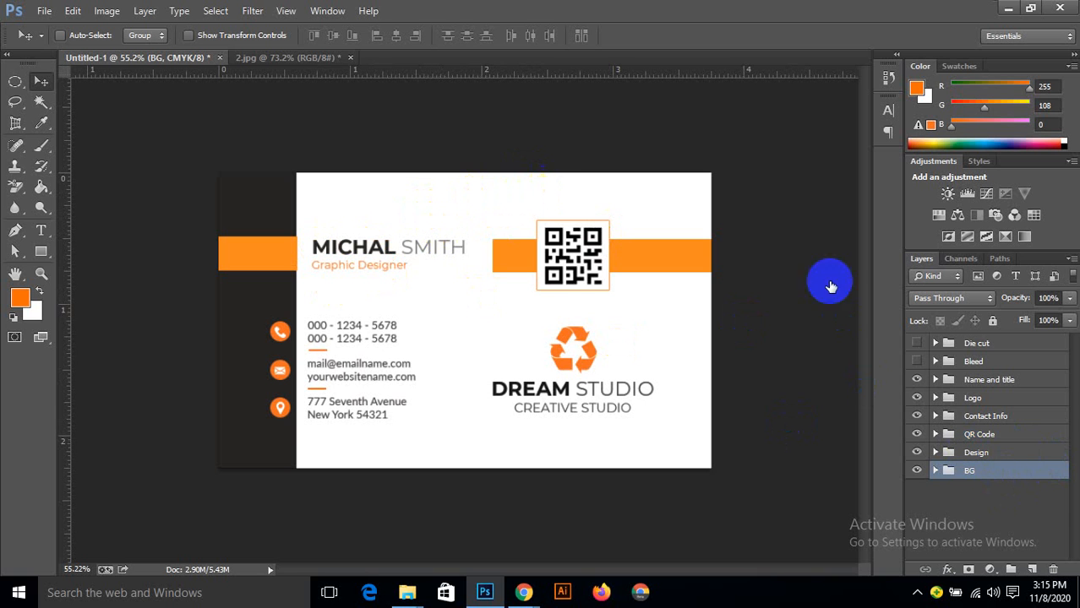
Step: Examine the complete card front at various magnifications, checking the text, icons, QR code and logo
scroll(350, 228, up, 2)
scroll(350, 229, down, 2)
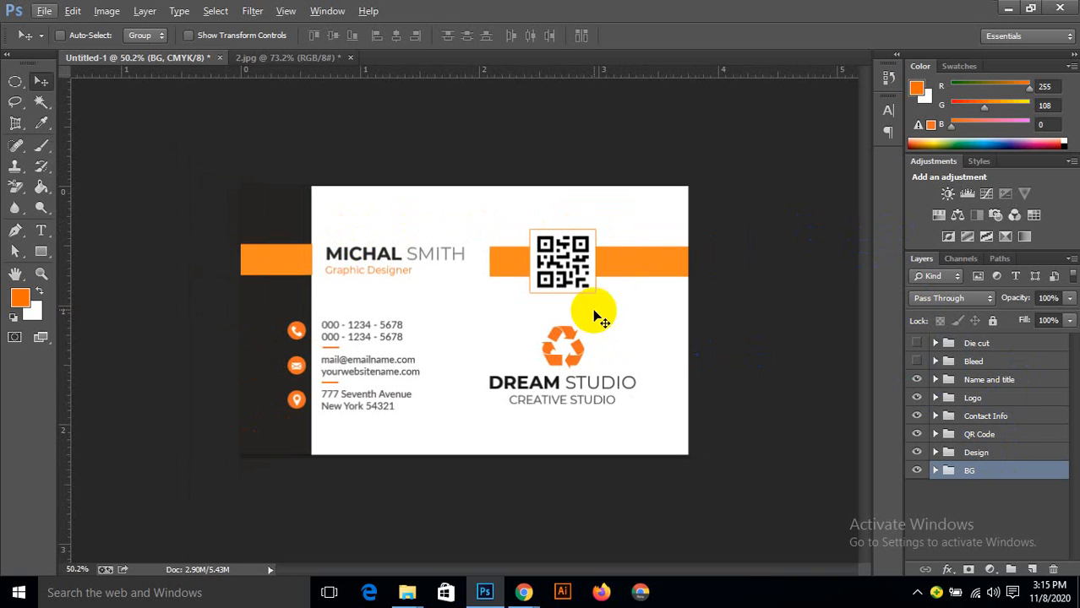
scroll(246, 212, up, 1)
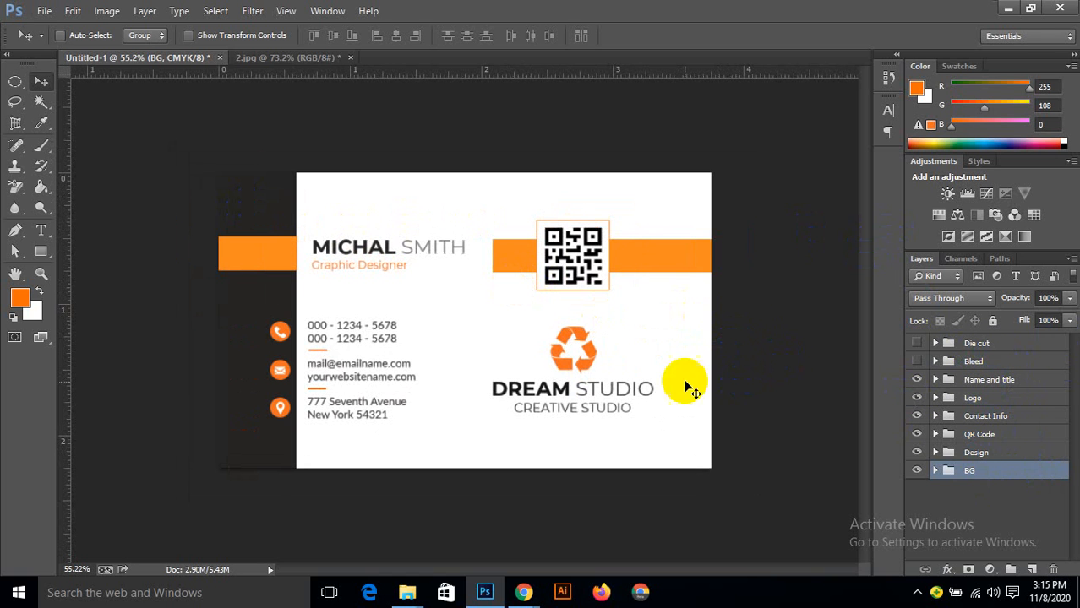
scroll(912, 433, up, 1)
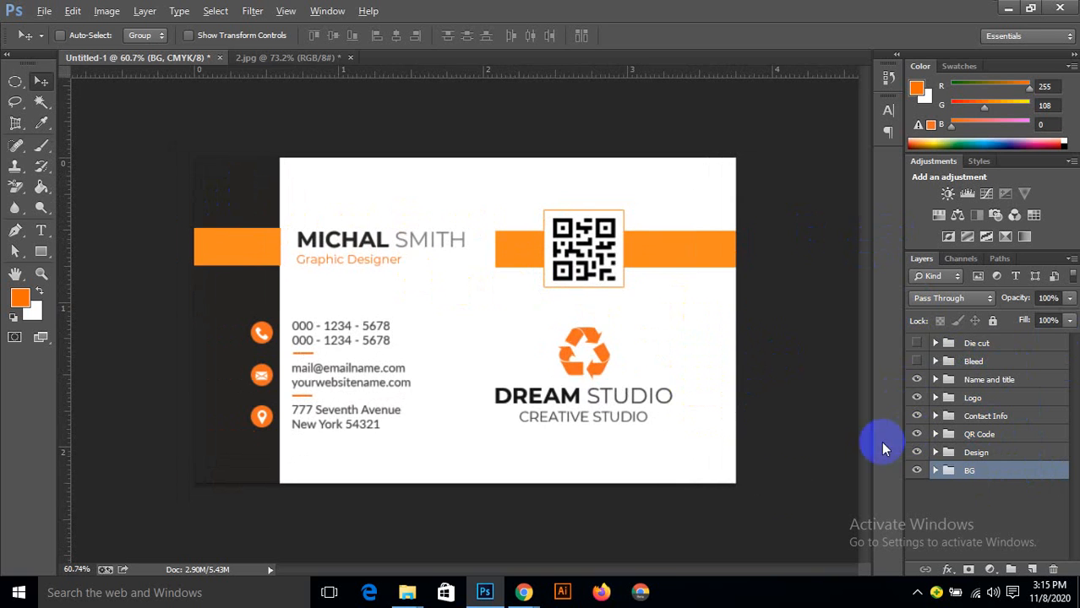
scroll(725, 495, up, 4)
scroll(723, 494, down, 4)
scroll(604, 539, up, 2)
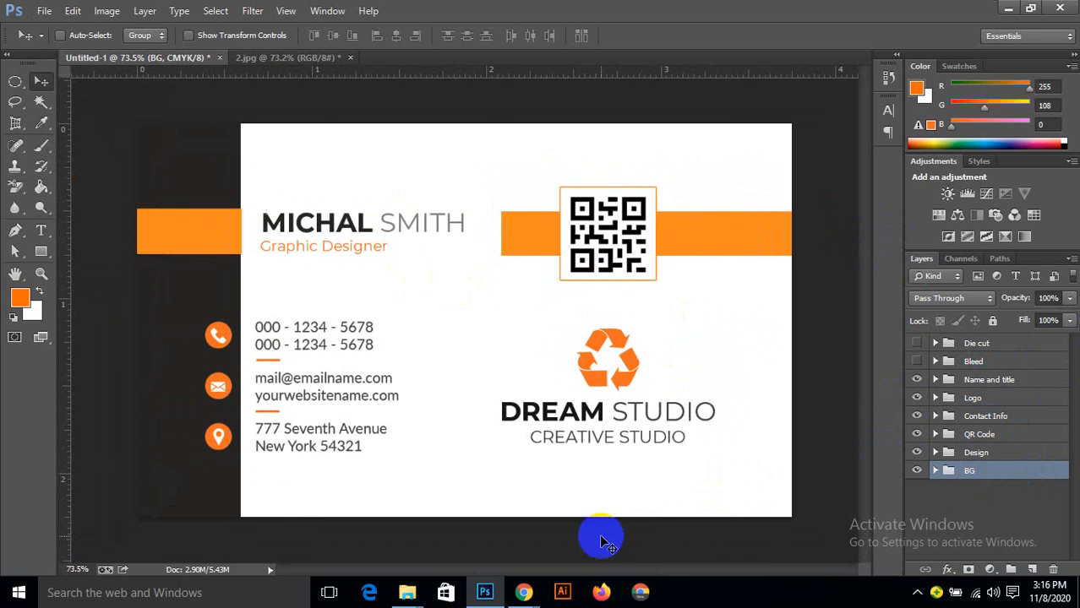
mouse_move(568, 572)
mouse_down()
mouse_move(639, 569)
mouse_move(549, 569)
mouse_move(586, 570)
mouse_up()
scroll(606, 496, down, 2)
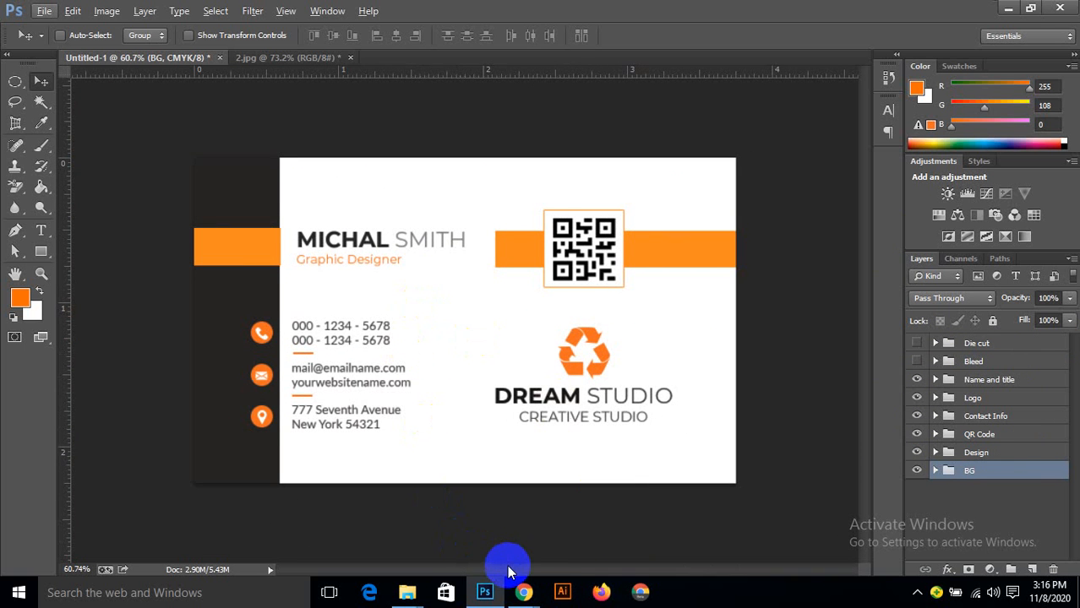
scroll(499, 549, up, 1)
scroll(503, 541, down, 3)
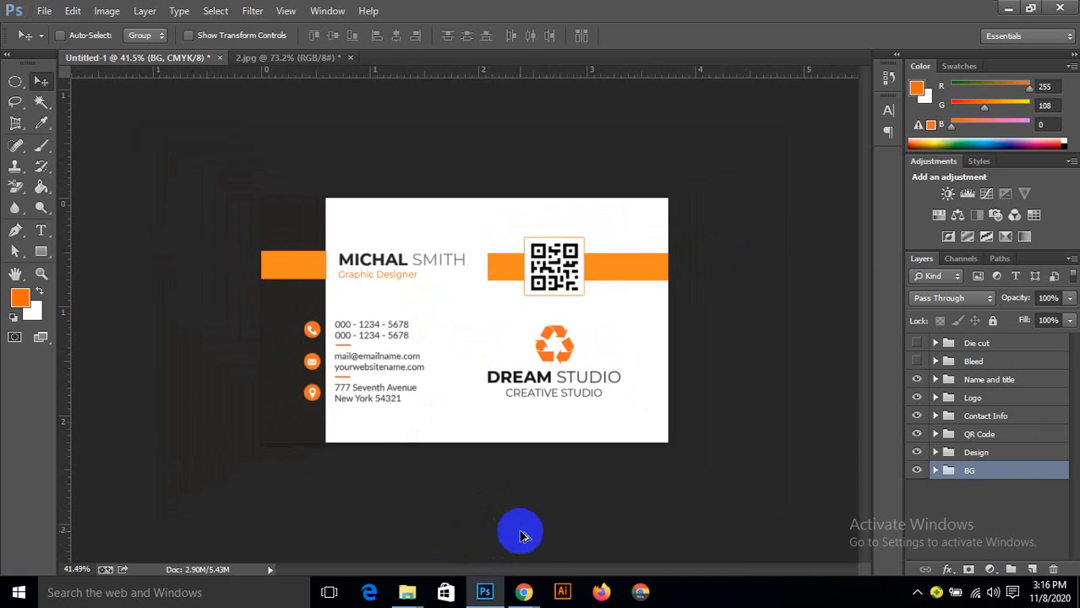
scroll(464, 291, up, 1)
scroll(525, 429, up, 2)
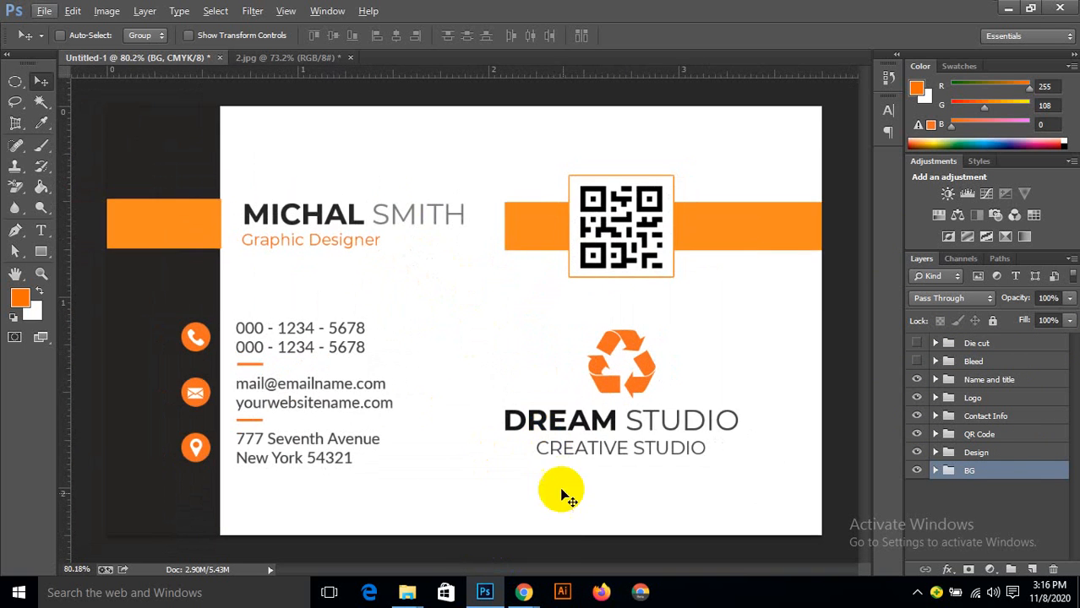
scroll(498, 455, up, 2)
scroll(498, 455, down, 4)
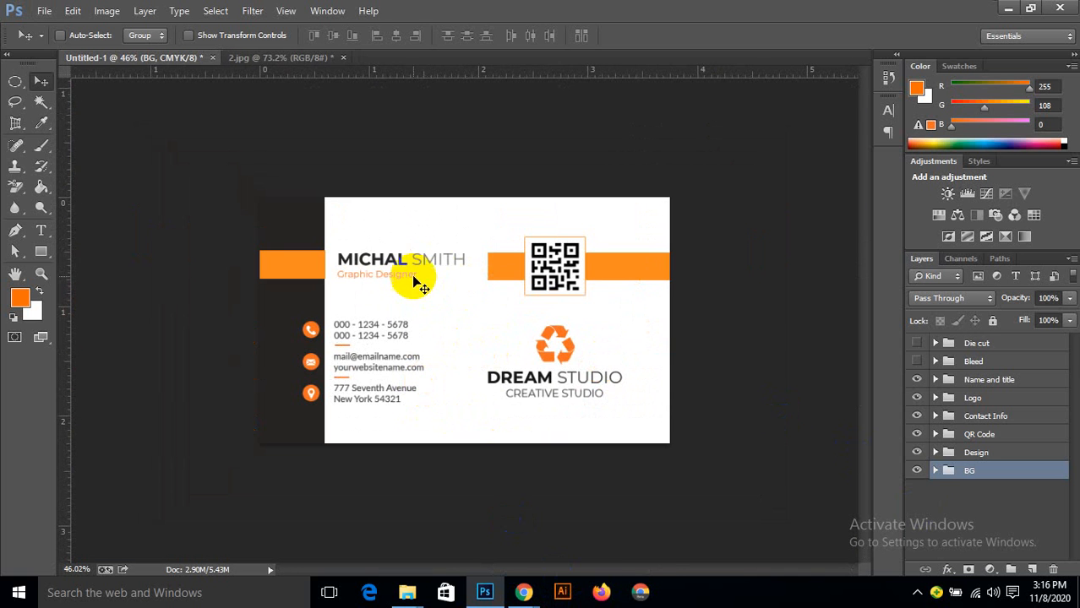
scroll(414, 281, up, 1)
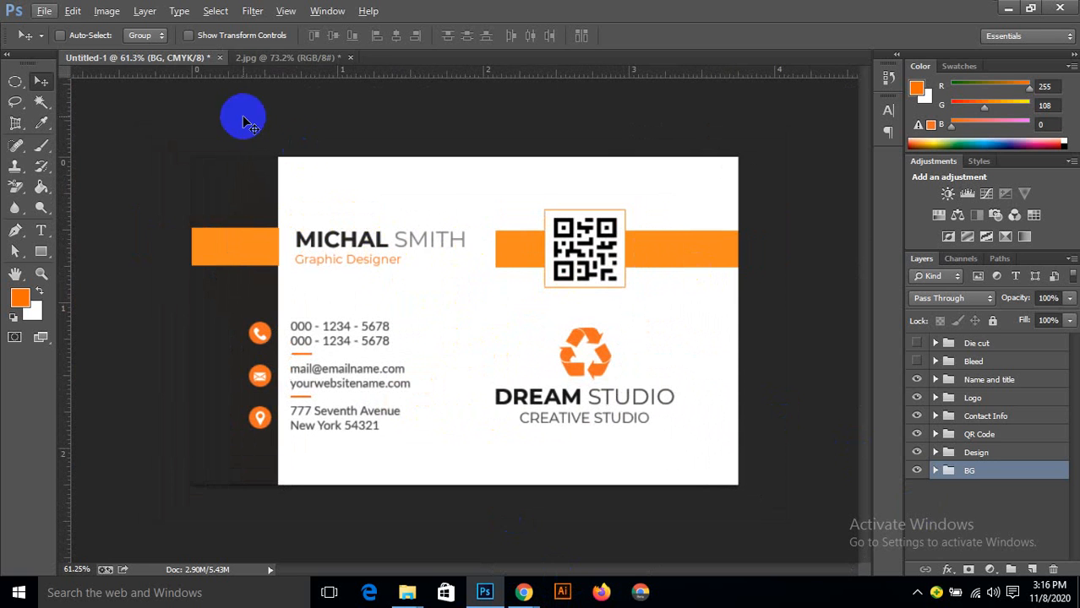
Step: Examine both business card sides in the reference mockup 2.jpg at various magnifications, covering the front layout and the striped back with its website band
click(267, 59)
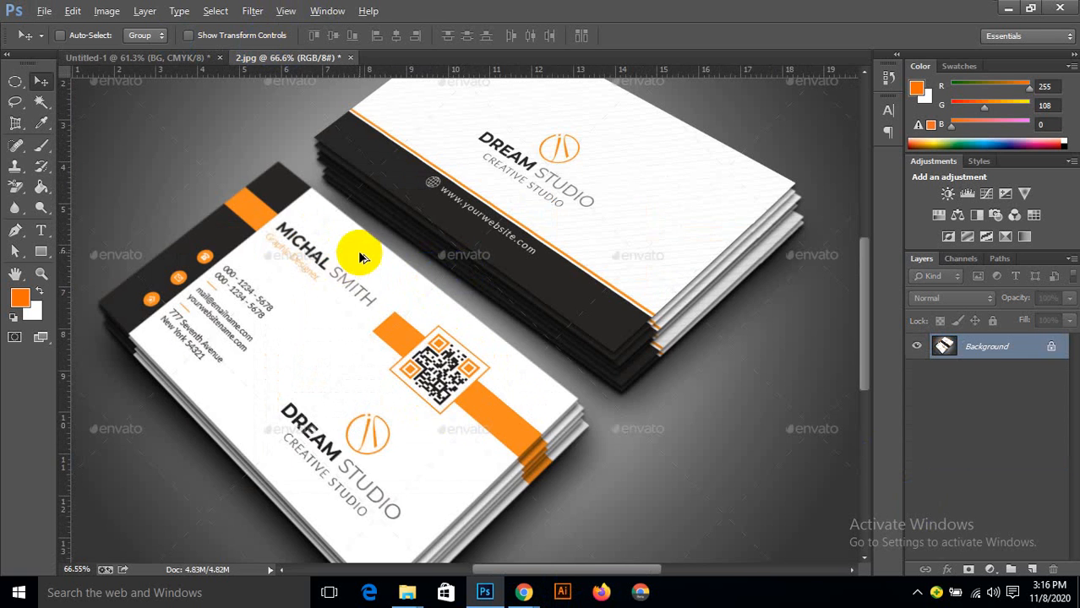
scroll(444, 97, up, 3)
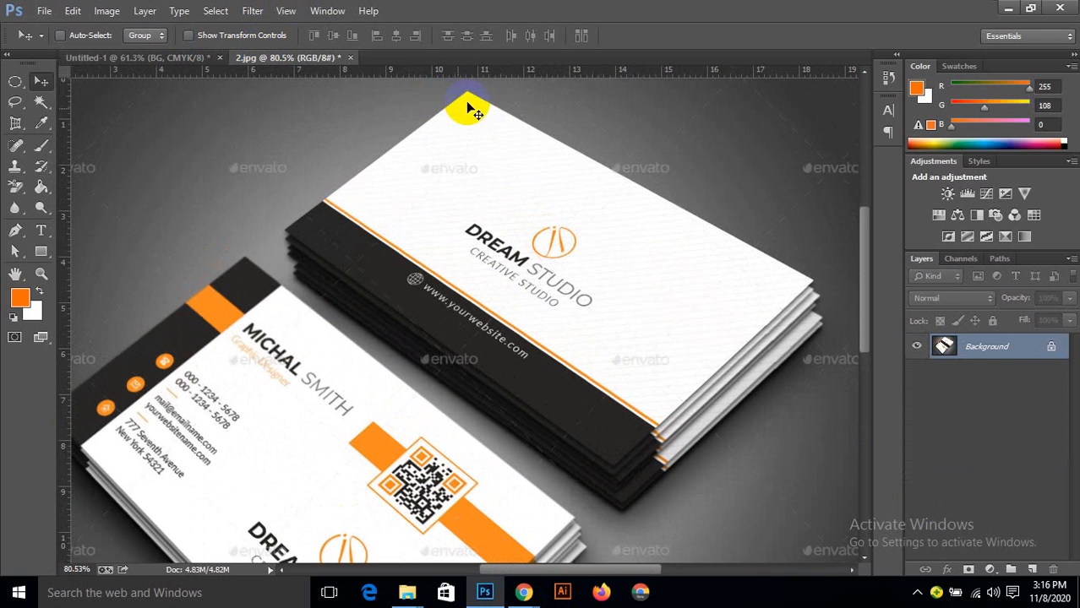
scroll(638, 254, down, 2)
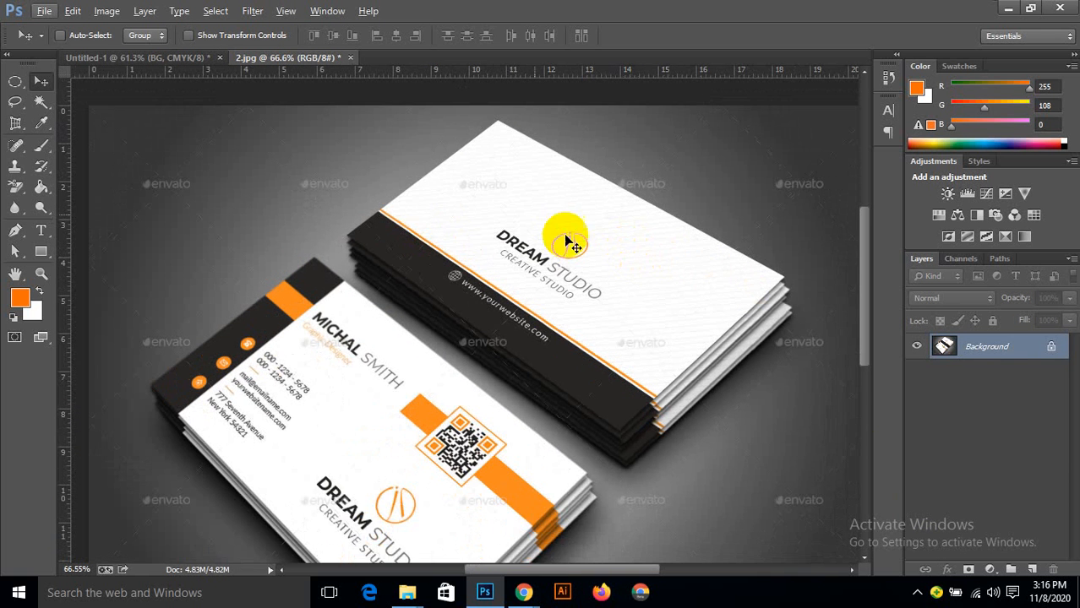
scroll(561, 279, up, 1)
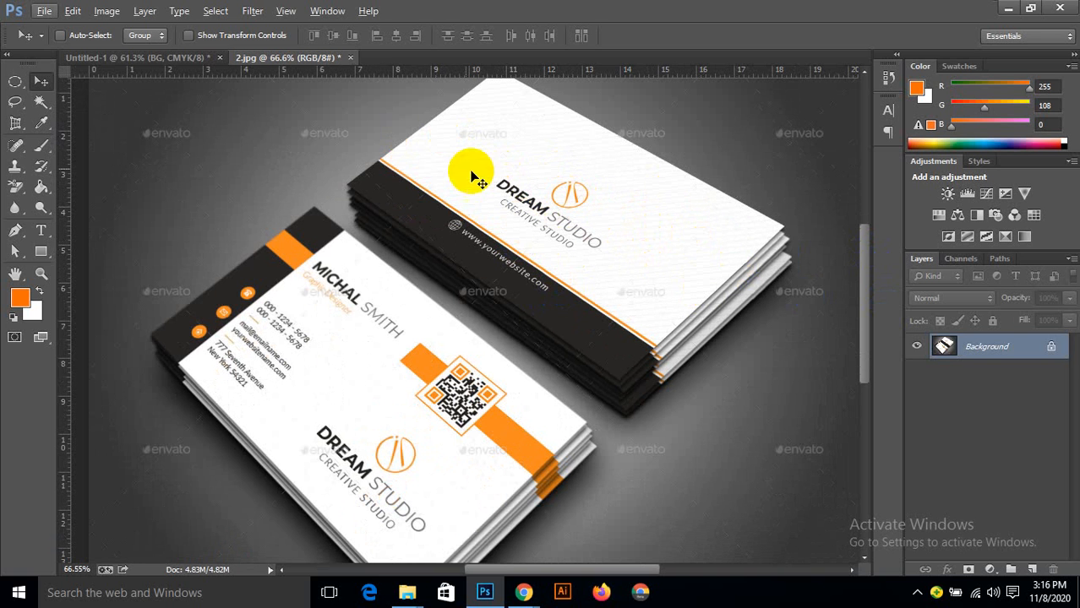
click(365, 161)
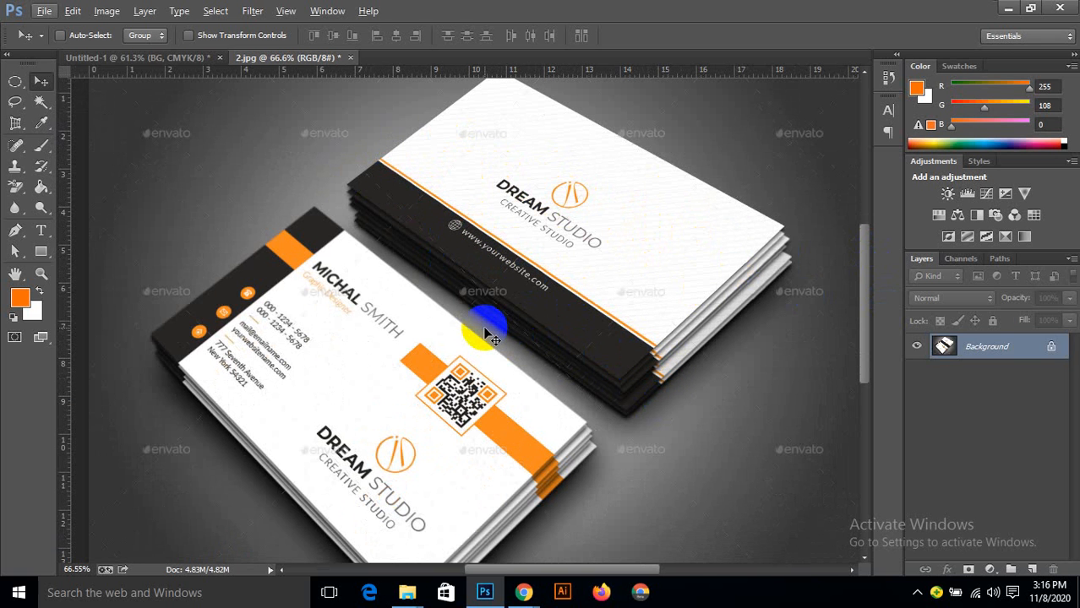
scroll(533, 161, up, 1)
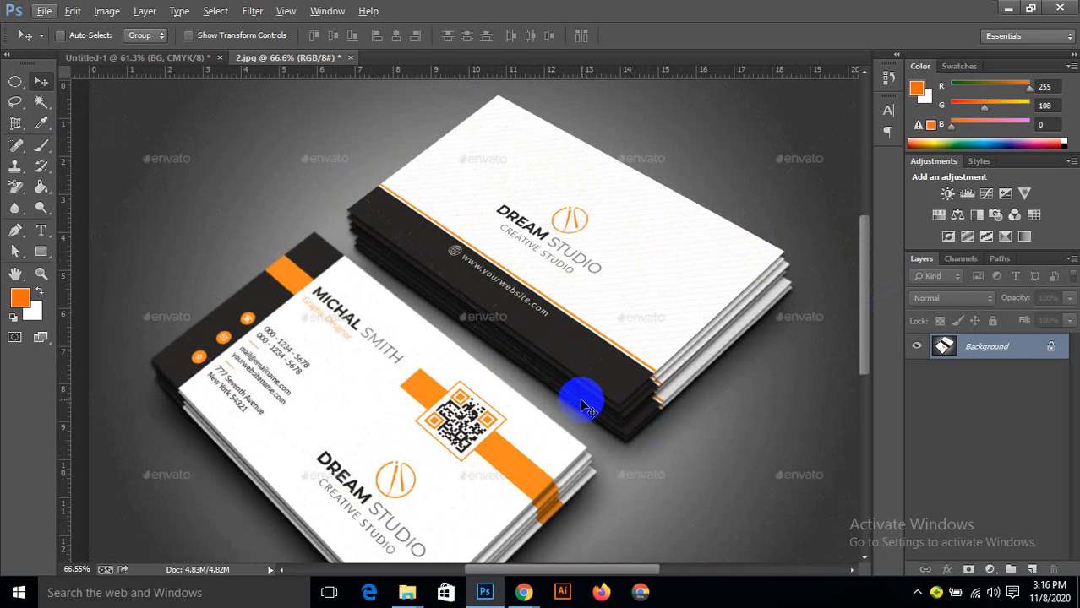
mouse_move(525, 593)
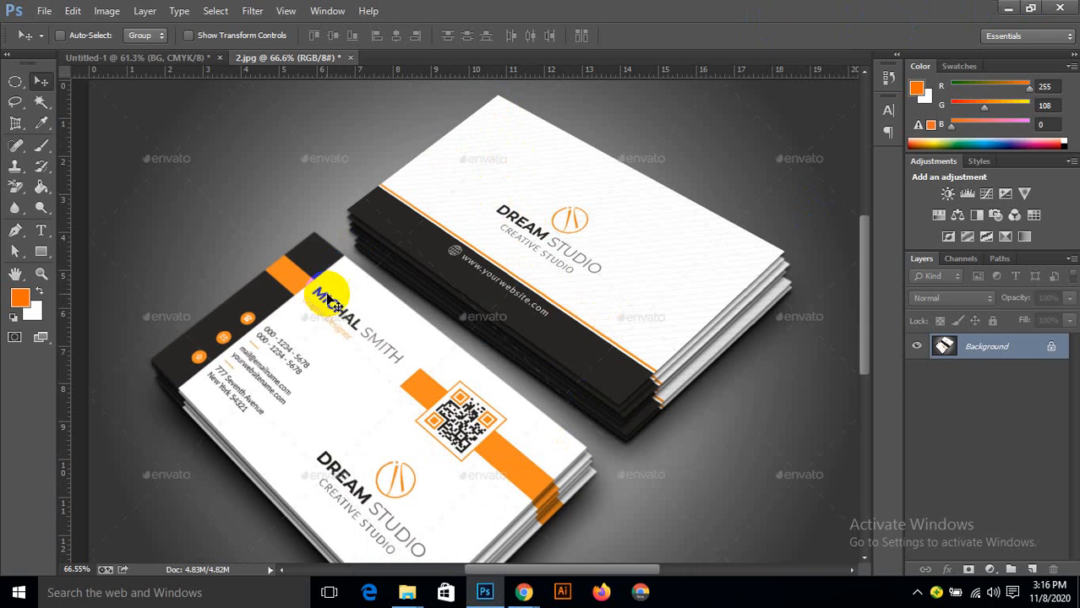
scroll(254, 274, down, 1)
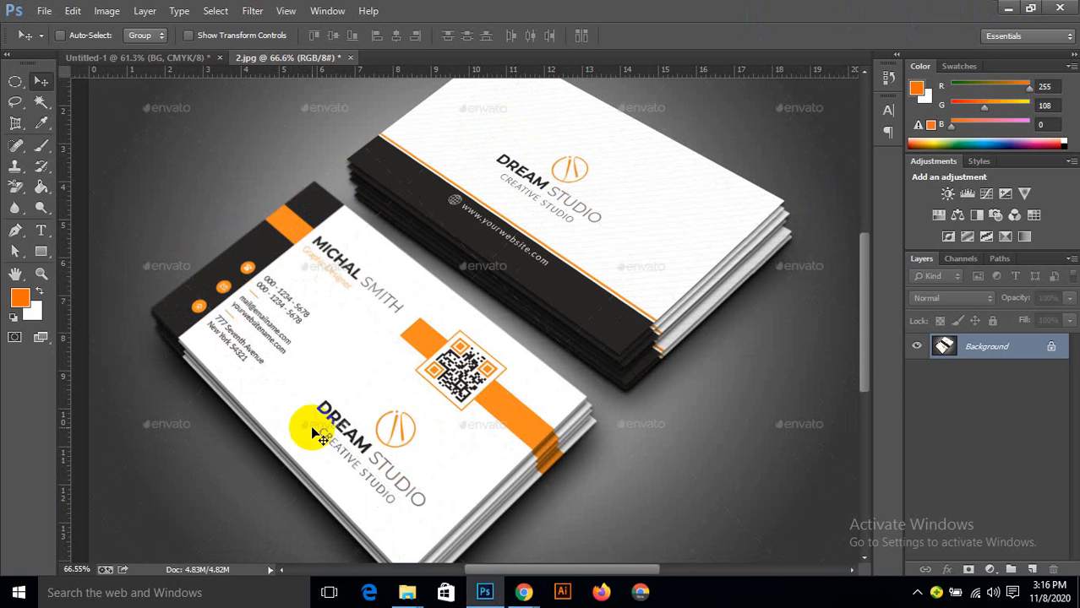
scroll(308, 184, up, 1)
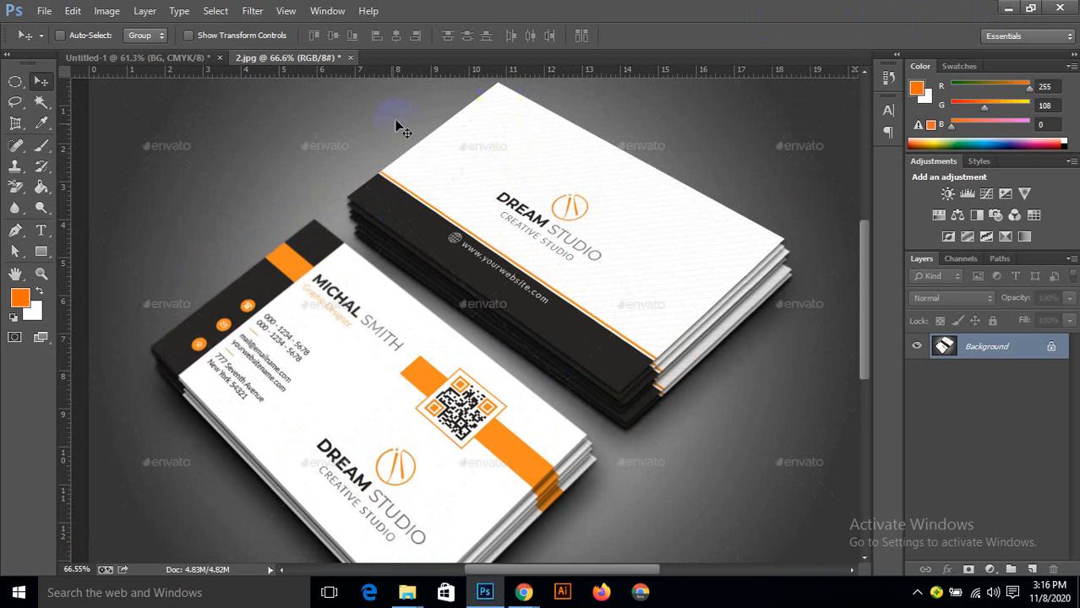
scroll(527, 300, down, 2)
scroll(525, 251, up, 2)
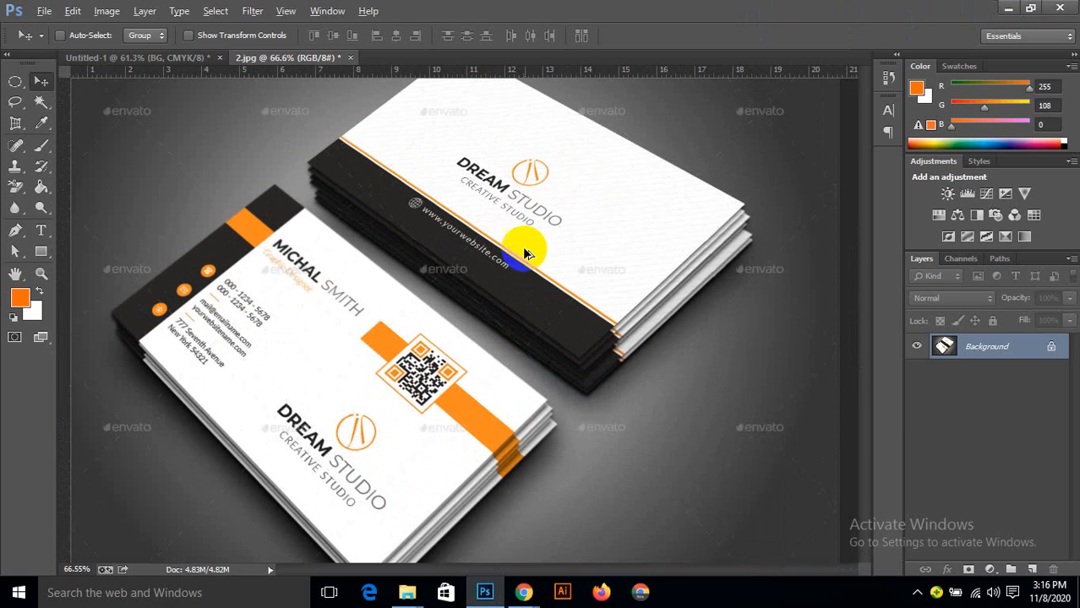
scroll(550, 425, up, 1)
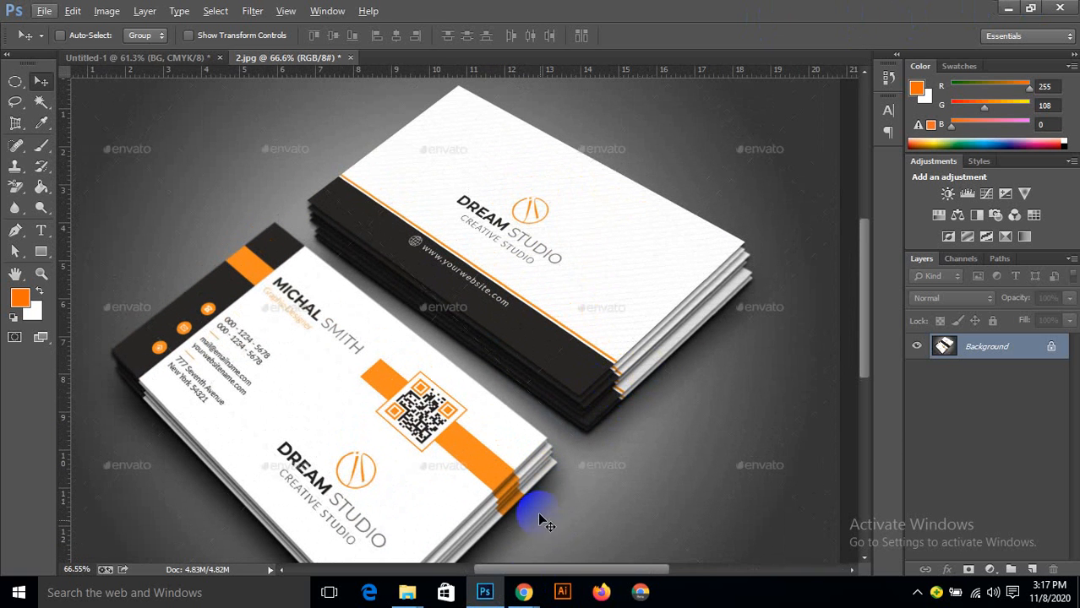
Step: Switch to the Google Meet call in Chrome and dismiss the list of downloaded files
click(412, 477)
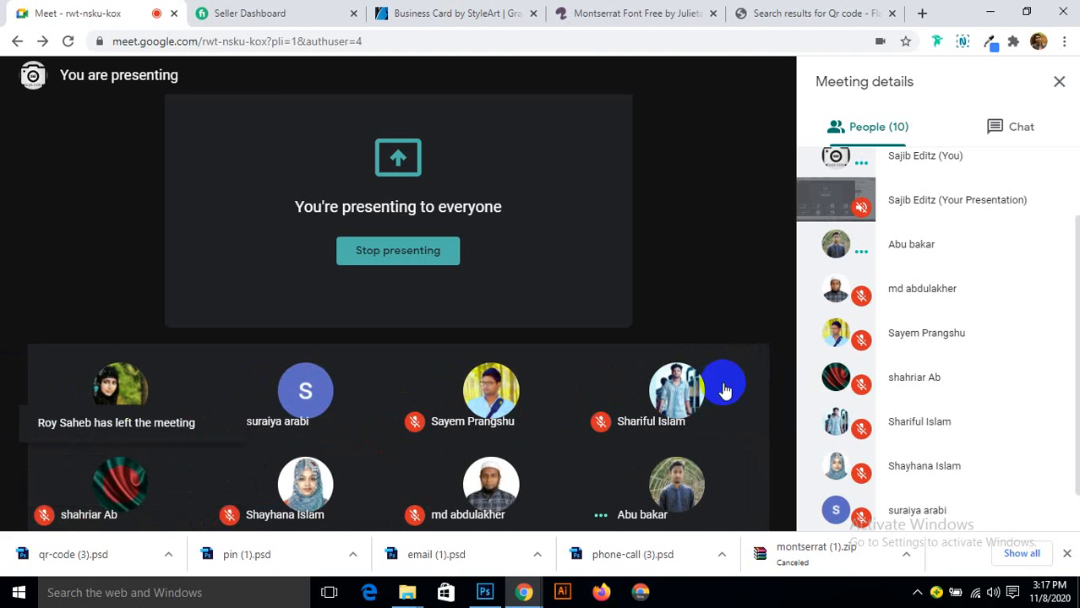
click(1066, 555)
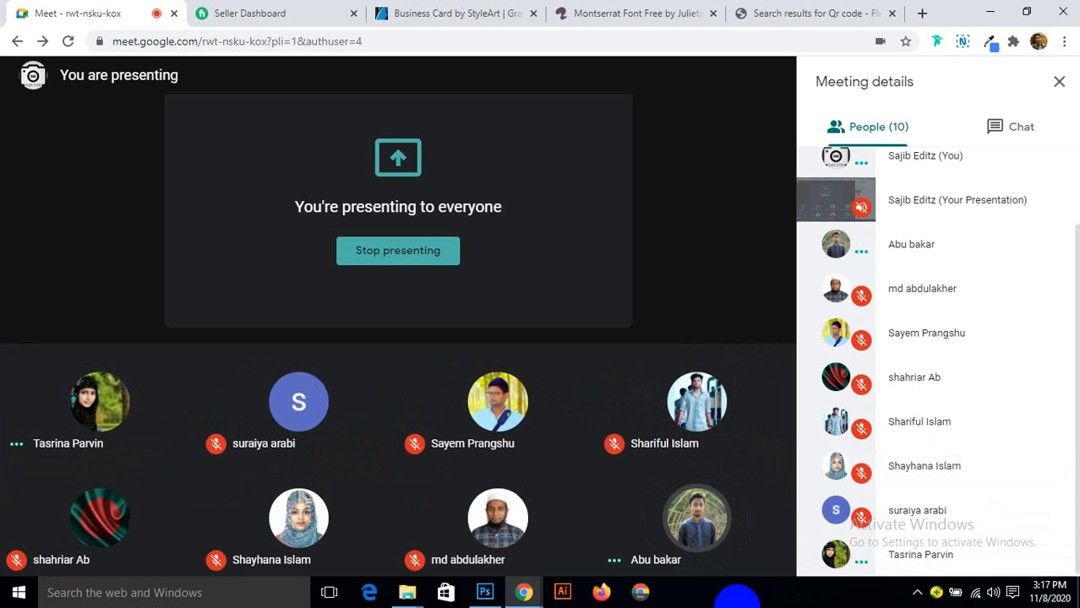